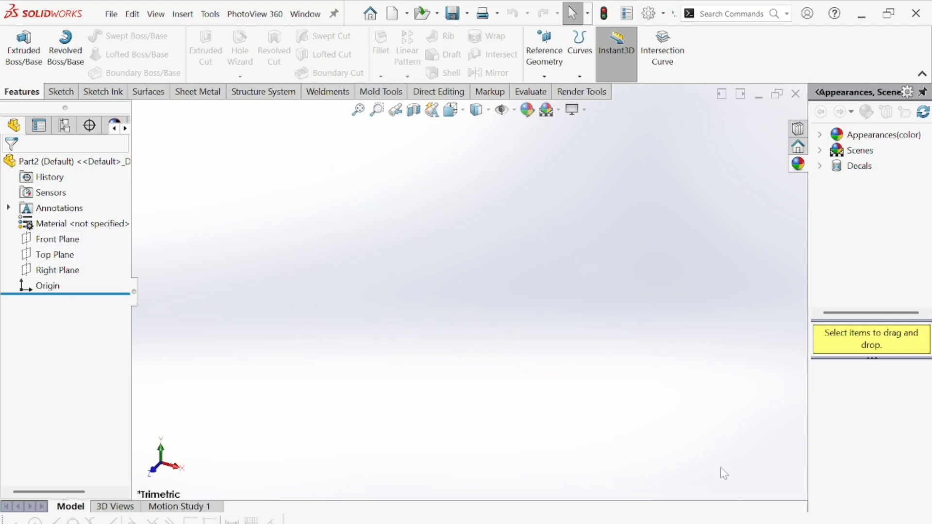
# Start a new sketch on the Top Plane.
pyautogui.click(874, 523)
pyautogui.click(527, 401)
pyautogui.click(55, 254)
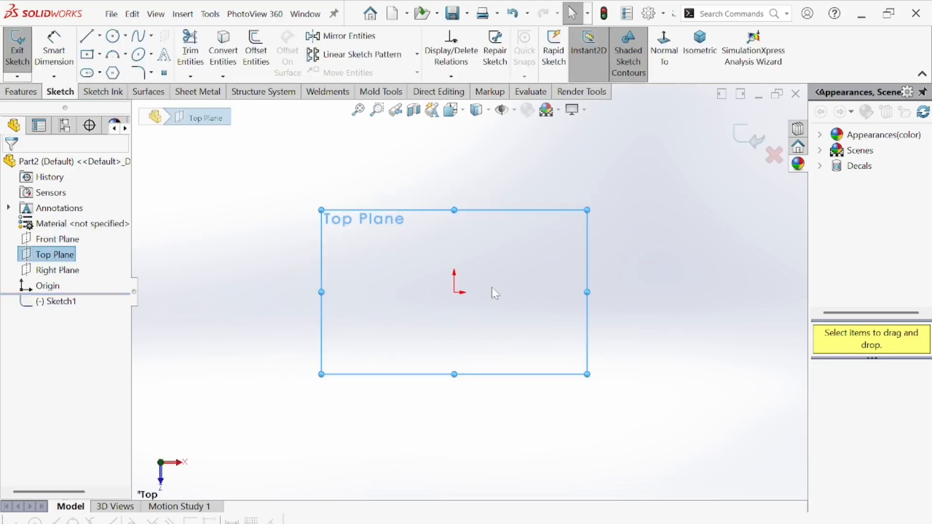
# Draw a vertical centerline running down from the origin.
pyautogui.click(99, 37)
pyautogui.click(116, 71)
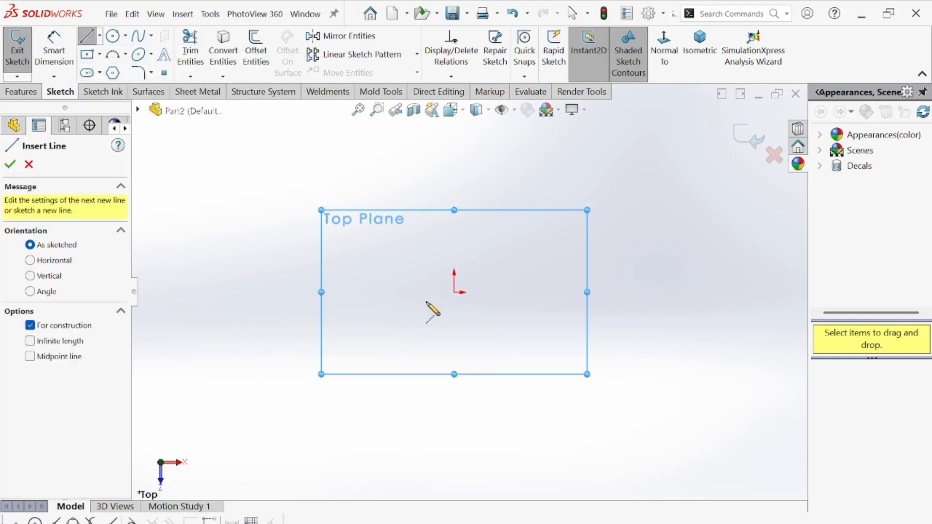
pyautogui.click(454, 293)
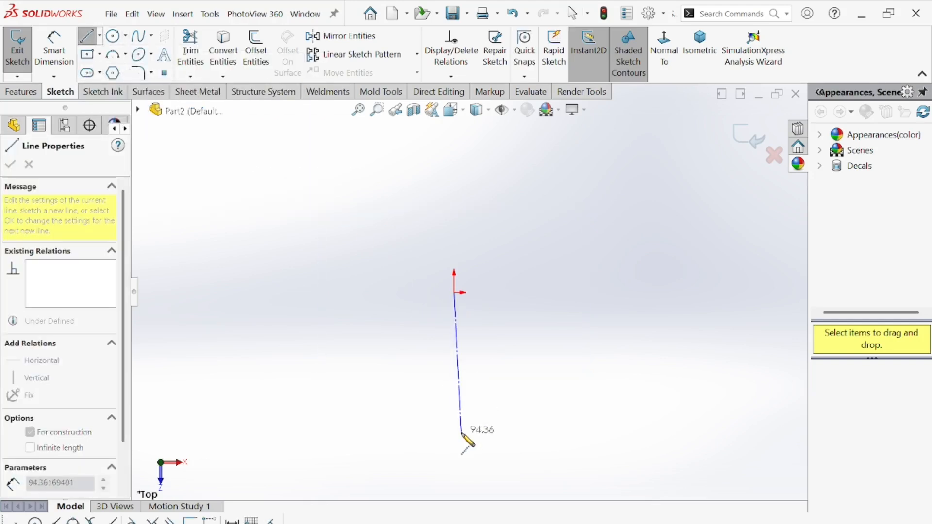
pyautogui.click(455, 477)
pyautogui.rightClick(358, 287)
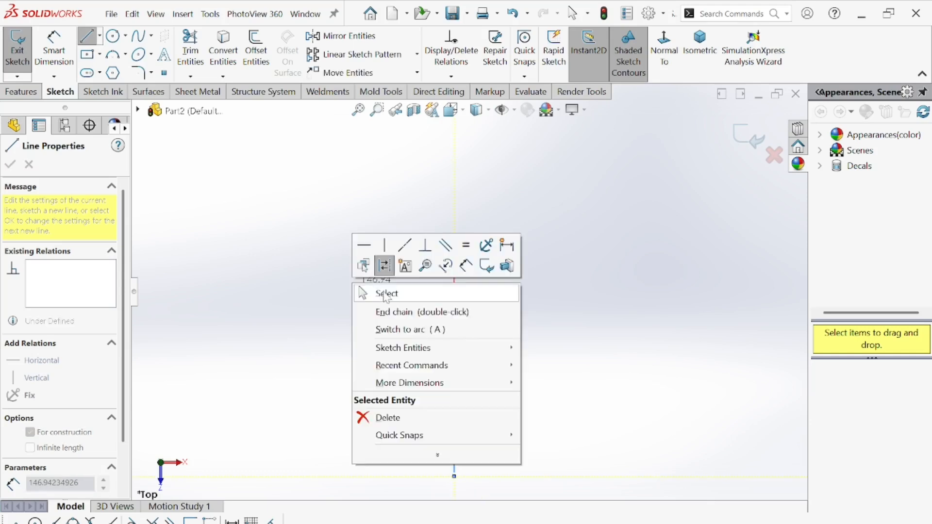
pyautogui.click(386, 293)
# Draw a line chain from the origin: horizontal about 23 mm, a short downward slope, and a vertical line about 55 mm down.
pyautogui.scroll(-2, 548, 341)
pyautogui.scroll(3, 437, 330)
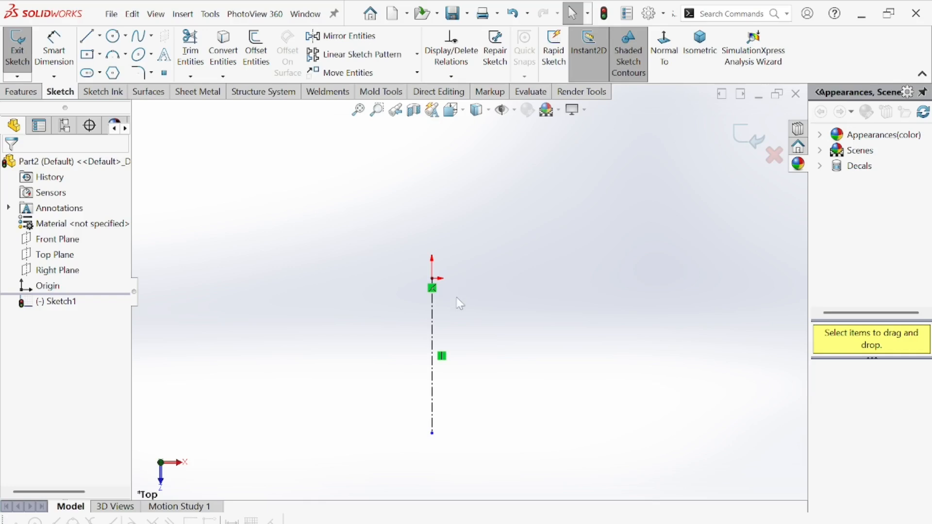
pyautogui.click(88, 36)
pyautogui.scroll(-2, 511, 335)
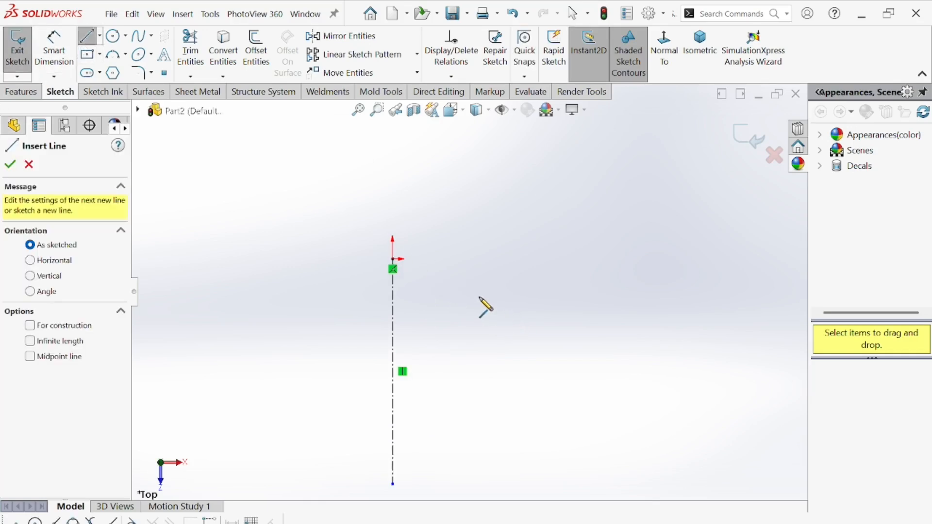
pyautogui.click(393, 259)
pyautogui.click(435, 259)
pyautogui.click(451, 265)
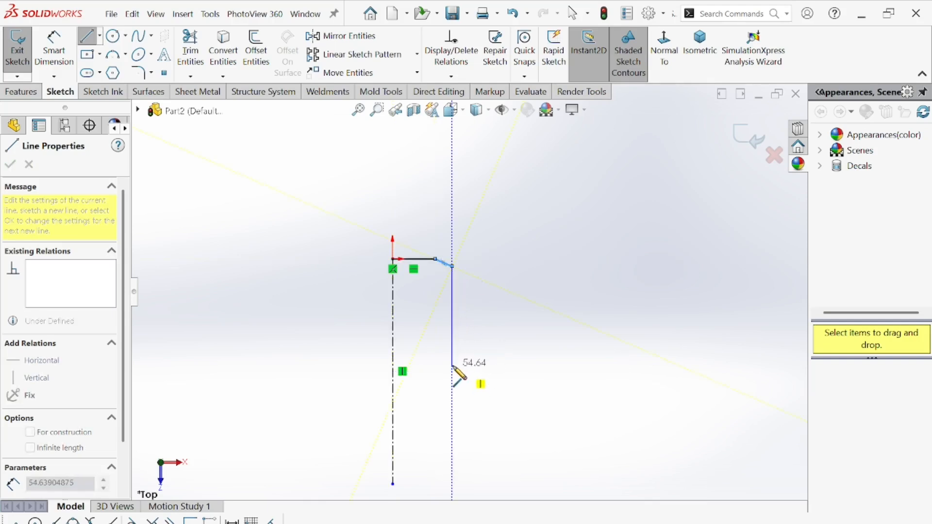
pyautogui.click(452, 367)
pyautogui.scroll(2, 466, 296)
pyautogui.scroll(-1, 458, 384)
pyautogui.doubleClick(457, 334)
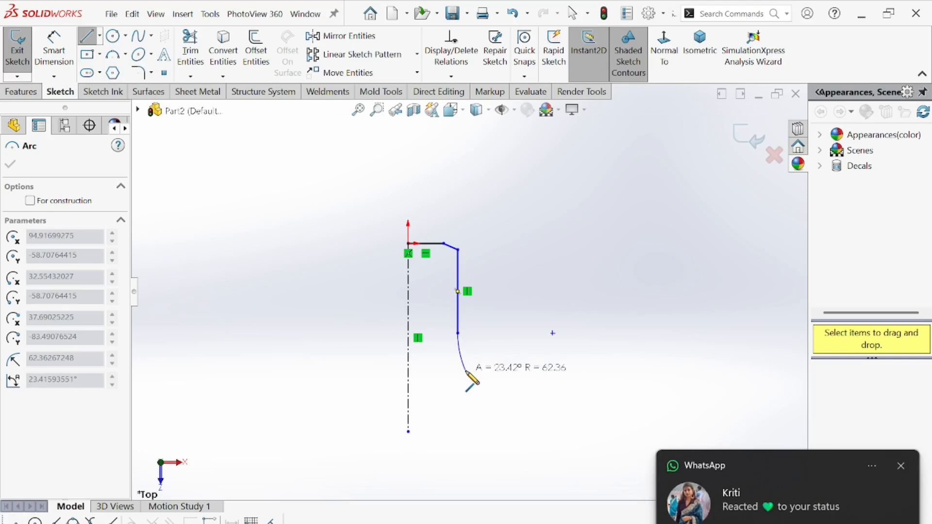
pyautogui.press('Escape')
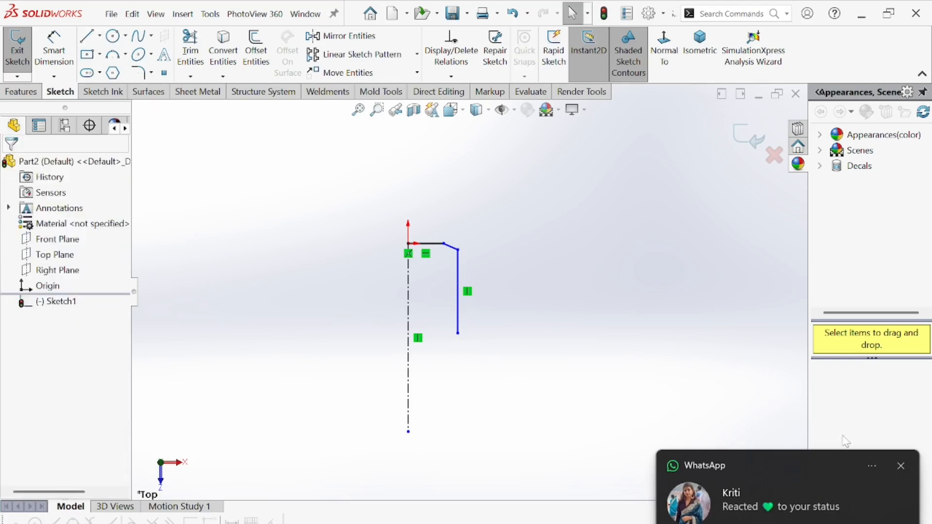
pyautogui.click(899, 467)
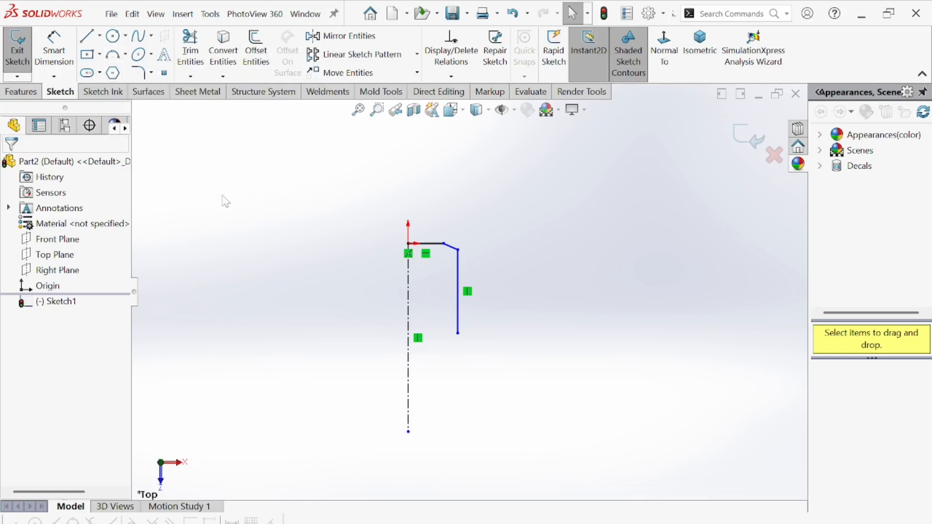
# Draw a circle of about 24 mm radius centred on the lower end of the vertical line.
pyautogui.click(113, 35)
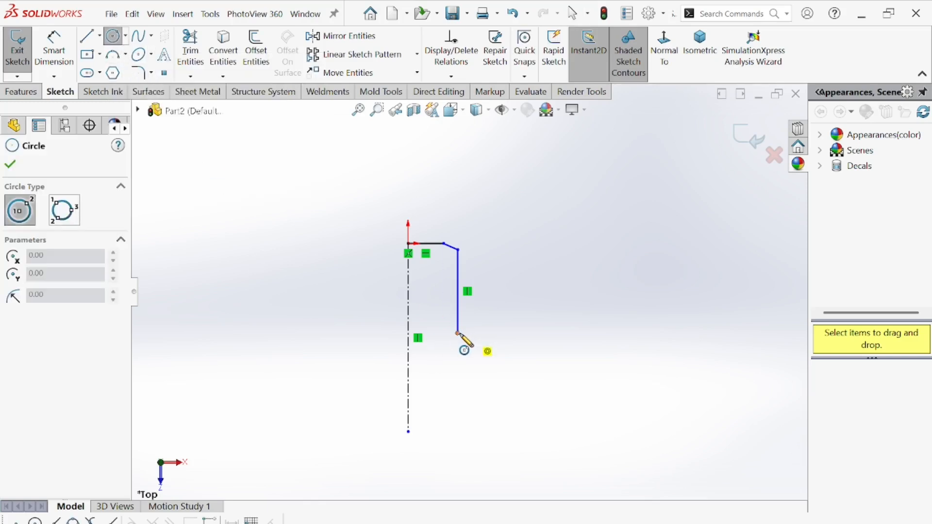
pyautogui.click(458, 333)
pyautogui.click(486, 371)
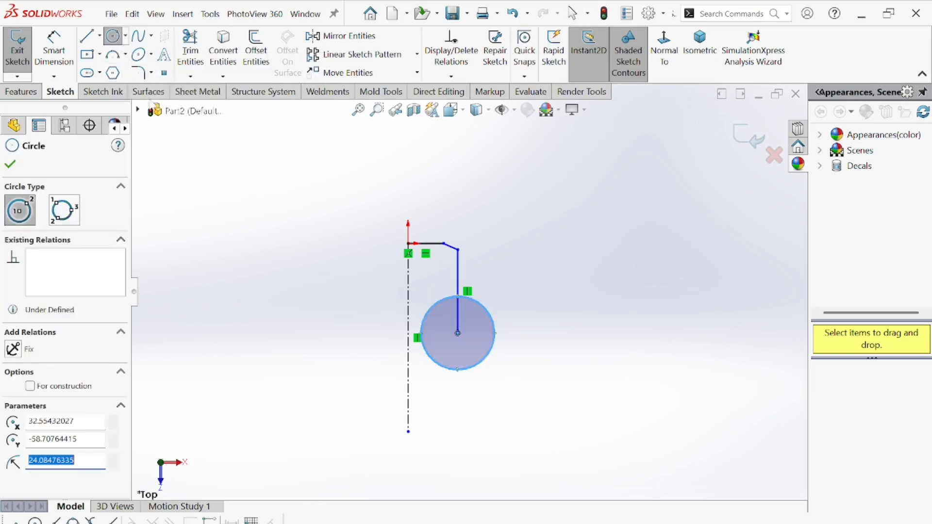
# Draw a vertical line about 137 mm down from the circle's center and a horizontal line from its end back to the centerline axis.
pyautogui.click(92, 37)
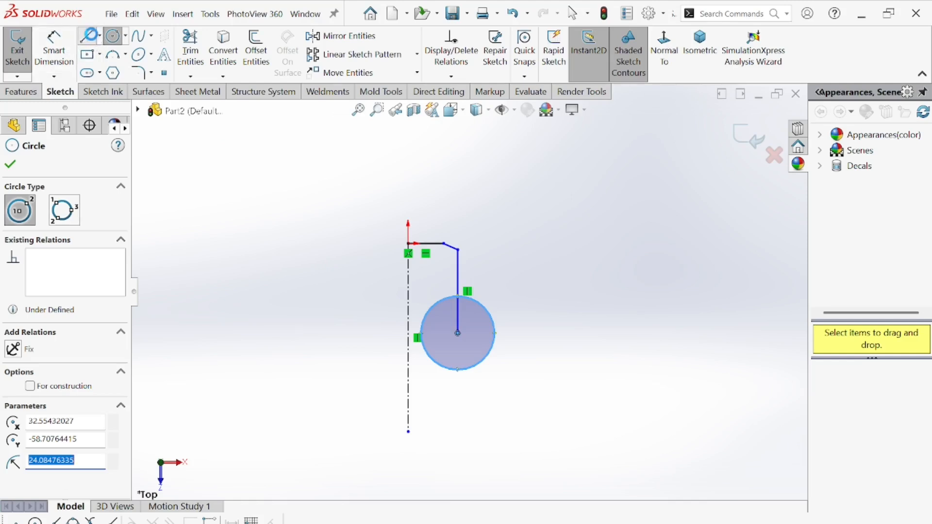
pyautogui.click(457, 333)
pyautogui.scroll(3, 457, 333)
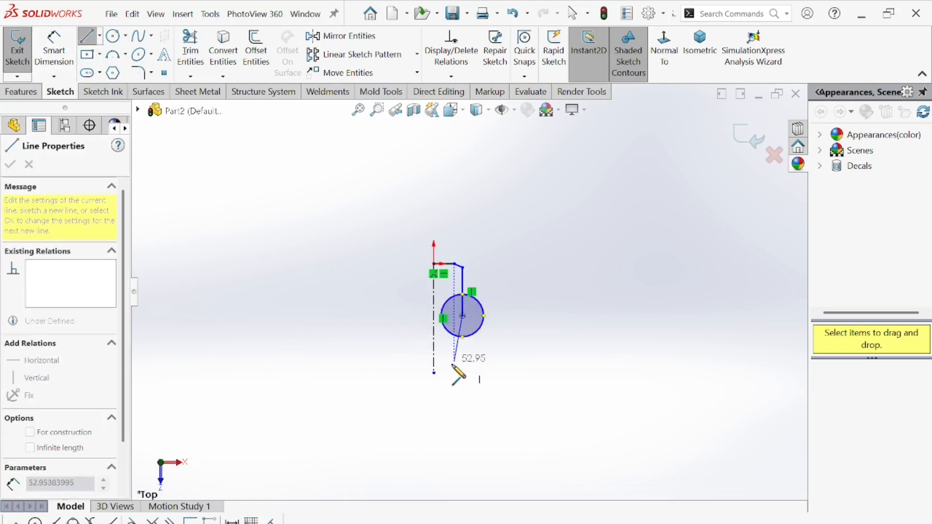
pyautogui.click(462, 438)
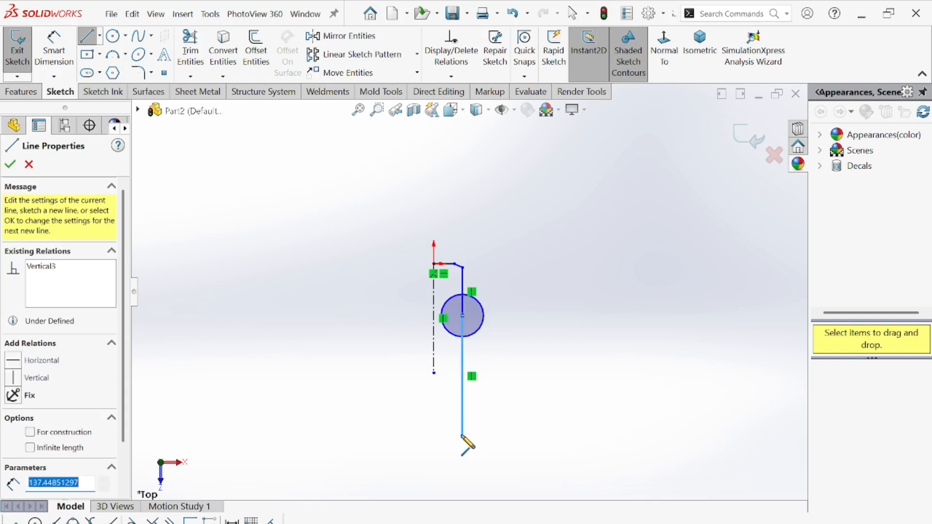
pyautogui.click(434, 436)
pyautogui.rightClick(389, 359)
pyautogui.click(420, 370)
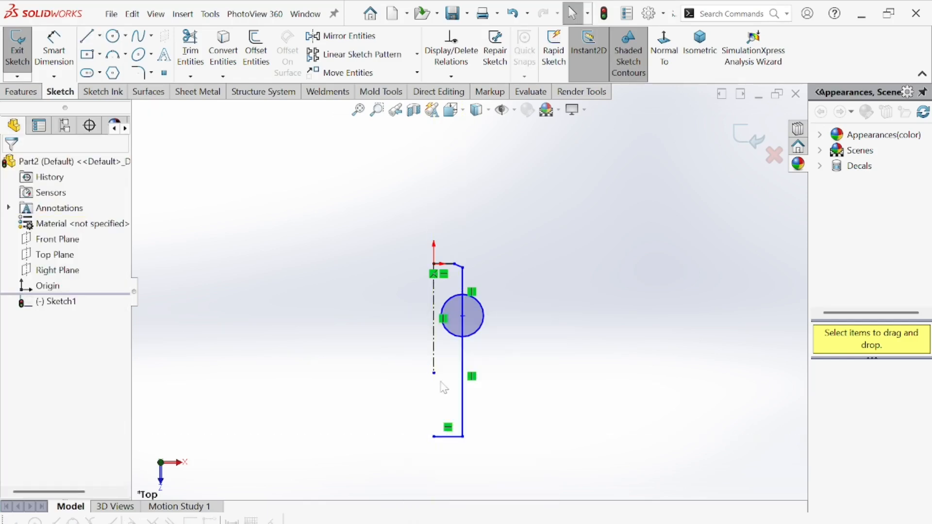
# Extend the centerline's lower endpoint past the bottom horizontal line, to about 218 mm below the origin.
pyautogui.moveTo(435, 373); pyautogui.dragTo(433, 457)
pyautogui.scroll(-1, 410, 382)
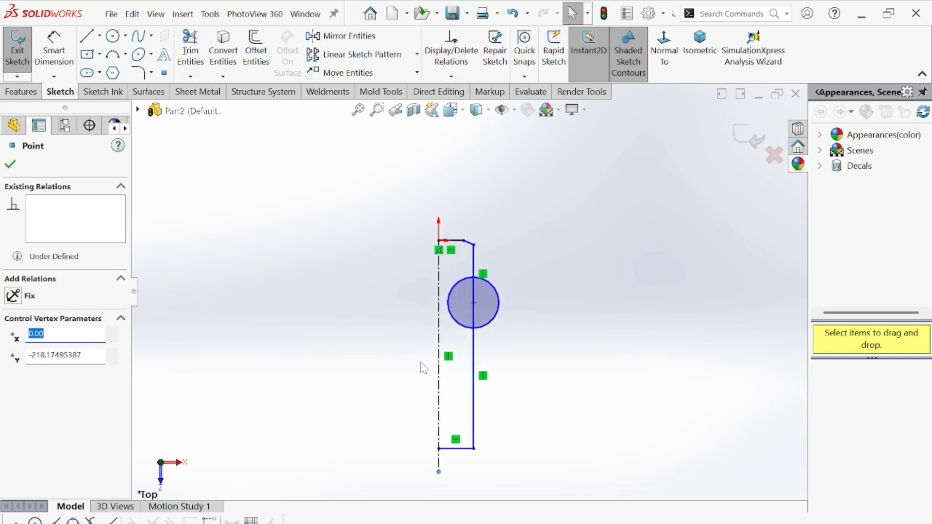
pyautogui.scroll(-1, 479, 301)
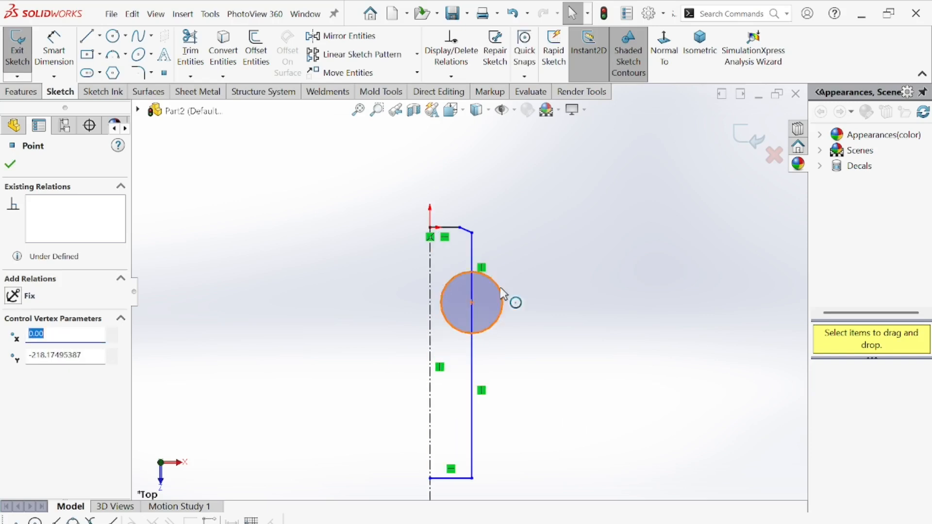
pyautogui.click(190, 48)
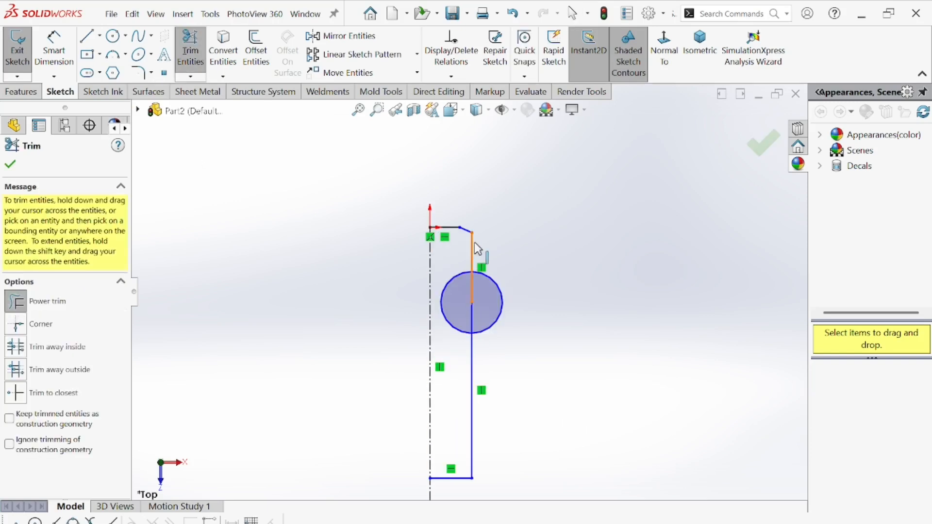
pyautogui.scroll(-1, 491, 335)
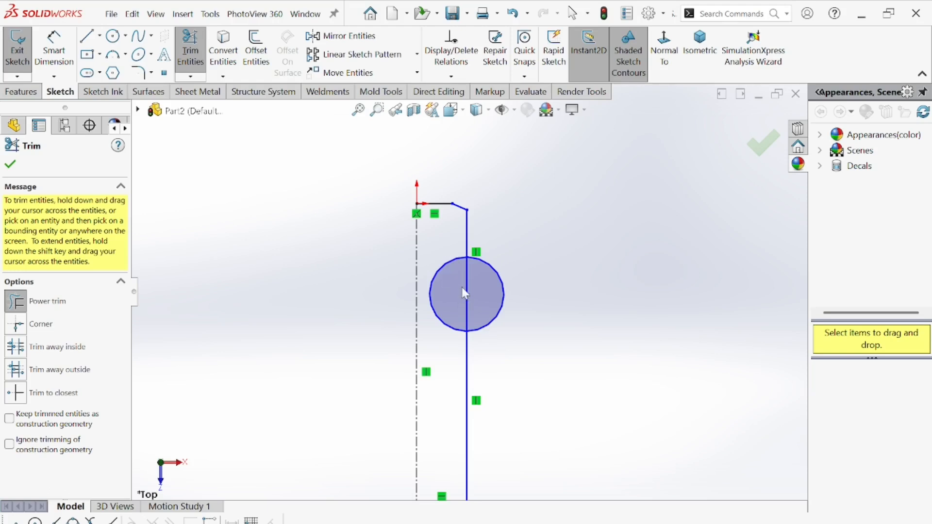
pyautogui.click(9, 167)
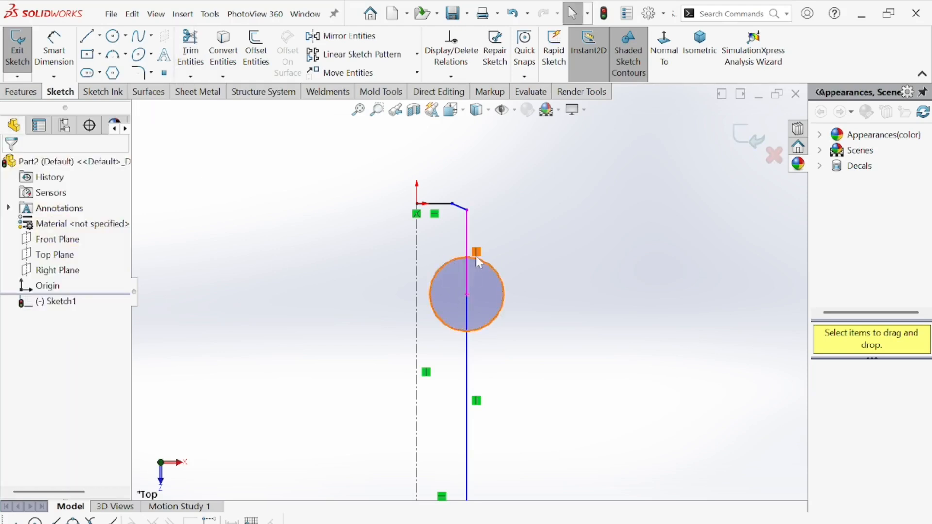
# Dimension the top horizontal line's length and set it to 5 mm.
pyautogui.scroll(-1, 441, 217)
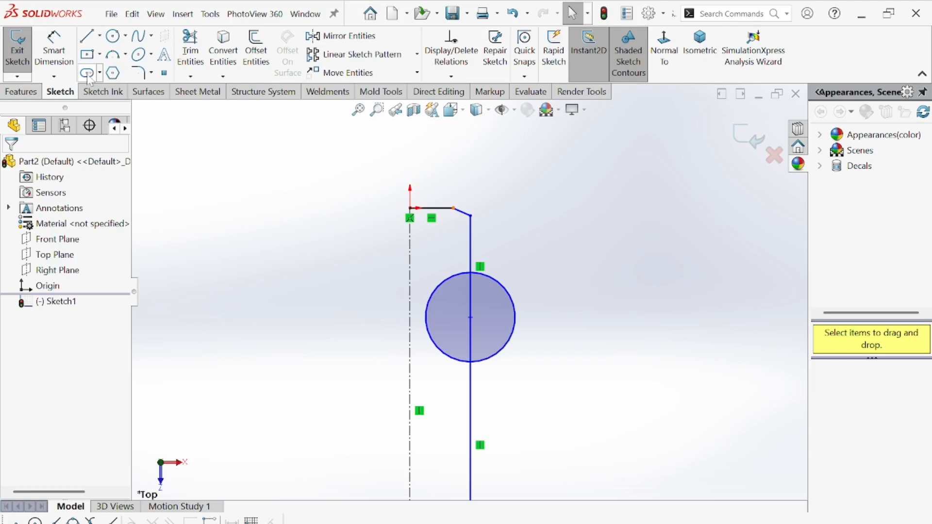
pyautogui.click(54, 49)
pyautogui.click(441, 208)
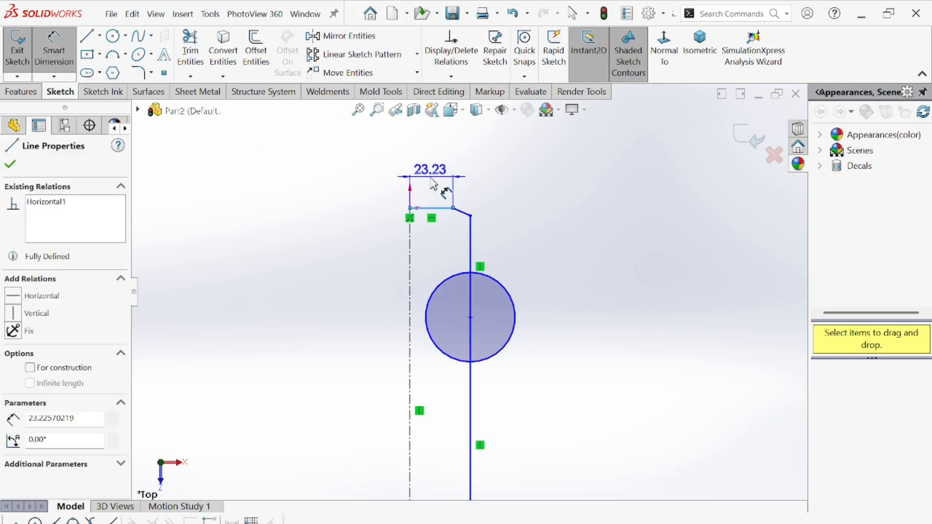
pyautogui.press('Escape')
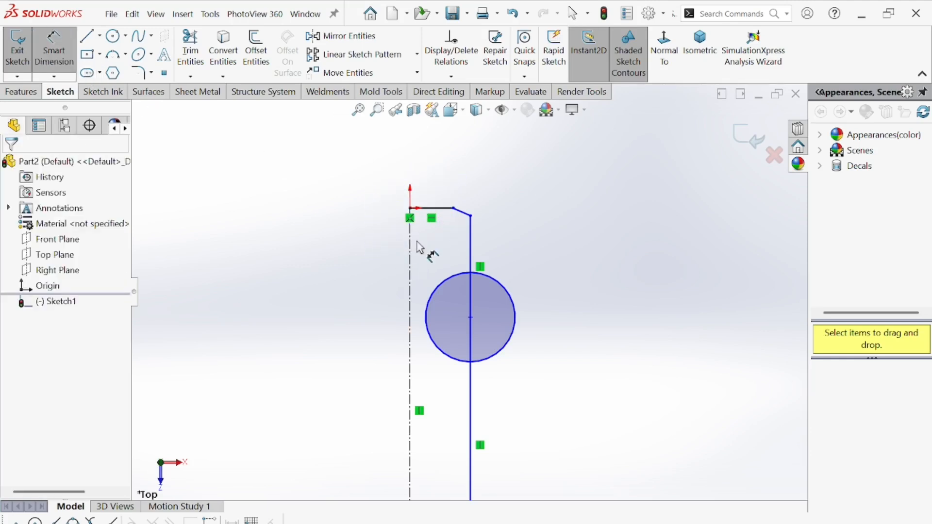
pyautogui.click(438, 209)
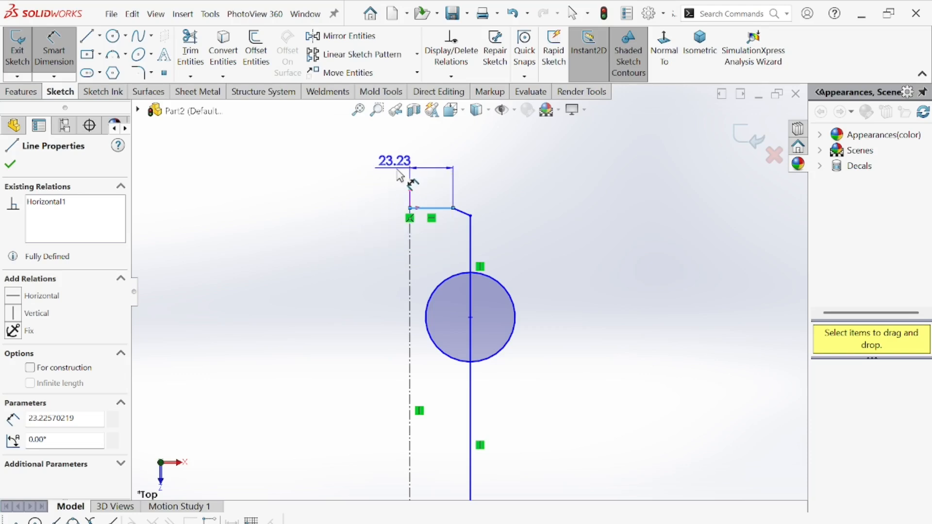
pyautogui.click(388, 202)
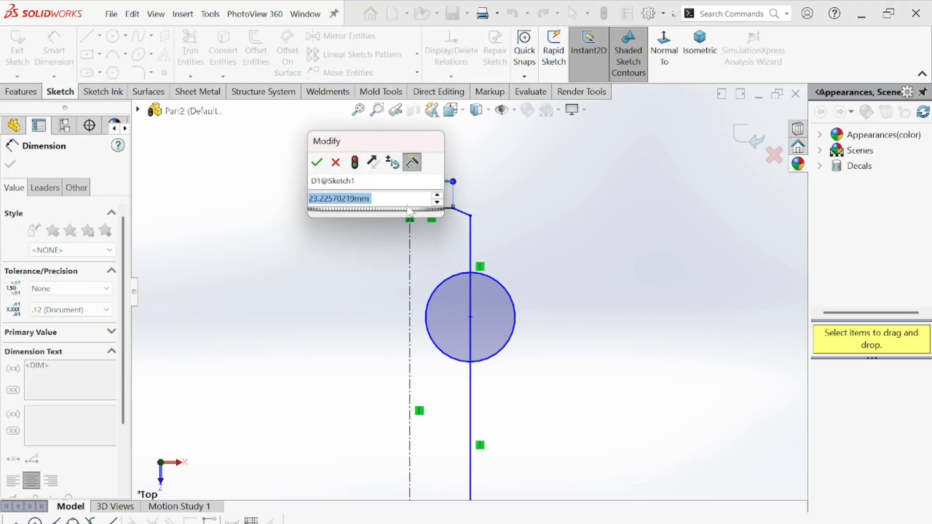
pyautogui.write('5')
pyautogui.press('Return')
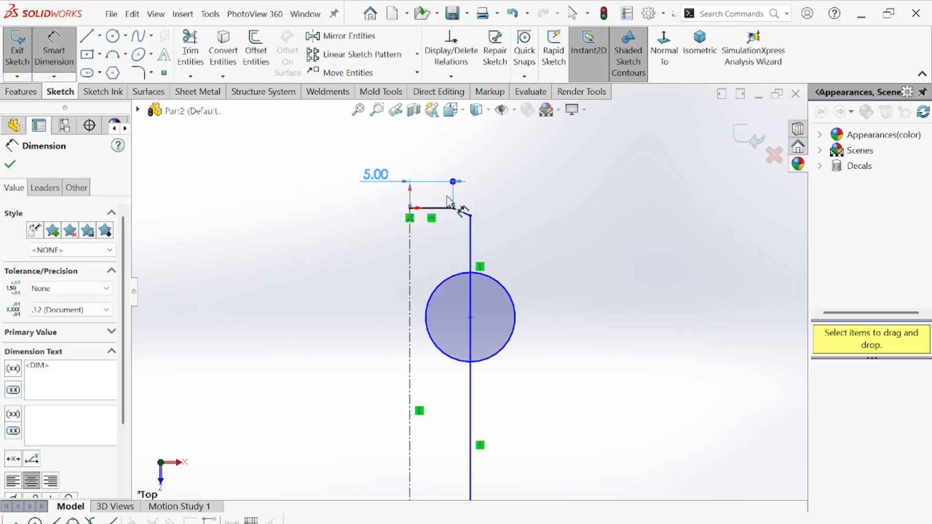
# Dimension the angle between the short sloped line and the vertical line and set it to 45°.
pyautogui.click(479, 246)
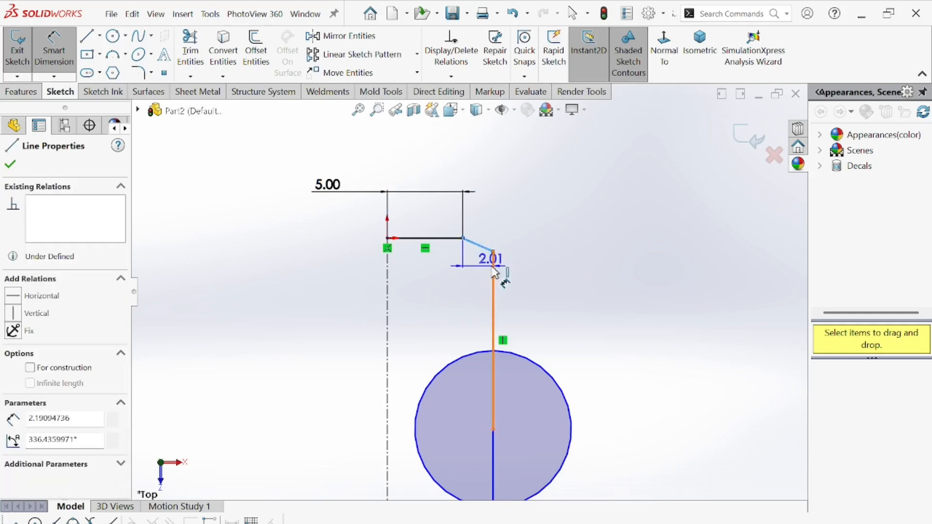
pyautogui.click(493, 265)
pyautogui.click(491, 229)
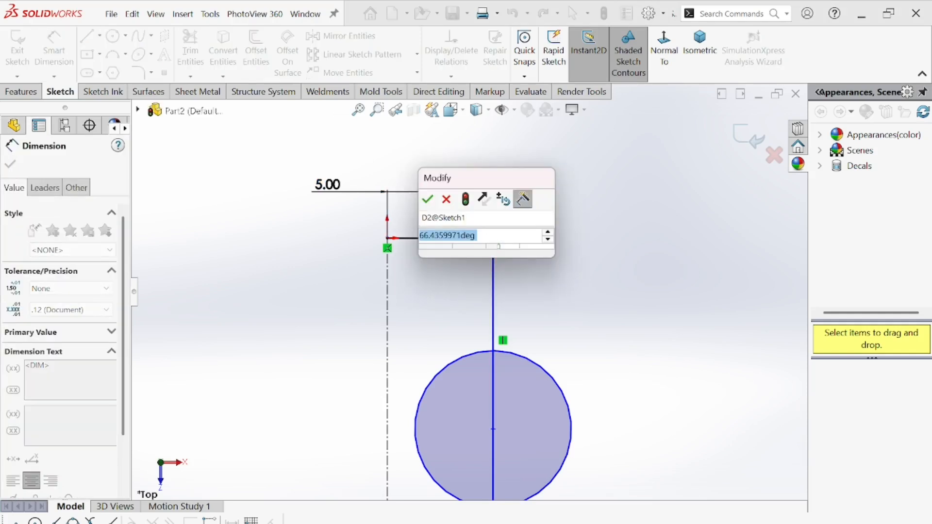
pyautogui.write('45')
pyautogui.press('Return')
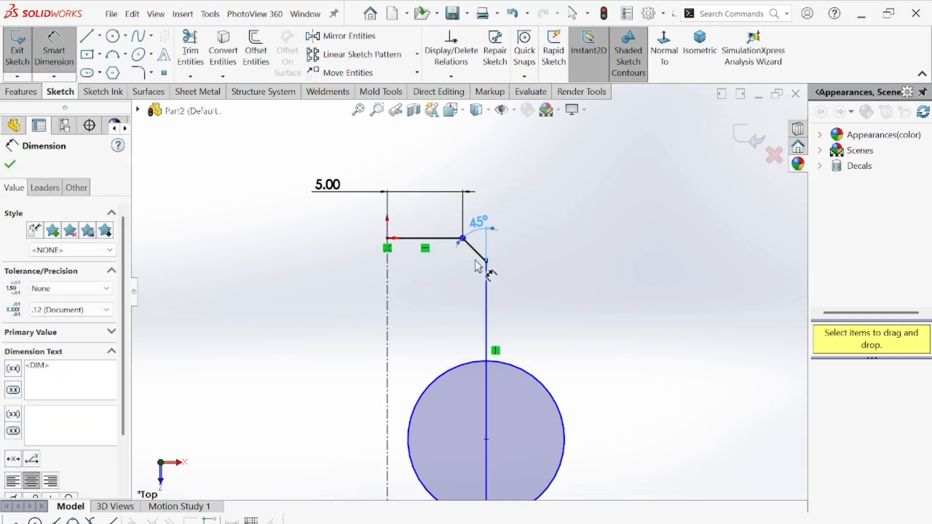
pyautogui.moveTo(487, 324)
pyautogui.mouseDown()
pyautogui.moveTo(489, 266)
pyautogui.moveTo(495, 342)
pyautogui.moveTo(489, 301)
pyautogui.moveTo(476, 365)
pyautogui.mouseUp()
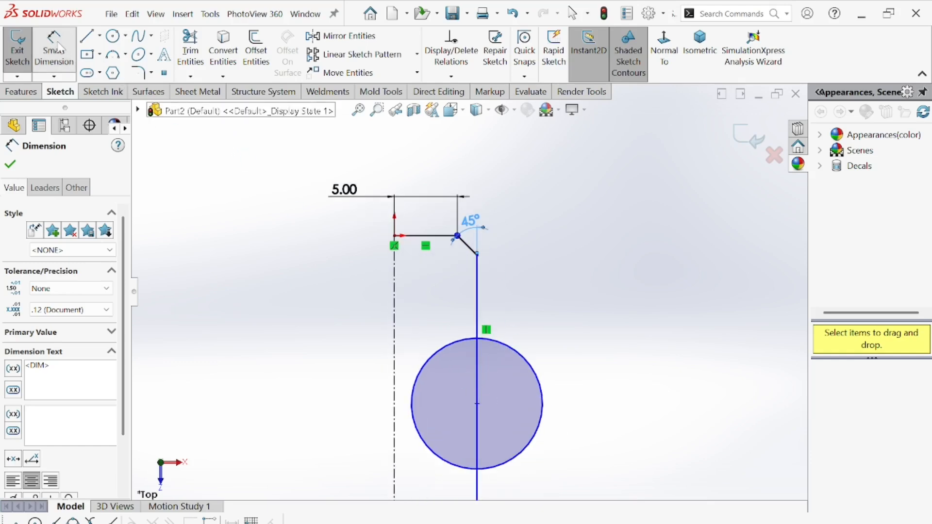
pyautogui.click(190, 50)
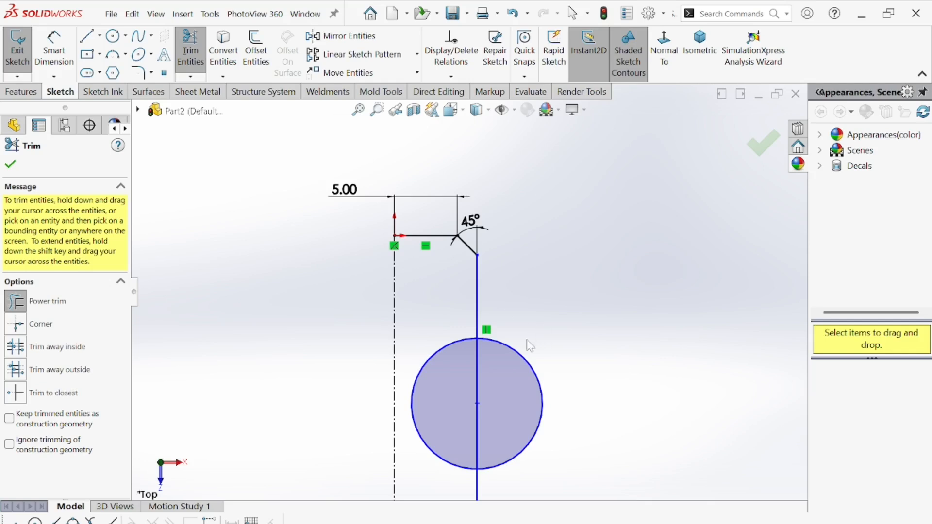
pyautogui.click(10, 164)
# Dimension the circle's diameter and set it to 5 mm.
pyautogui.click(54, 49)
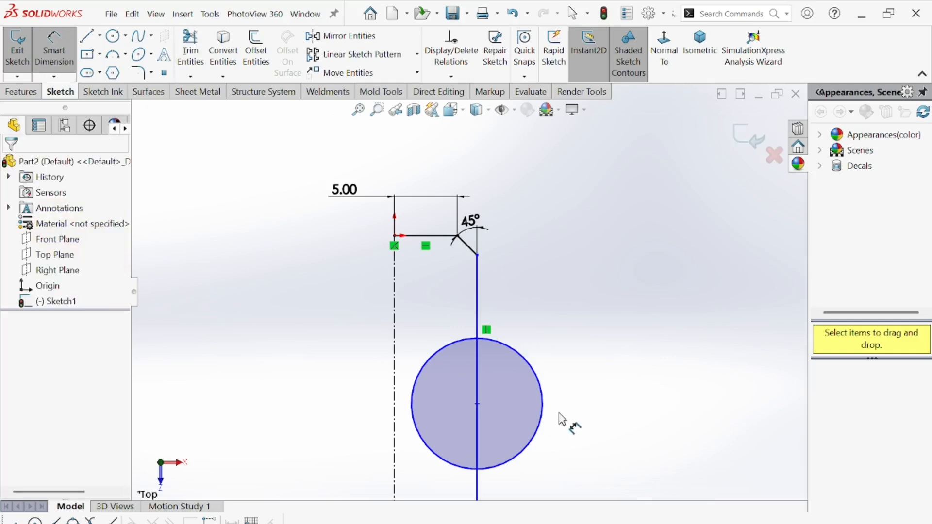
pyautogui.click(543, 405)
pyautogui.click(634, 403)
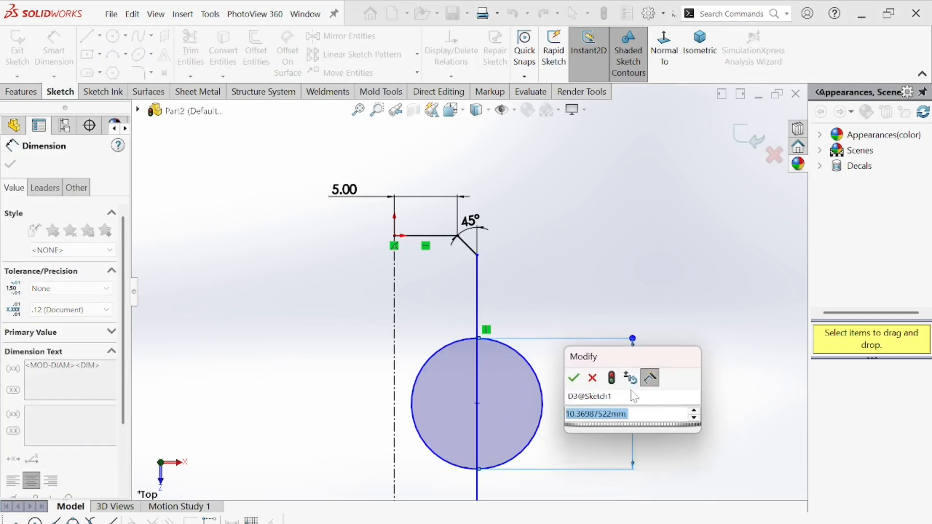
pyautogui.write('5')
pyautogui.press('Return')
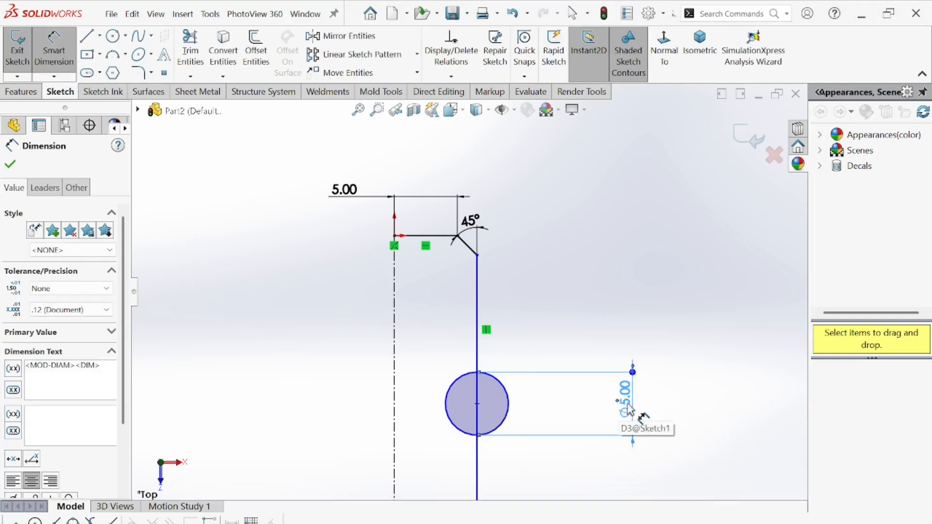
# Set the circle's diameter to 7 mm and reduce it to 4 mm.
pyautogui.doubleClick(628, 407)
pyautogui.write('7')
pyautogui.press('Return')
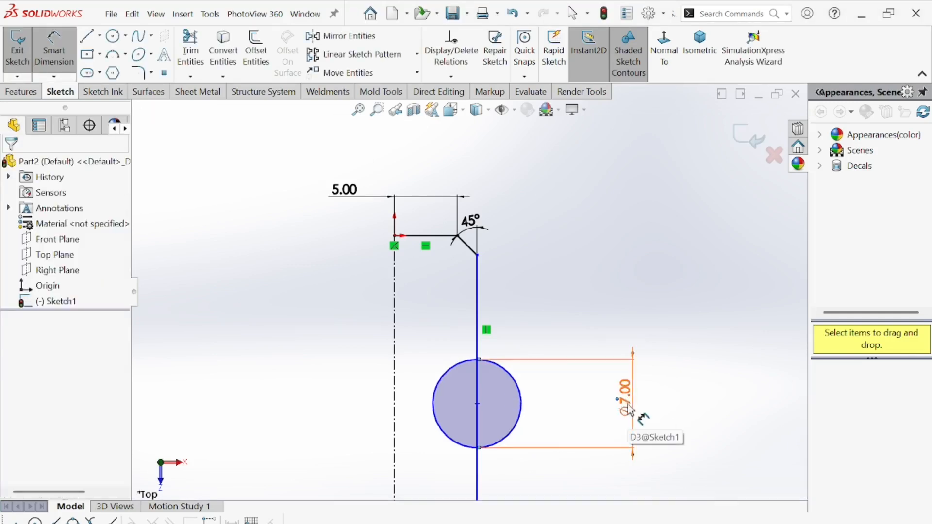
pyautogui.doubleClick(624, 404)
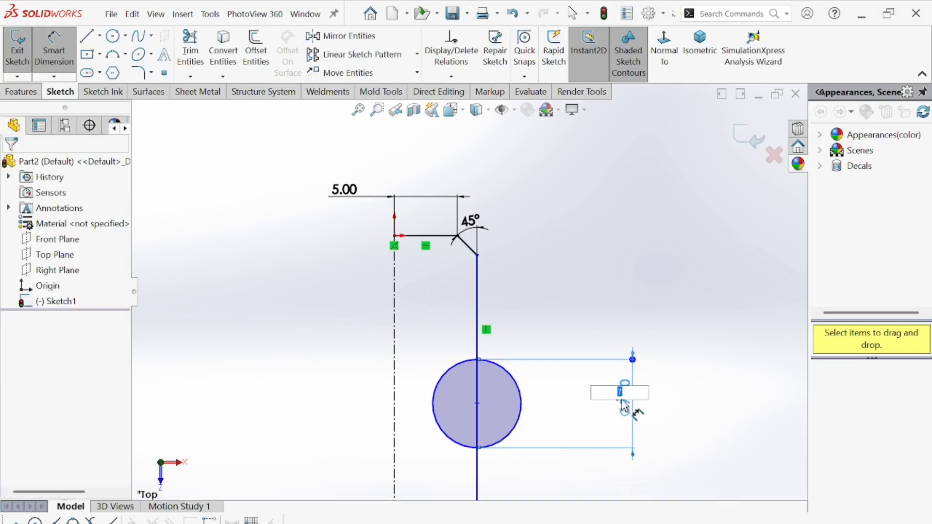
pyautogui.press('Return')
pyautogui.click(623, 403)
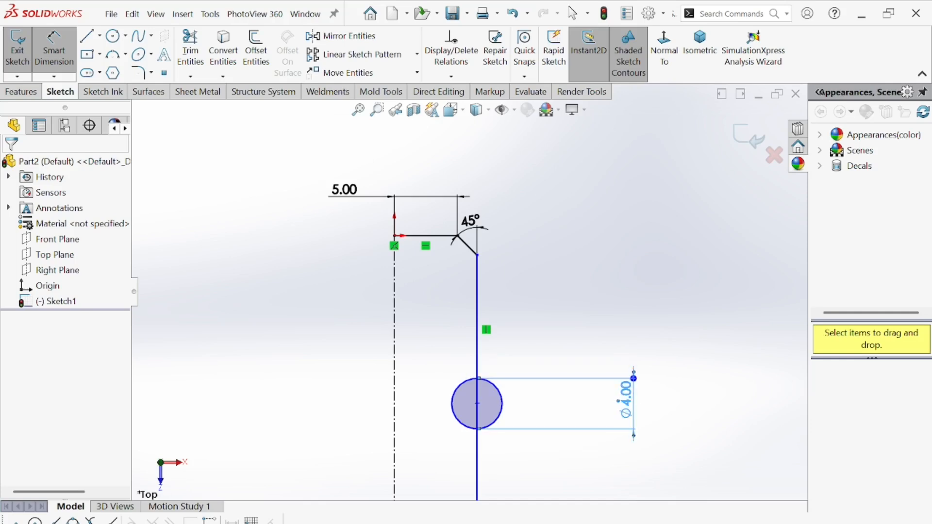
pyautogui.press('Escape')
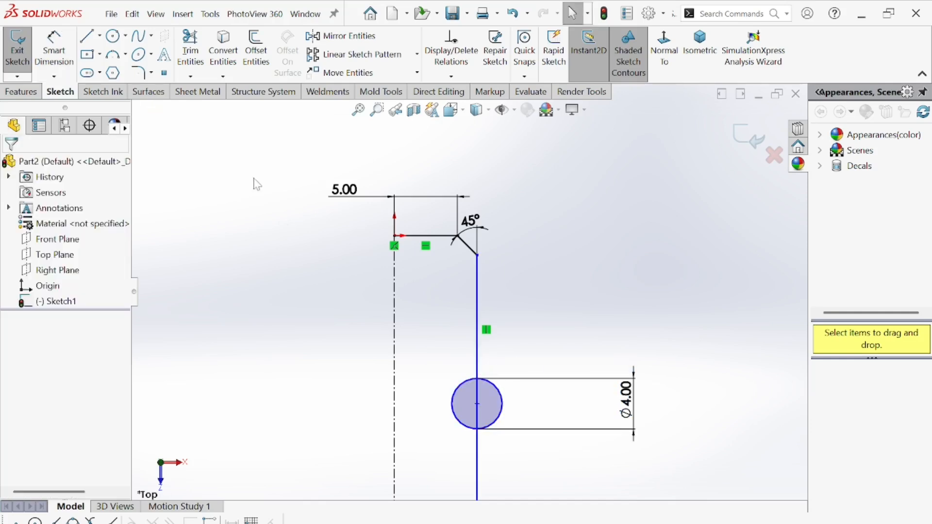
# Trim away both halves of the circle with Power trim, leaving only the vertical profile line.
pyautogui.click(190, 48)
pyautogui.moveTo(506, 357); pyautogui.dragTo(495, 453)
pyautogui.moveTo(450, 374); pyautogui.dragTo(462, 456)
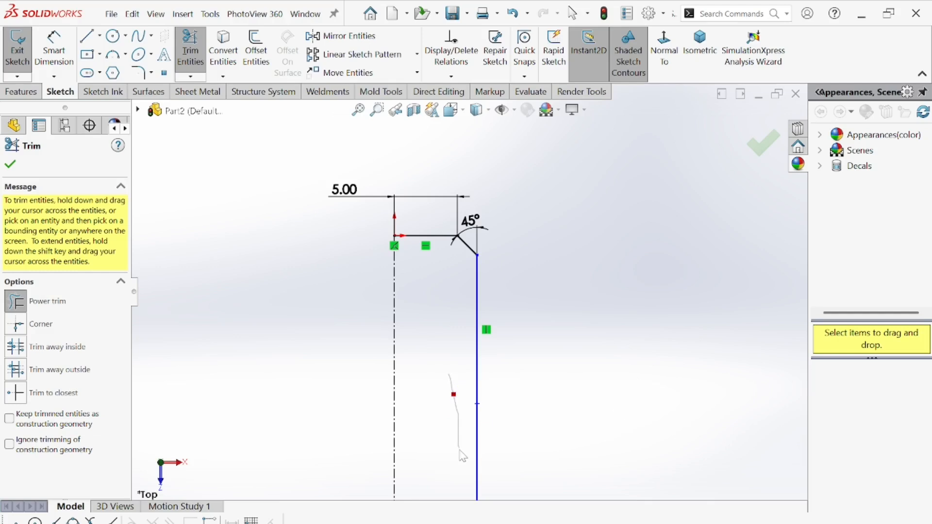
pyautogui.click(9, 165)
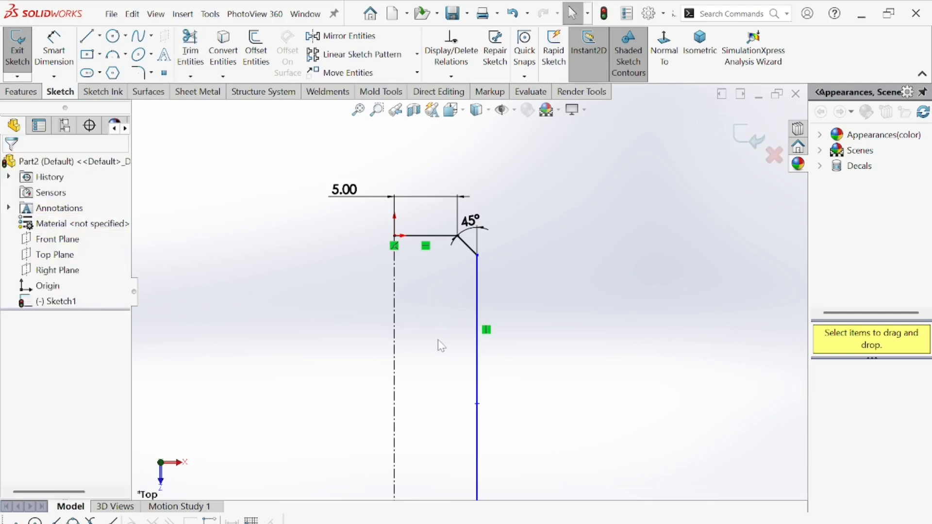
# Dimension the vertical distance between the top and bottom horizontal lines and set it to 100 mm.
pyautogui.scroll(3, 473, 345)
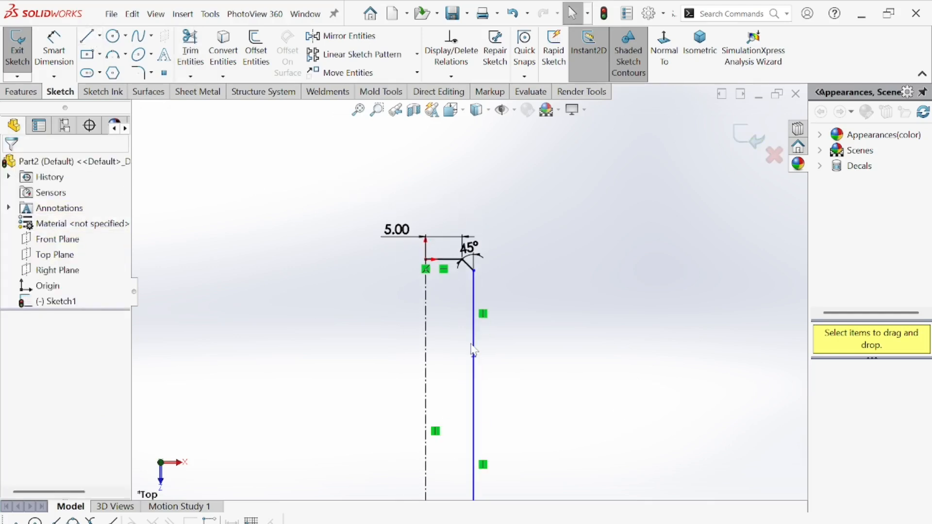
pyautogui.scroll(2, 470, 327)
pyautogui.scroll(-1, 465, 306)
pyautogui.scroll(-1, 456, 286)
pyautogui.click(60, 38)
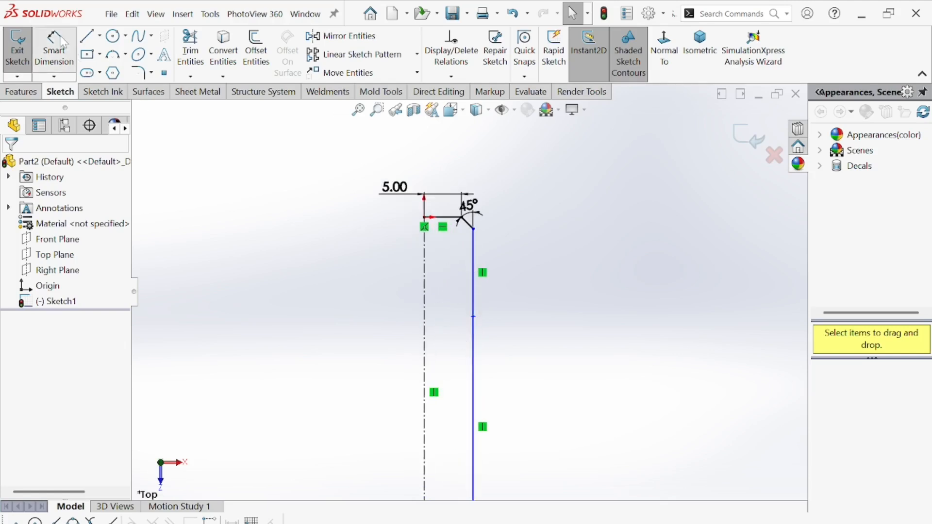
pyautogui.click(436, 217)
pyautogui.scroll(3, 429, 192)
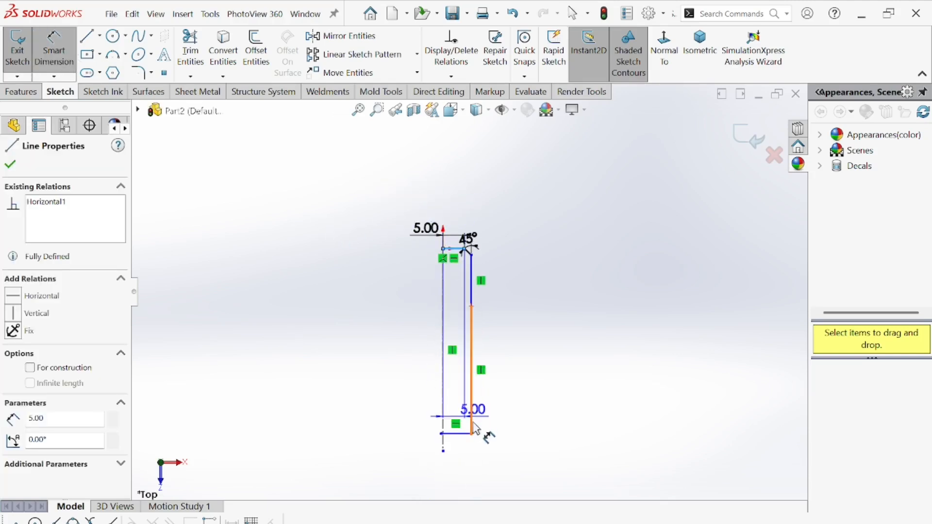
pyautogui.click(459, 434)
pyautogui.click(509, 376)
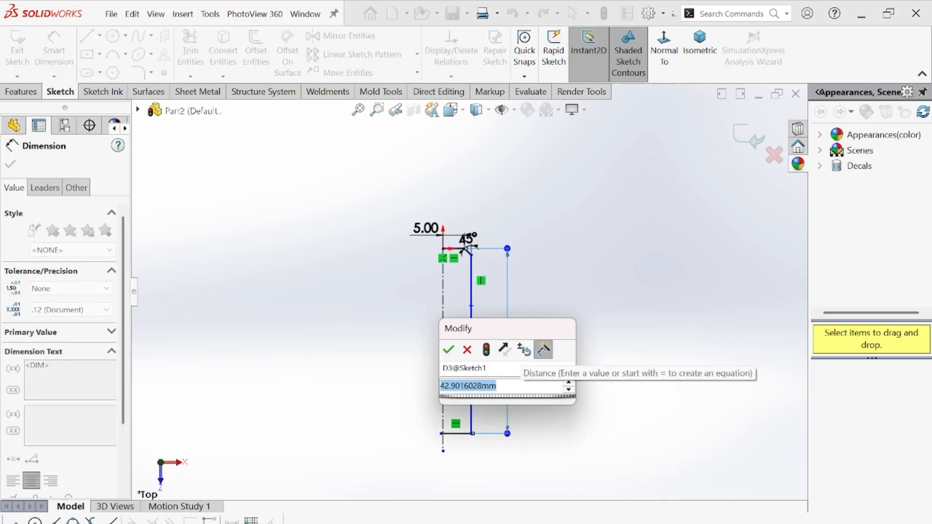
pyautogui.write('100')
pyautogui.press('Return')
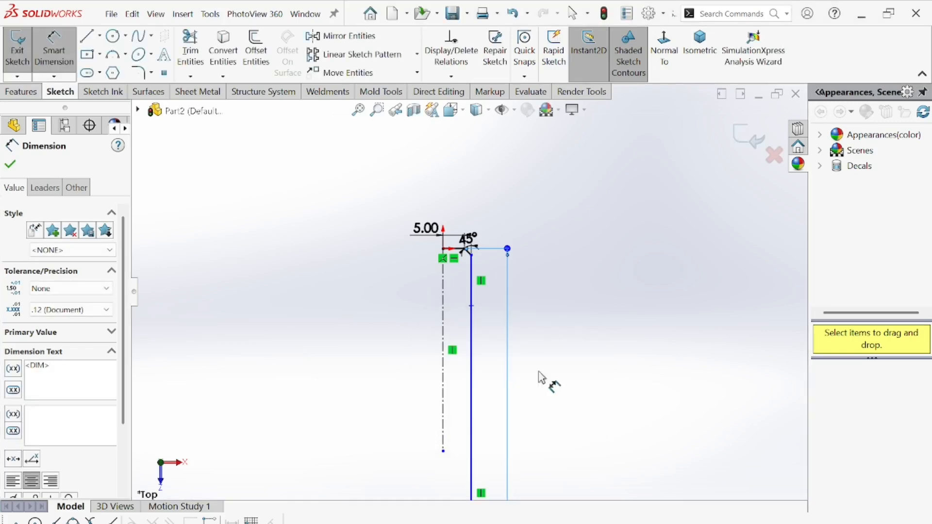
# Set the overall height dimension between the top and bottom horizontal lines to 50 mm.
pyautogui.scroll(3, 504, 350)
pyautogui.scroll(2, 467, 385)
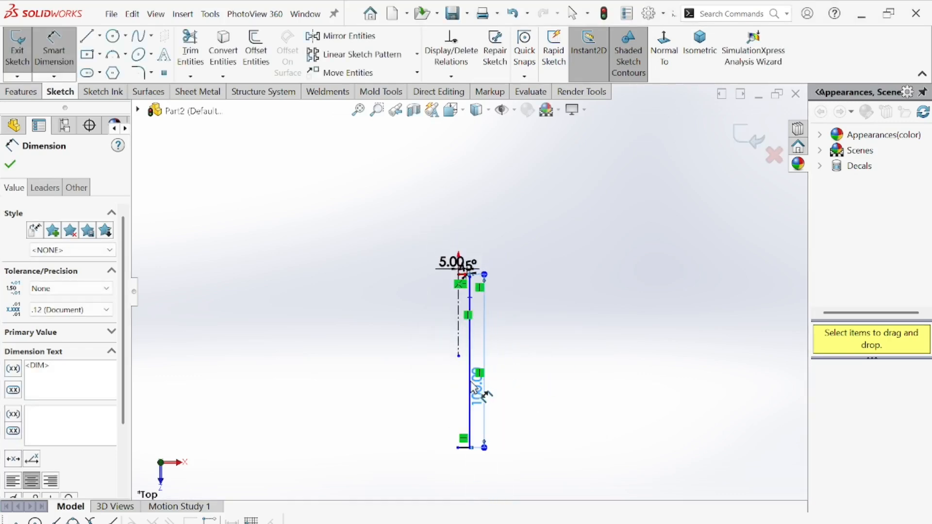
pyautogui.scroll(-2, 472, 386)
pyautogui.click(485, 382)
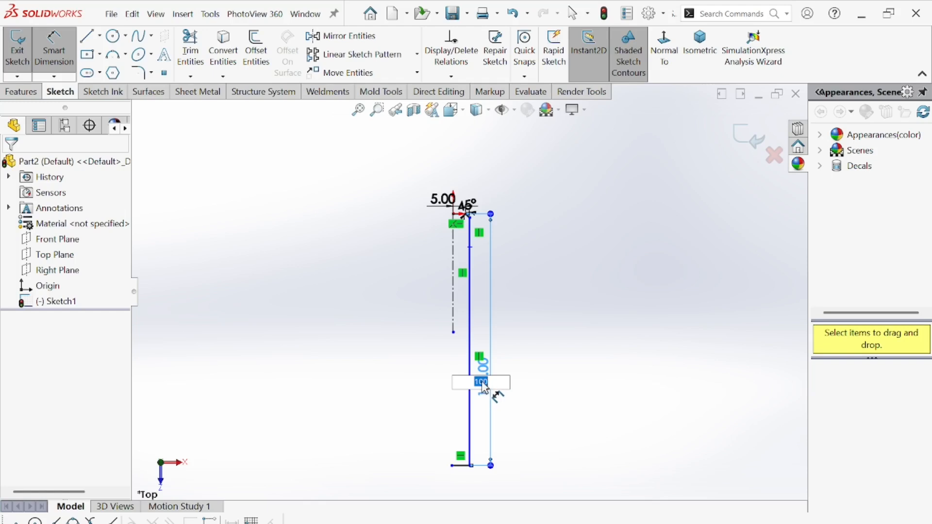
pyautogui.write('50')
pyautogui.press('Return')
# Try a 2 mm equal-distance sketch chamfer on the profile's bottom outer corner and undo it.
pyautogui.scroll(-3, 490, 284)
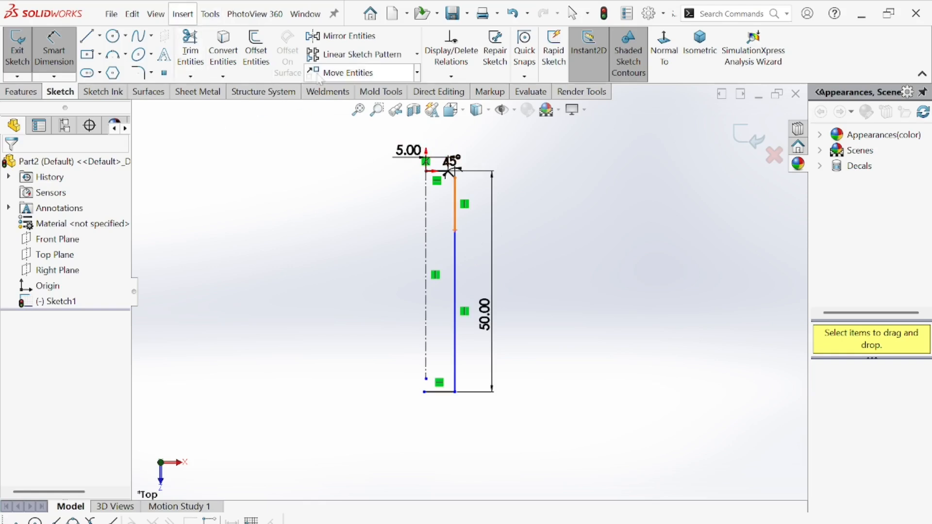
pyautogui.click(151, 73)
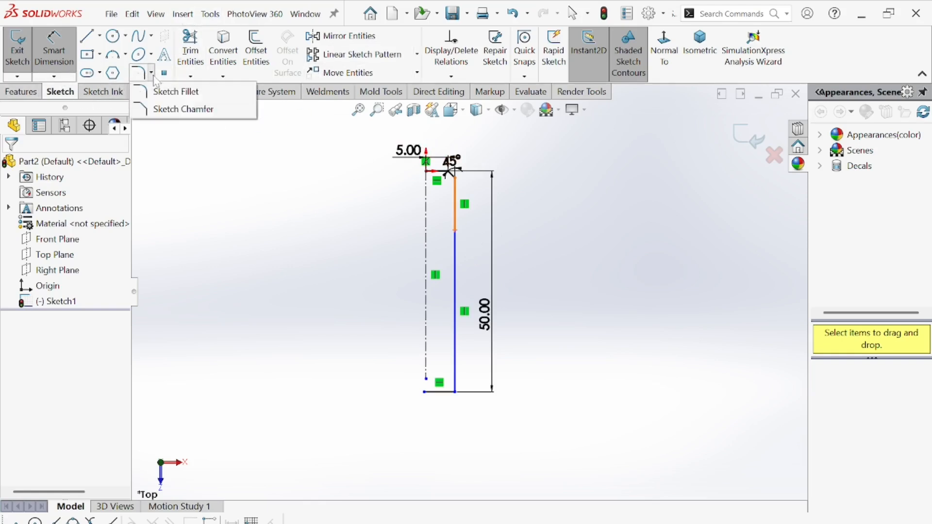
pyautogui.click(155, 112)
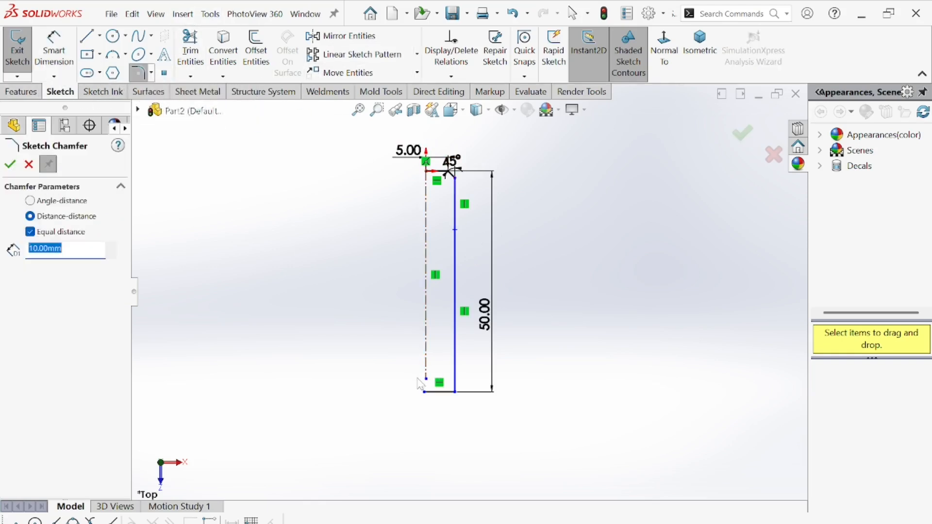
pyautogui.click(455, 401)
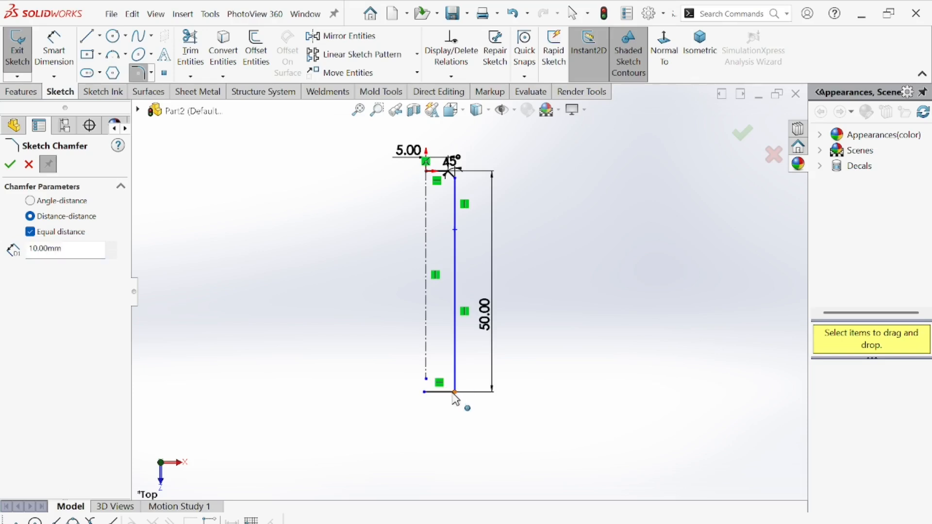
pyautogui.click(567, 284)
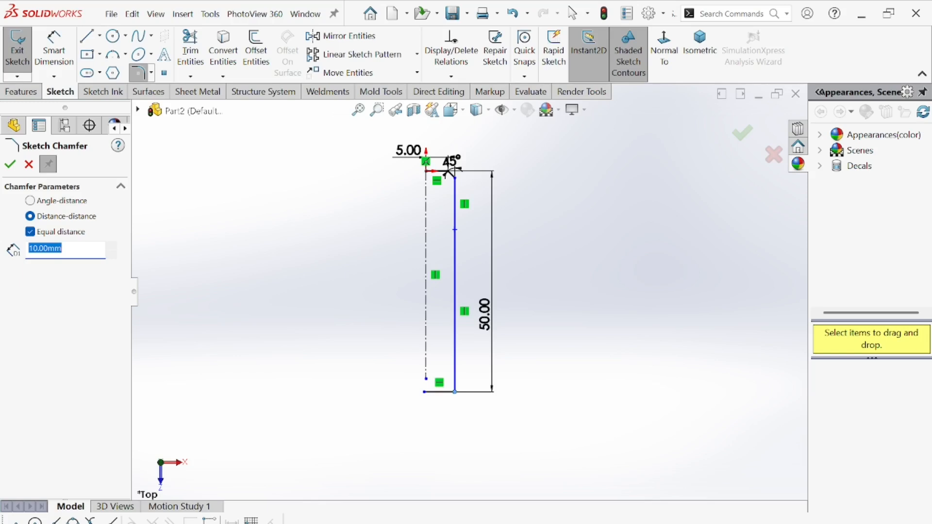
pyautogui.write('2')
pyautogui.press('Return')
pyautogui.scroll(-2, 440, 399)
pyautogui.scroll(-4, 463, 381)
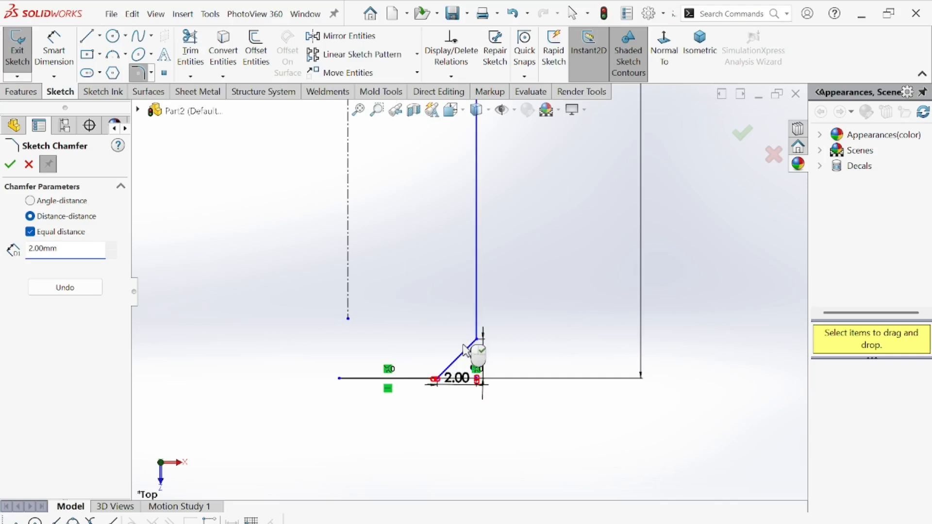
pyautogui.scroll(4, 473, 347)
pyautogui.rightClick(266, 233)
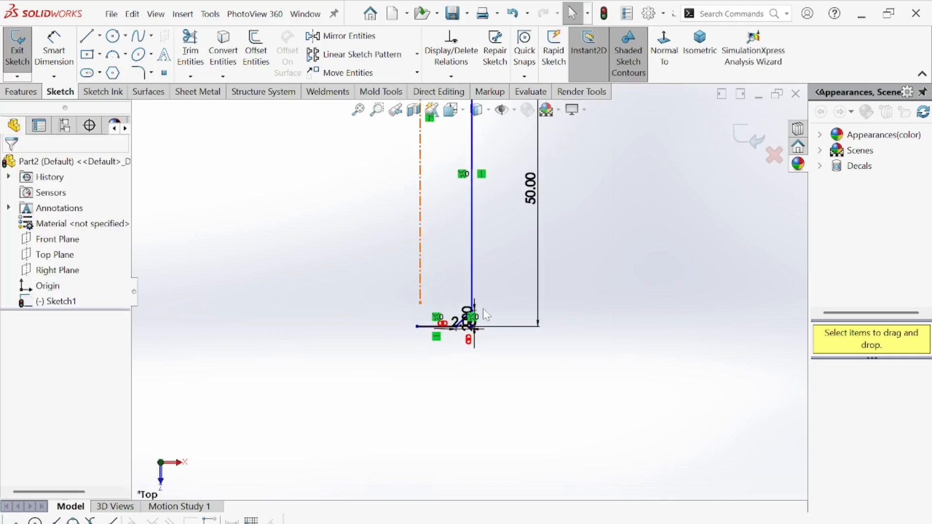
pyautogui.hotkey('ctrl', 'z')
# Round the profile's bottom outer corner with a sketch fillet of 2 mm radius.
pyautogui.click(140, 73)
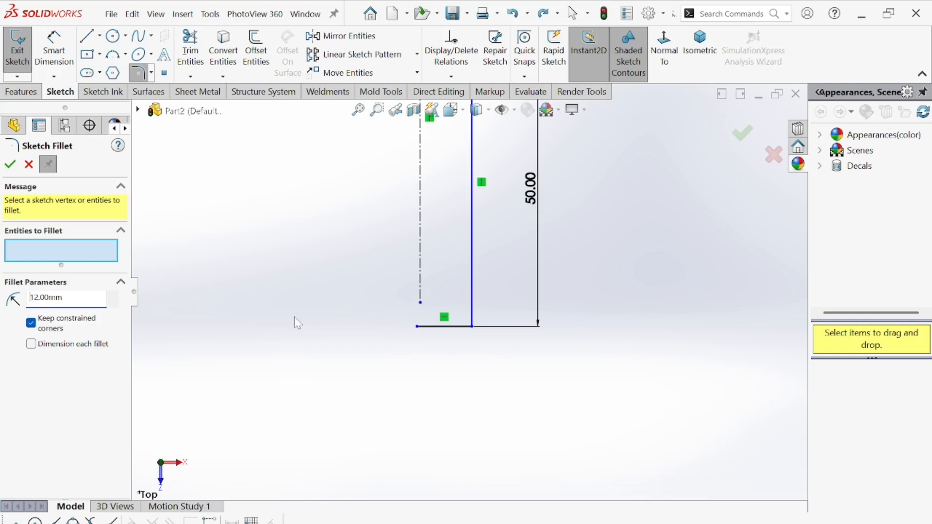
pyautogui.click(472, 328)
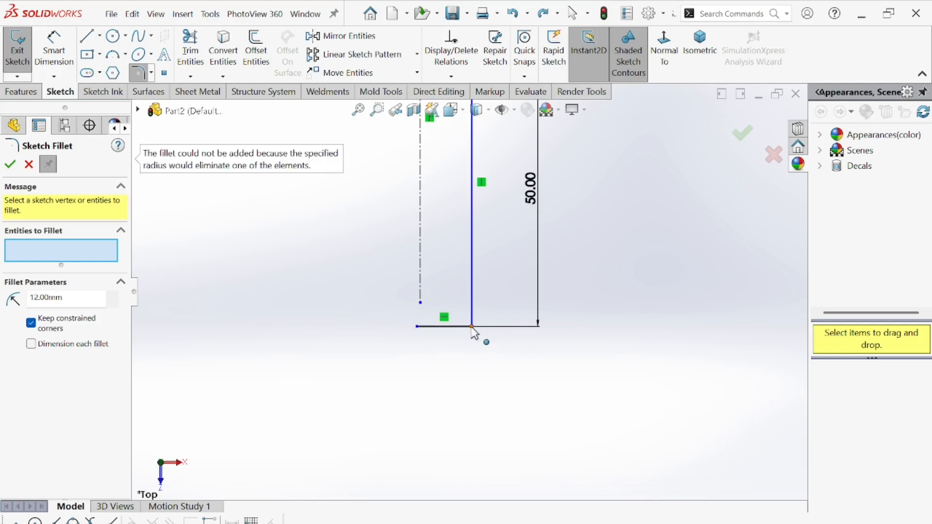
pyautogui.doubleClick(46, 297)
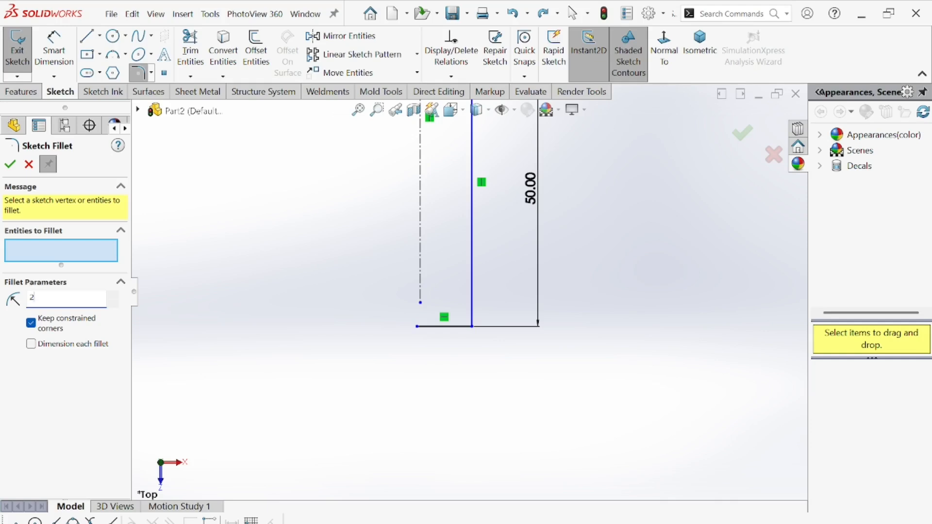
pyautogui.click(471, 327)
pyautogui.scroll(1, 441, 287)
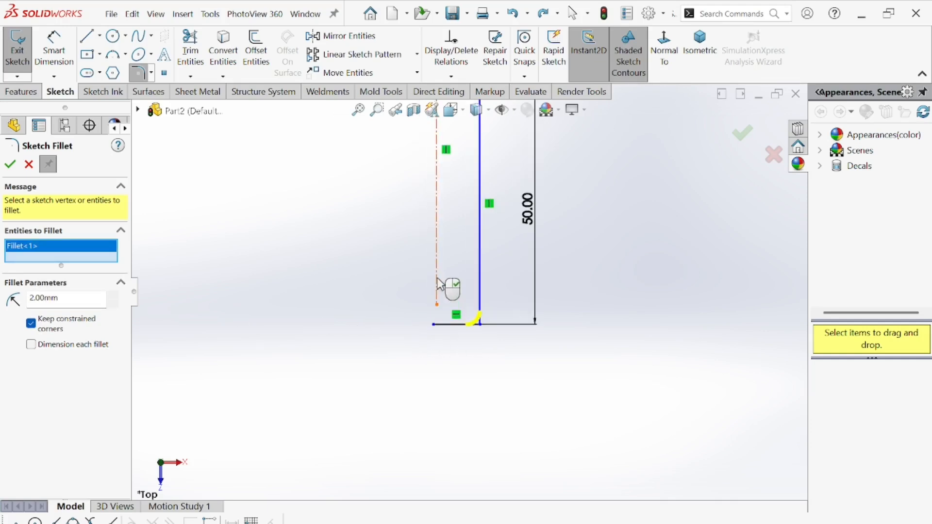
pyautogui.click(9, 167)
pyautogui.scroll(3, 373, 233)
pyautogui.scroll(-3, 452, 196)
pyautogui.scroll(3, 503, 213)
pyautogui.scroll(-4, 476, 167)
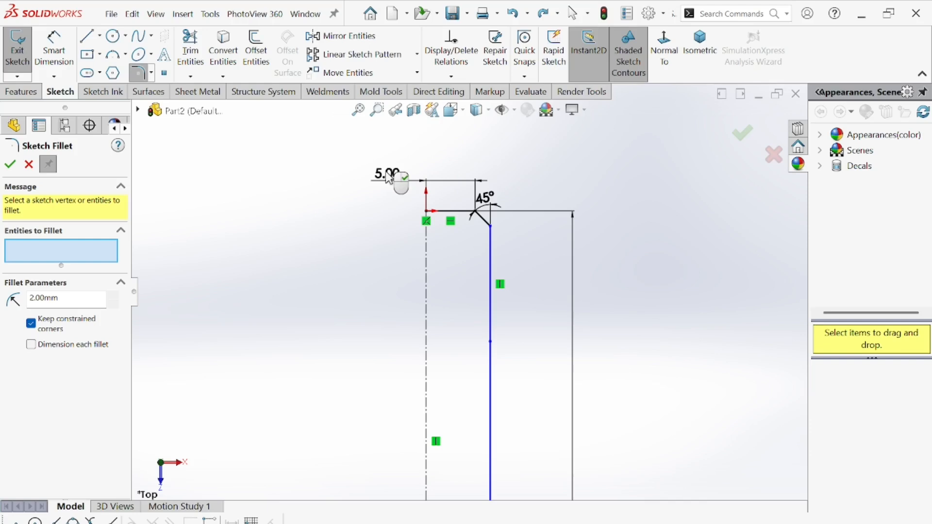
pyautogui.click(9, 164)
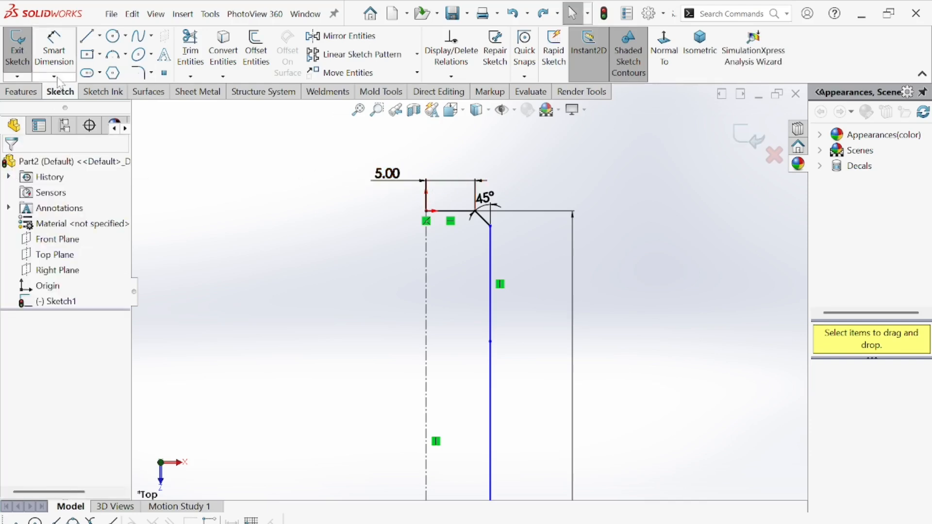
# Dimension the horizontal width of the short sloped line and set it to 3 mm.
pyautogui.click(54, 52)
pyautogui.scroll(-3, 480, 213)
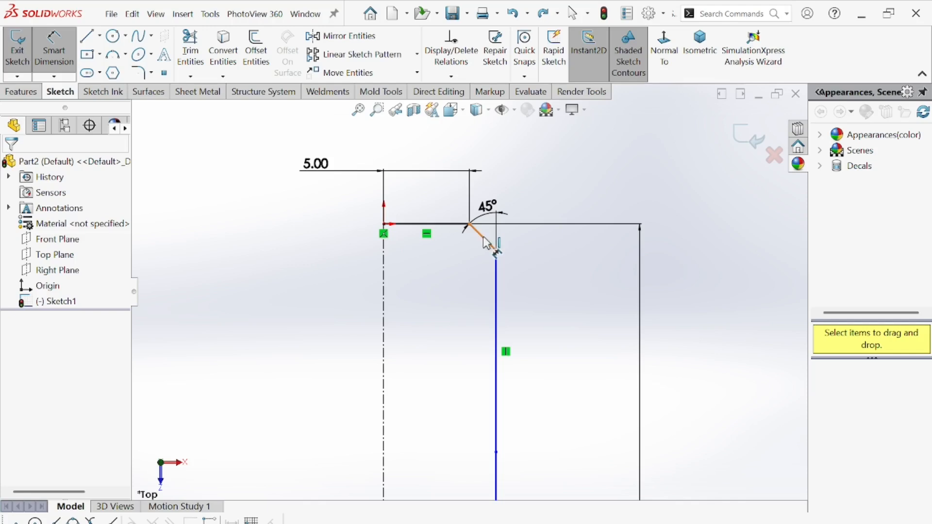
pyautogui.click(487, 243)
pyautogui.scroll(3, 481, 209)
pyautogui.click(486, 190)
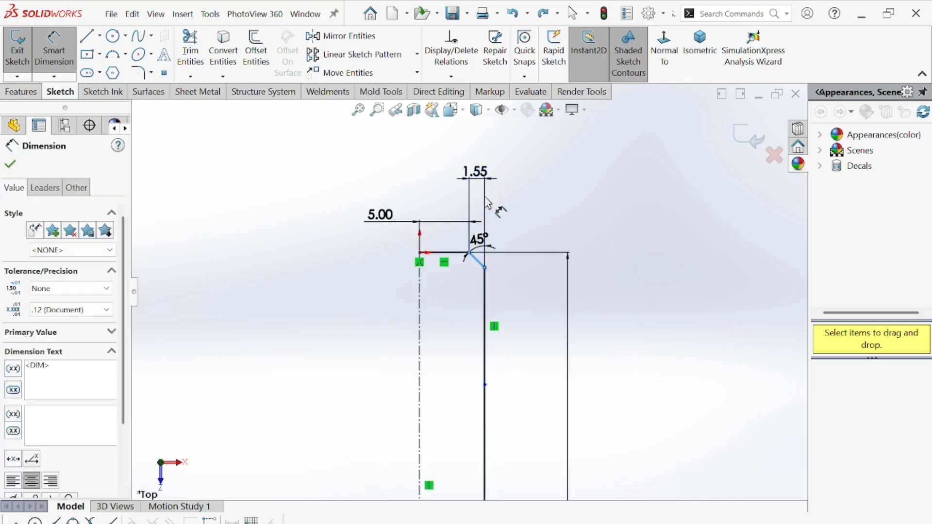
pyautogui.write('3')
pyautogui.press('Return')
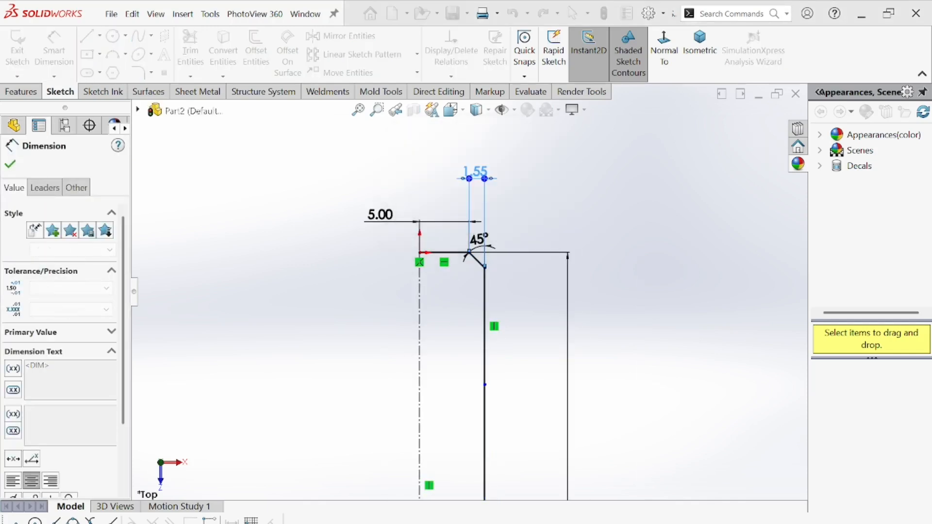
pyautogui.scroll(1, 511, 358)
pyautogui.scroll(2, 512, 357)
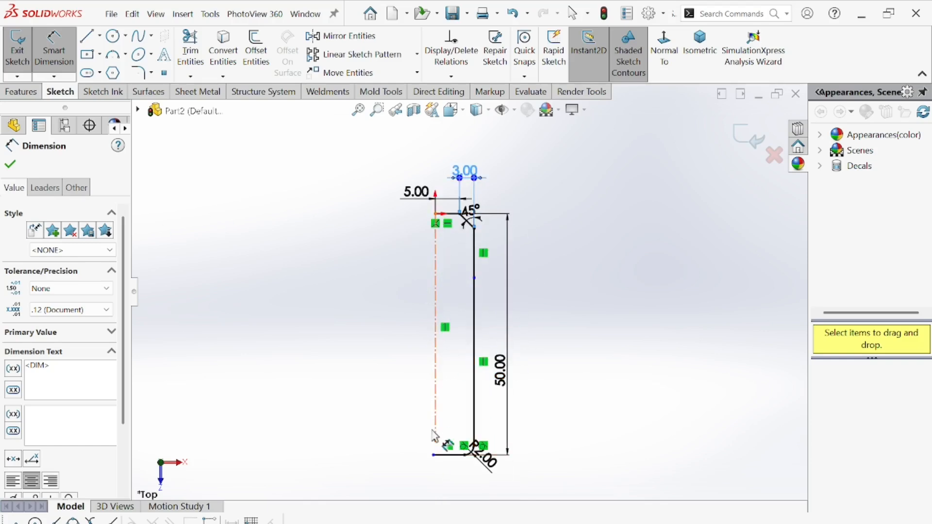
pyautogui.click(100, 36)
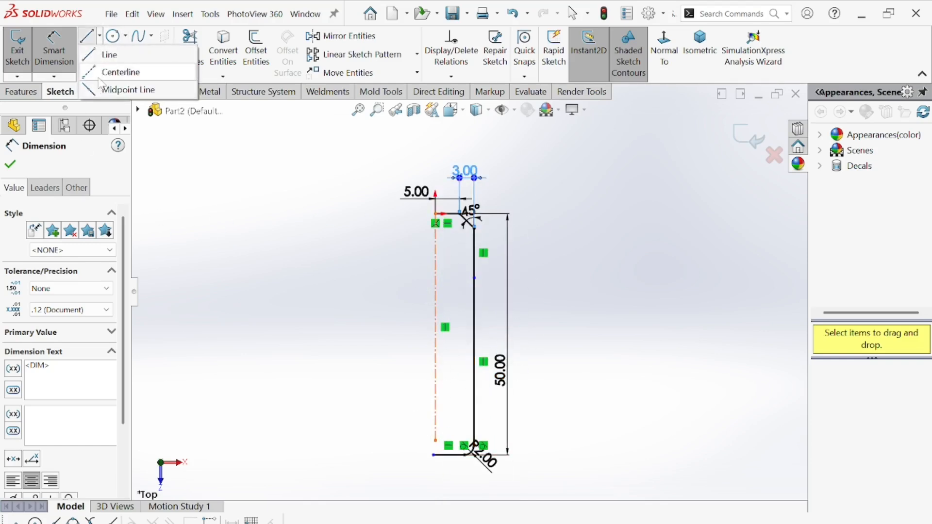
pyautogui.click(121, 71)
pyautogui.scroll(-2, 459, 486)
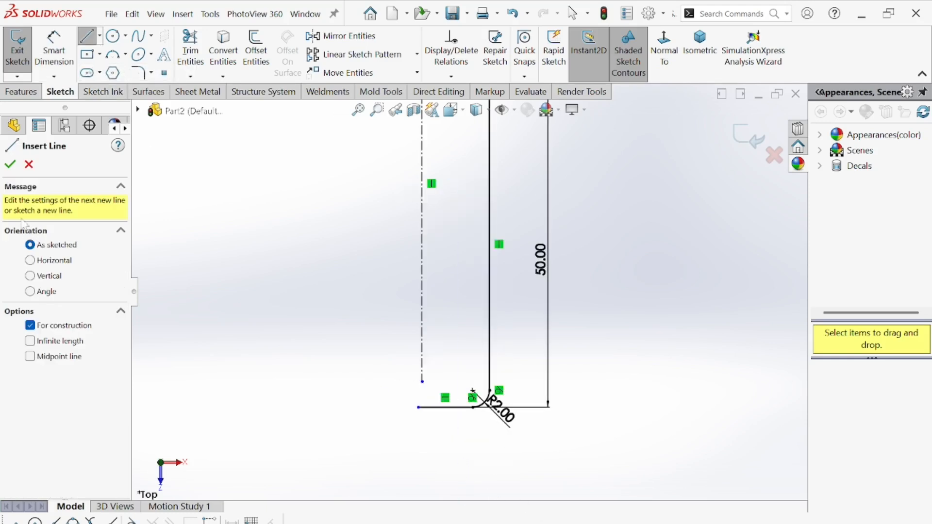
pyautogui.click(29, 165)
# Extend the centerline's lower endpoint to about 53.7 mm below the origin and trim the bottom line's overhang beyond the centerline.
pyautogui.moveTo(422, 383); pyautogui.dragTo(422, 439)
pyautogui.scroll(-2, 415, 420)
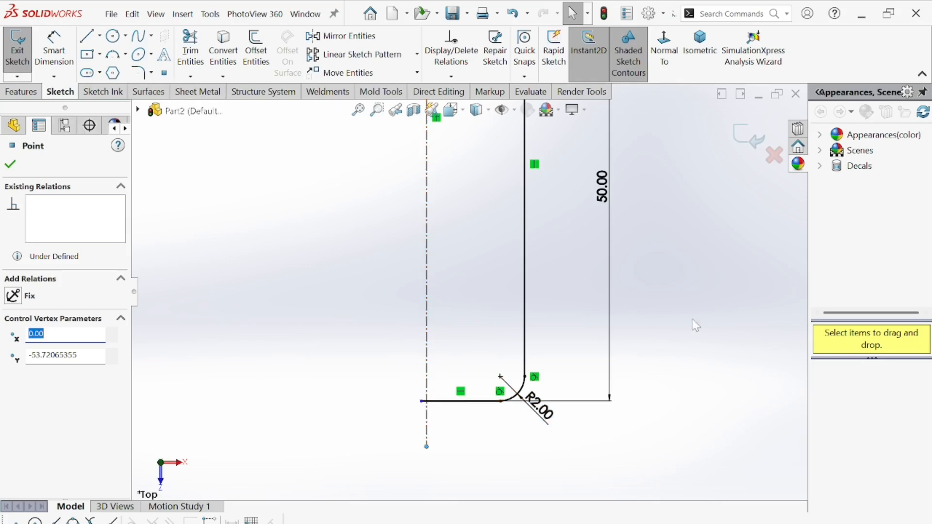
pyautogui.click(190, 49)
pyautogui.scroll(-3, 427, 412)
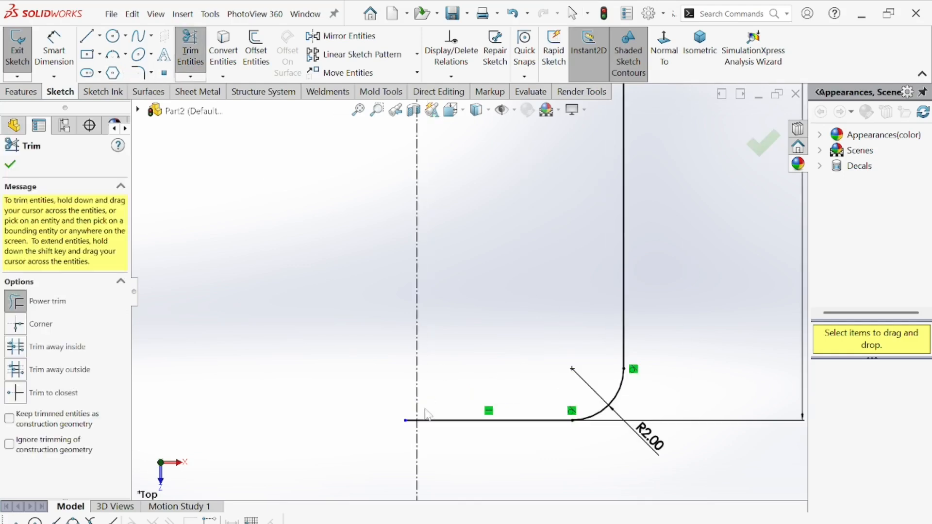
pyautogui.moveTo(401, 432); pyautogui.dragTo(410, 422)
pyautogui.click(8, 168)
pyautogui.scroll(5, 490, 373)
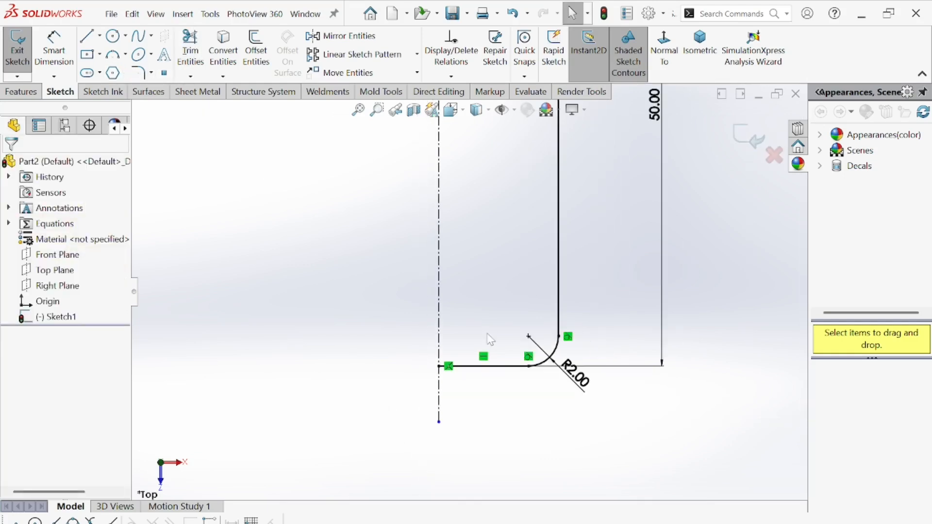
# Revolve the half profile 360 degrees about the vertical centerline to form a solid cylinder.
pyautogui.scroll(7, 437, 290)
pyautogui.scroll(-2, 472, 176)
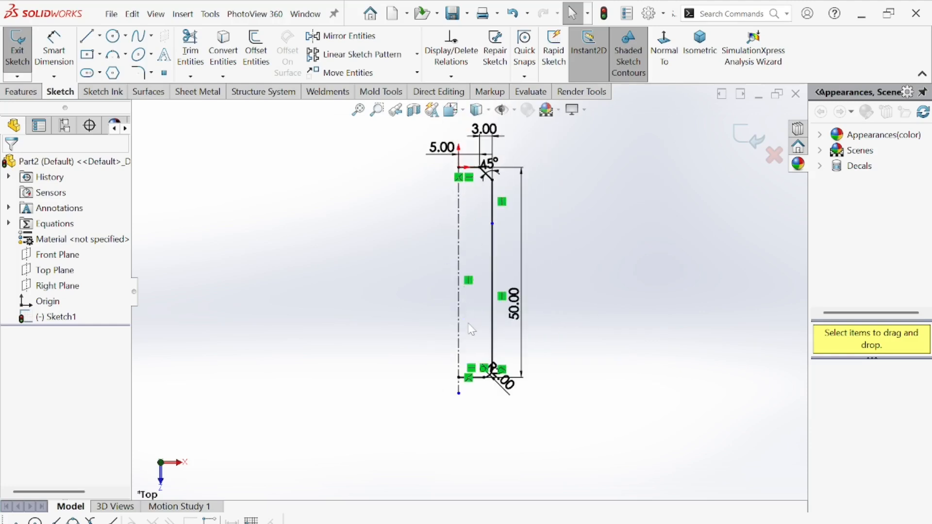
pyautogui.scroll(-2, 470, 200)
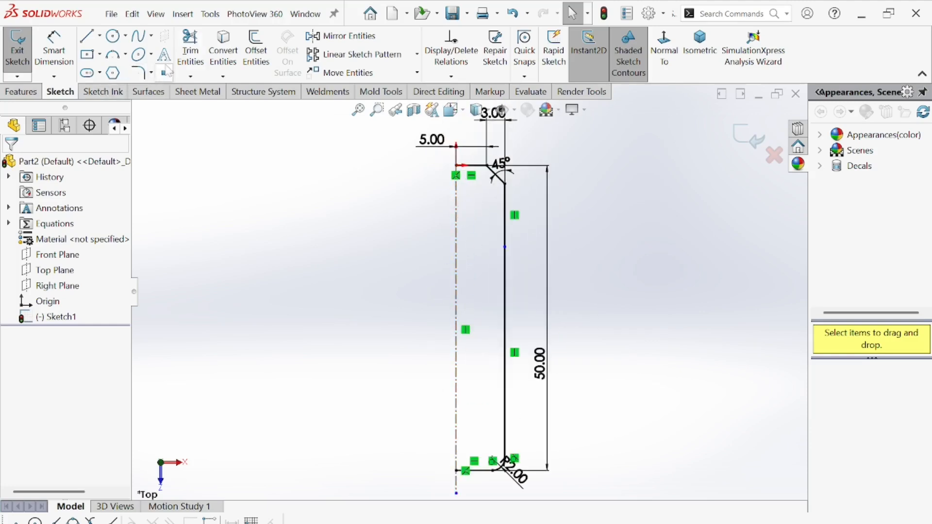
pyautogui.click(18, 92)
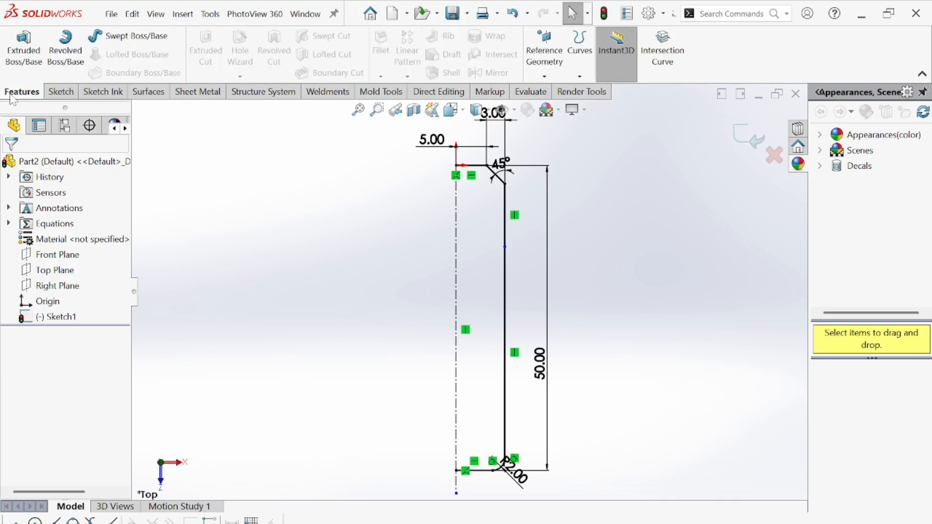
pyautogui.click(76, 47)
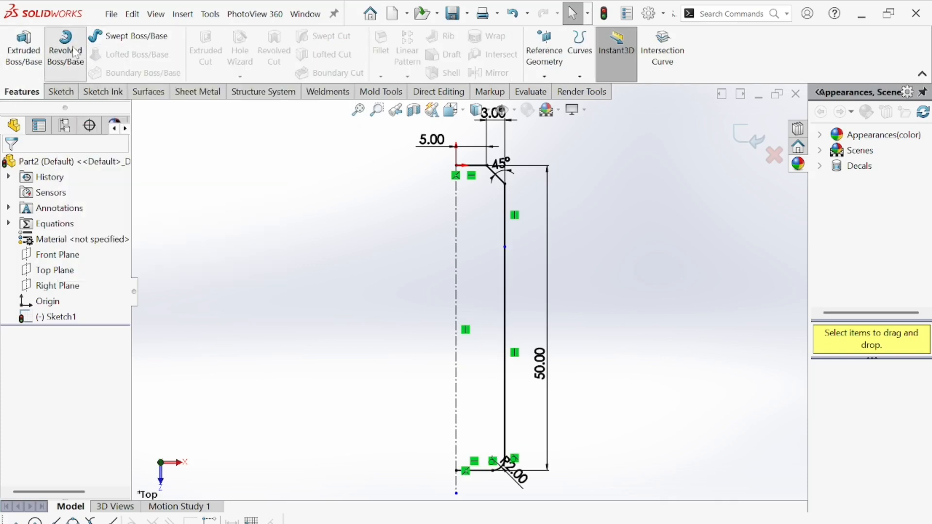
pyautogui.click(500, 289)
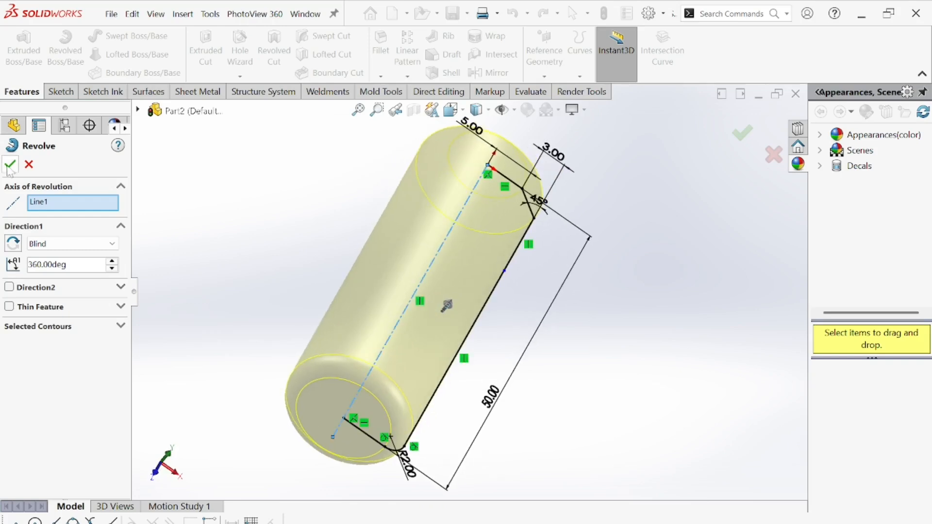
# Open a sketch on the flat face of the cylinder's chamfered end and convert the outer circular edge into it.
pyautogui.moveTo(430, 237); pyautogui.dragTo(526, 325, button='middle')
pyautogui.scroll(4, 345, 350)
pyautogui.scroll(-2, 495, 239)
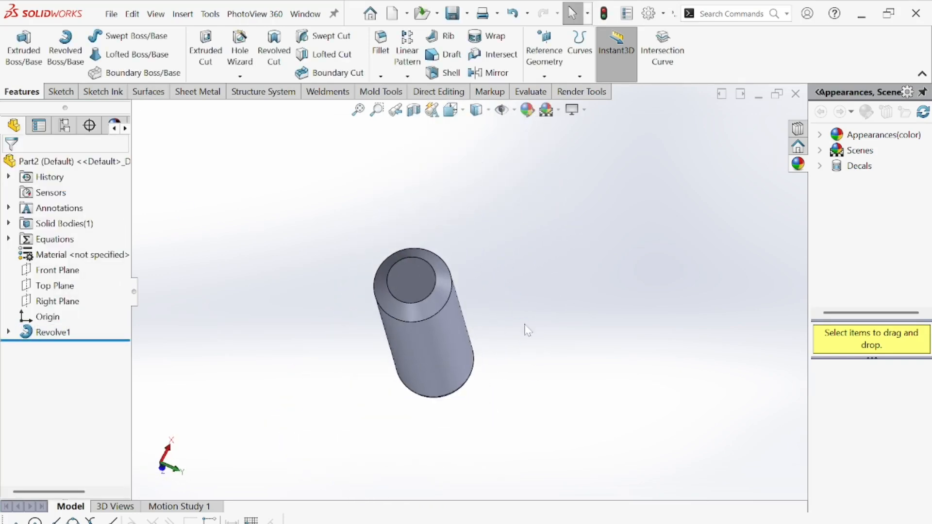
pyautogui.scroll(-2, 526, 327)
pyautogui.click(371, 252)
pyautogui.click(462, 227)
pyautogui.click(532, 238)
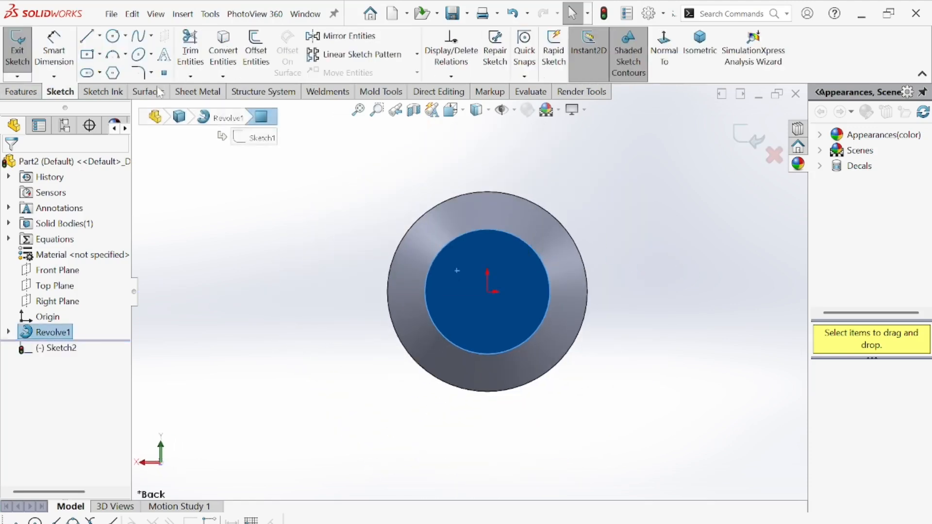
pyautogui.click(589, 283)
pyautogui.click(223, 49)
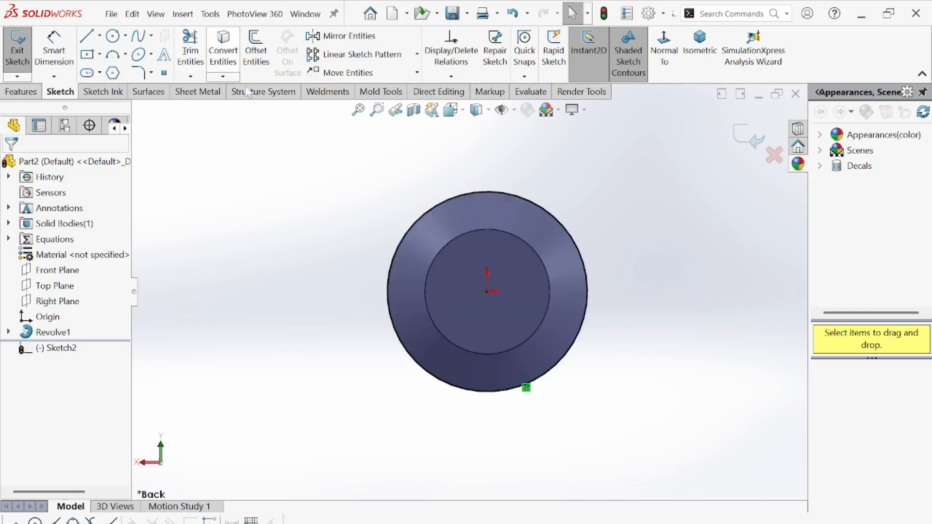
# Sketch a solid-line circle of about 6.5 mm radius centred on the origin, between the flat face's edge and the converted outer circle.
pyautogui.moveTo(576, 287)
pyautogui.mouseDown(button='middle')
pyautogui.moveTo(559, 245)
pyautogui.moveTo(490, 250)
pyautogui.moveTo(528, 232)
pyautogui.moveTo(549, 264)
pyautogui.mouseUp(button='middle')
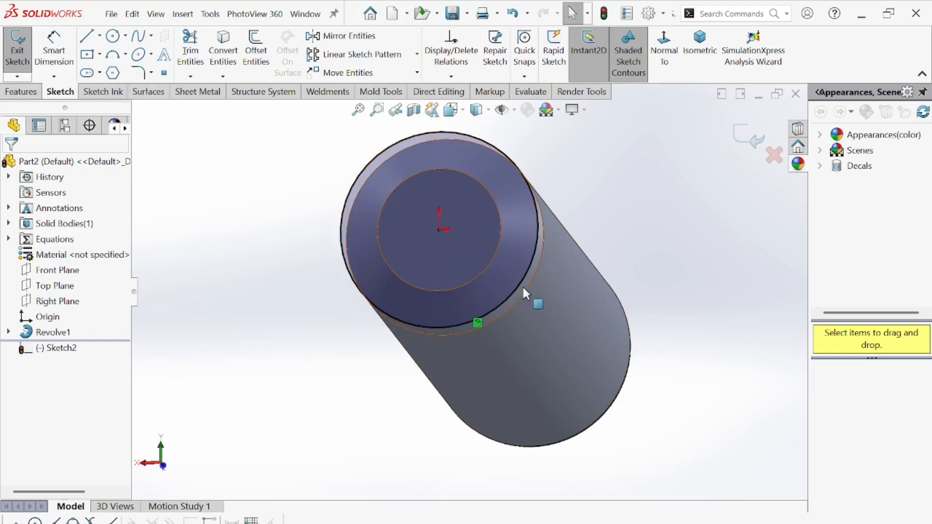
pyautogui.moveTo(523, 297); pyautogui.dragTo(450, 237, button='middle')
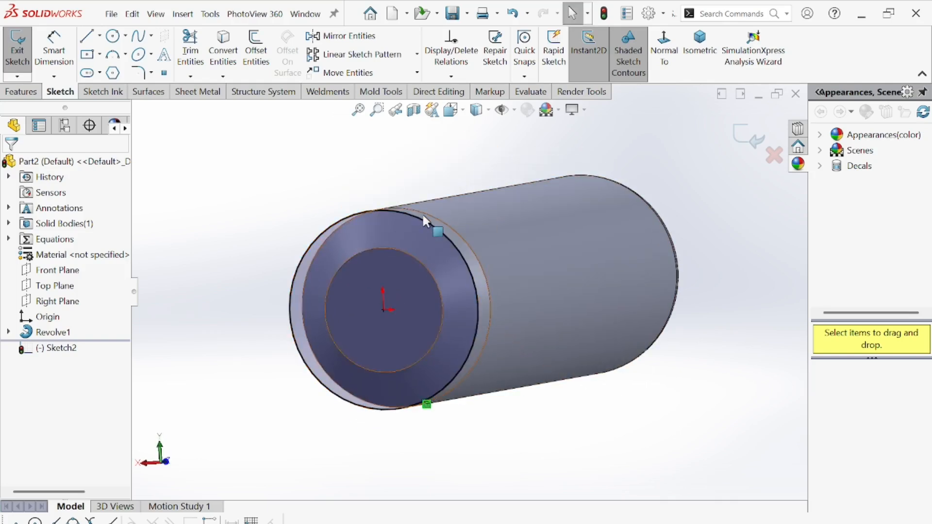
pyautogui.moveTo(324, 200); pyautogui.dragTo(423, 173, button='middle')
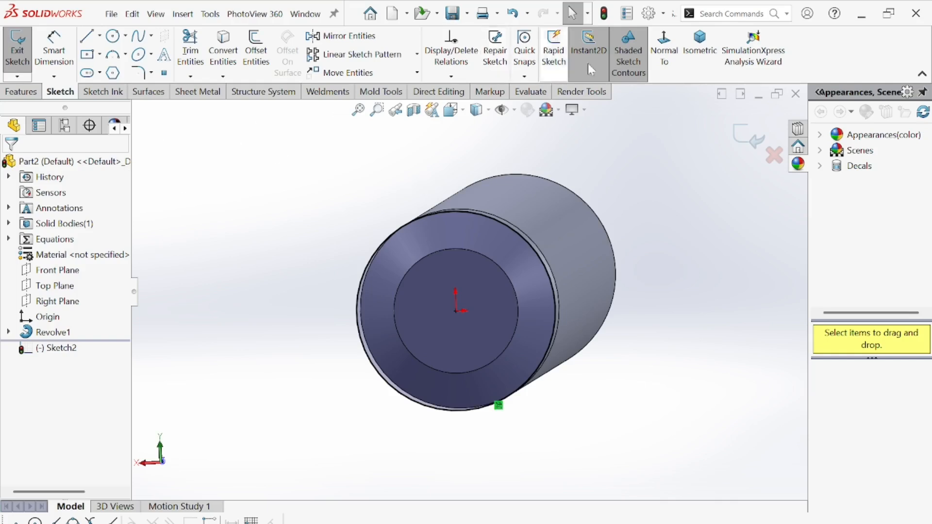
pyautogui.click(664, 46)
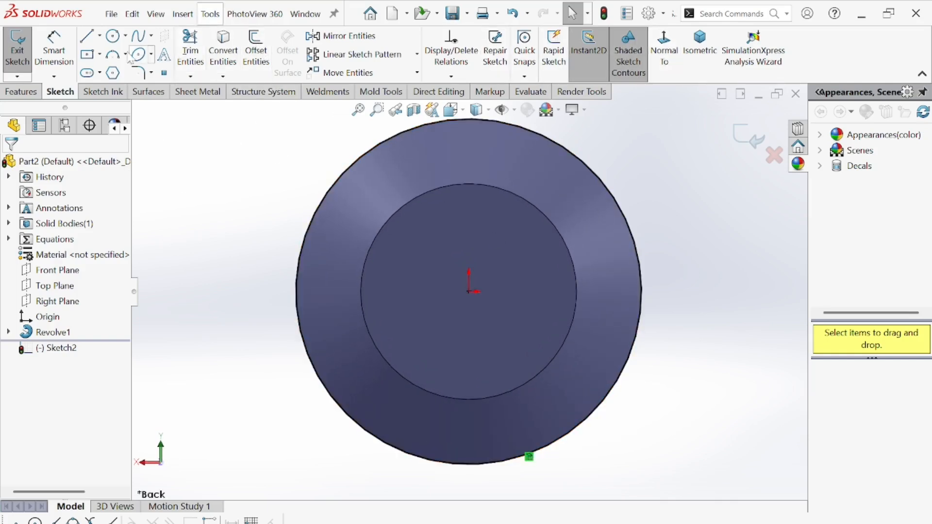
pyautogui.click(113, 36)
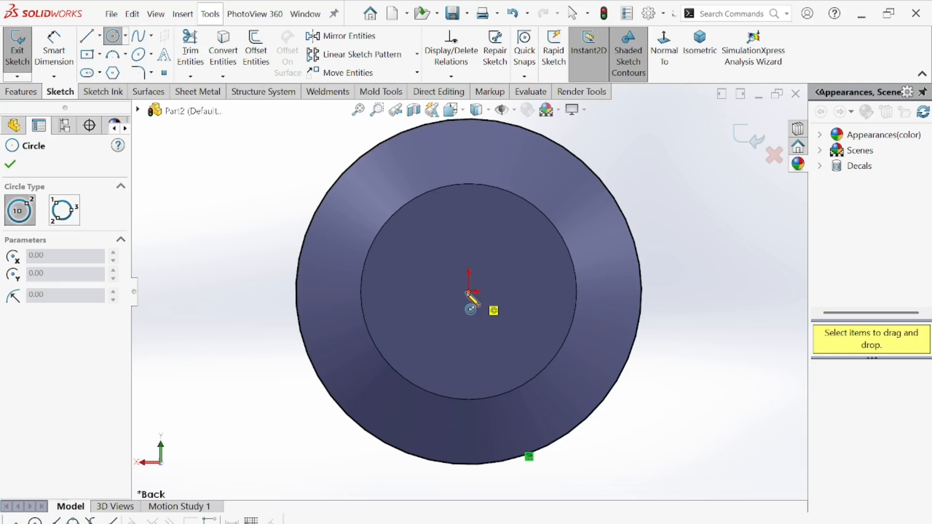
pyautogui.click(468, 292)
pyautogui.click(586, 212)
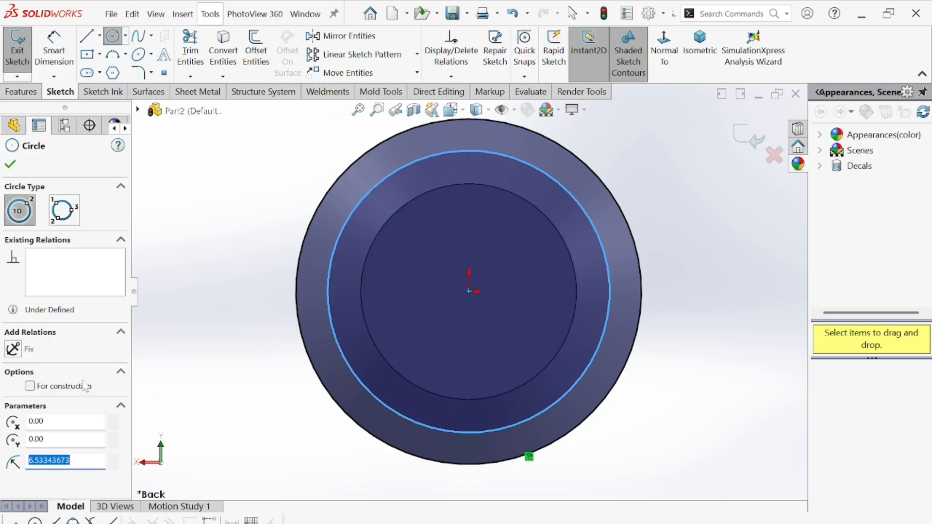
pyautogui.click(31, 386)
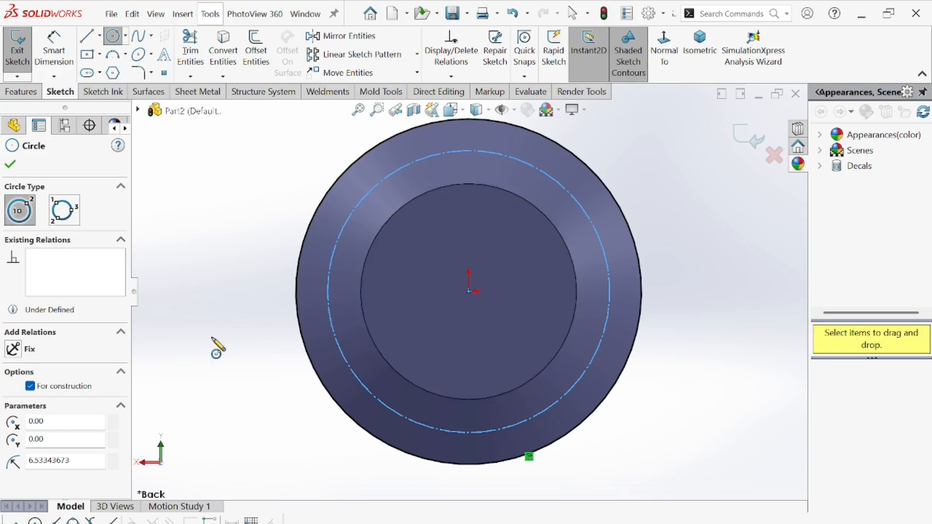
pyautogui.click(31, 386)
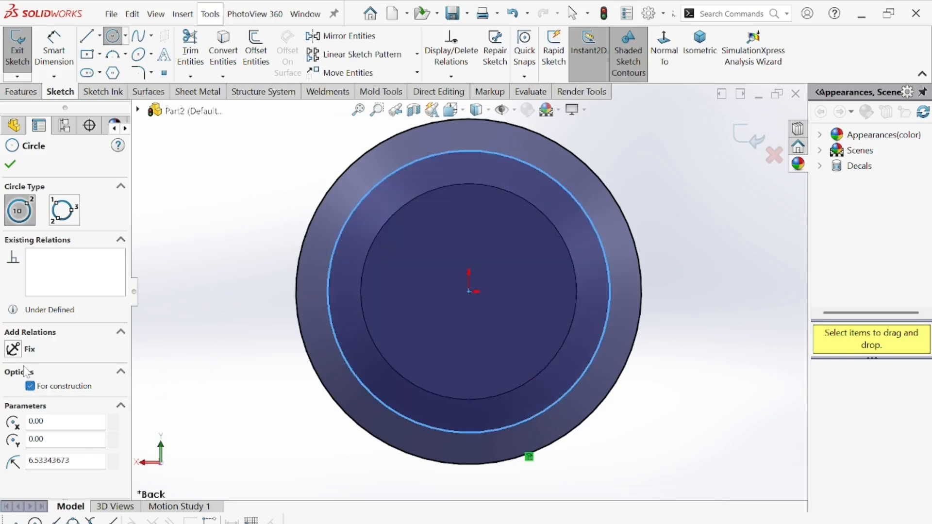
pyautogui.click(14, 169)
# Dimension the inner sketch circle's diameter and set it to 14 mm.
pyautogui.press('f')
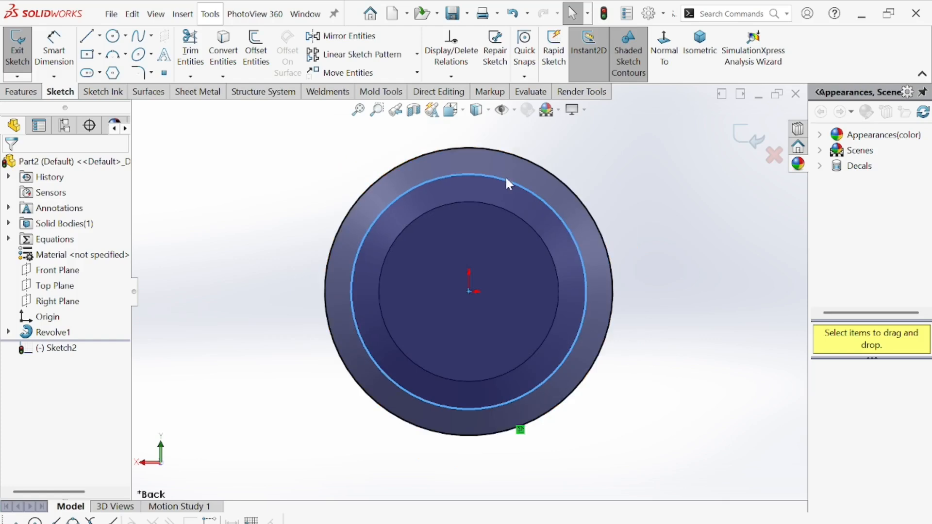
pyautogui.scroll(-2, 516, 153)
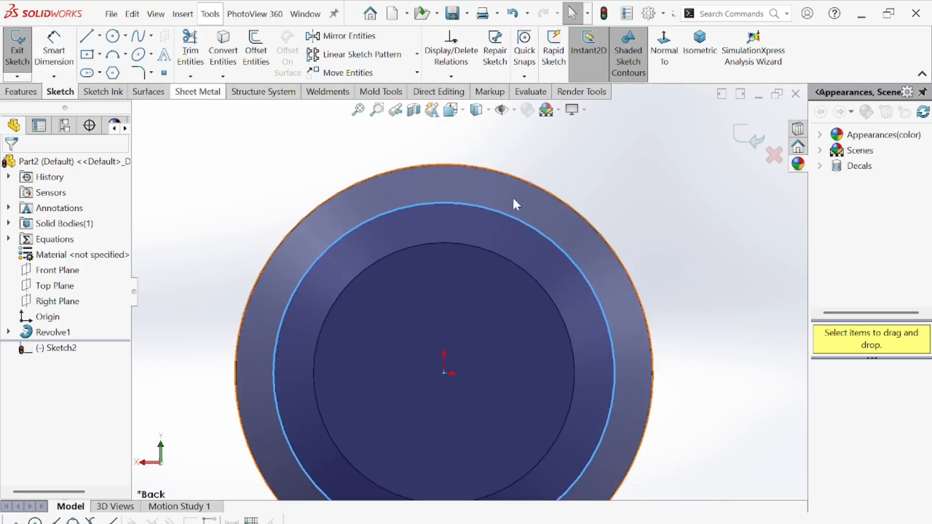
pyautogui.click(56, 49)
pyautogui.click(615, 383)
pyautogui.click(729, 357)
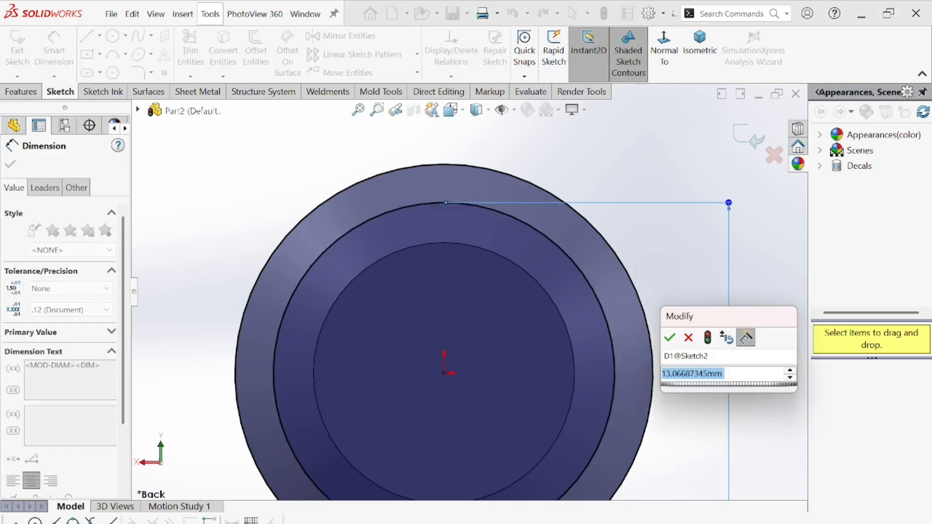
pyautogui.write('14')
pyautogui.press('Return')
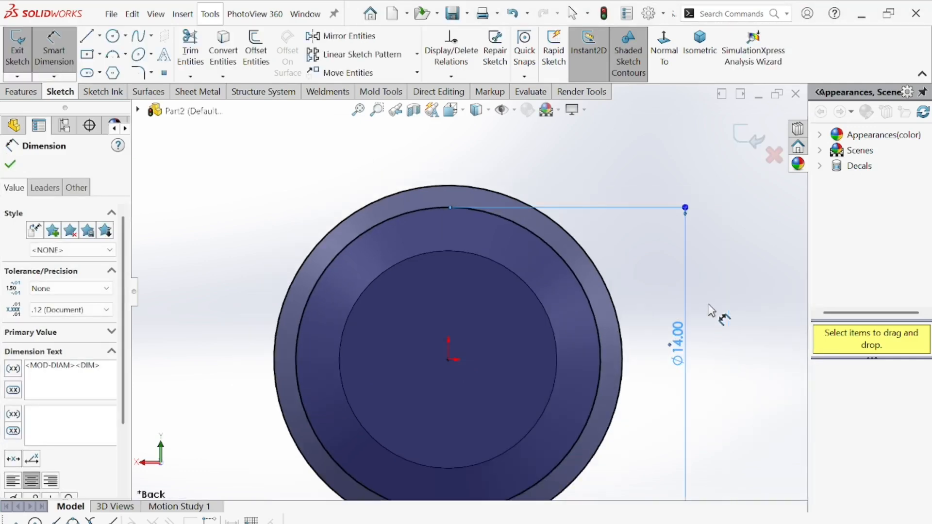
# Set the inner sketch circle's diameter to 13 mm.
pyautogui.scroll(-2, 686, 365)
pyautogui.press('Escape')
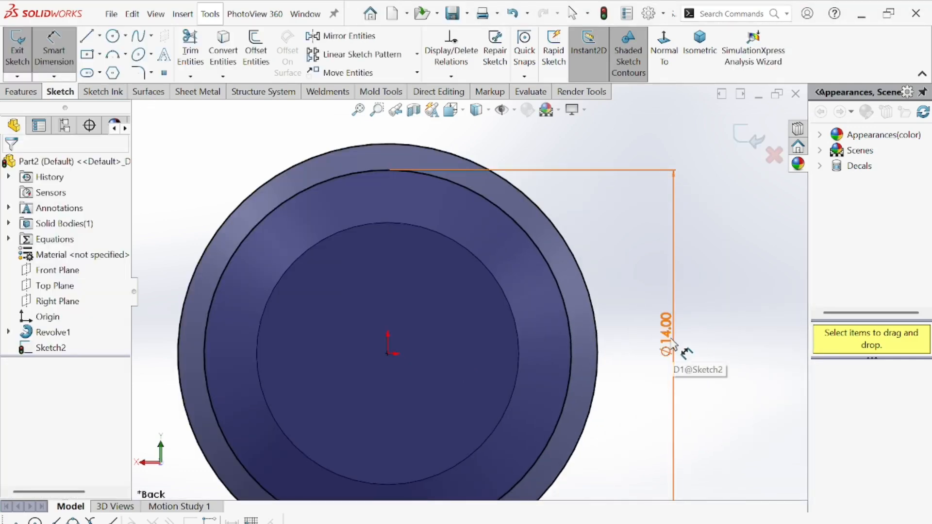
pyautogui.click(671, 338)
pyautogui.press('Return')
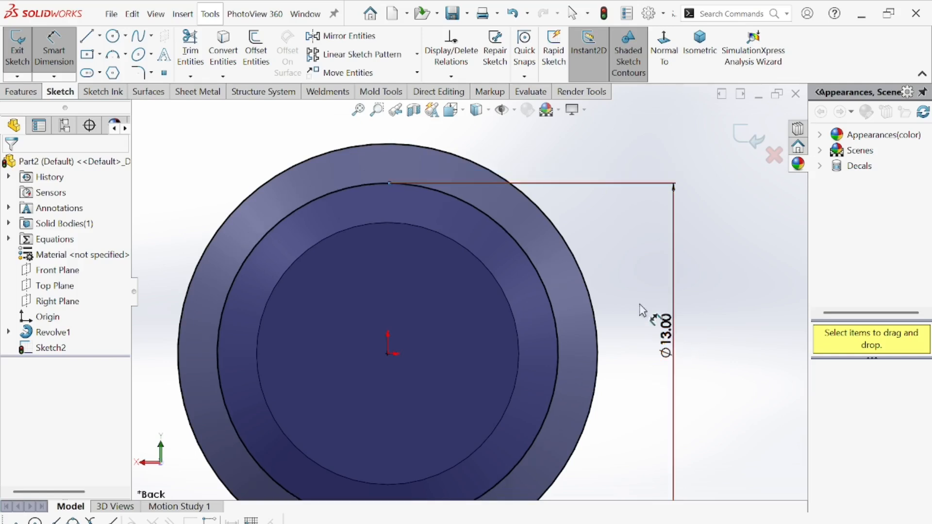
# Set the inner sketch circle's diameter to 13.5 mm.
pyautogui.click(669, 332)
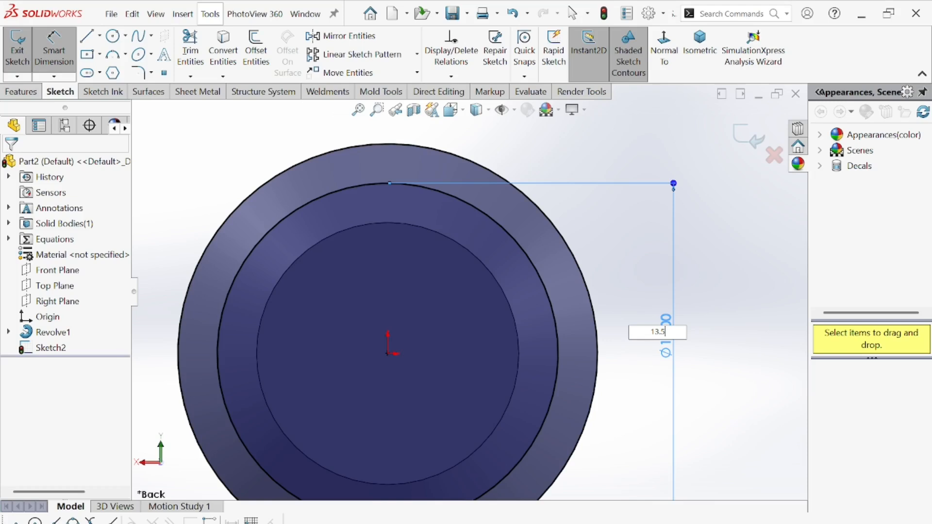
pyautogui.write('13.5')
pyautogui.press('Return')
# Draw a vertical centerline about 8.8 mm long from the origin upward past the outer circle.
pyautogui.click(100, 36)
pyautogui.click(109, 72)
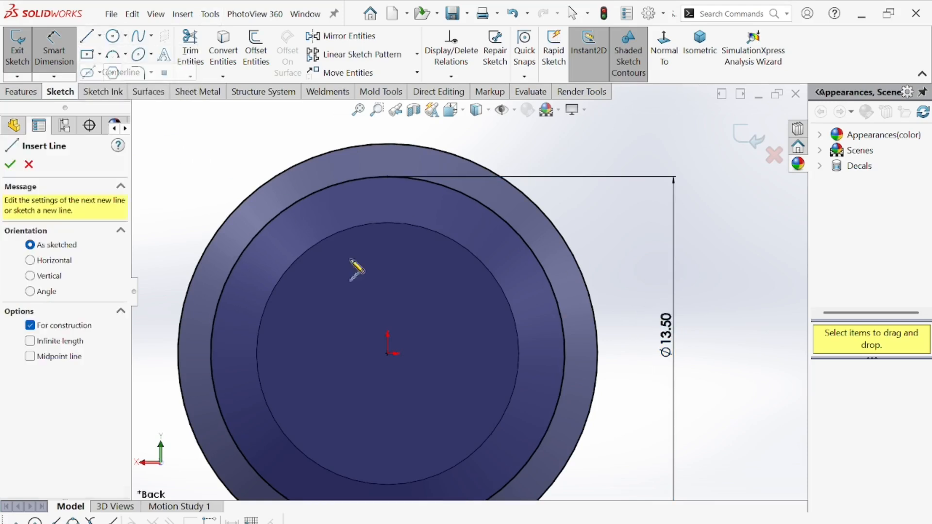
pyautogui.click(387, 354)
pyautogui.click(388, 126)
pyautogui.rightClick(304, 130)
pyautogui.click(339, 116)
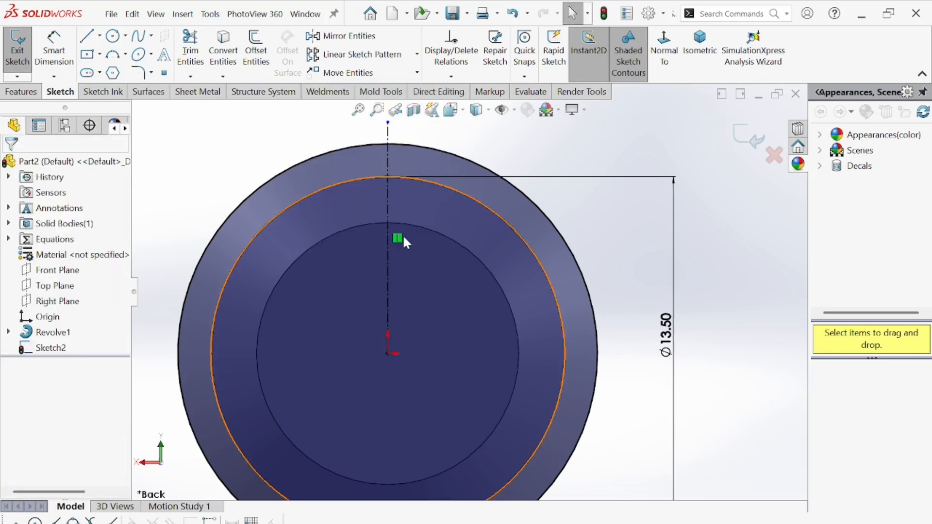
# Draw a line from the origin up past the outer circle, leaning about 21 degrees to the left of the centerline.
pyautogui.scroll(3, 401, 247)
pyautogui.scroll(-1, 398, 245)
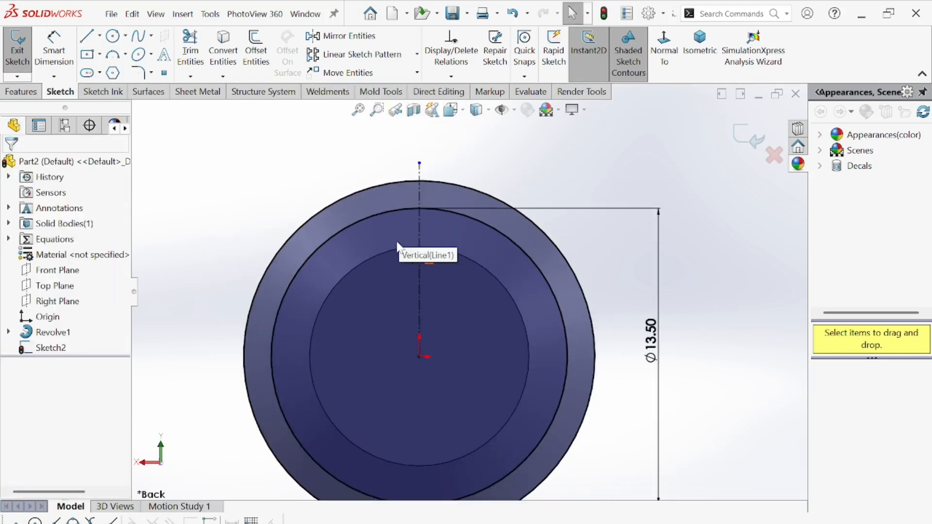
pyautogui.press('l')
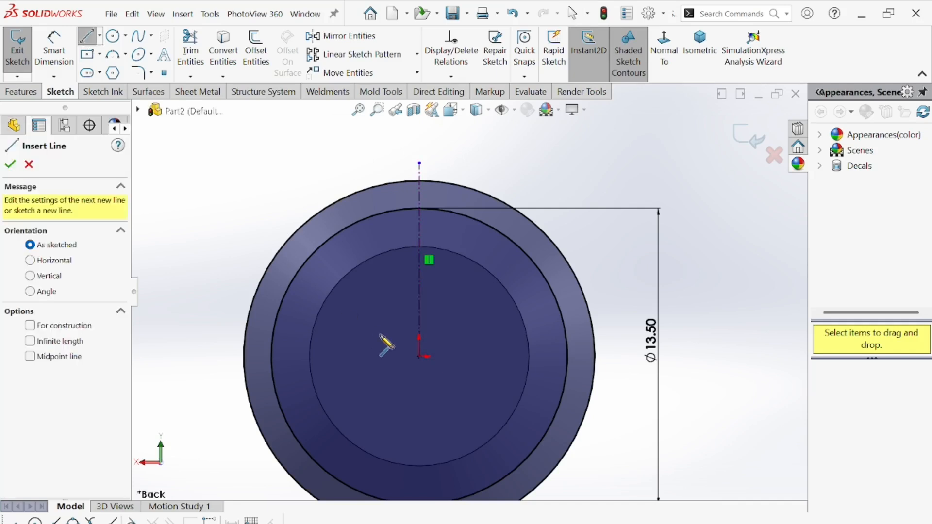
pyautogui.click(420, 357)
pyautogui.click(346, 163)
# Dimension the angle between the slanted line and the vertical centerline and set it to 30 degrees.
pyautogui.rightClick(270, 134)
pyautogui.click(279, 160)
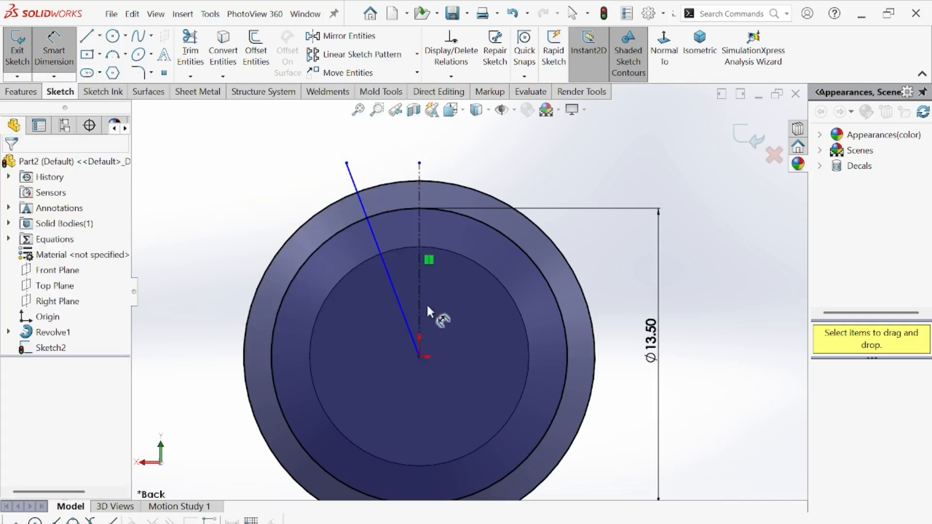
pyautogui.click(395, 287)
pyautogui.keyDown('ctrl'); pyautogui.click(419, 281); pyautogui.keyUp('ctrl')
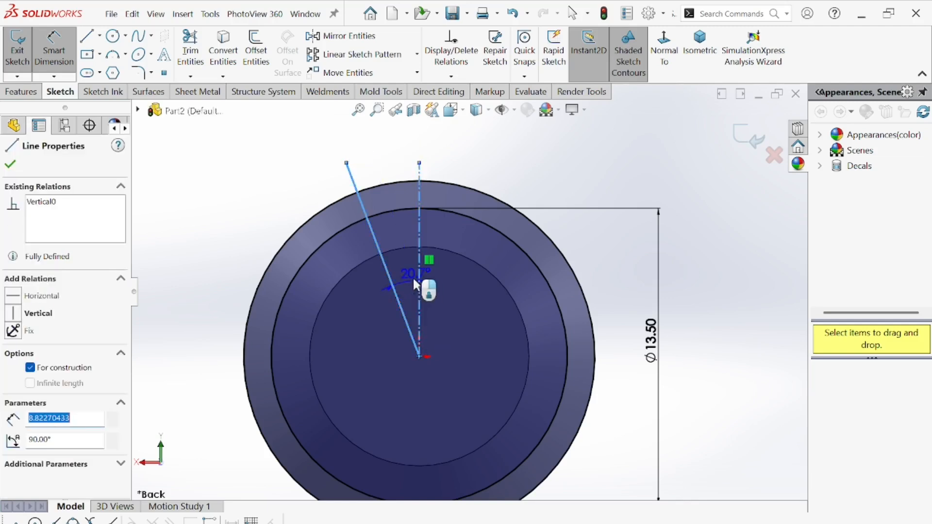
pyautogui.click(403, 271)
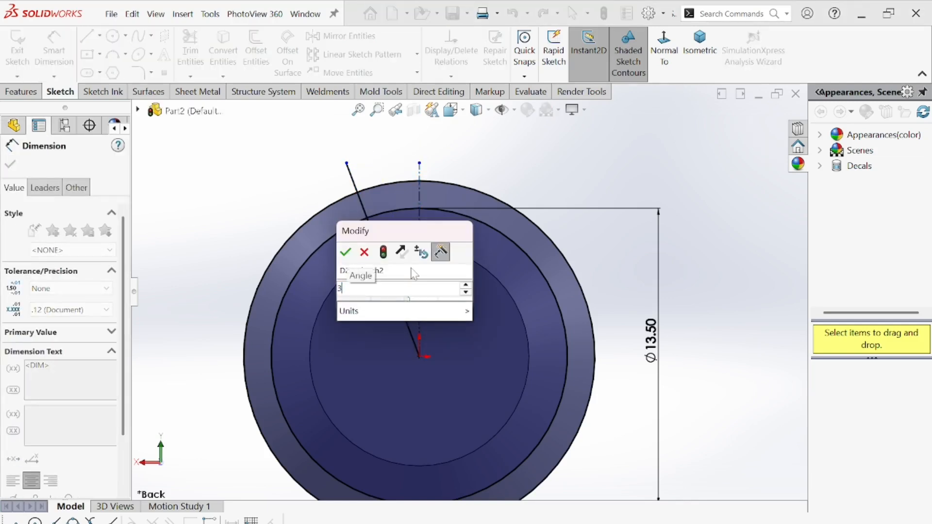
pyautogui.press('Return')
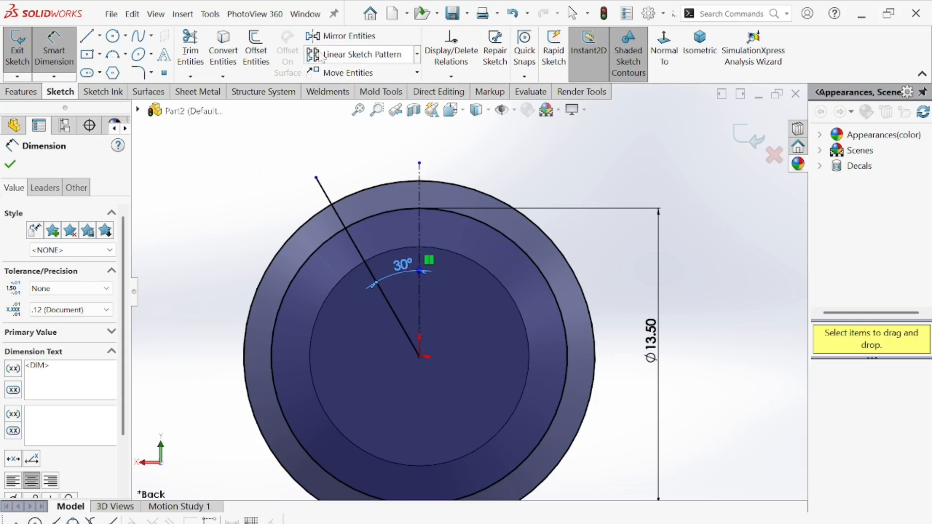
# Mirror the slanted line about the vertical centerline, keeping the original.
pyautogui.click(340, 36)
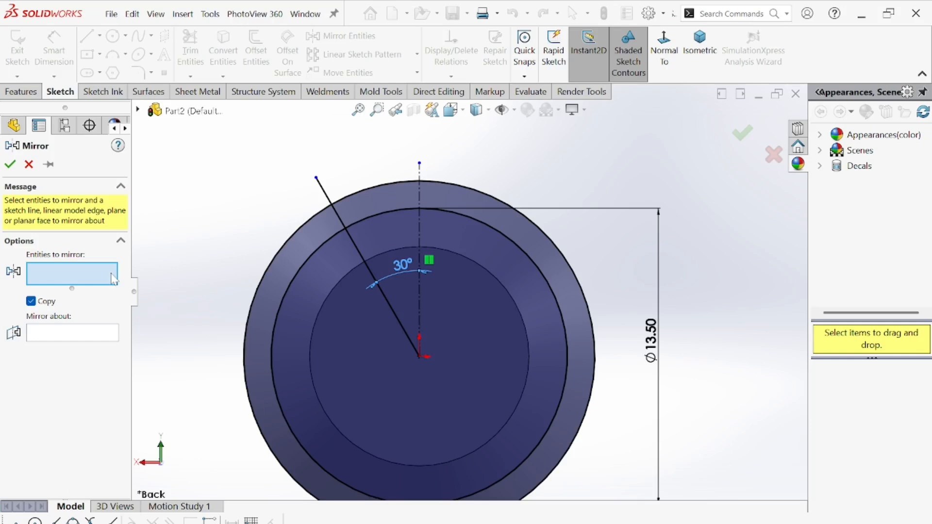
pyautogui.click(358, 251)
pyautogui.click(97, 331)
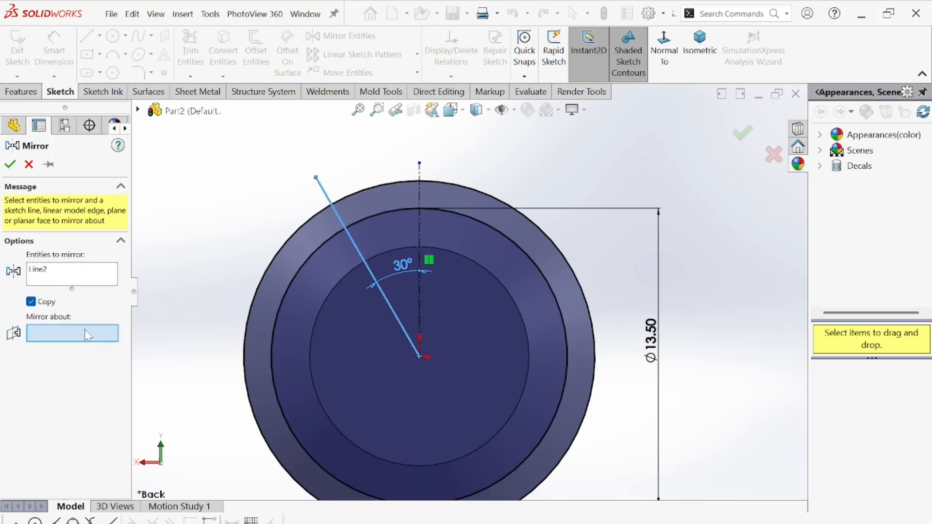
pyautogui.click(420, 224)
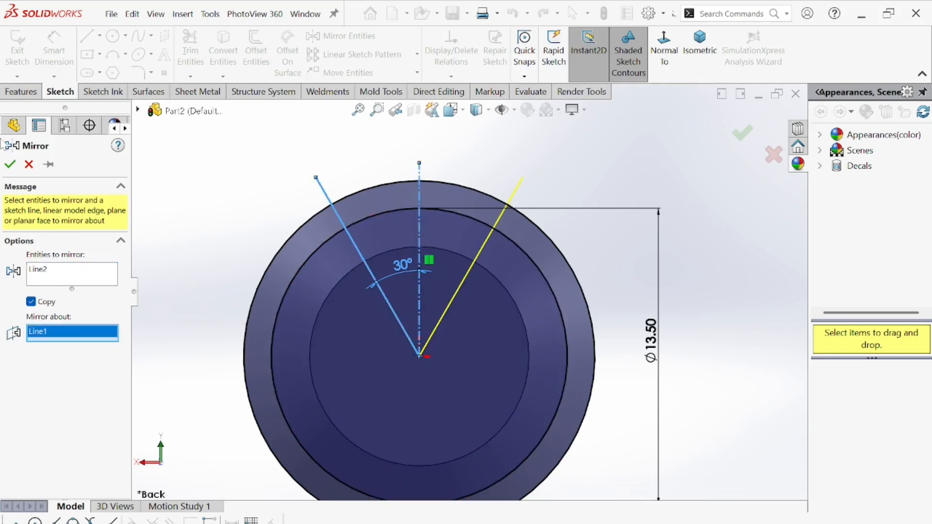
pyautogui.click(10, 164)
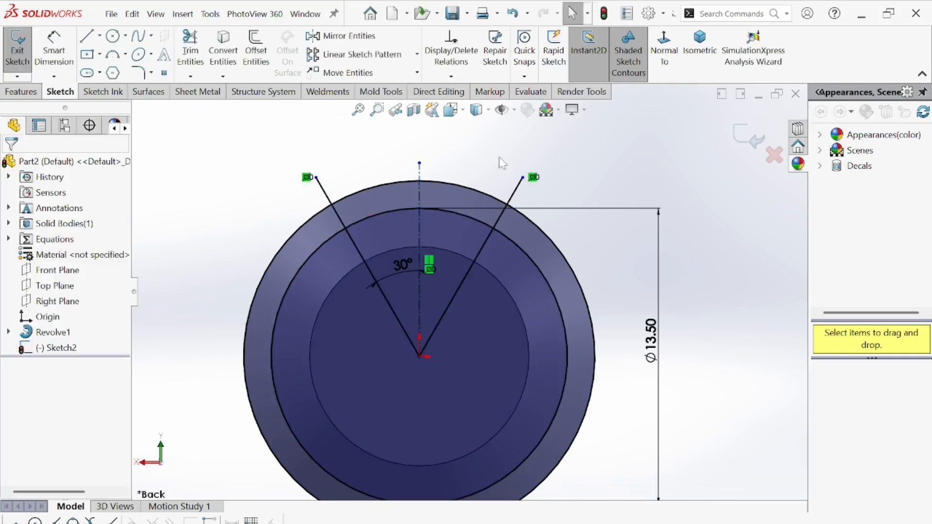
# Change the angle between the slanted line and the vertical centerline to 20 degrees.
pyautogui.doubleClick(396, 265)
pyautogui.write('20')
pyautogui.press('Return')
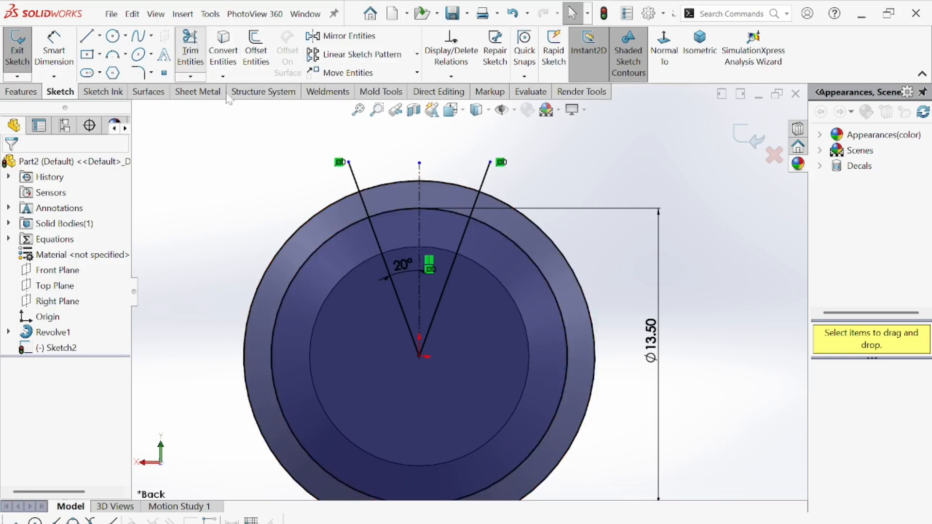
# Power trim the circles, slanted lines and centerline to leave a closed ring segment between the two slanted lines.
pyautogui.click(190, 48)
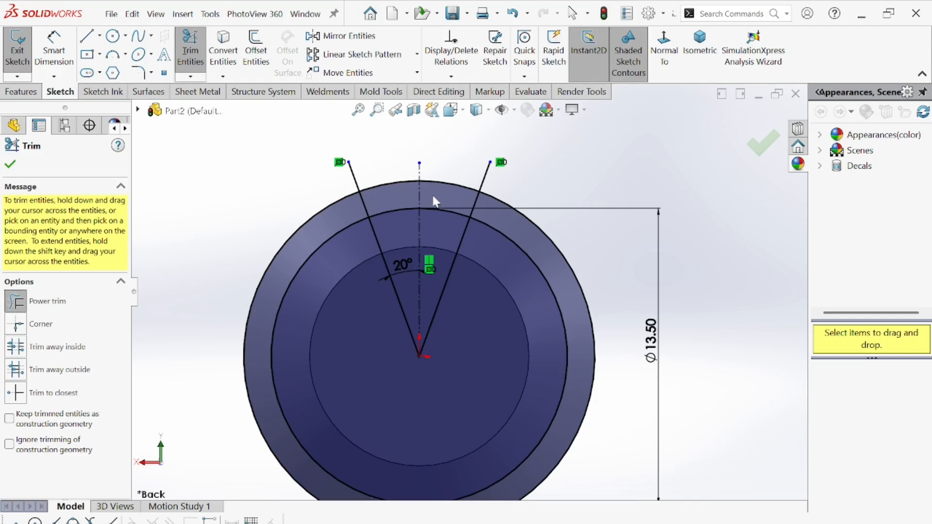
pyautogui.moveTo(363, 164)
pyautogui.mouseDown()
pyautogui.moveTo(335, 199)
pyautogui.moveTo(342, 238)
pyautogui.mouseUp()
pyautogui.moveTo(392, 319); pyautogui.dragTo(464, 299)
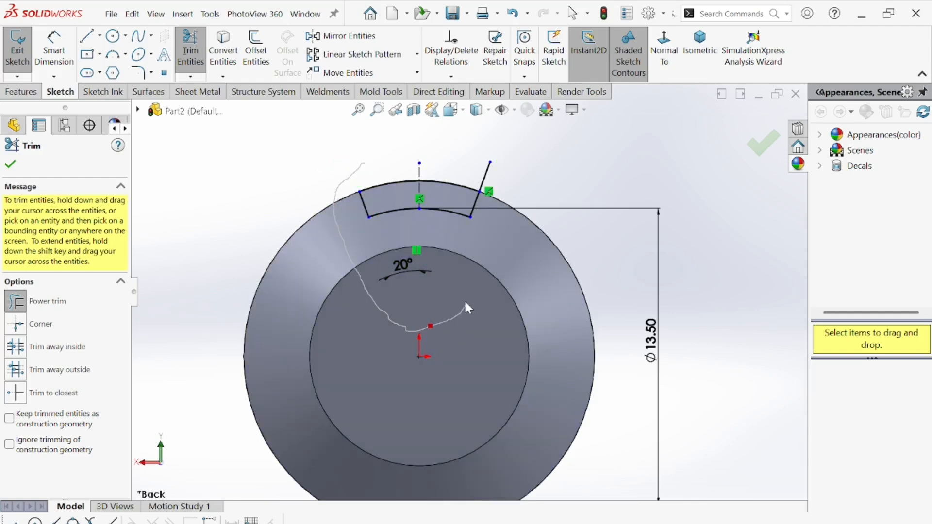
pyautogui.moveTo(506, 184); pyautogui.dragTo(508, 187)
pyautogui.scroll(-4, 418, 169)
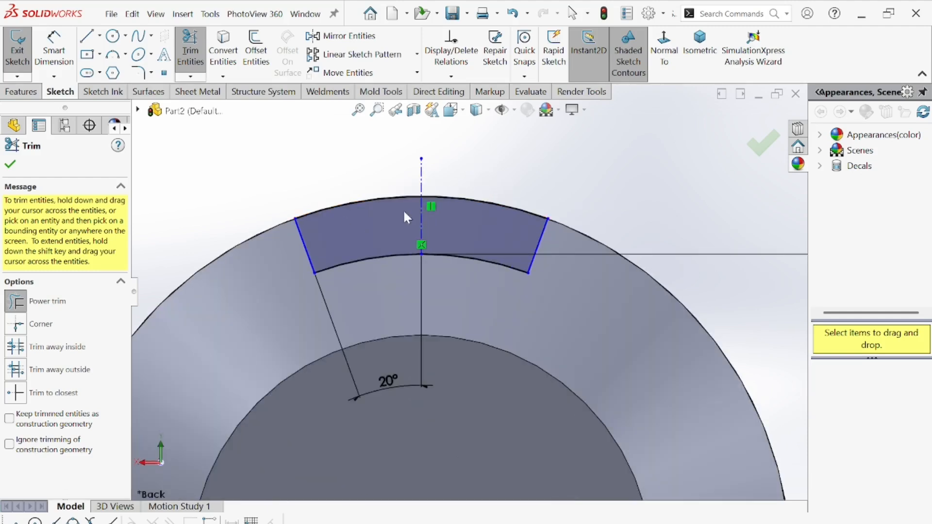
pyautogui.moveTo(387, 162); pyautogui.dragTo(431, 176)
pyautogui.scroll(4, 438, 259)
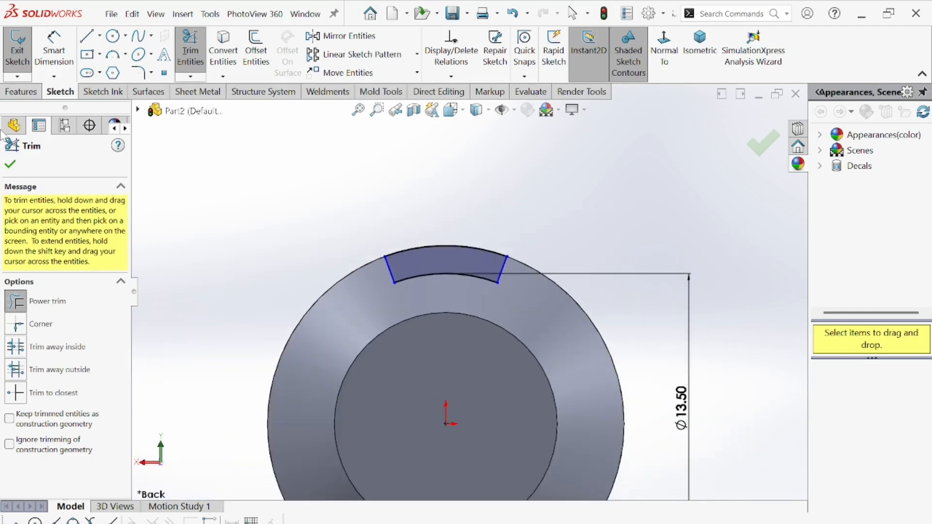
pyautogui.click(12, 165)
# Extrude-cut the ring segment with a blind depth of 60 mm along the whole length of the cylinder.
pyautogui.click(21, 92)
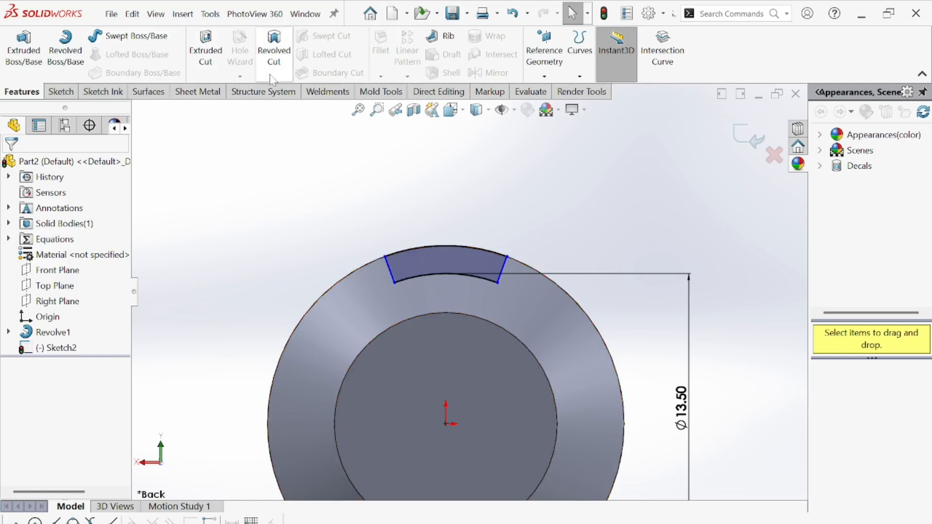
pyautogui.click(206, 48)
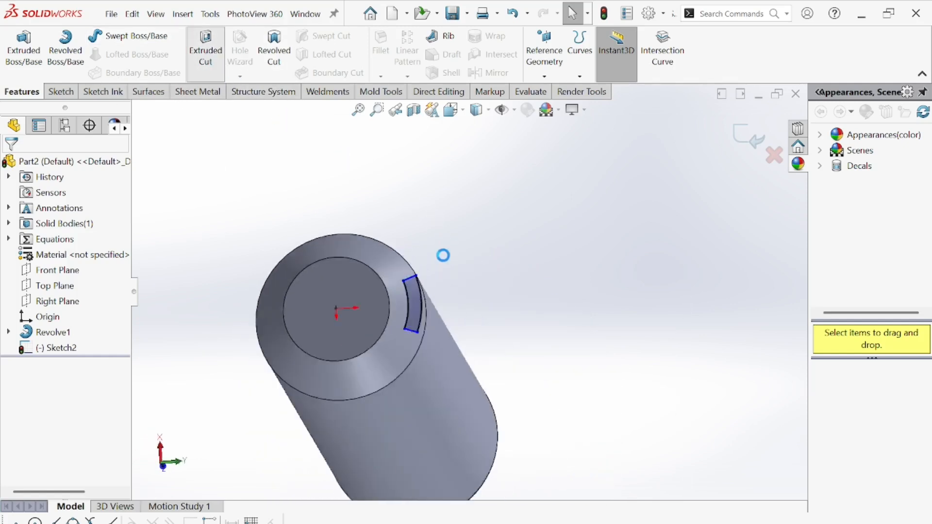
pyautogui.click(45, 239)
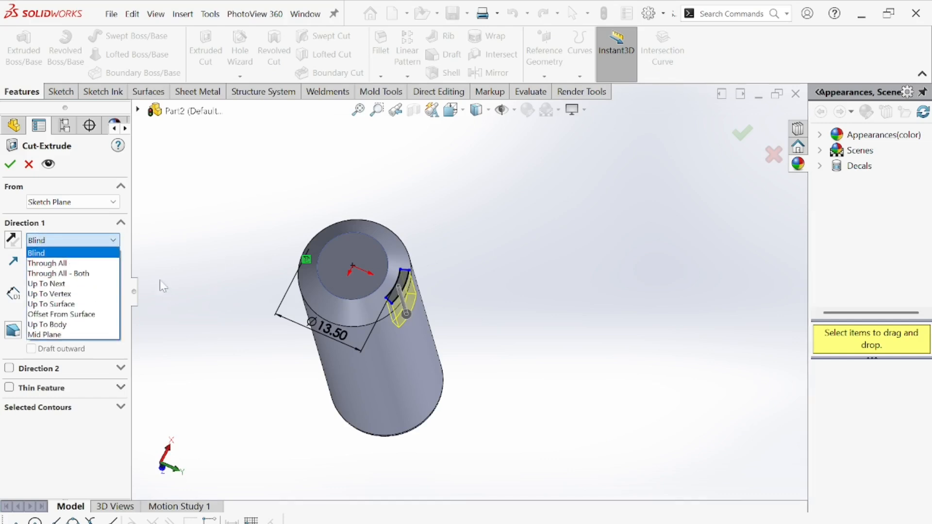
pyautogui.click(167, 237)
pyautogui.moveTo(386, 311); pyautogui.dragTo(320, 204, button='middle')
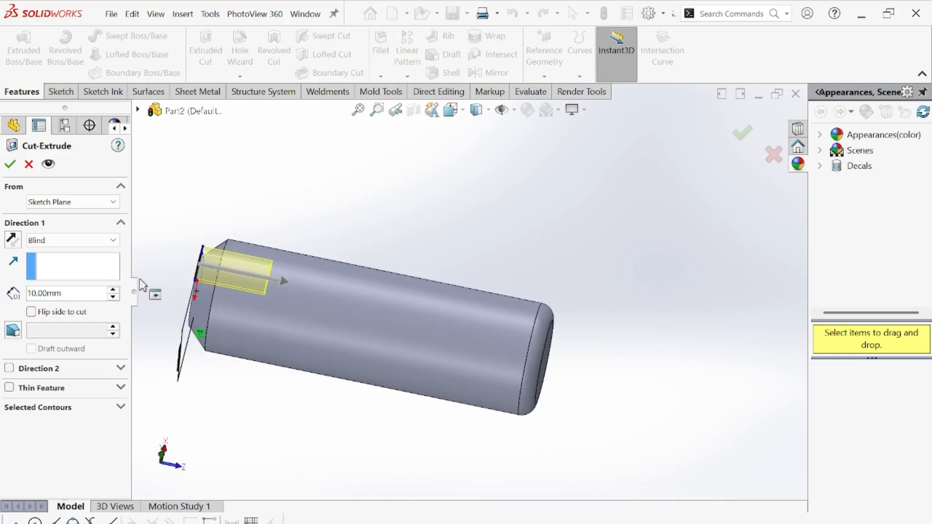
pyautogui.moveTo(285, 287); pyautogui.dragTo(549, 377)
pyautogui.moveTo(548, 377); pyautogui.dragTo(96, 195, button='middle')
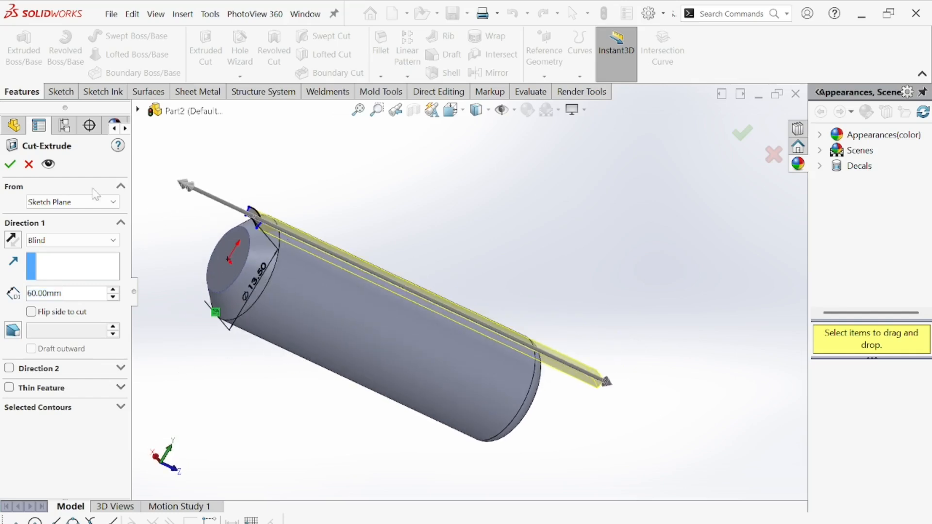
pyautogui.click(10, 165)
# Circular-pattern the groove cut around the cylinder's outer face with 5 equally spaced instances over 360 degrees.
pyautogui.moveTo(301, 379); pyautogui.dragTo(370, 223, button='middle')
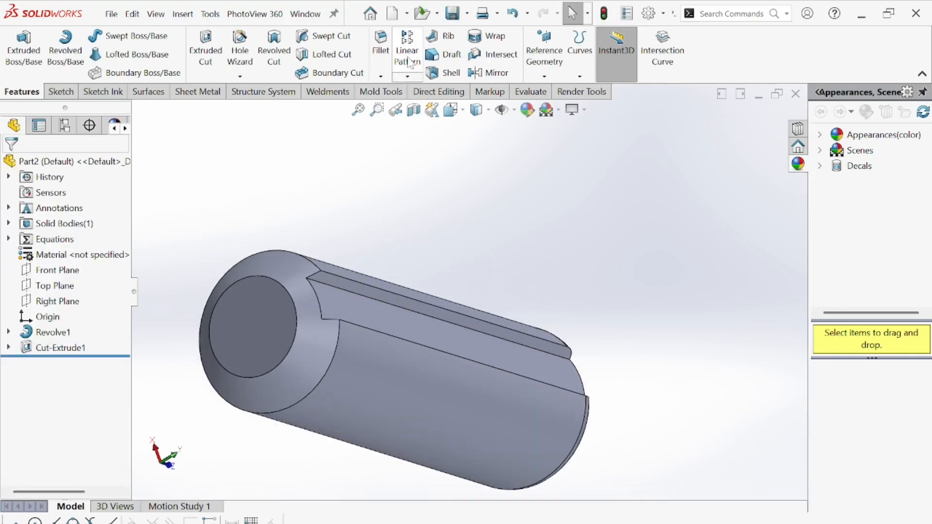
pyautogui.click(408, 77)
pyautogui.click(437, 106)
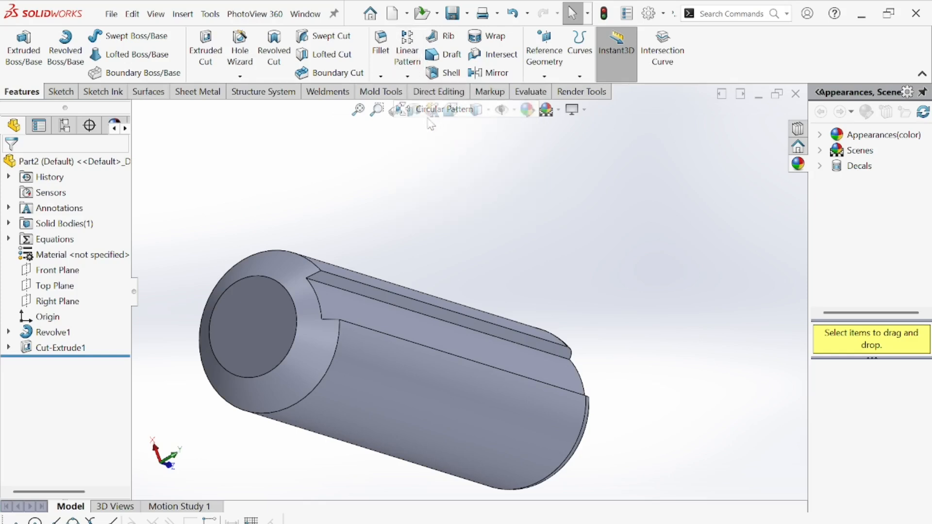
pyautogui.click(68, 205)
pyautogui.click(375, 394)
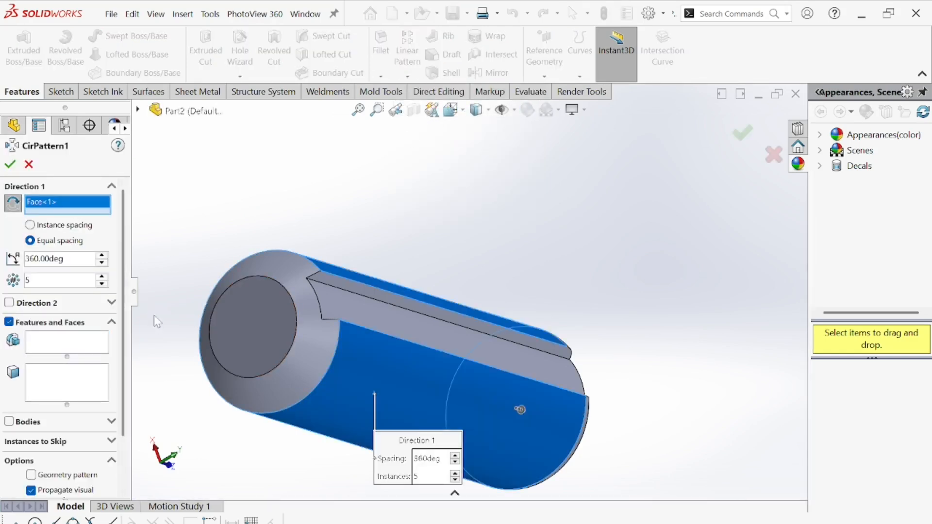
pyautogui.moveTo(315, 359); pyautogui.dragTo(285, 370, button='middle')
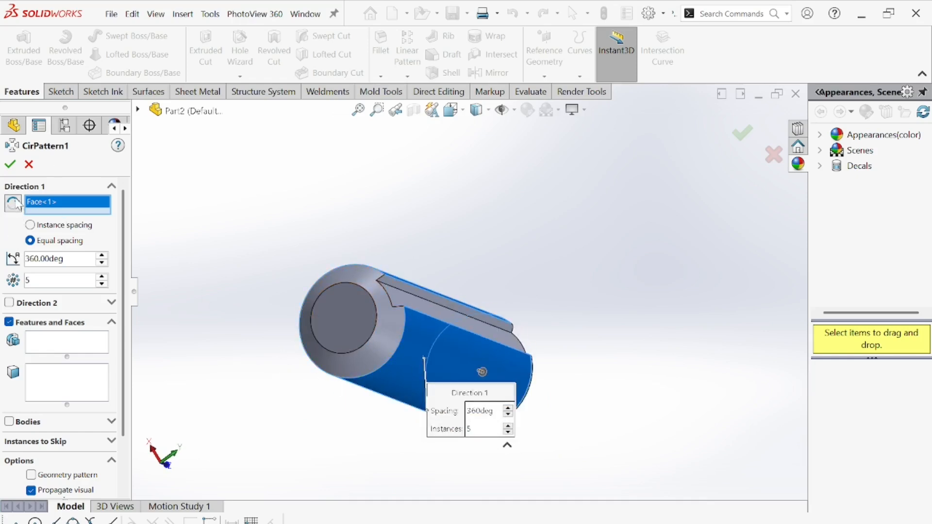
pyautogui.moveTo(259, 308); pyautogui.dragTo(154, 309, button='middle')
pyautogui.click(46, 348)
pyautogui.scroll(-2, 277, 272)
pyautogui.click(439, 323)
pyautogui.moveTo(428, 340); pyautogui.dragTo(436, 315, button='middle')
pyautogui.moveTo(357, 298); pyautogui.dragTo(435, 328, button='middle')
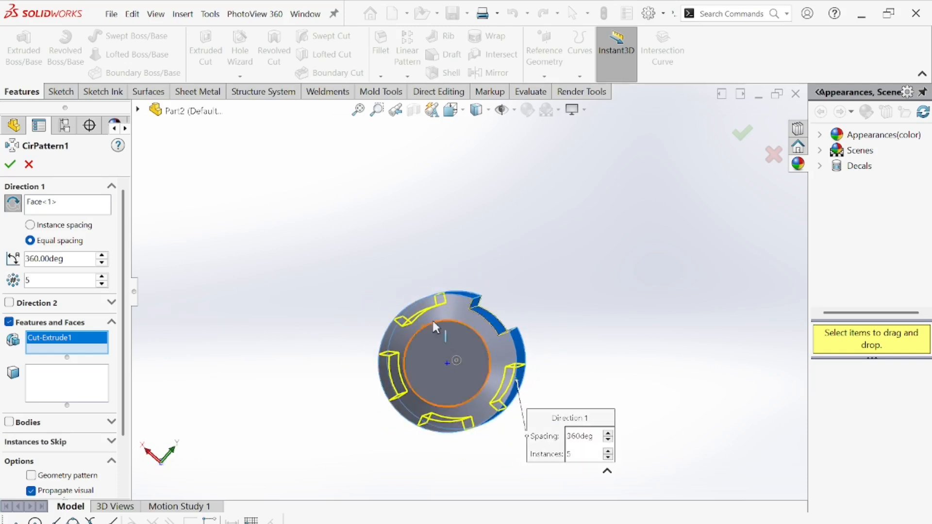
pyautogui.click(10, 164)
# Set up a 1 mm fillet on a groove edge and extend the selection to the related long edges.
pyautogui.moveTo(370, 246); pyautogui.dragTo(435, 275, button='middle')
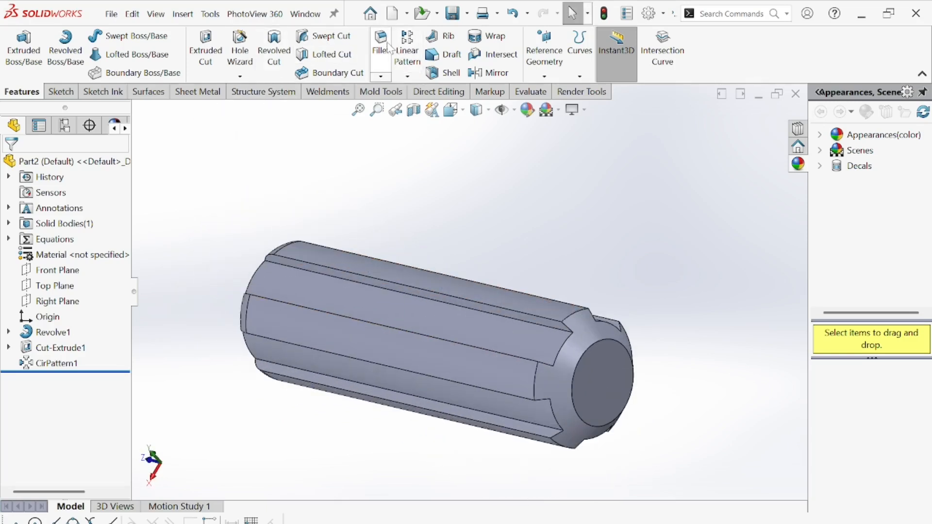
pyautogui.write('1')
pyautogui.press('Return')
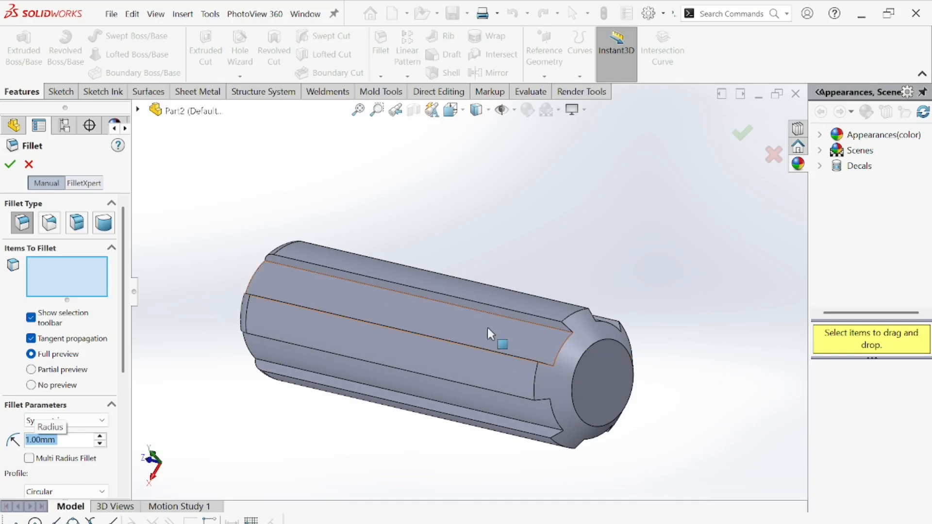
pyautogui.click(502, 315)
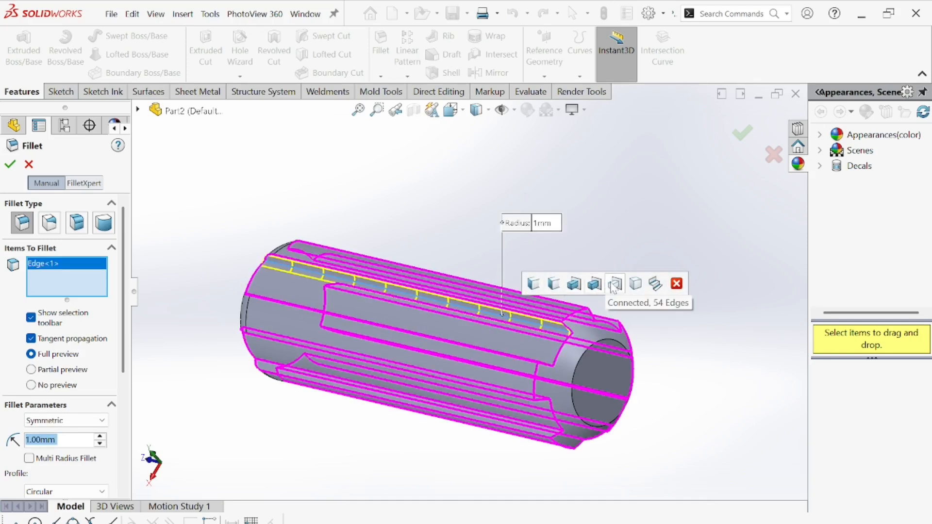
pyautogui.click(555, 285)
pyautogui.moveTo(603, 291); pyautogui.dragTo(573, 270, button='middle')
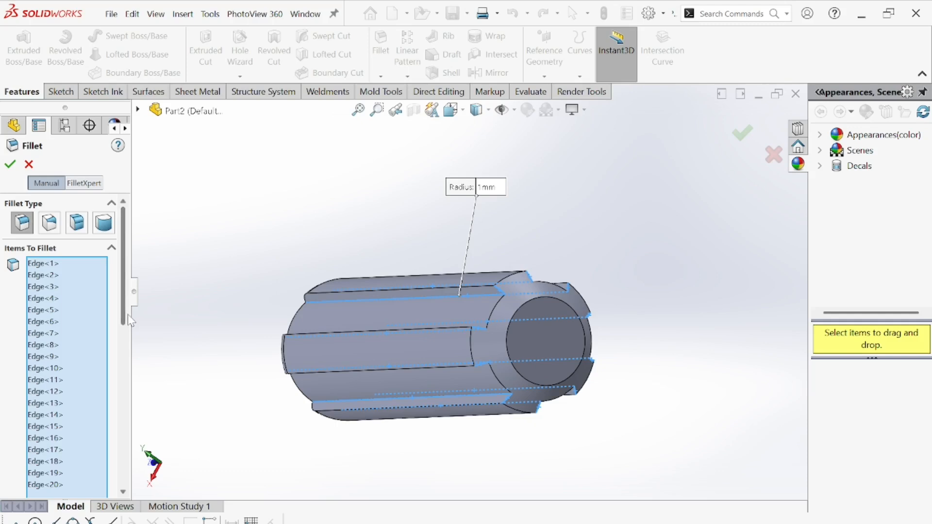
# Reduce the groove edge fillet's radius to 0.5 mm and apply it.
pyautogui.scroll(-5, 79, 391)
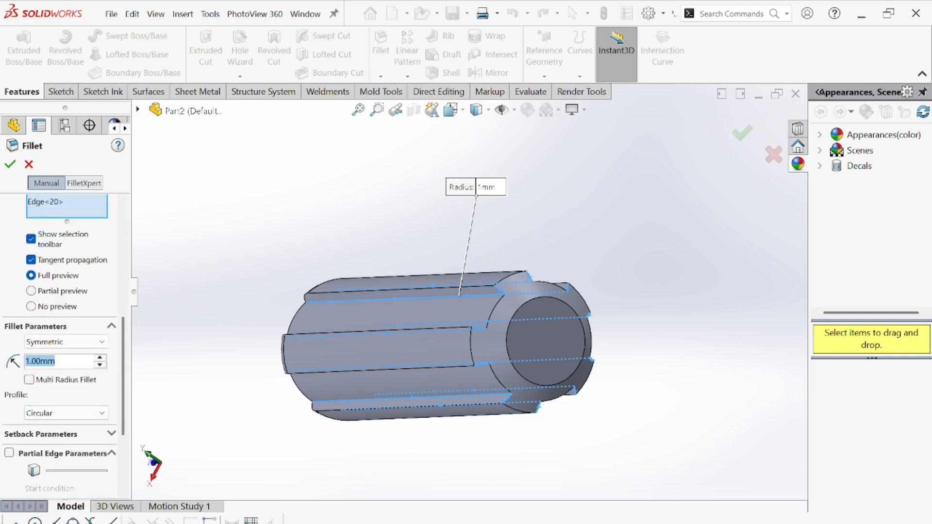
pyautogui.press('BackSpace')
pyautogui.write('0.5')
pyautogui.press('Return')
pyautogui.moveTo(438, 289); pyautogui.dragTo(565, 243, button='middle')
pyautogui.scroll(-3, 360, 305)
pyautogui.scroll(5, 402, 327)
pyautogui.scroll(-2, 578, 217)
pyautogui.moveTo(623, 230); pyautogui.dragTo(301, 294, button='middle')
pyautogui.click(10, 165)
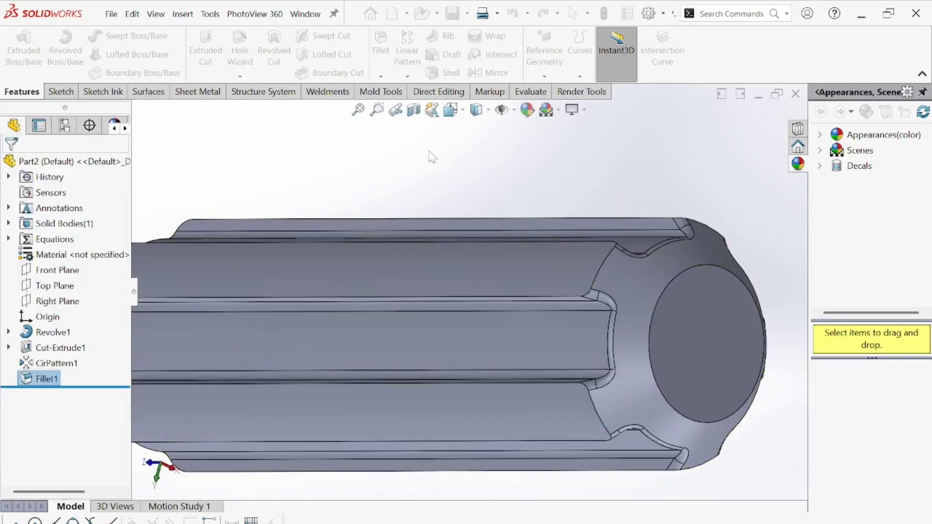
# Undo the groove edge fillet.
pyautogui.hotkey('ctrl', '7')
pyautogui.moveTo(600, 372); pyautogui.dragTo(601, 309, button='middle')
pyautogui.hotkey('ctrl', 'z')
# Fillet a groove edge with a 0.5 mm radius, extending the selection to all edges of the adjoining right feature.
pyautogui.scroll(-4, 602, 250)
pyautogui.scroll(3, 613, 235)
pyautogui.scroll(-3, 602, 310)
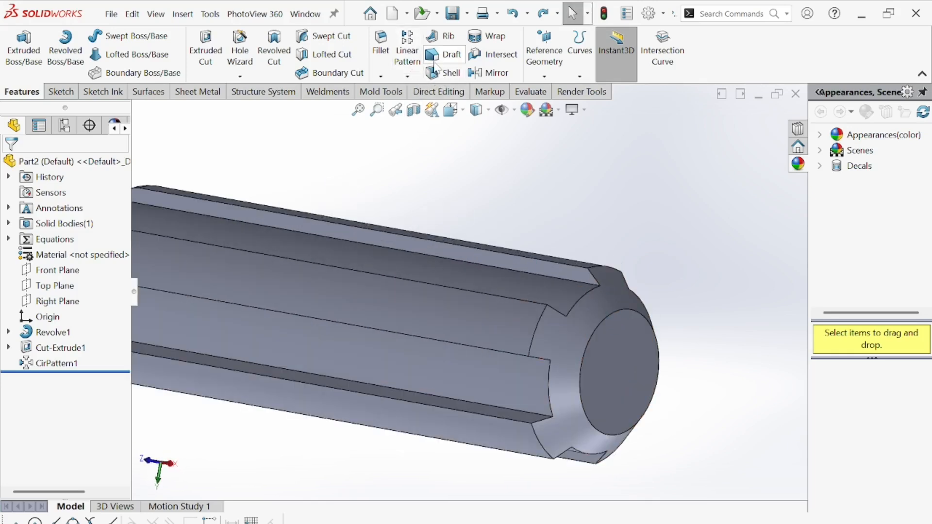
pyautogui.click(381, 41)
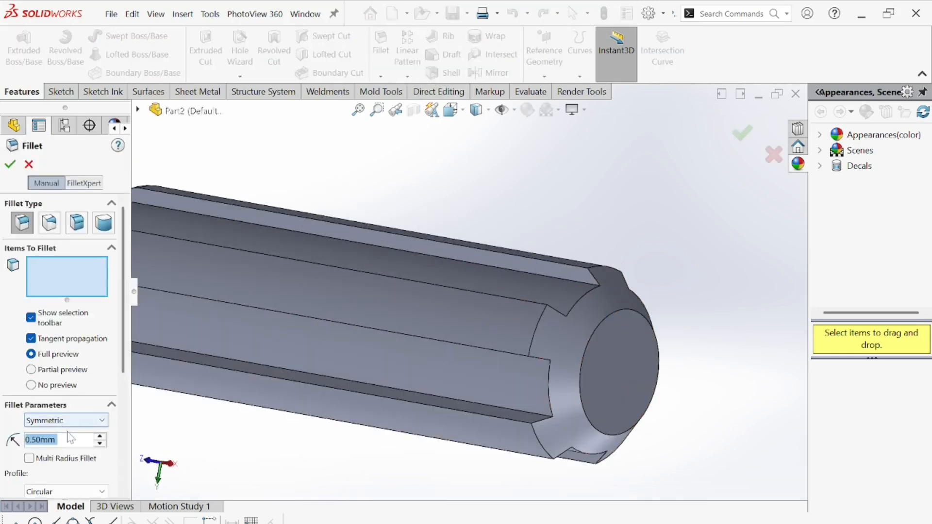
pyautogui.click(572, 281)
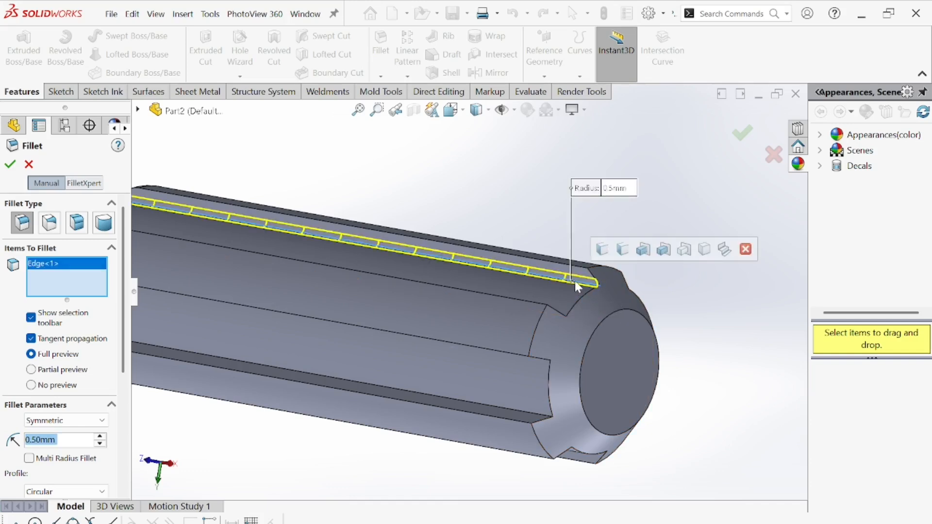
pyautogui.click(663, 251)
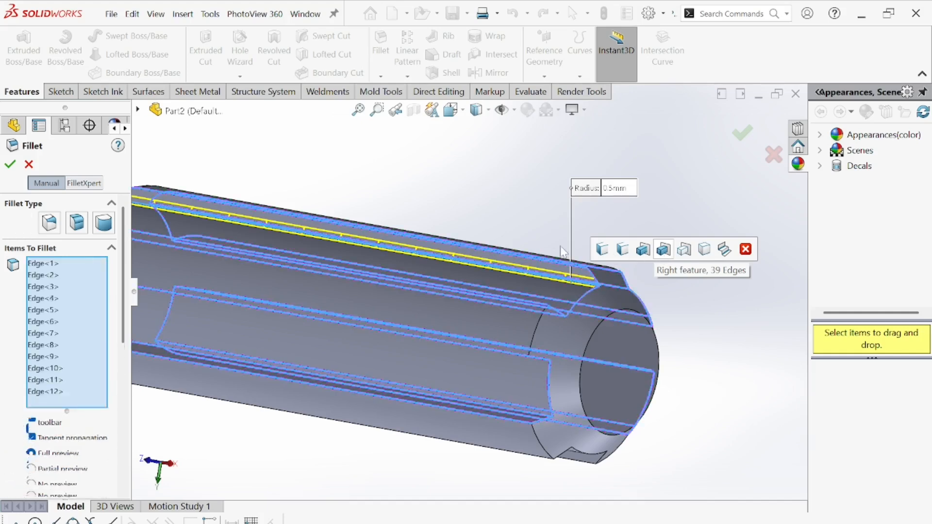
pyautogui.moveTo(545, 239); pyautogui.dragTo(129, 238, button='middle')
pyautogui.click(10, 165)
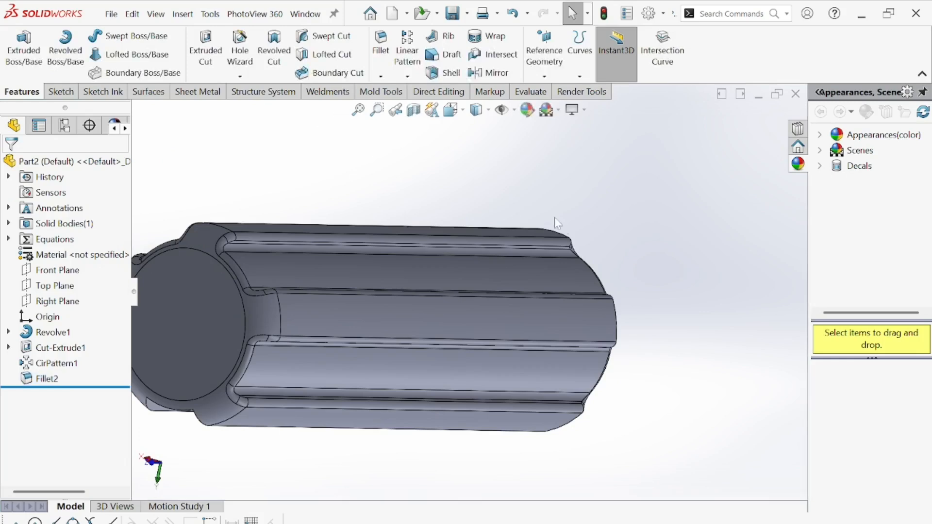
# Start a new sketch on the Top Plane.
pyautogui.scroll(3, 554, 217)
pyautogui.moveTo(555, 217); pyautogui.dragTo(527, 264, button='middle')
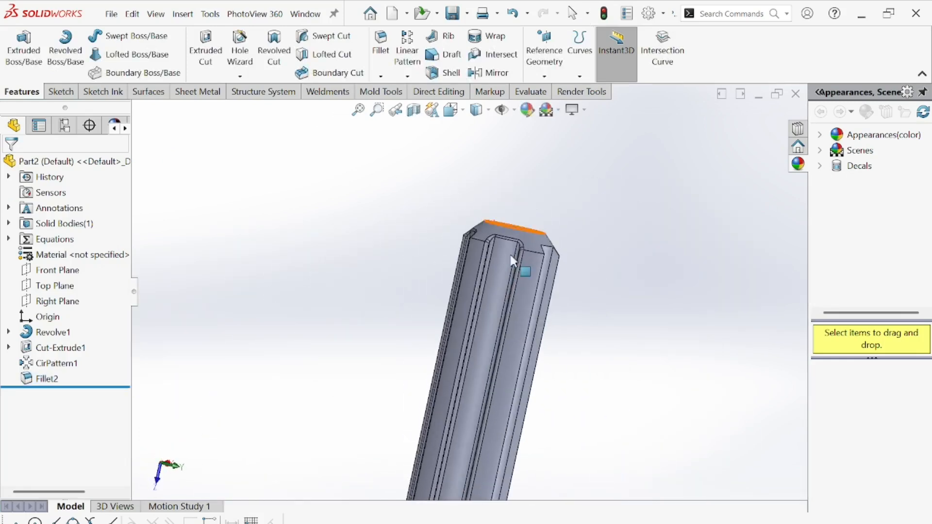
pyautogui.click(53, 285)
pyautogui.click(63, 267)
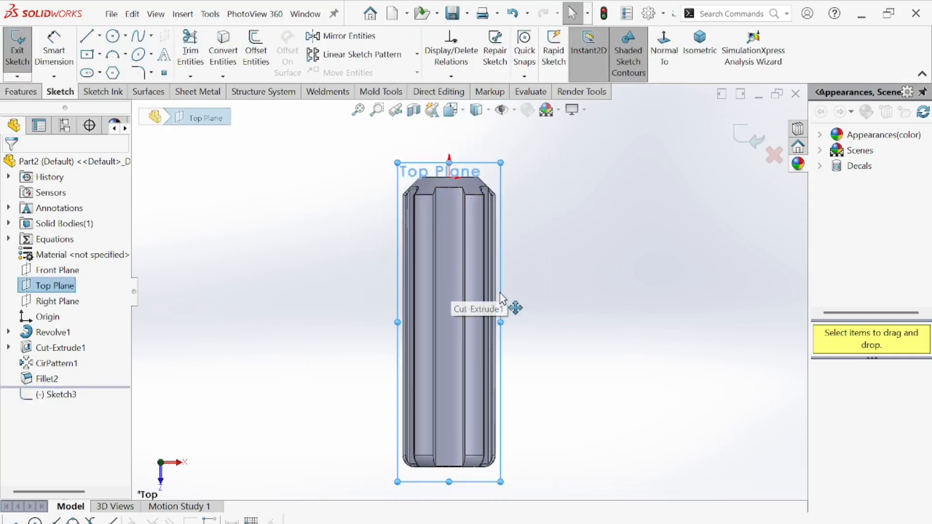
pyautogui.click(99, 36)
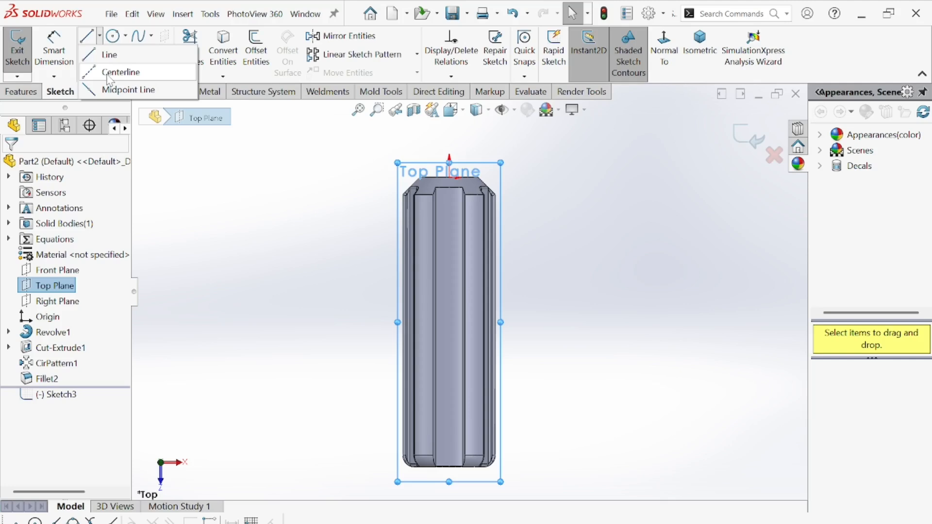
pyautogui.click(225, 208)
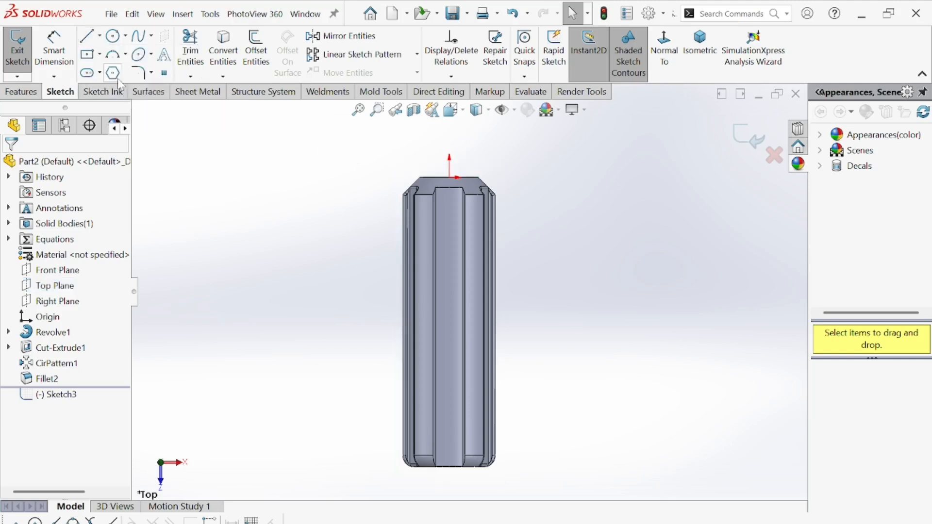
# Draw a three-point arc spanning about 8.9 mm along the cylinder's right-hand side near the chamfered end, bulging inward.
pyautogui.click(126, 57)
pyautogui.scroll(-5, 505, 228)
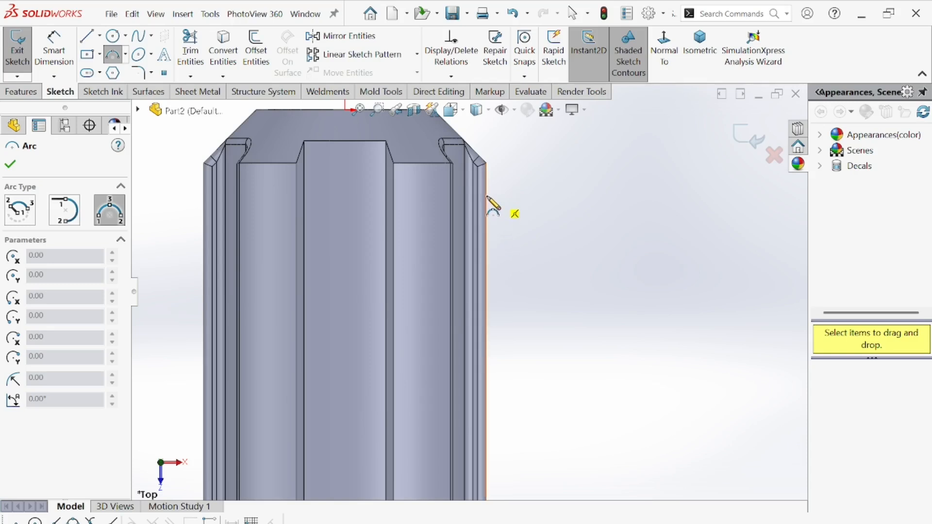
pyautogui.click(487, 353)
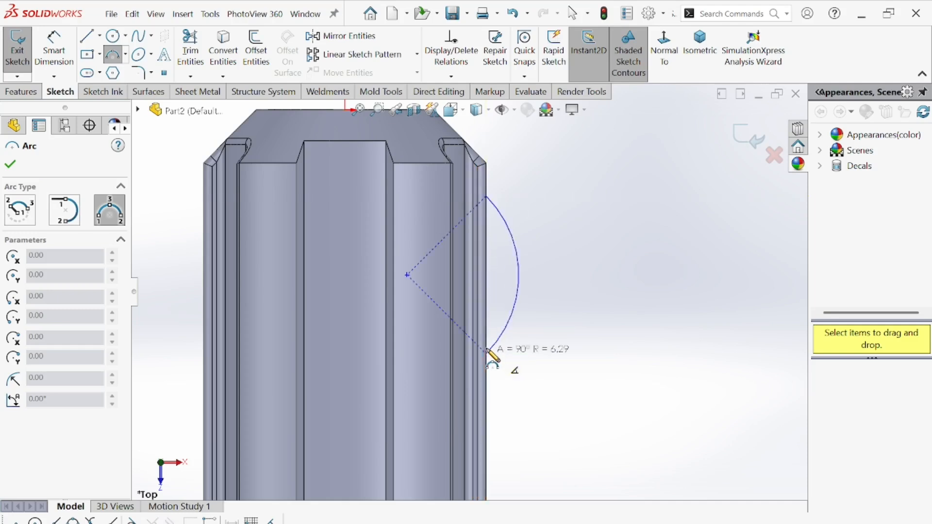
pyautogui.click(453, 278)
pyautogui.rightClick(542, 206)
pyautogui.click(576, 215)
# Close the arc profile with a vertical line joining its two endpoints along the cylinder's side.
pyautogui.click(49, 48)
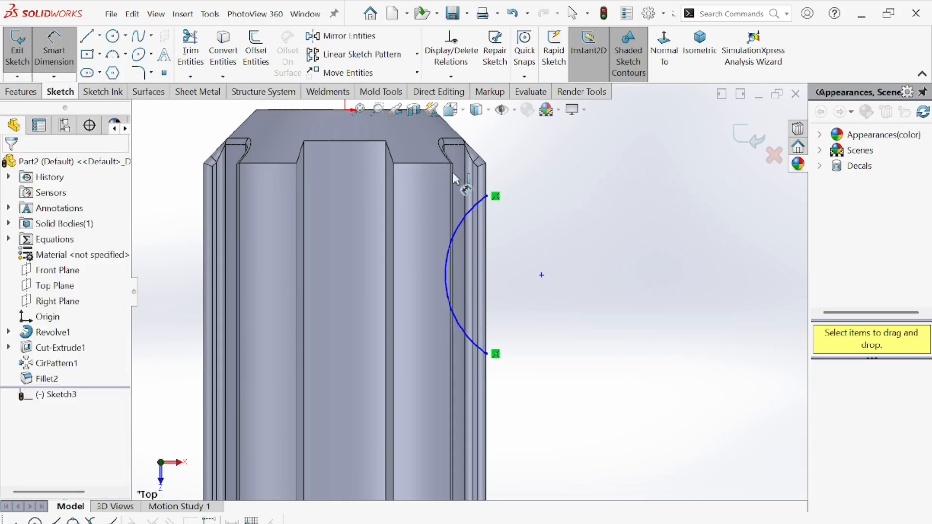
pyautogui.click(88, 37)
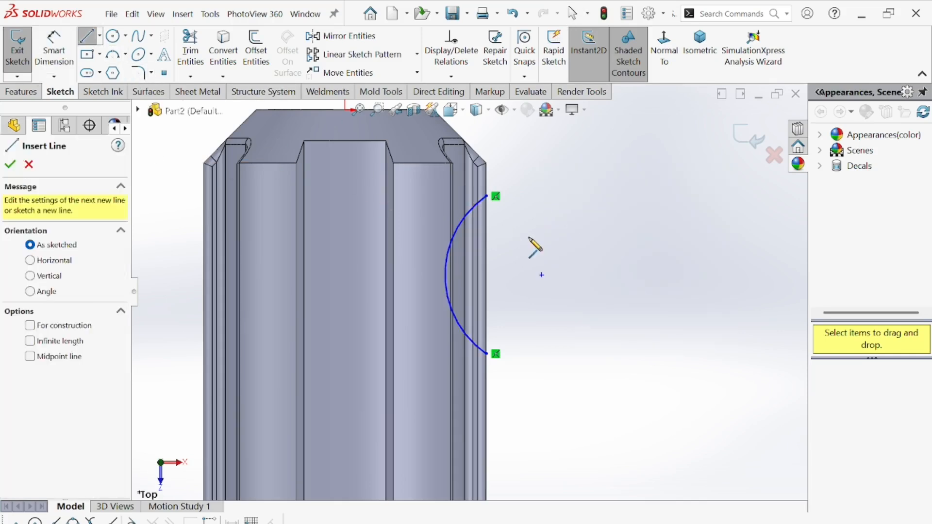
pyautogui.click(486, 196)
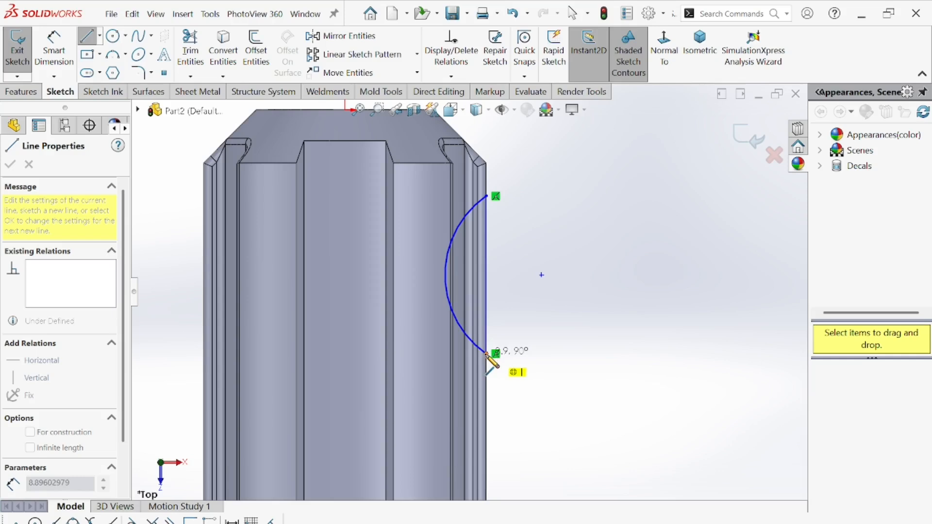
pyautogui.click(486, 354)
pyautogui.rightClick(576, 214)
pyautogui.click(609, 219)
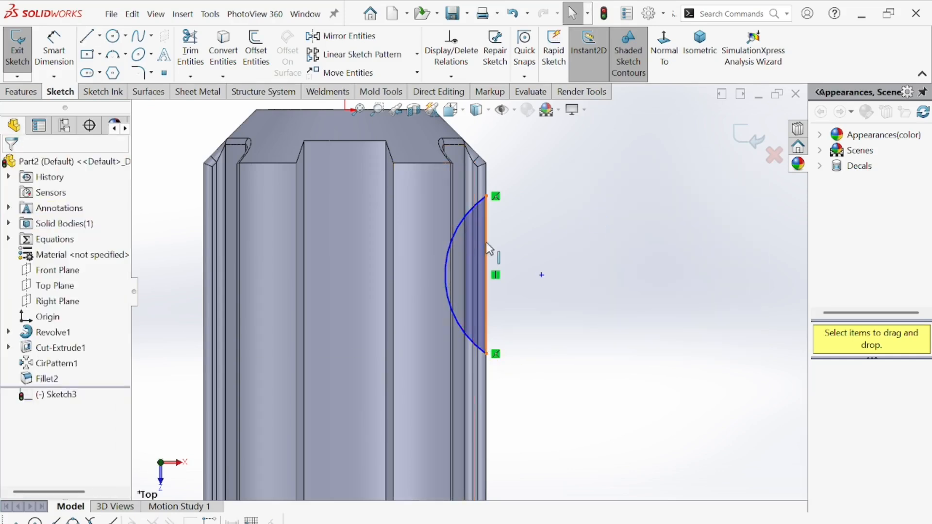
# Dimension the arc with a 6 mm radius.
pyautogui.click(66, 55)
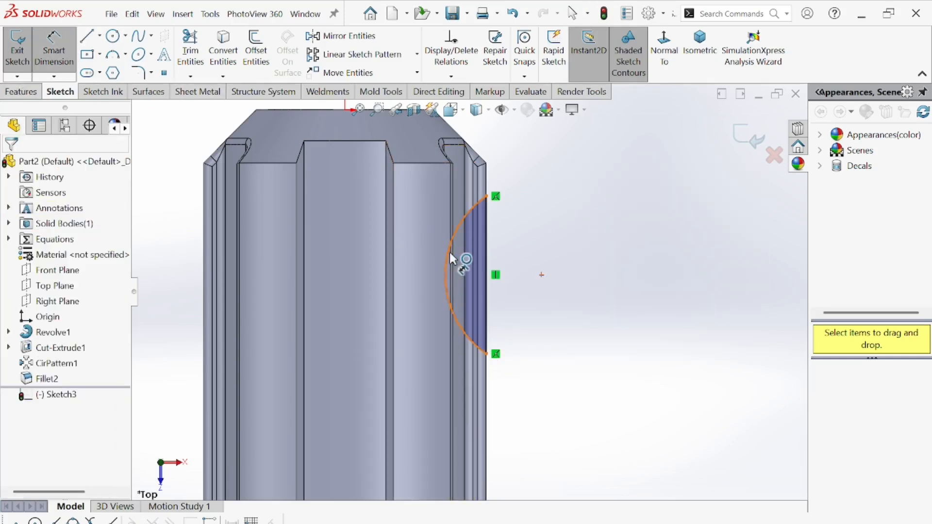
pyautogui.click(450, 252)
pyautogui.click(377, 242)
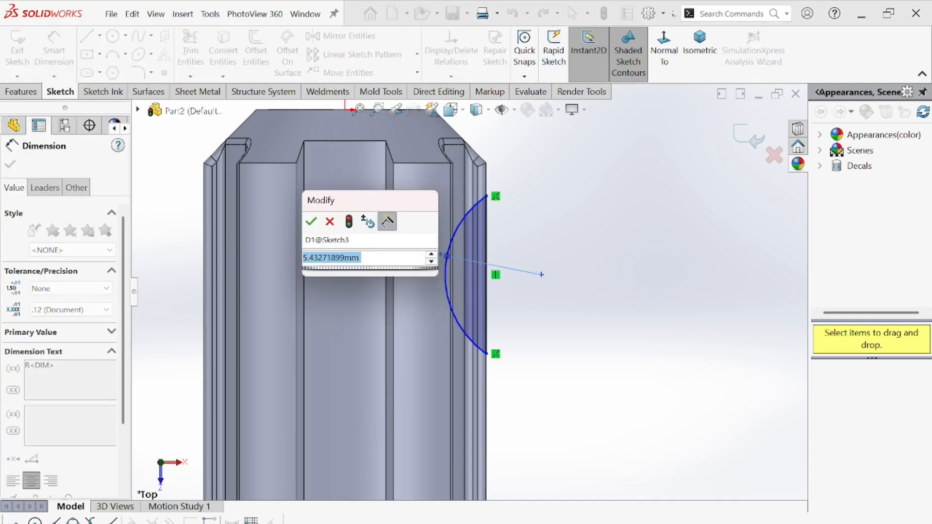
pyautogui.write('6')
pyautogui.press('Return')
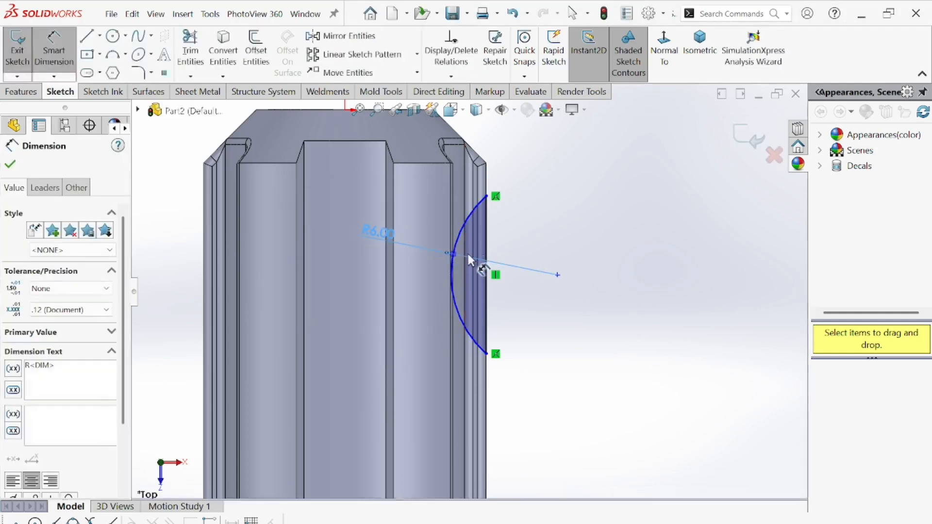
# Try a 4 mm radius on the arc and undo that change.
pyautogui.doubleClick(378, 235)
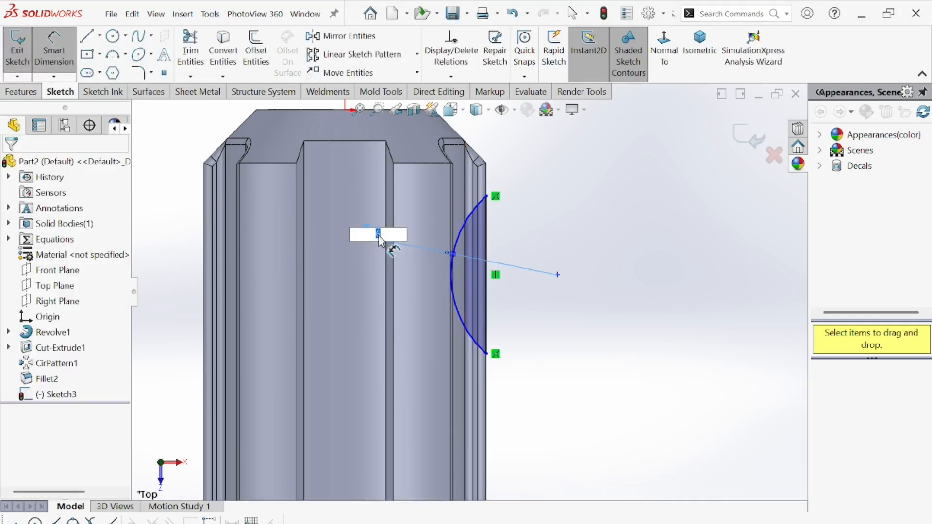
pyautogui.write('4')
pyautogui.press('Return')
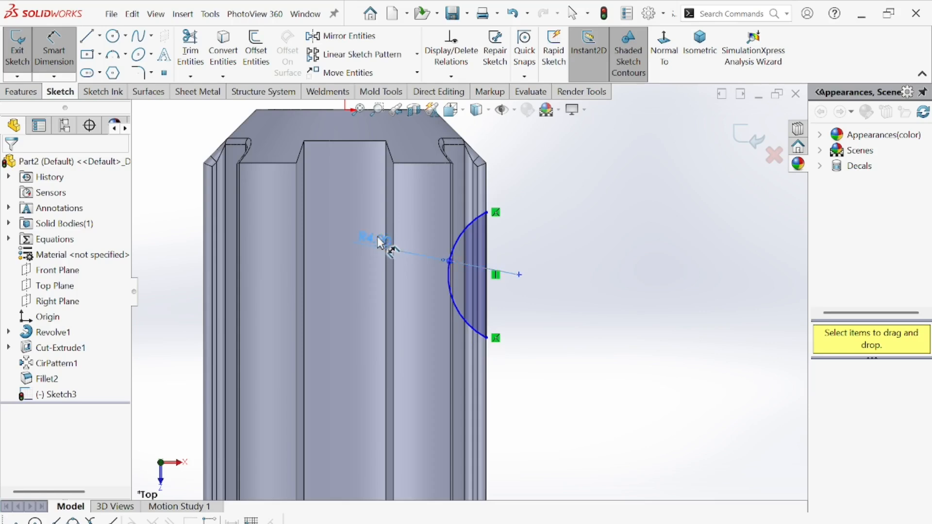
pyautogui.press('Escape')
pyautogui.press('f')
pyautogui.hotkey('ctrl', 'z')
pyautogui.press('Escape')
# Dimension the vertical line closing the arc at 10 mm long.
pyautogui.scroll(-5, 550, 185)
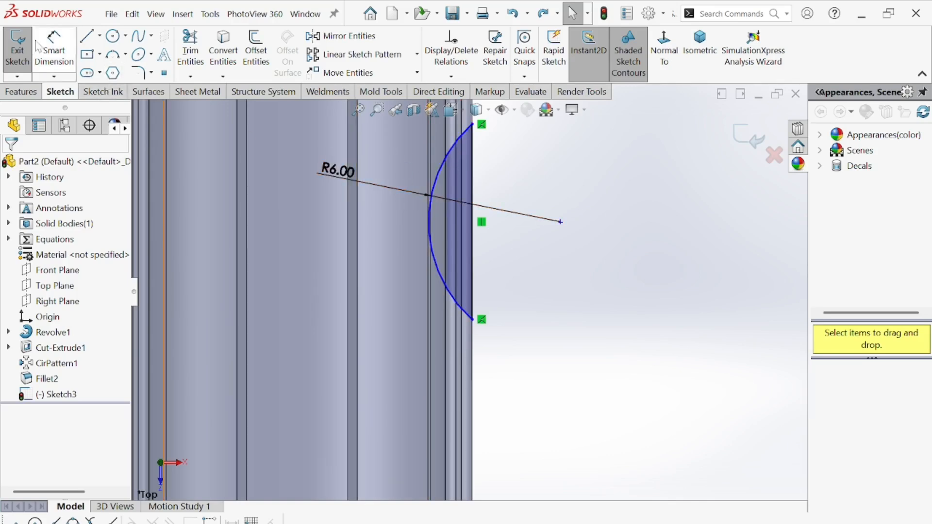
pyautogui.click(54, 49)
pyautogui.click(477, 241)
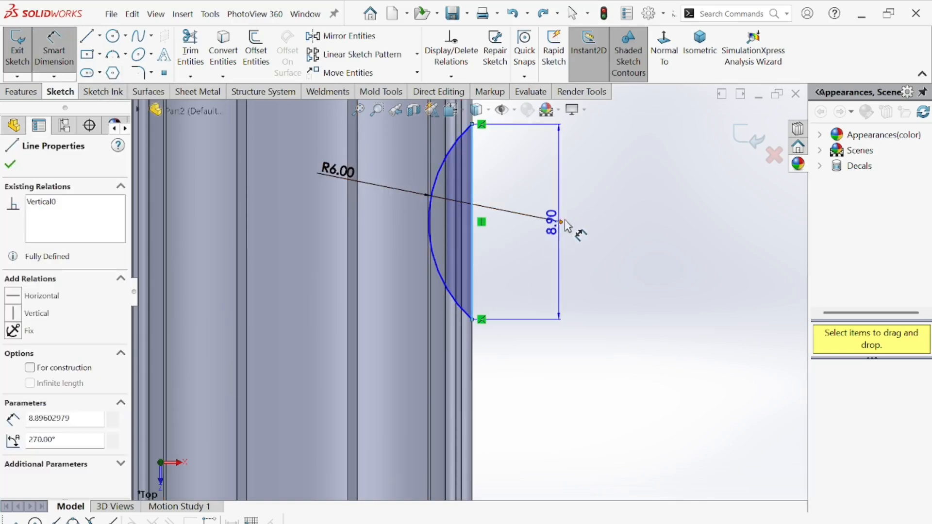
pyautogui.click(598, 219)
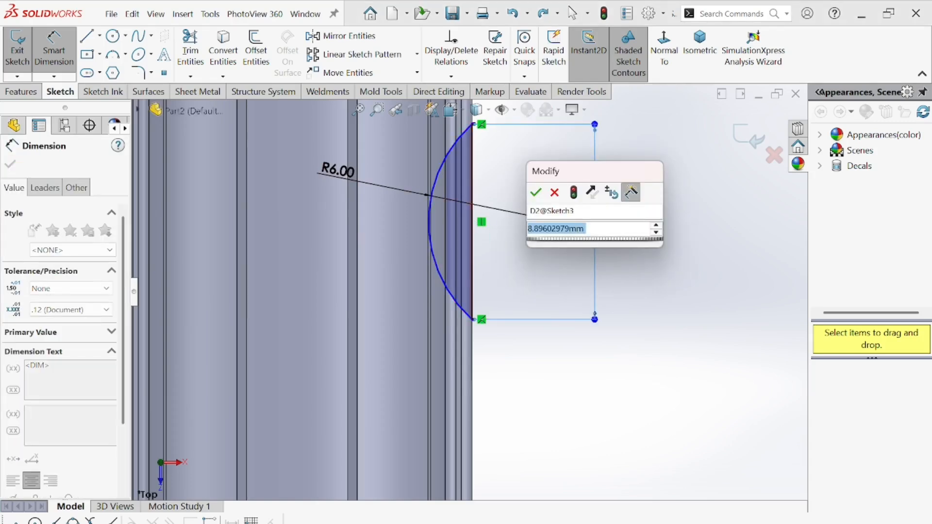
pyautogui.write('10')
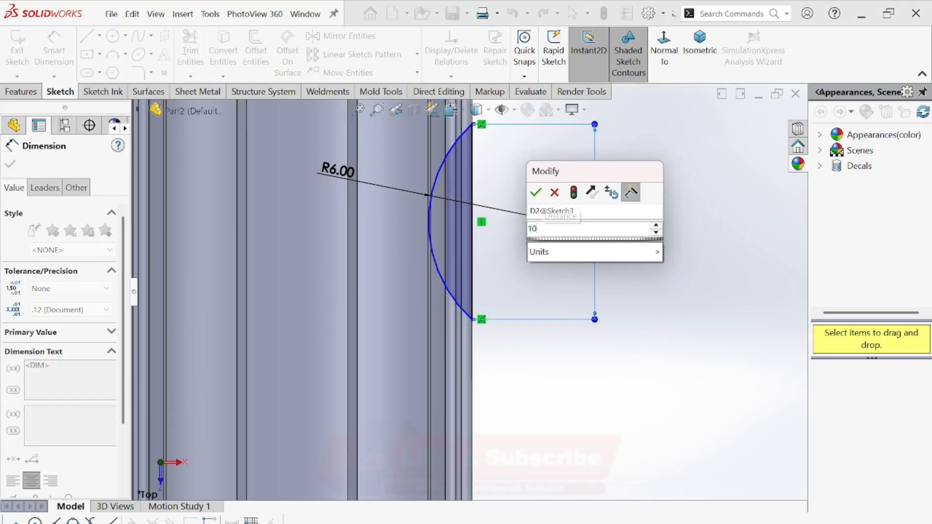
pyautogui.press('Return')
pyautogui.scroll(3, 563, 242)
pyautogui.scroll(-2, 517, 197)
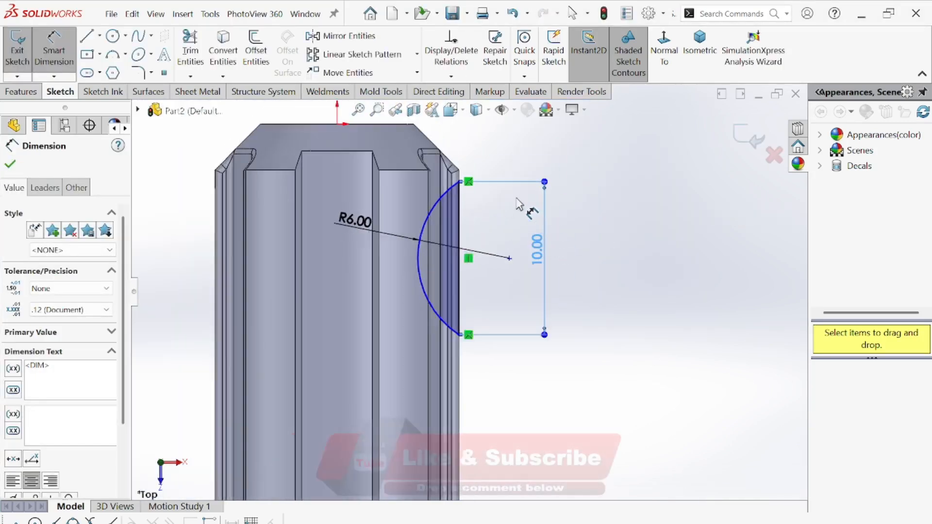
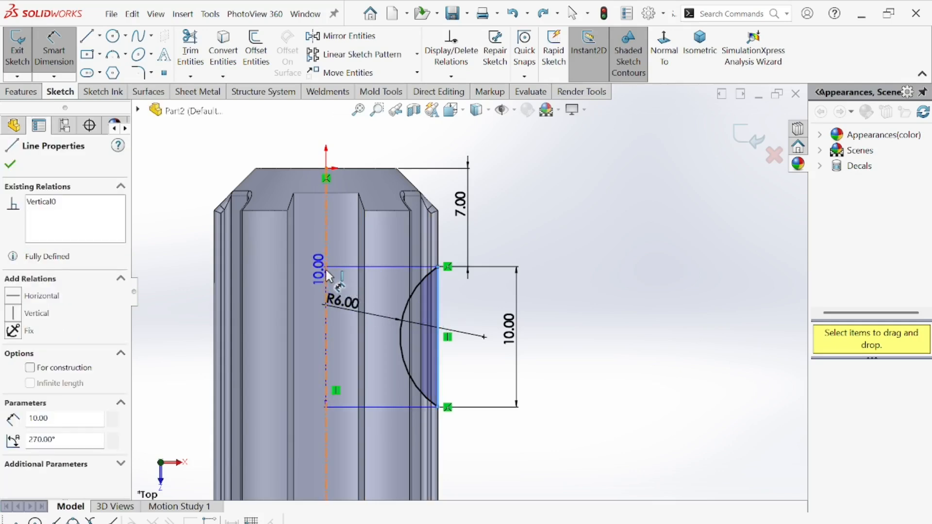
# Extend the profile about 0.76 mm outside the cylinder with horizontal lines from both arc ends, joined by a 10 mm vertical line.
pyautogui.press('Escape')
pyautogui.click(99, 36)
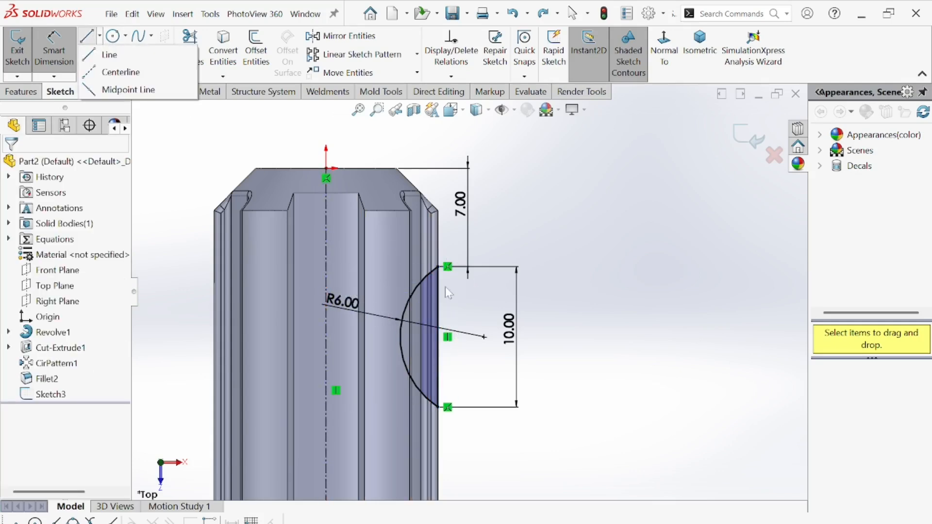
pyautogui.click(109, 54)
pyautogui.scroll(-3, 468, 301)
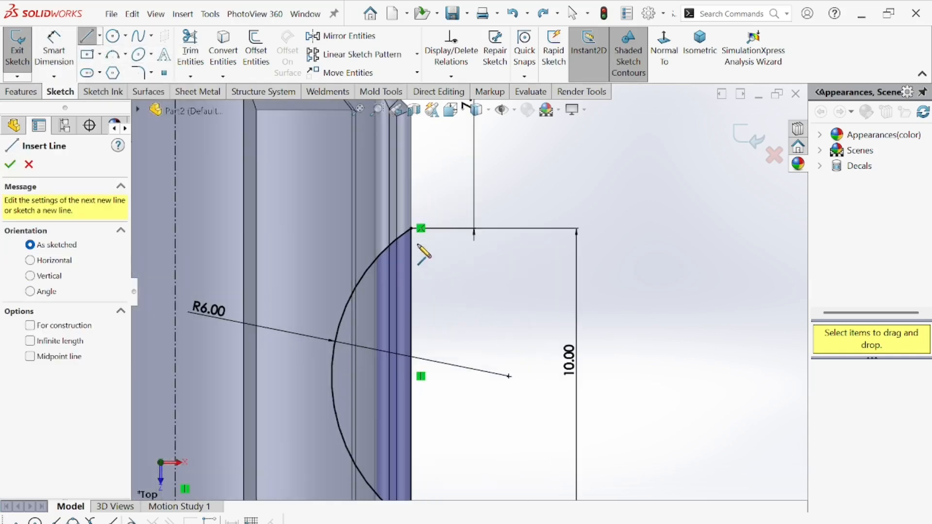
pyautogui.click(411, 228)
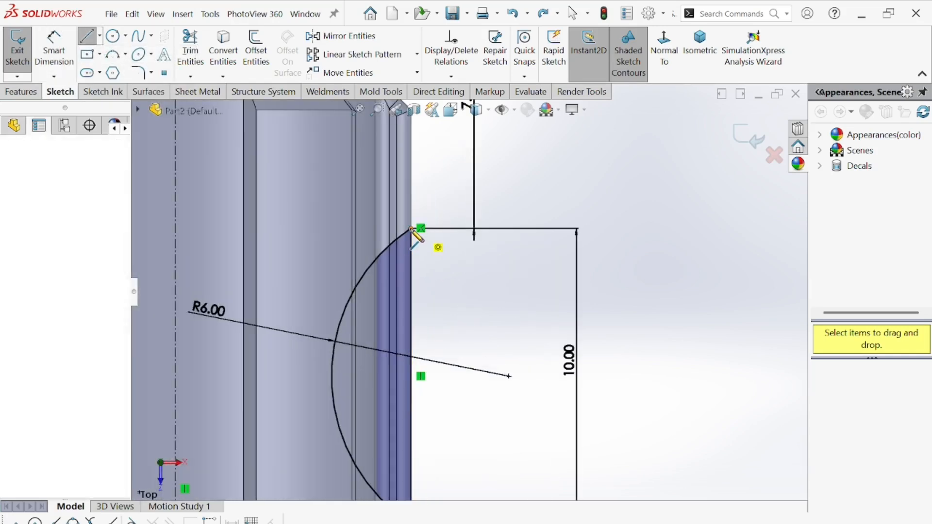
pyautogui.scroll(3, 458, 243)
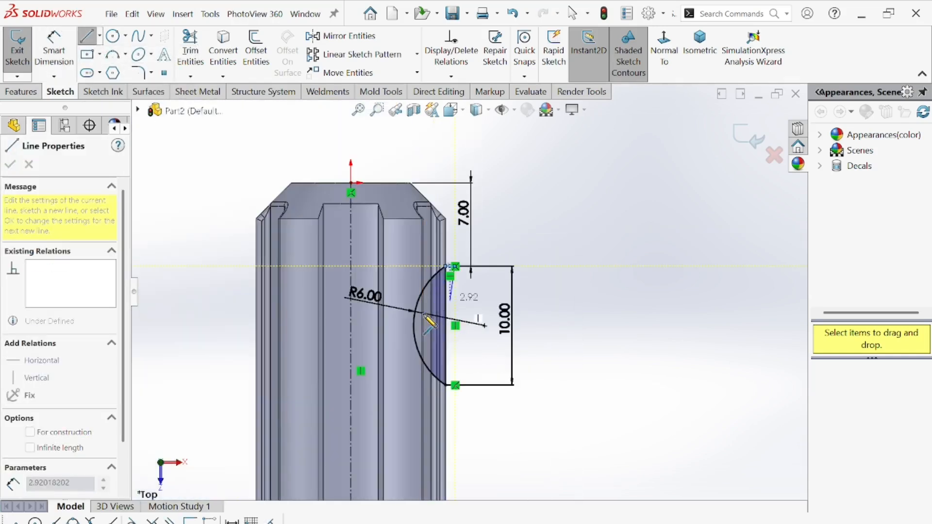
pyautogui.scroll(-3, 468, 381)
pyautogui.click(453, 368)
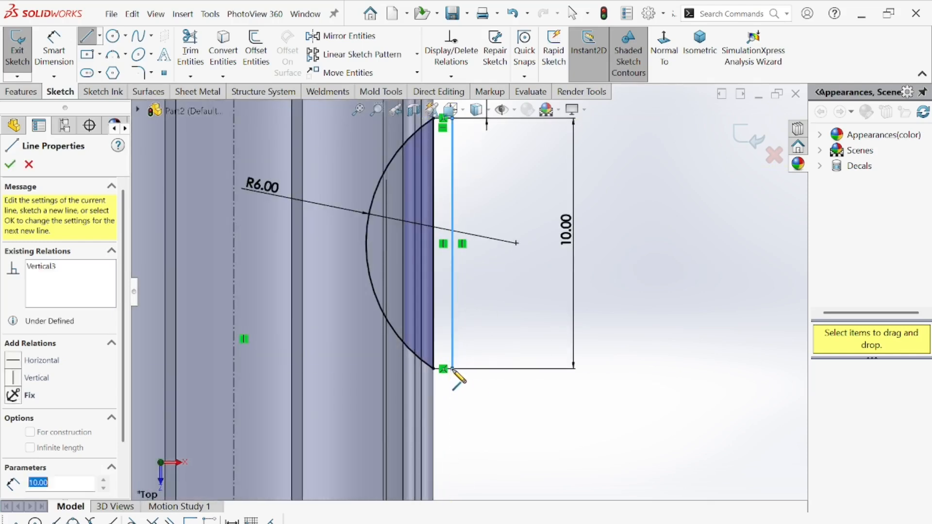
pyautogui.rightClick(566, 266)
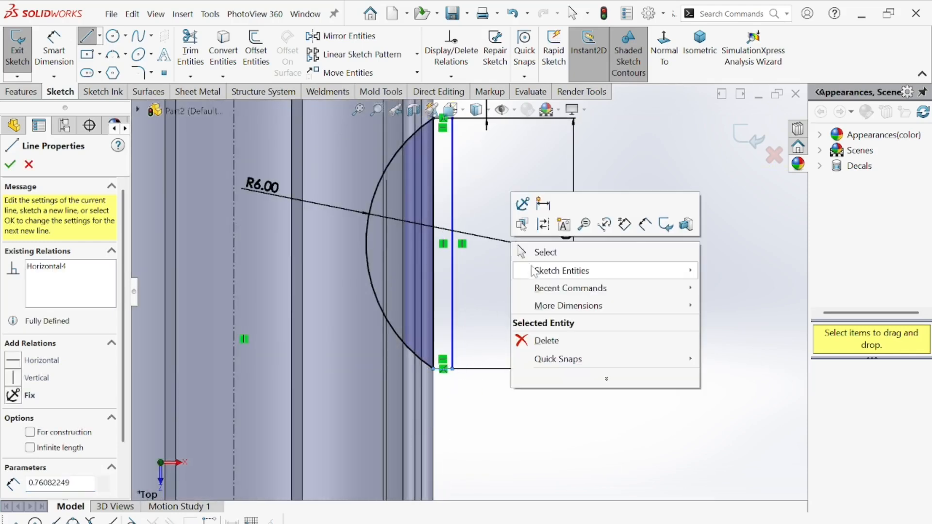
pyautogui.click(544, 250)
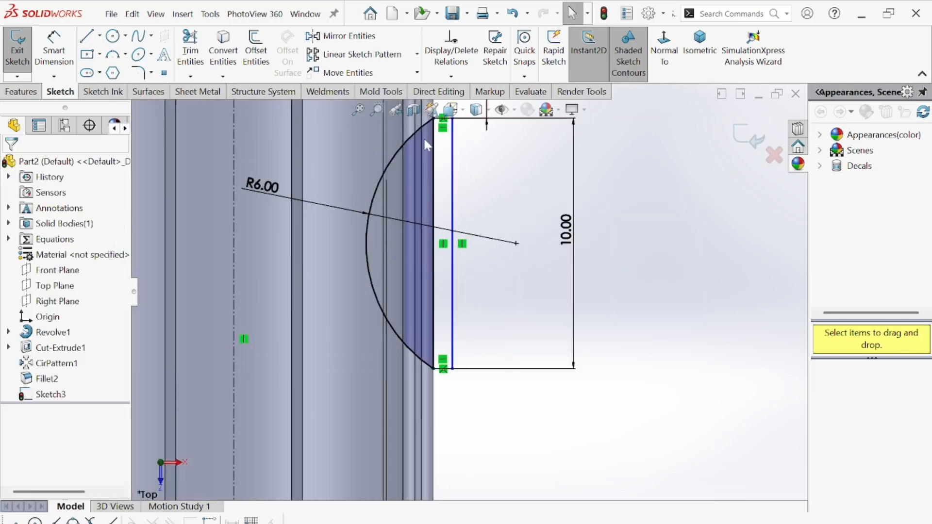
# Trim away the inner vertical line between the arc's ends to leave a single closed outline.
pyautogui.click(181, 41)
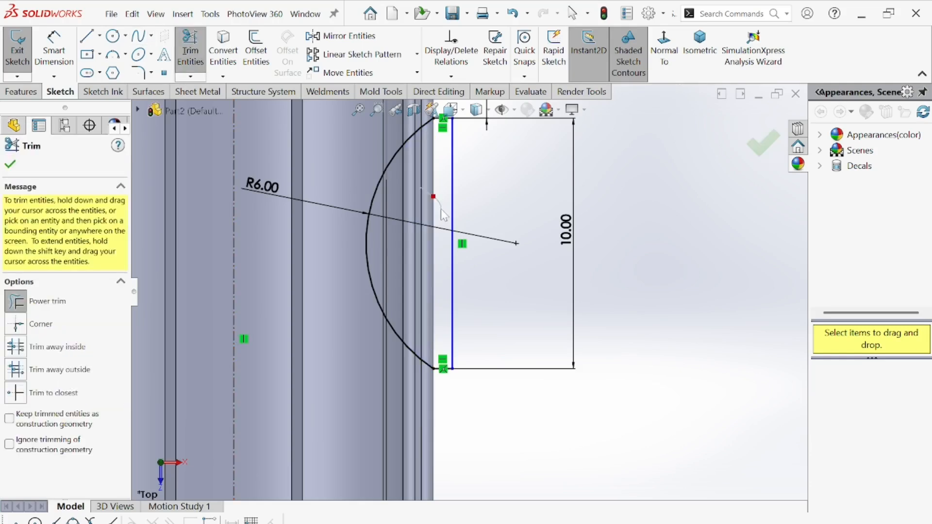
pyautogui.scroll(3, 441, 209)
pyautogui.scroll(-2, 435, 249)
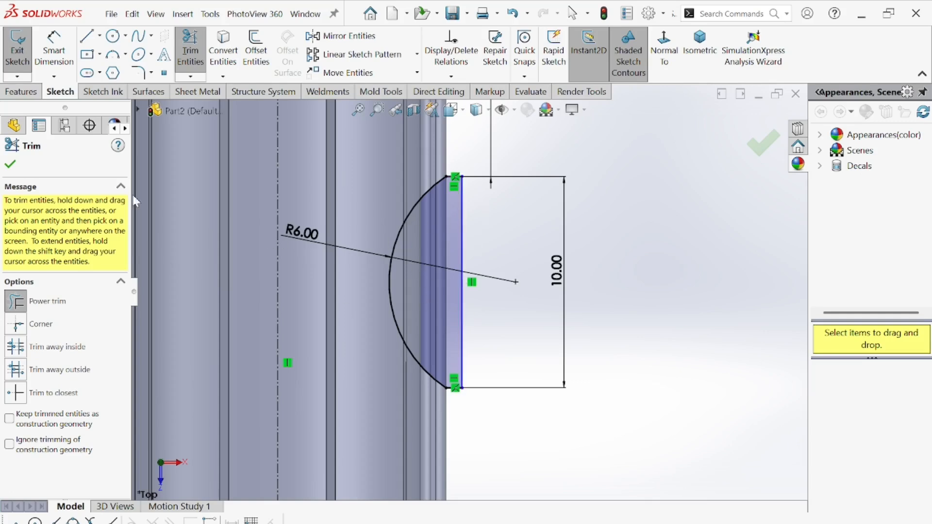
pyautogui.click(10, 164)
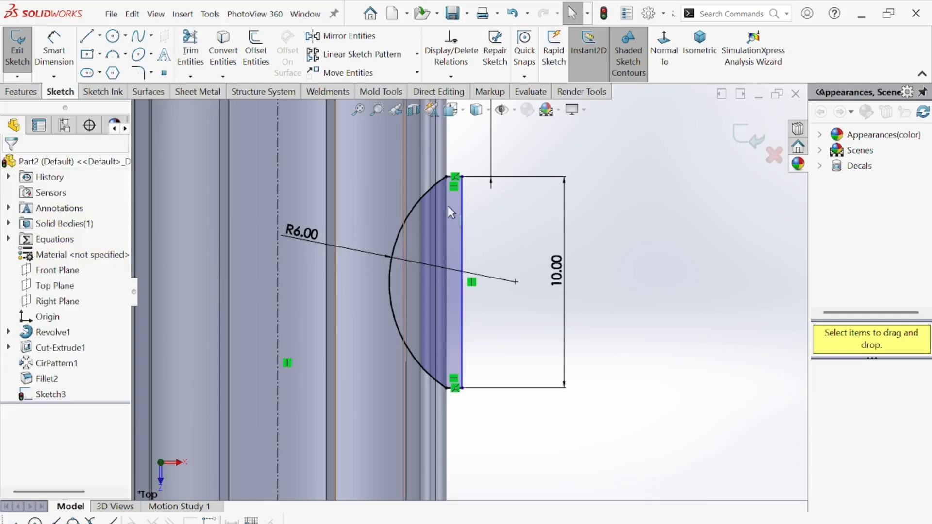
# Cut the profile from the body with a 360-degree blind Revolved Cut about the vertical centerline.
pyautogui.click(13, 93)
pyautogui.click(273, 57)
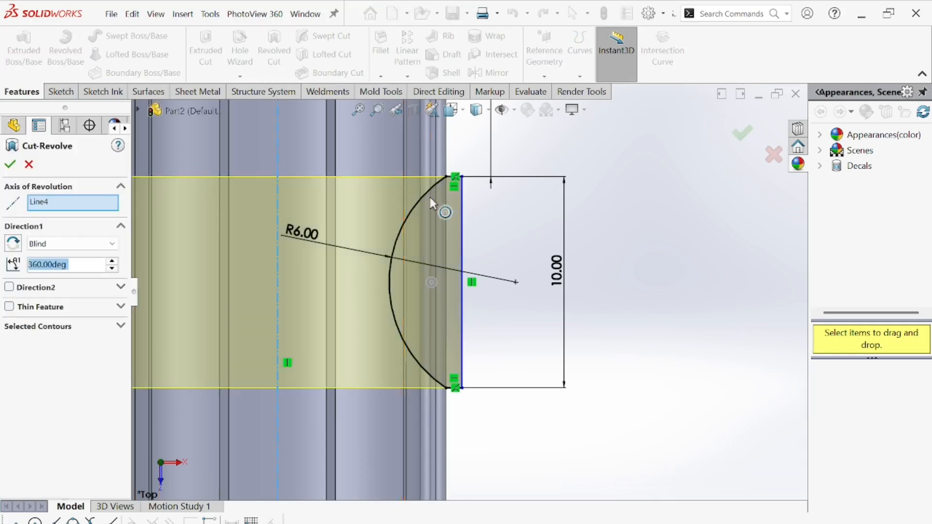
pyautogui.click(10, 165)
# Try to fillet the whole curved face of the revolved cut with a 1 mm radius.
pyautogui.scroll(-8, 485, 272)
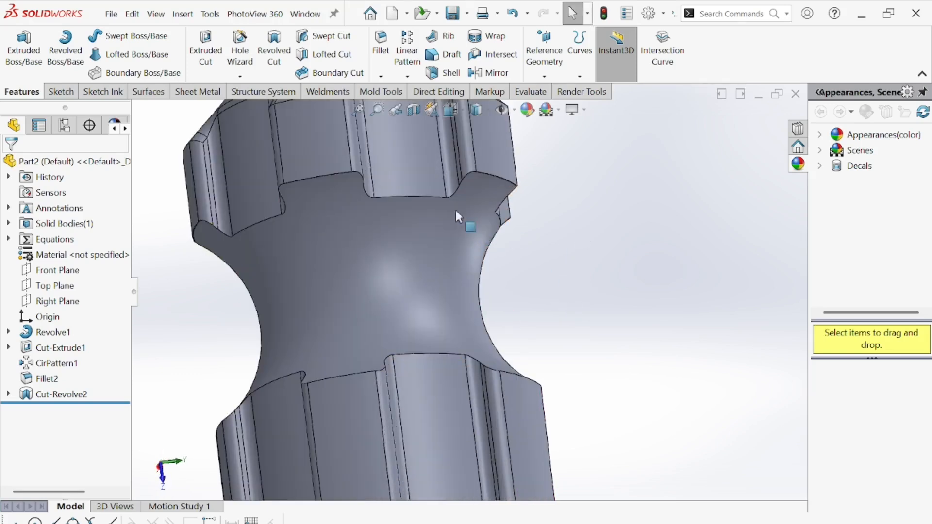
pyautogui.scroll(4, 455, 208)
pyautogui.moveTo(548, 252); pyautogui.dragTo(407, 231, button='middle')
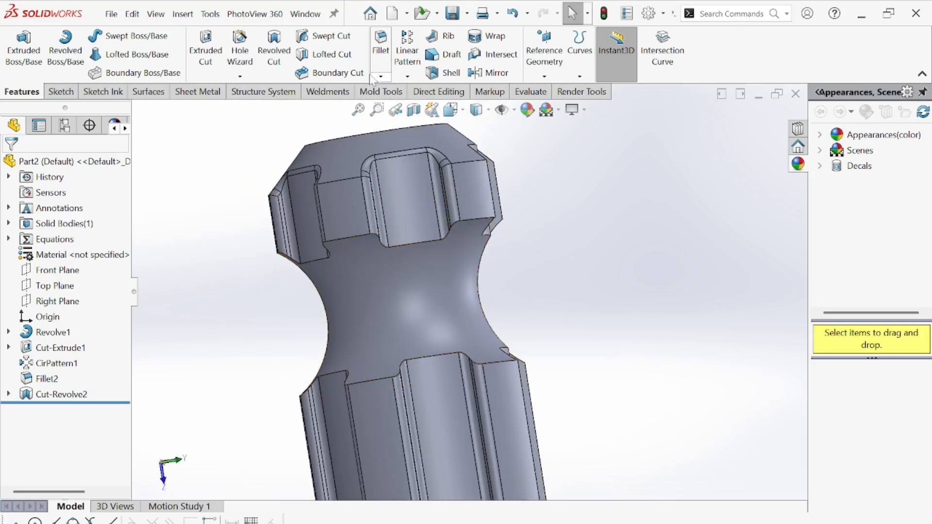
pyautogui.click(380, 61)
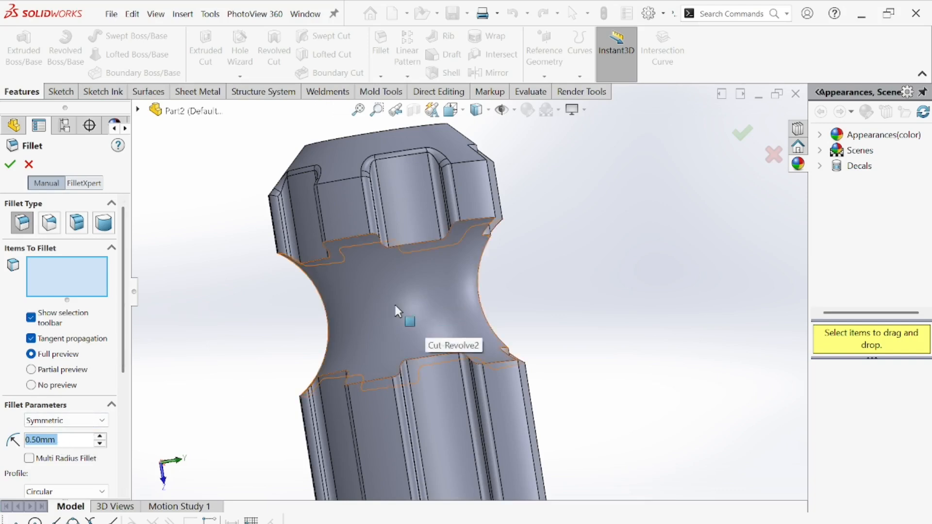
pyautogui.click(413, 297)
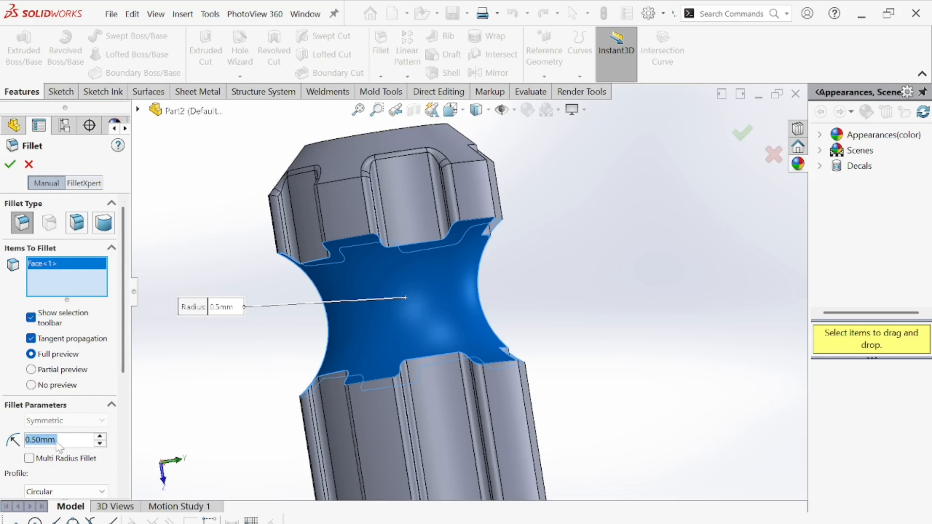
pyautogui.write('1.')
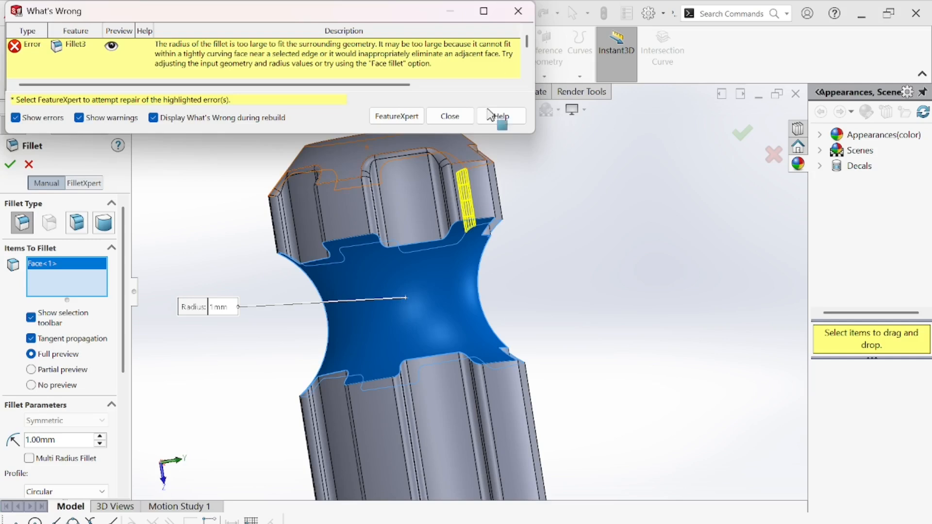
pyautogui.click(458, 116)
pyautogui.moveTo(545, 294); pyautogui.dragTo(613, 272, button='middle')
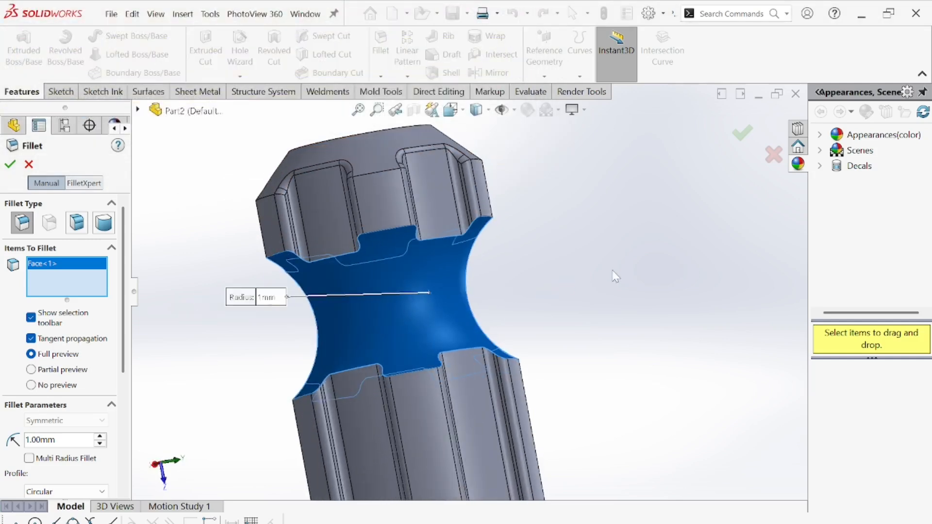
pyautogui.click(29, 165)
# Start a new fillet on all edges where the revolved neck cut meets the grooved handle body.
pyautogui.moveTo(340, 252); pyautogui.dragTo(360, 246, button='middle')
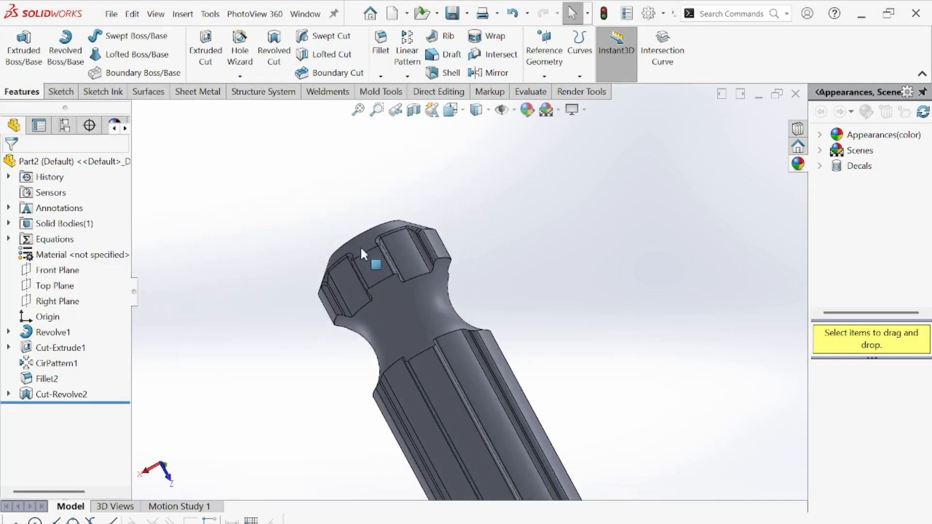
pyautogui.click(380, 43)
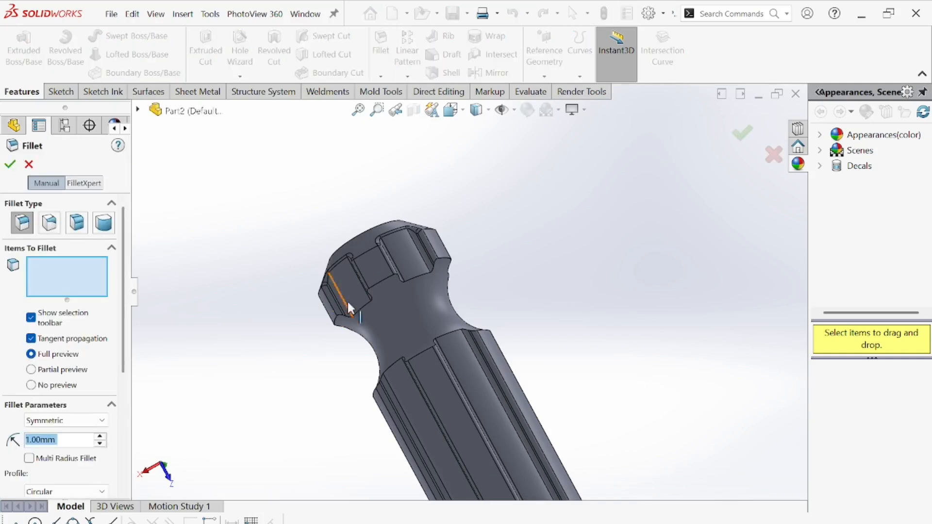
pyautogui.click(377, 282)
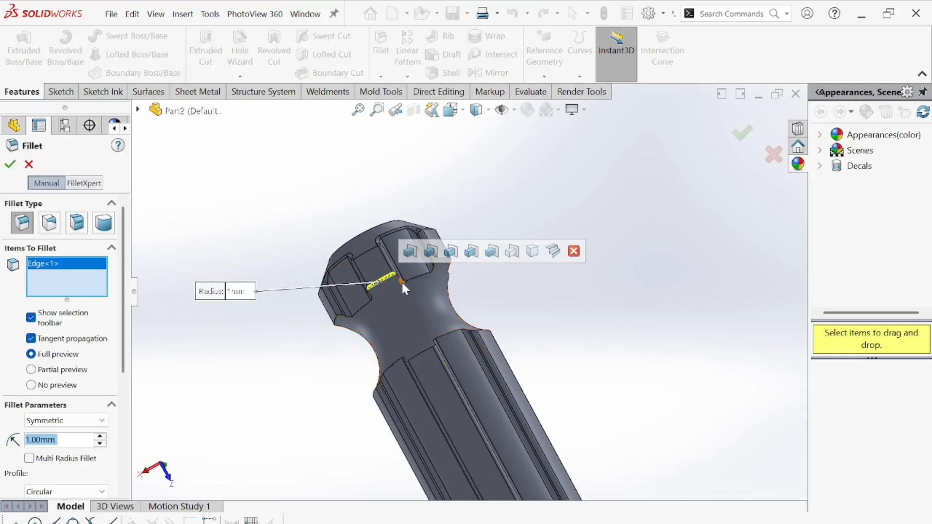
pyautogui.scroll(-2, 401, 281)
pyautogui.scroll(-2, 401, 282)
pyautogui.click(428, 278)
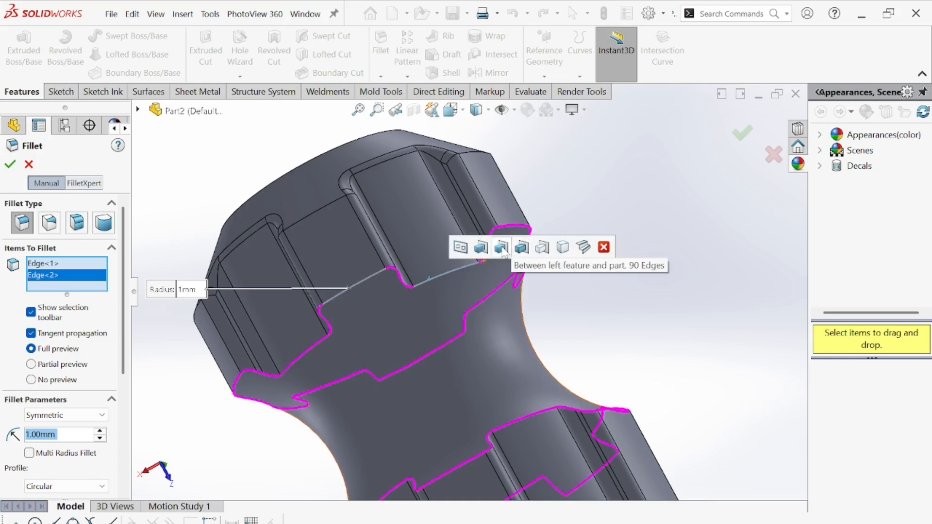
pyautogui.click(501, 249)
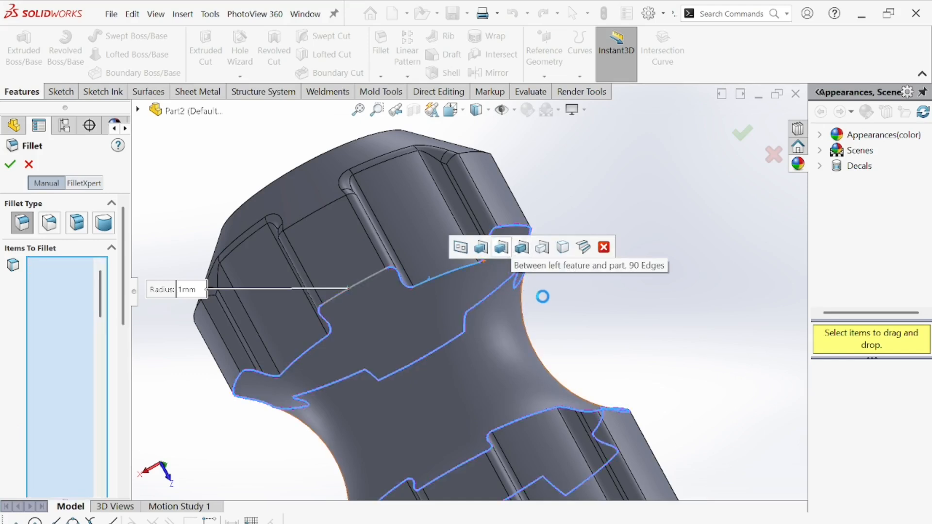
pyautogui.scroll(5, 556, 323)
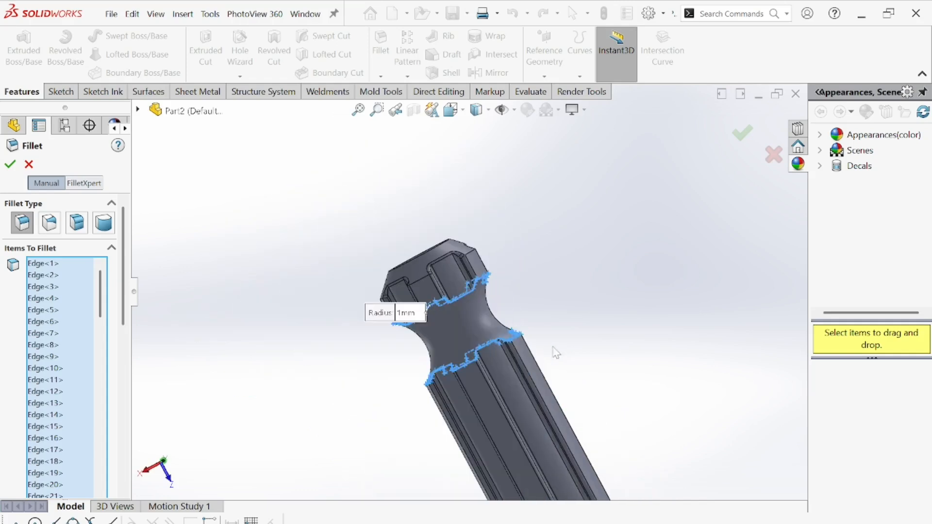
pyautogui.scroll(-6, 492, 362)
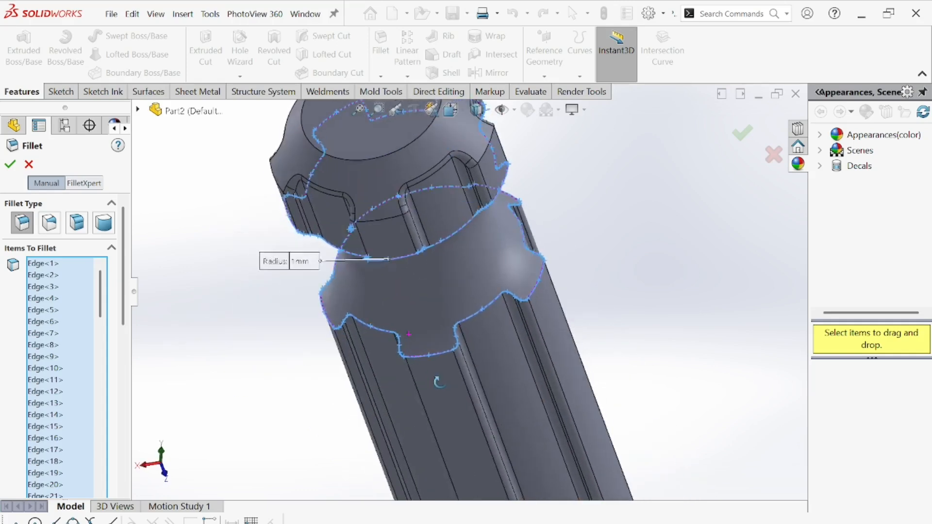
# Preview the neck edge fillet at 0.2 mm, set its radius to 0.5 mm, and apply it.
pyautogui.scroll(-10, 92, 383)
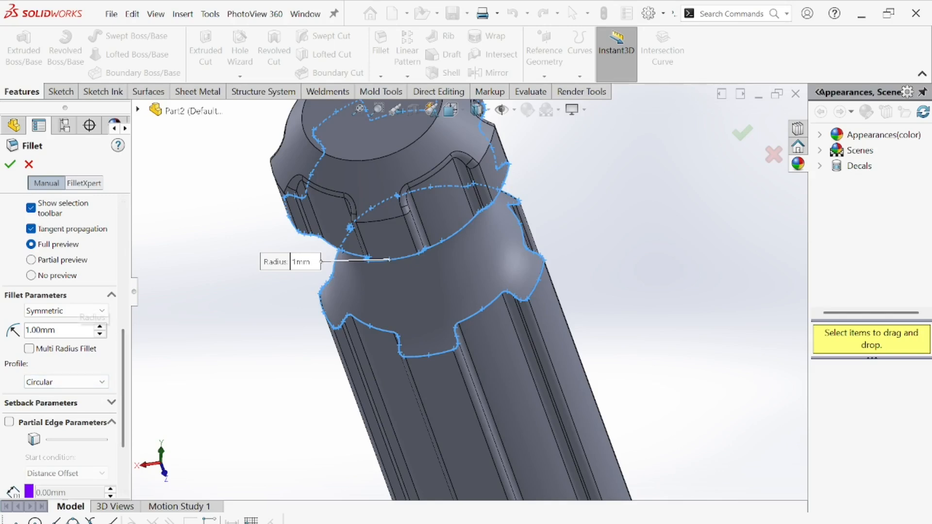
pyautogui.write('0.2')
pyautogui.press('Return')
pyautogui.moveTo(448, 301); pyautogui.dragTo(432, 284, button='middle')
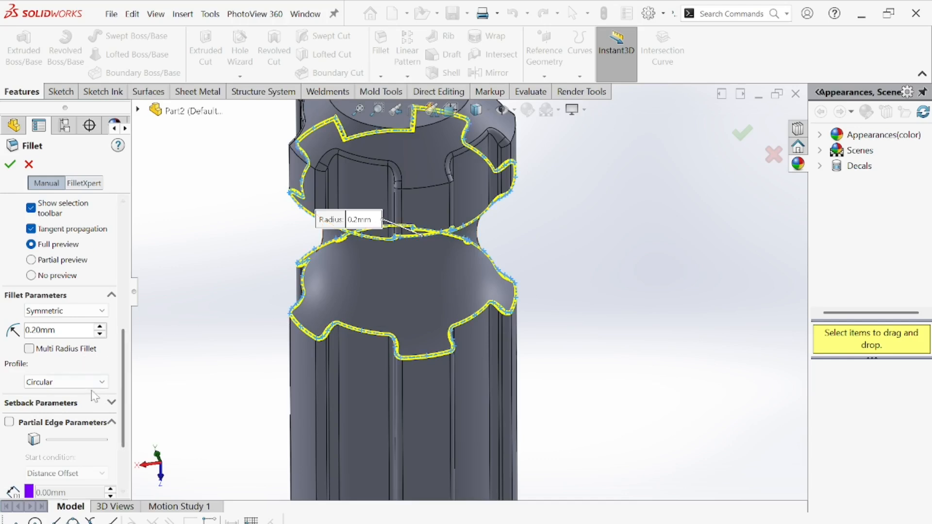
pyautogui.write('0.5')
pyautogui.press('Return')
pyautogui.moveTo(399, 305); pyautogui.dragTo(485, 265, button='middle')
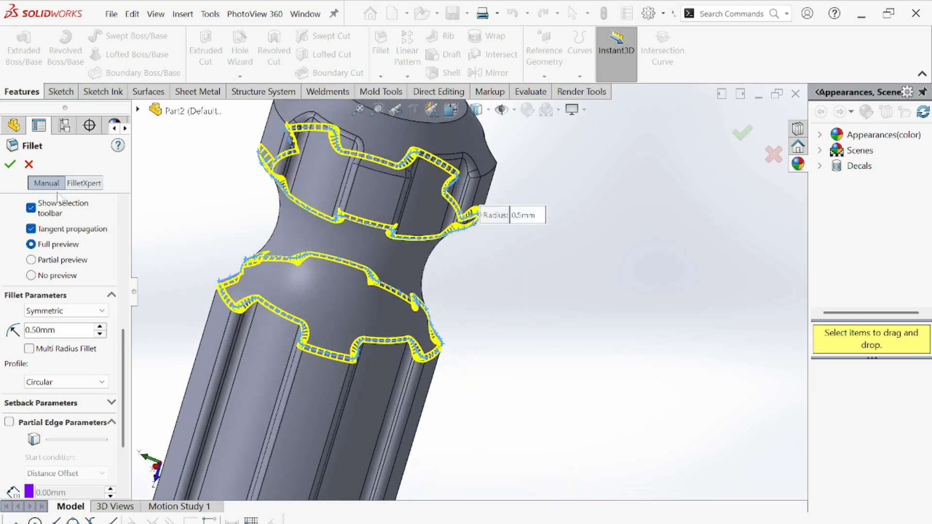
pyautogui.click(7, 167)
# Examine the filleted neck and the overall handle from several sides.
pyautogui.moveTo(430, 296); pyautogui.dragTo(591, 209, button='middle')
pyautogui.scroll(4, 396, 249)
pyautogui.scroll(4, 394, 334)
pyautogui.scroll(-4, 372, 322)
pyautogui.scroll(2, 511, 286)
pyautogui.moveTo(489, 305); pyautogui.dragTo(524, 215, button='middle')
pyautogui.scroll(-3, 542, 361)
pyautogui.moveTo(542, 361); pyautogui.dragTo(564, 429, button='middle')
pyautogui.scroll(-2, 571, 335)
pyautogui.scroll(-2, 557, 247)
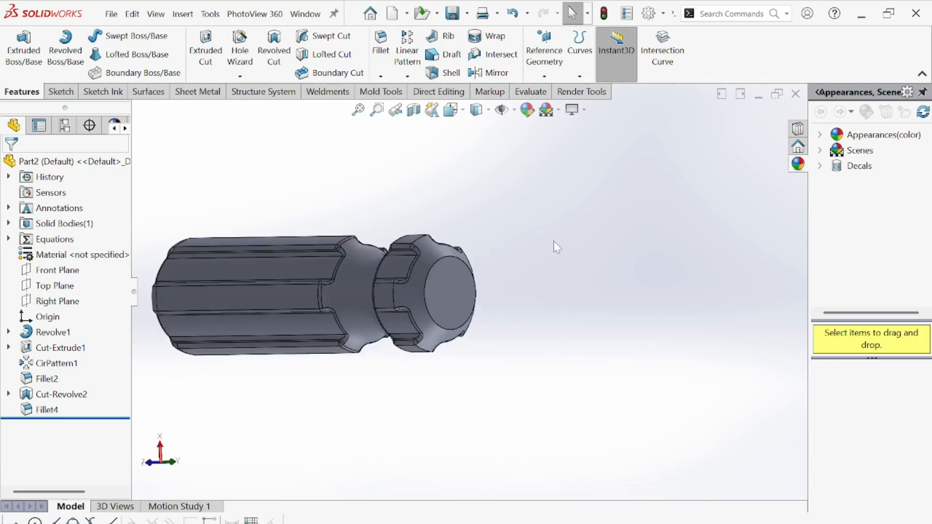
# Fillet the flat circular end face beside the neck with a 2 mm radius.
pyautogui.scroll(-4, 462, 270)
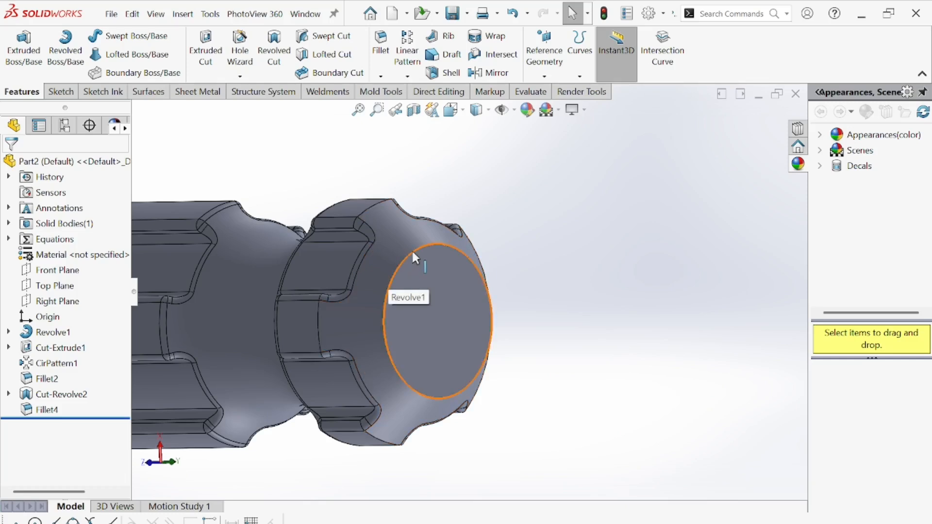
pyautogui.moveTo(429, 245); pyautogui.dragTo(427, 298, button='middle')
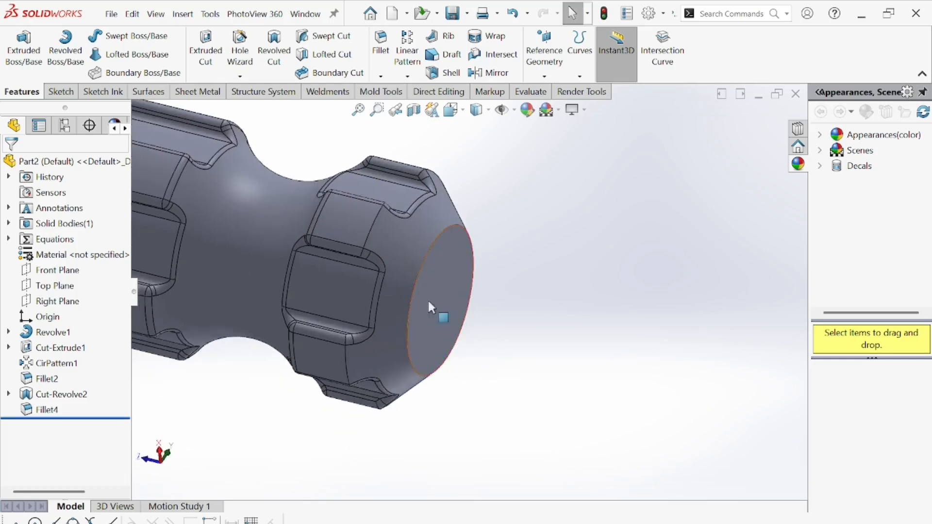
pyautogui.moveTo(450, 224); pyautogui.dragTo(423, 267, button='middle')
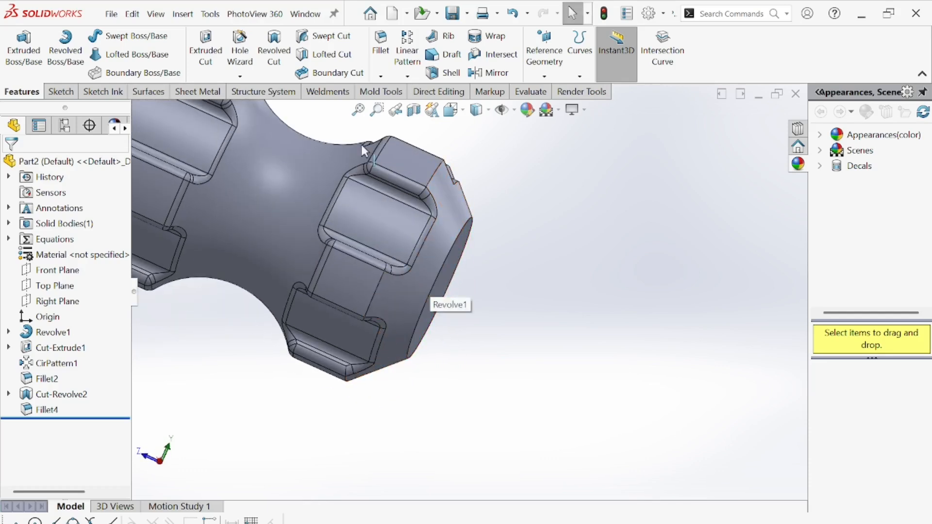
pyautogui.click(381, 49)
pyautogui.moveTo(374, 279); pyautogui.dragTo(413, 253, button='middle')
pyautogui.click(442, 295)
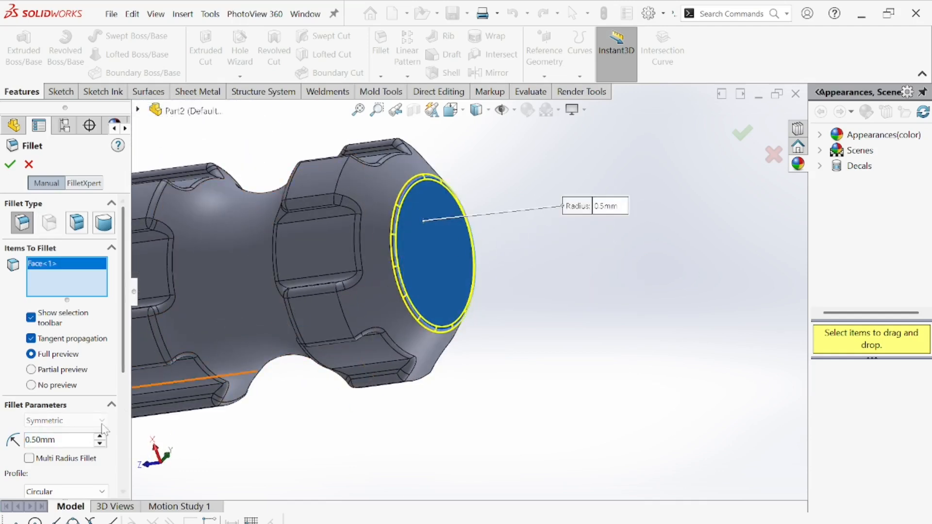
pyautogui.write('2')
pyautogui.press('Return')
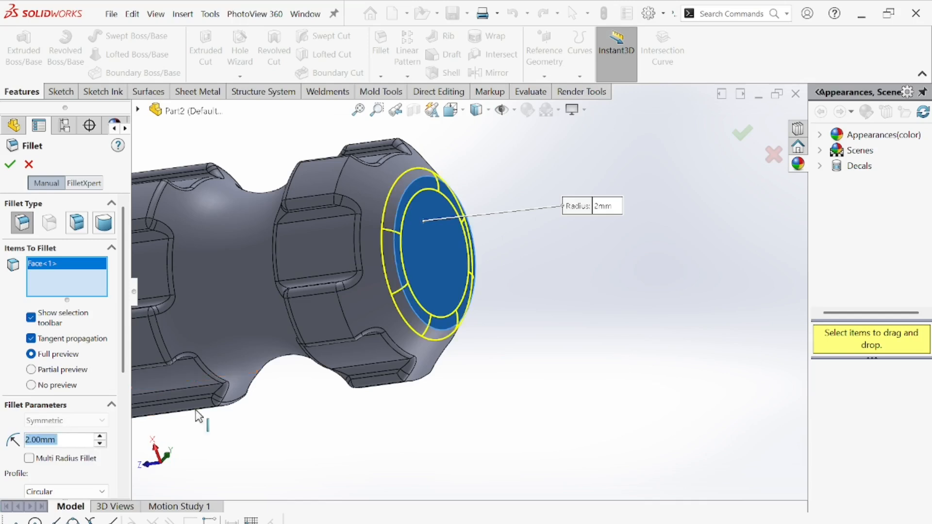
pyautogui.moveTo(412, 278); pyautogui.dragTo(250, 228, button='middle')
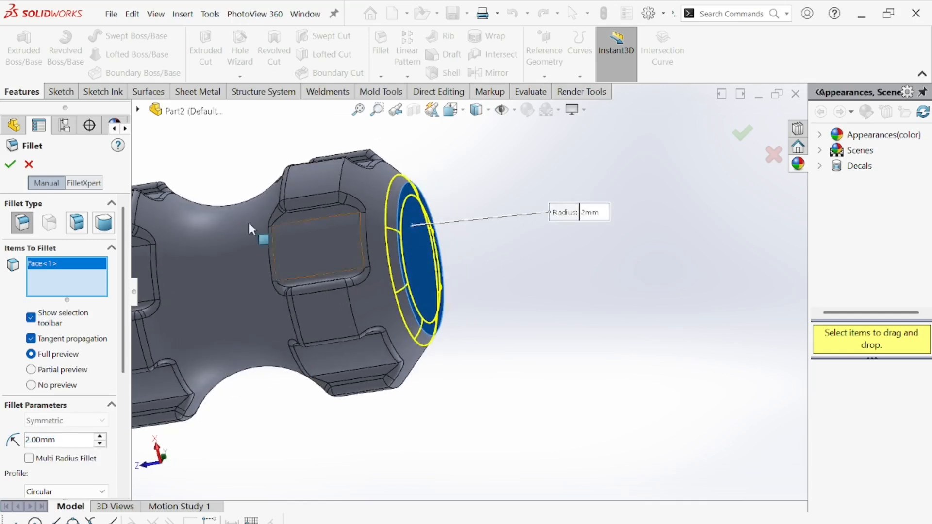
pyautogui.click(11, 168)
# Fillet the five short outer rib edges along the chamfer at the neck end with a 0.5 mm radius.
pyautogui.moveTo(383, 222); pyautogui.dragTo(367, 330, button='middle')
pyautogui.scroll(4, 423, 240)
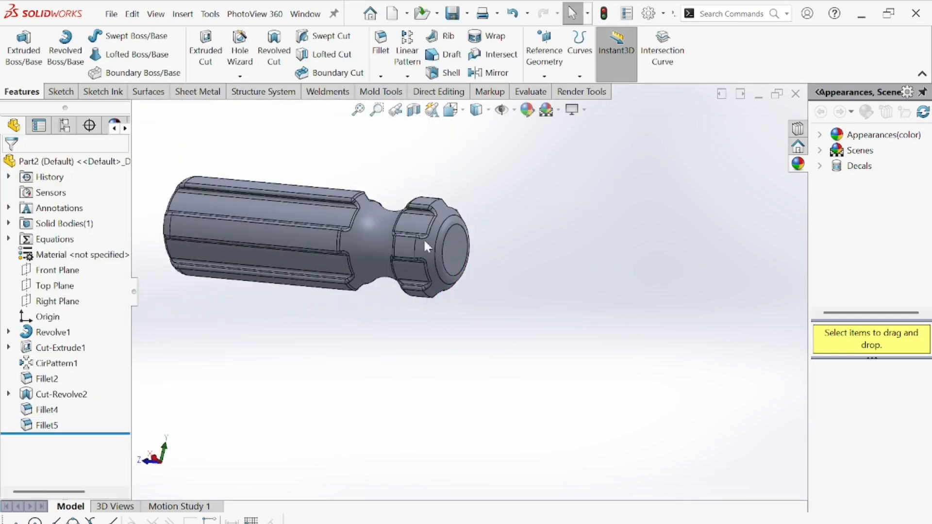
pyautogui.scroll(-6, 426, 245)
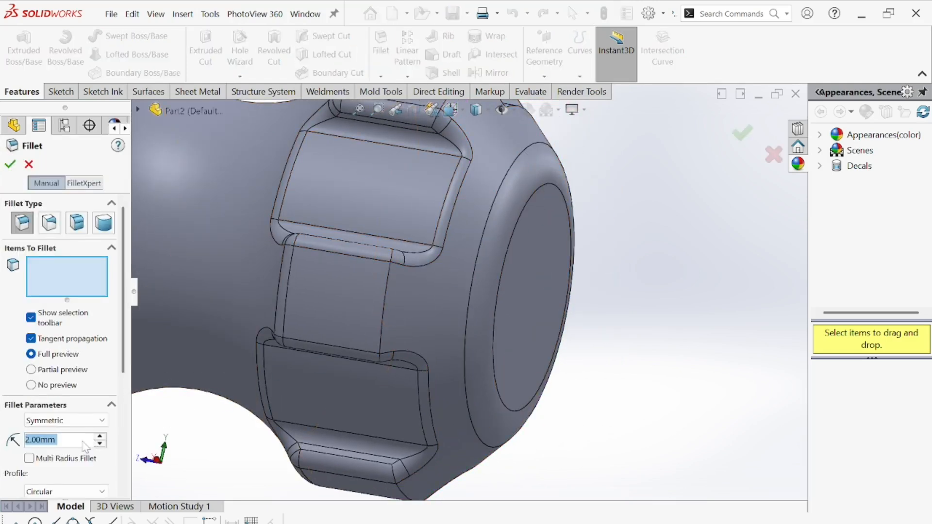
pyautogui.write('0.5')
pyautogui.press('Return')
pyautogui.click(385, 294)
pyautogui.scroll(5, 388, 288)
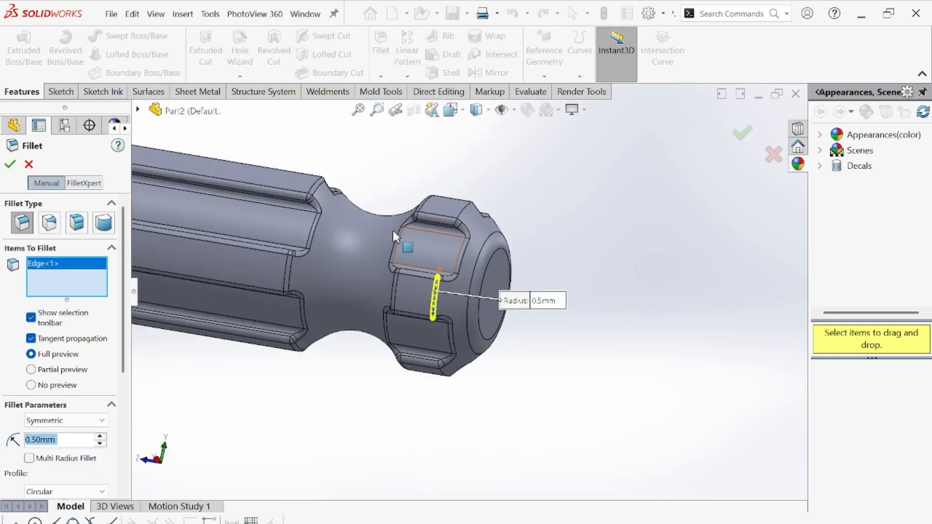
pyautogui.click(463, 216)
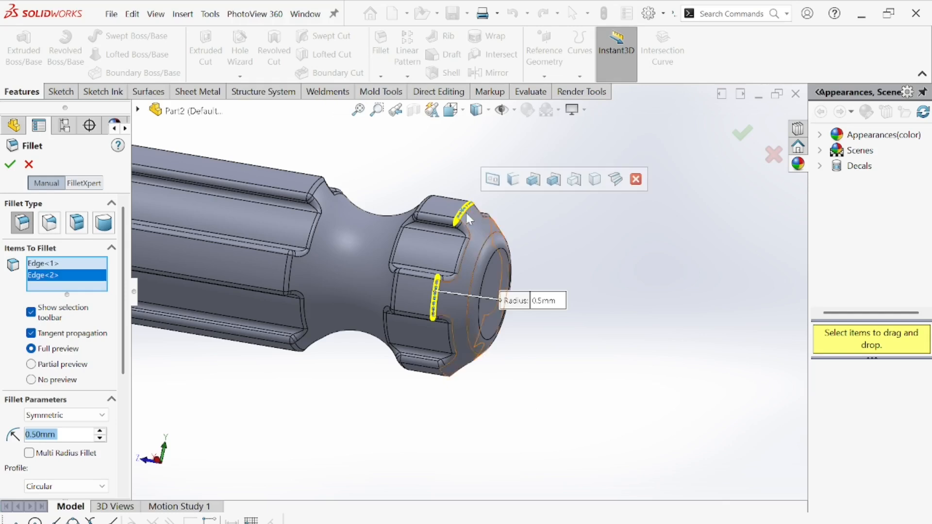
pyautogui.click(533, 180)
pyautogui.moveTo(542, 343); pyautogui.dragTo(478, 351, button='middle')
pyautogui.scroll(4, 394, 291)
pyautogui.scroll(-6, 384, 294)
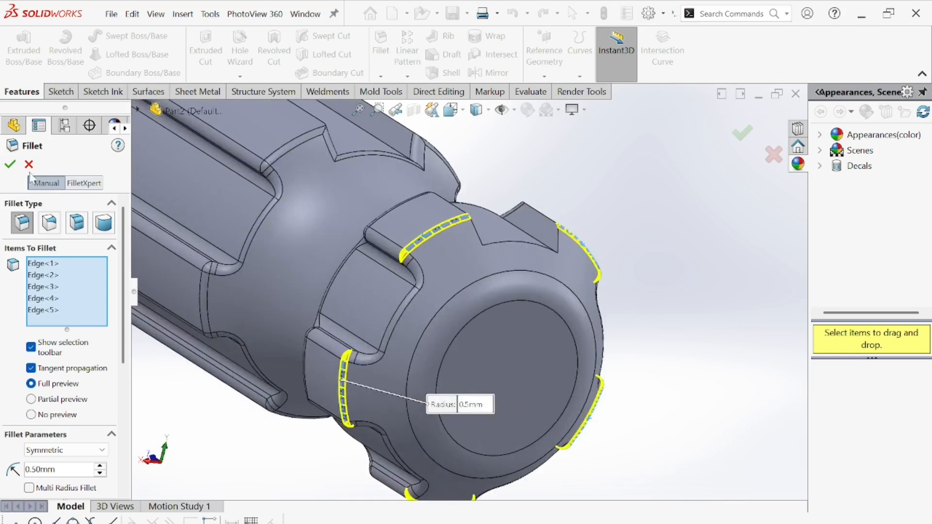
pyautogui.press('Return')
# Examine the rib and groove corners around the neck end for edges without a fillet.
pyautogui.scroll(4, 599, 305)
pyautogui.moveTo(599, 305); pyautogui.dragTo(397, 405, button='middle')
pyautogui.scroll(-3, 397, 408)
pyautogui.moveTo(345, 365); pyautogui.dragTo(497, 325, button='middle')
pyautogui.scroll(-2, 342, 350)
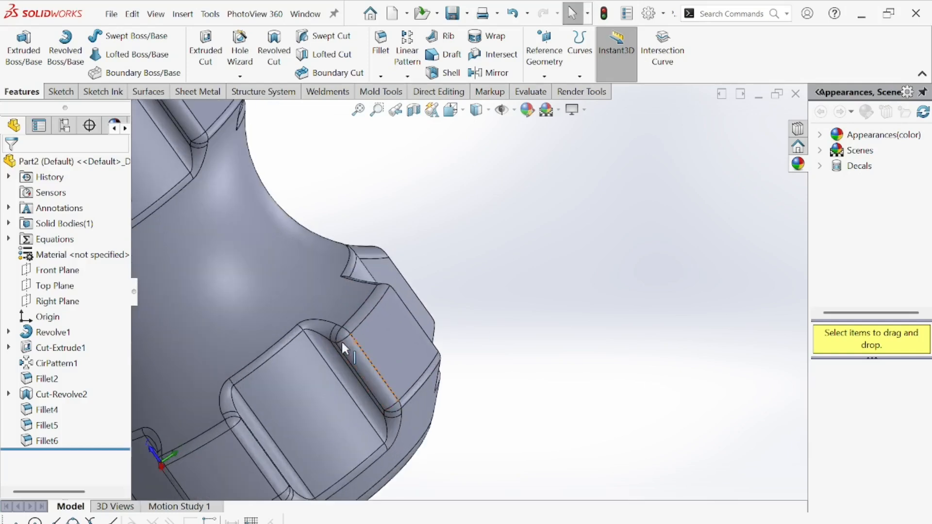
pyautogui.moveTo(408, 297); pyautogui.dragTo(333, 347, button='middle')
pyautogui.scroll(3, 426, 238)
pyautogui.moveTo(425, 235); pyautogui.dragTo(508, 297, button='middle')
pyautogui.moveTo(309, 295); pyautogui.dragTo(229, 286, button='middle')
# Start a 0.5 mm fillet on the sharp lengthwise groove edges of the long handle section.
pyautogui.press('f')
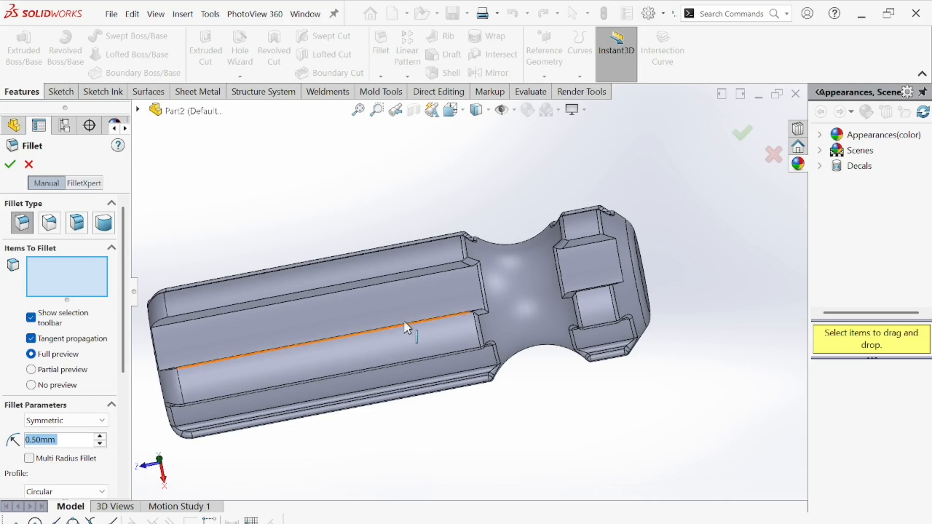
pyautogui.click(420, 269)
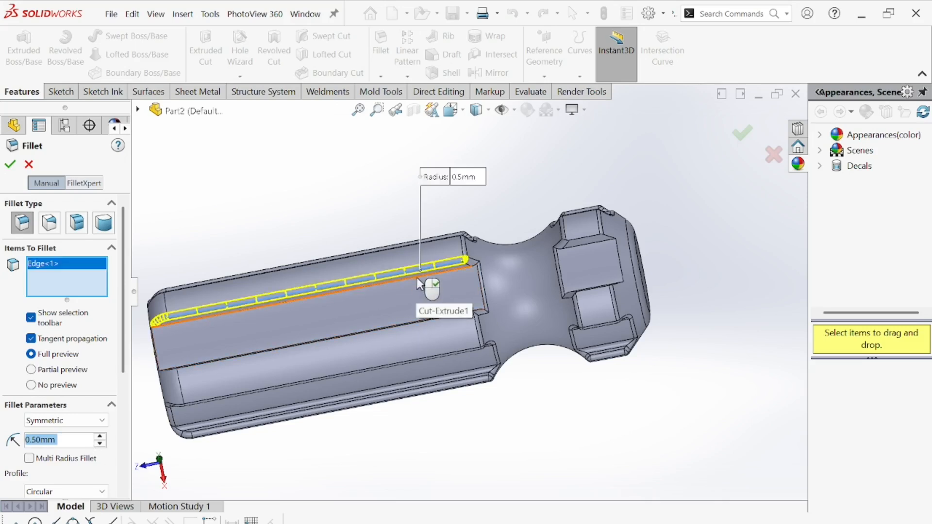
pyautogui.click(418, 280)
pyautogui.moveTo(418, 308); pyautogui.dragTo(432, 394, button='middle')
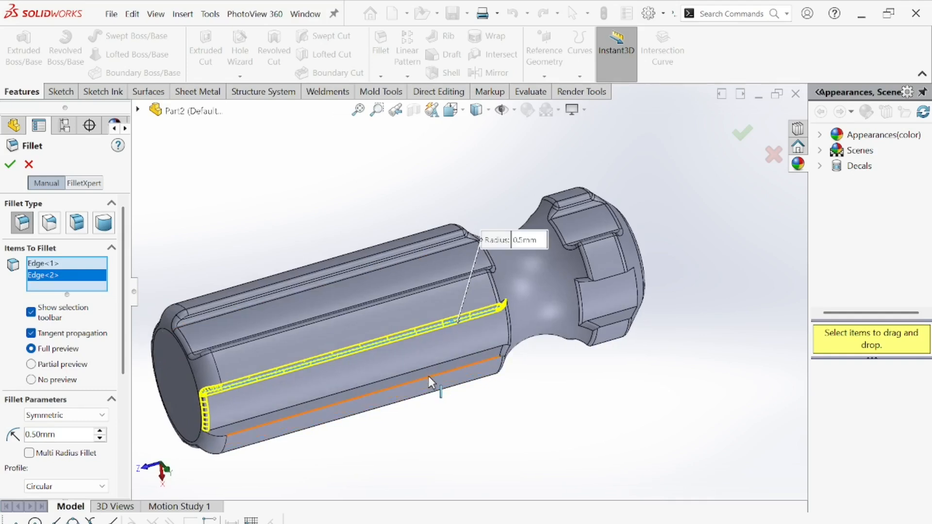
pyautogui.click(439, 372)
pyautogui.moveTo(441, 376); pyautogui.dragTo(446, 279, button='middle')
# Add the remaining sharp groove edges on the short end section and apply the 0.5 mm fillet.
pyautogui.scroll(-4, 454, 313)
pyautogui.scroll(4, 448, 273)
pyautogui.moveTo(517, 231); pyautogui.dragTo(534, 310, button='middle')
pyautogui.scroll(-3, 496, 205)
pyautogui.click(487, 204)
pyautogui.click(421, 192)
pyautogui.scroll(2, 421, 190)
pyautogui.click(9, 166)
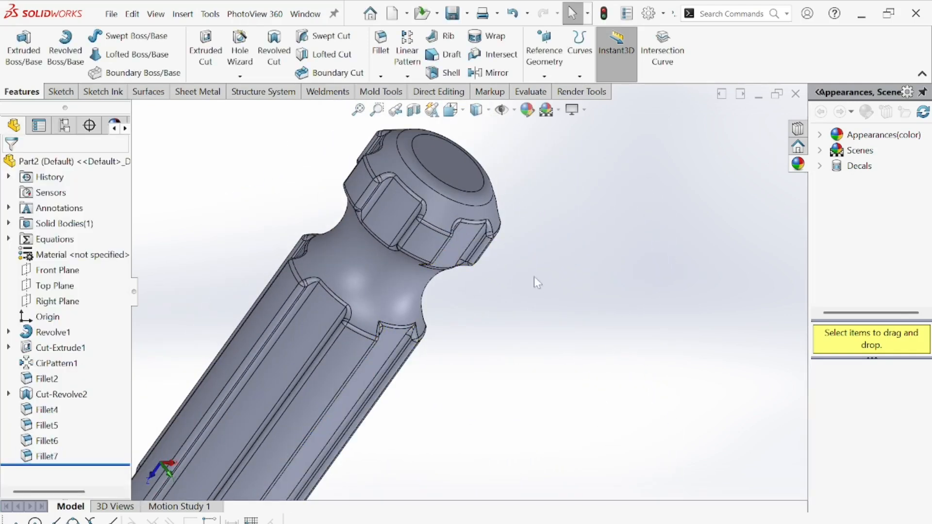
# Examine the finished fillets on the handle from both ends and along its length.
pyautogui.scroll(5, 536, 280)
pyautogui.moveTo(472, 254); pyautogui.dragTo(400, 230, button='middle')
pyautogui.scroll(-4, 401, 229)
pyautogui.moveTo(437, 295); pyautogui.dragTo(348, 373, button='middle')
pyautogui.scroll(4, 347, 305)
pyautogui.moveTo(639, 324); pyautogui.dragTo(582, 269, button='middle')
pyautogui.scroll(-6, 584, 272)
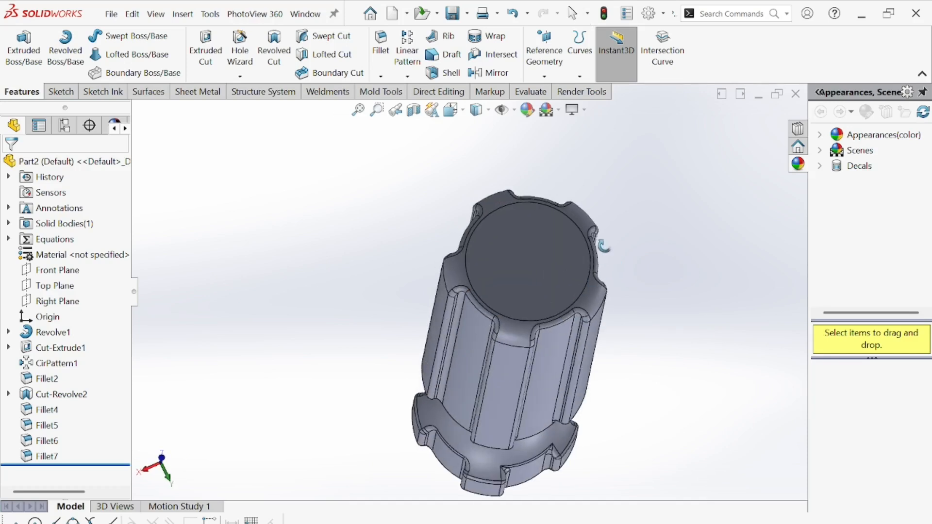
pyautogui.scroll(5, 585, 275)
pyautogui.moveTo(598, 264); pyautogui.dragTo(582, 249, button='middle')
pyautogui.scroll(-4, 582, 250)
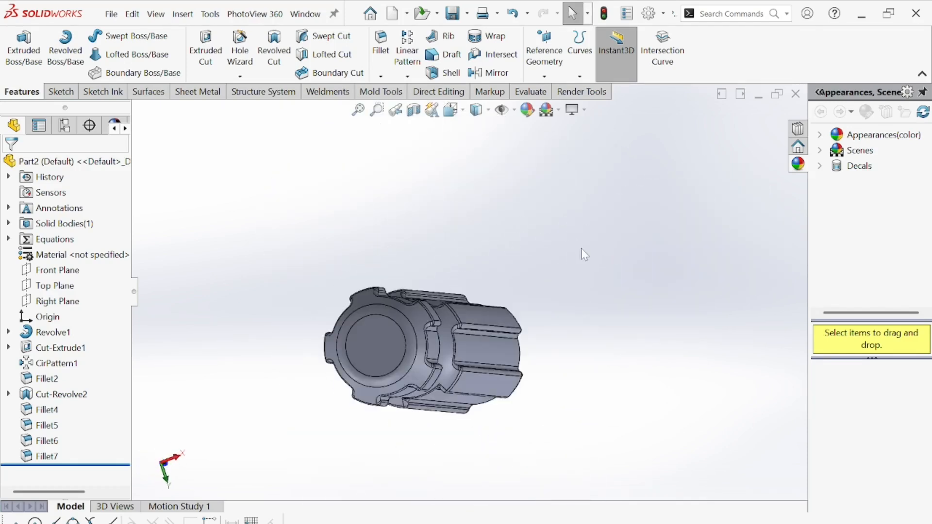
# Sketch a circle about 2.74 mm in diameter, centred on the origin, on the flat end face beside the neck.
pyautogui.click(380, 382)
pyautogui.click(474, 317)
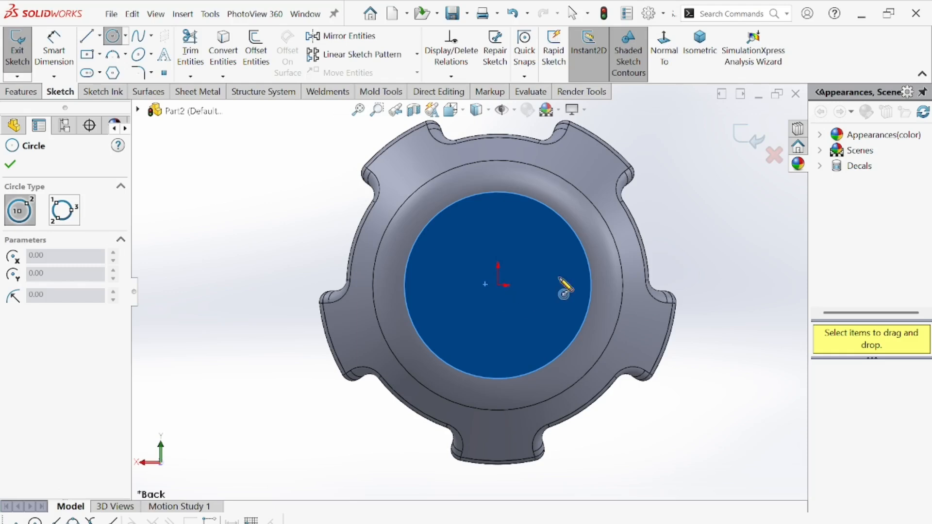
pyautogui.scroll(2, 531, 279)
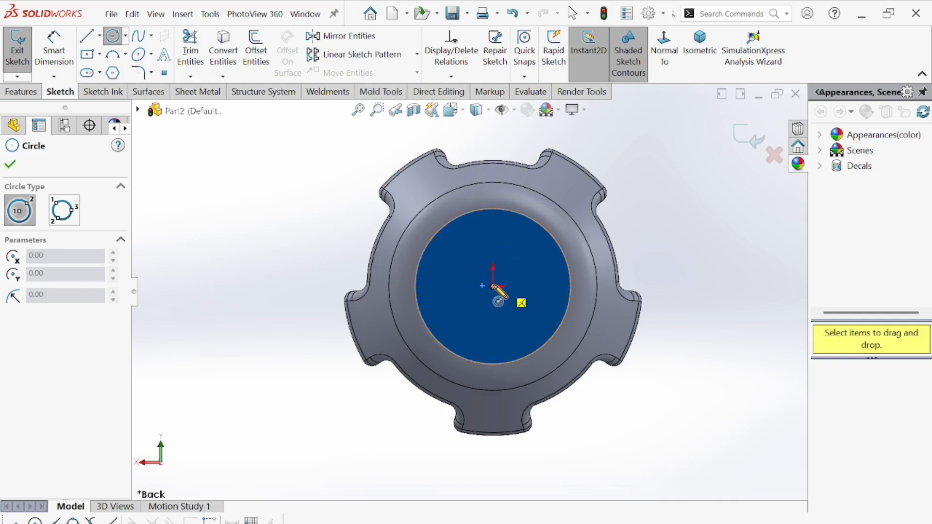
pyautogui.moveTo(493, 286)
pyautogui.mouseDown()
pyautogui.moveTo(510, 298)
pyautogui.moveTo(505, 312)
pyautogui.mouseUp()
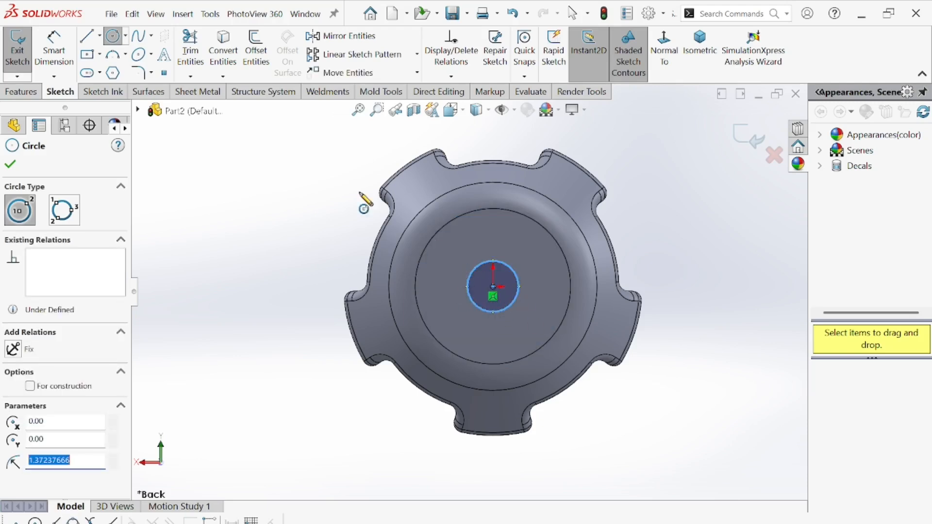
# Dimension the diameter of the centred circle on the end face as 5 mm.
pyautogui.press('Escape')
pyautogui.click(514, 295)
pyautogui.click(563, 294)
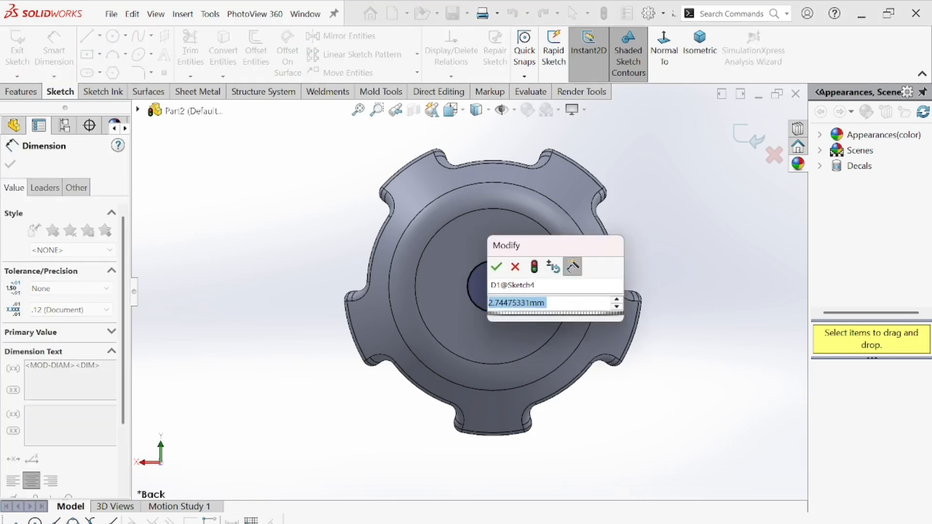
pyautogui.write('5')
pyautogui.press('Return')
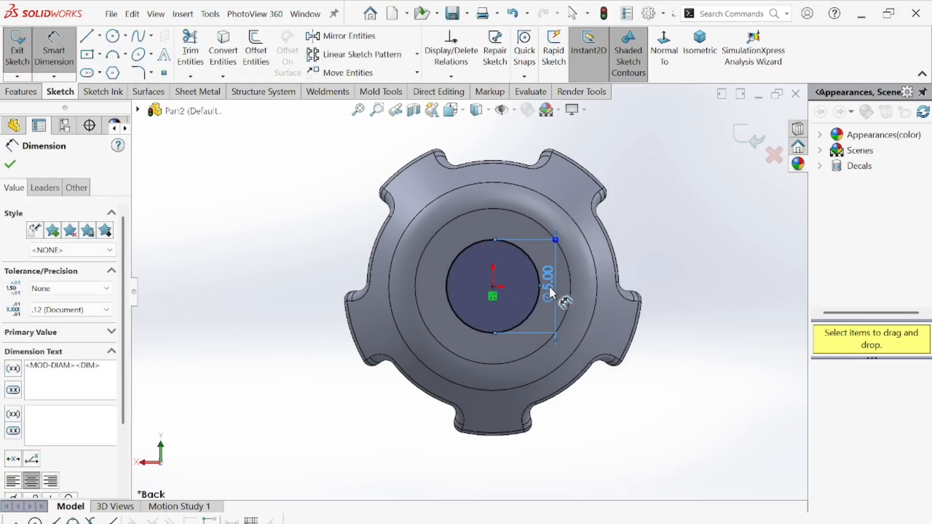
# Set the circle's diameter to 4 mm.
pyautogui.doubleClick(551, 290)
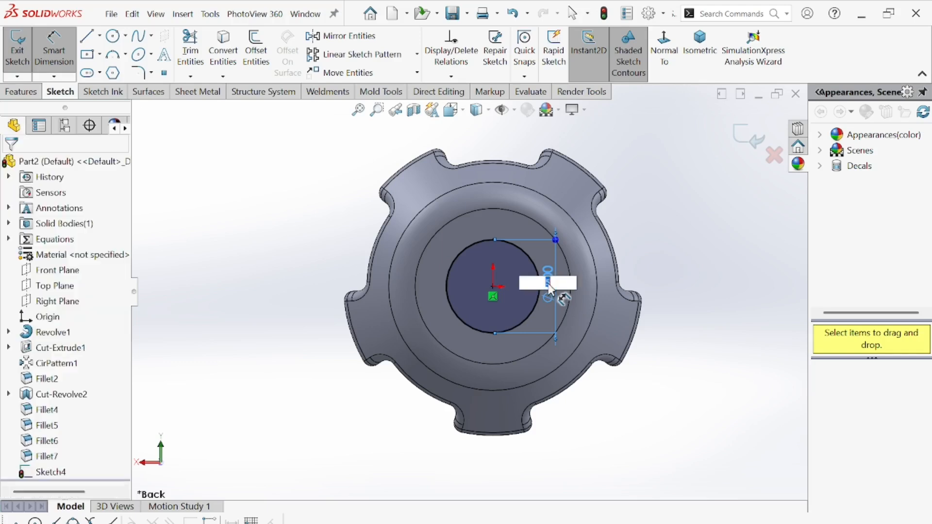
pyautogui.write('4')
pyautogui.press('Return')
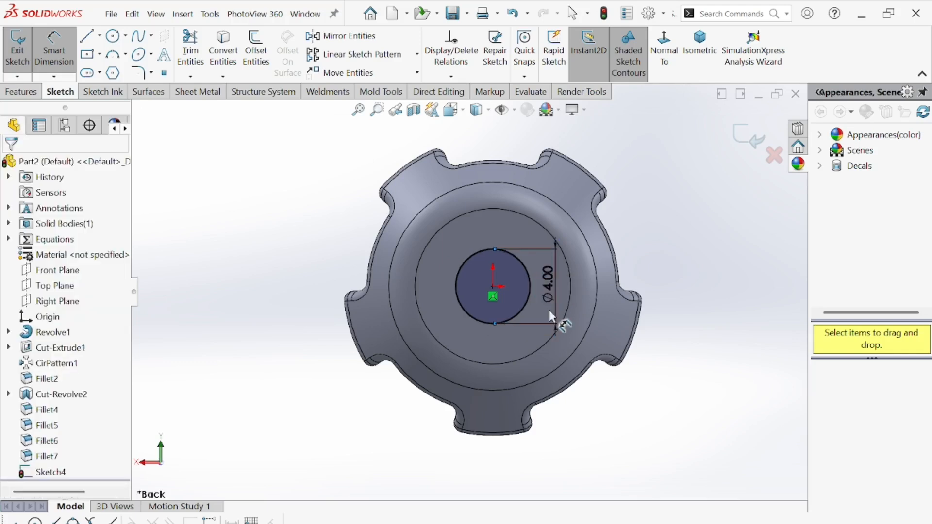
# Sketch a centre rectangle about 5.5 mm long and 0.67 mm high on the origin, extending past both sides of the circle.
pyautogui.click(100, 53)
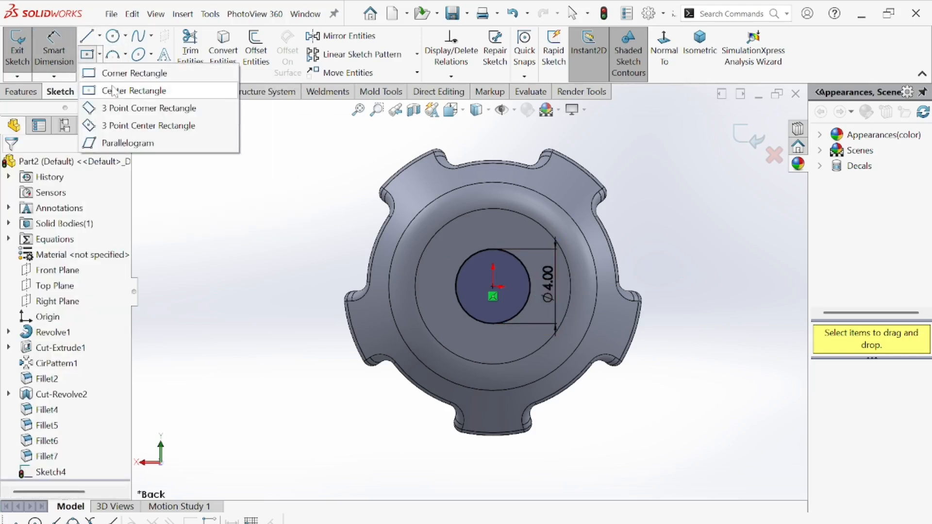
pyautogui.click(115, 90)
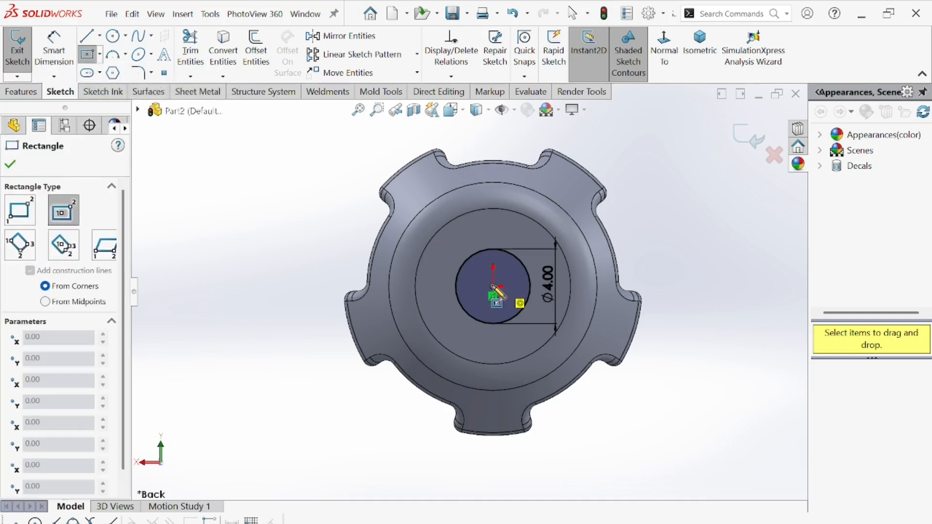
pyautogui.click(545, 293)
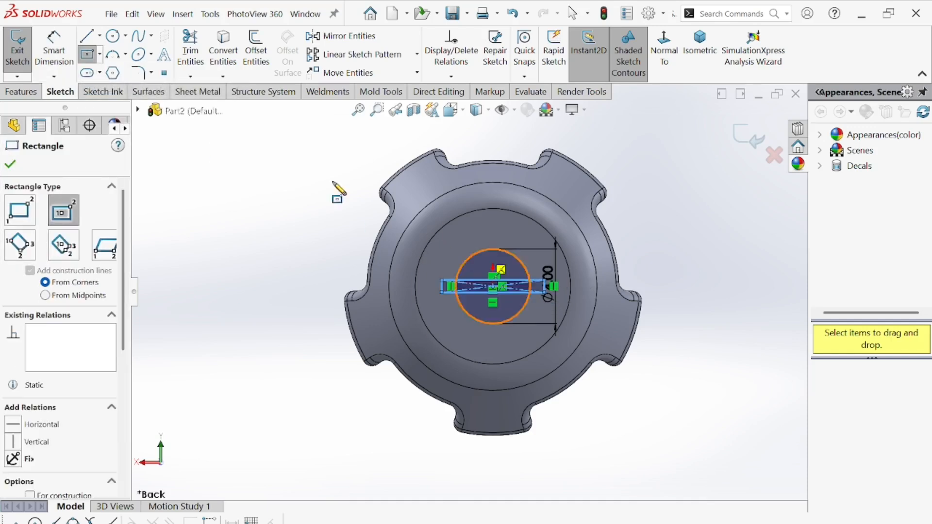
# Dimension the short vertical side of the centre rectangle as 2 mm.
pyautogui.click(69, 66)
pyautogui.scroll(-4, 471, 249)
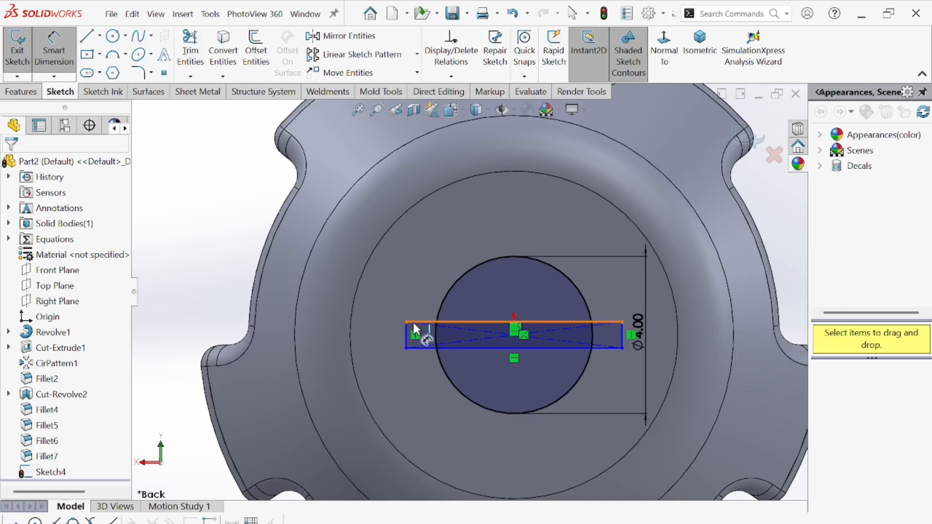
pyautogui.click(408, 337)
pyautogui.click(394, 369)
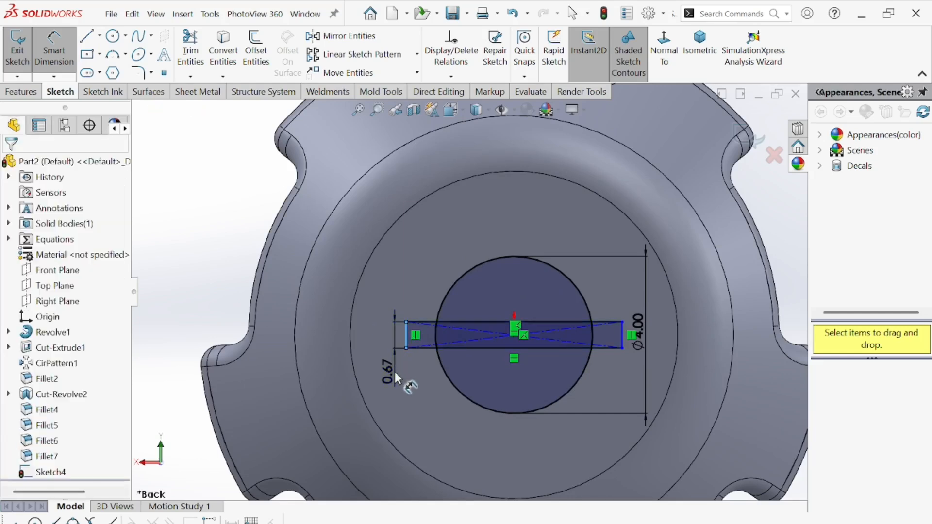
pyautogui.press('Return')
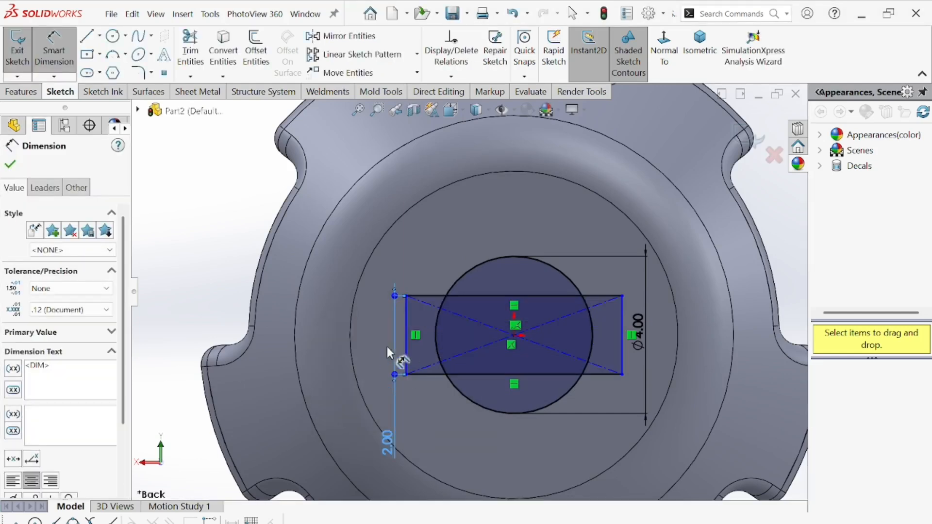
# Try rectangle heights of 3 mm and 1 mm against the circle.
pyautogui.doubleClick(386, 441)
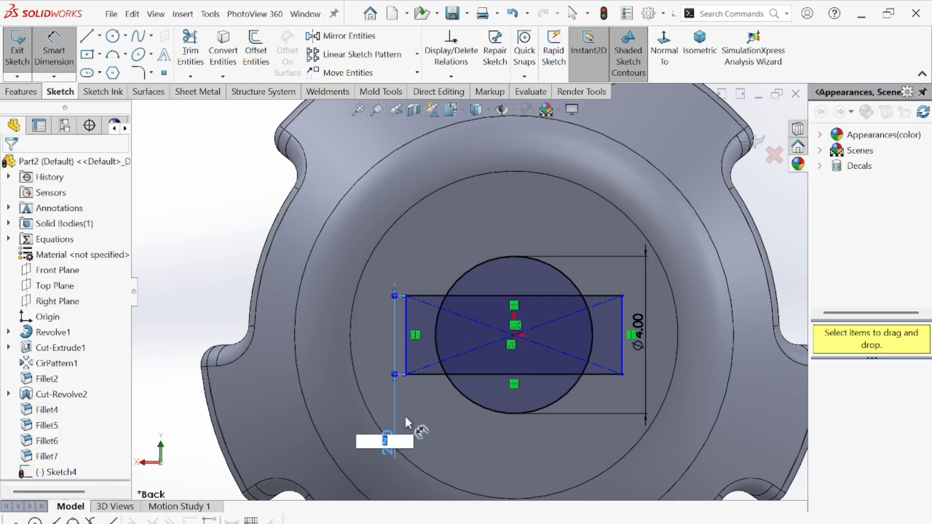
pyautogui.write('3')
pyautogui.press('Return')
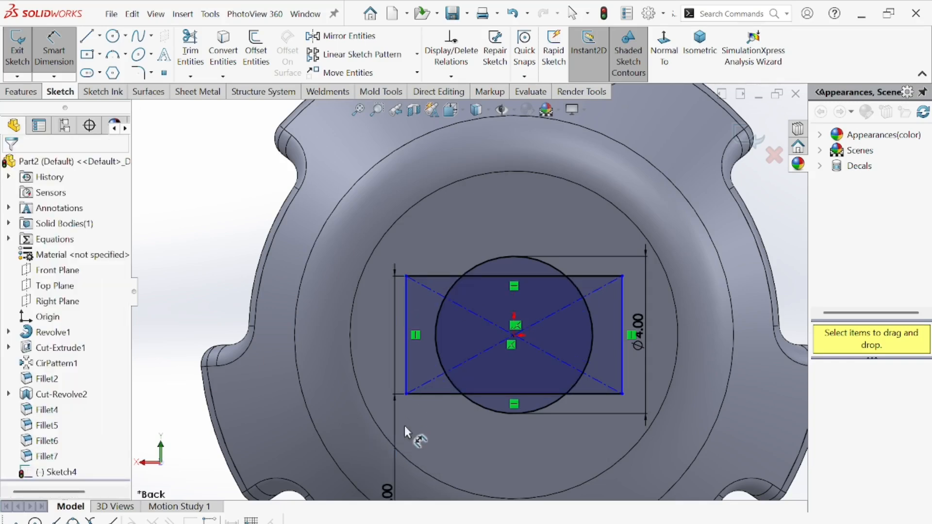
pyautogui.press('z')
pyautogui.scroll(-3, 395, 407)
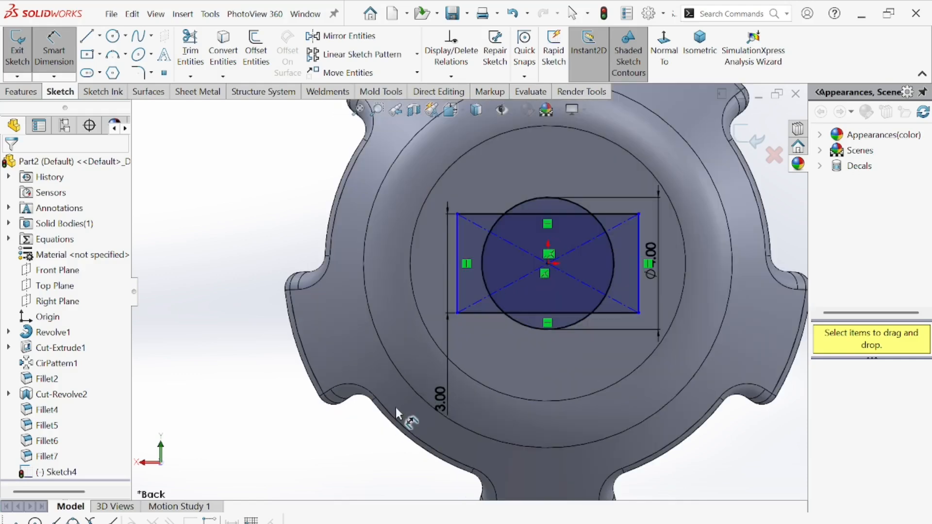
pyautogui.doubleClick(437, 397)
pyautogui.write('1')
pyautogui.press('Return')
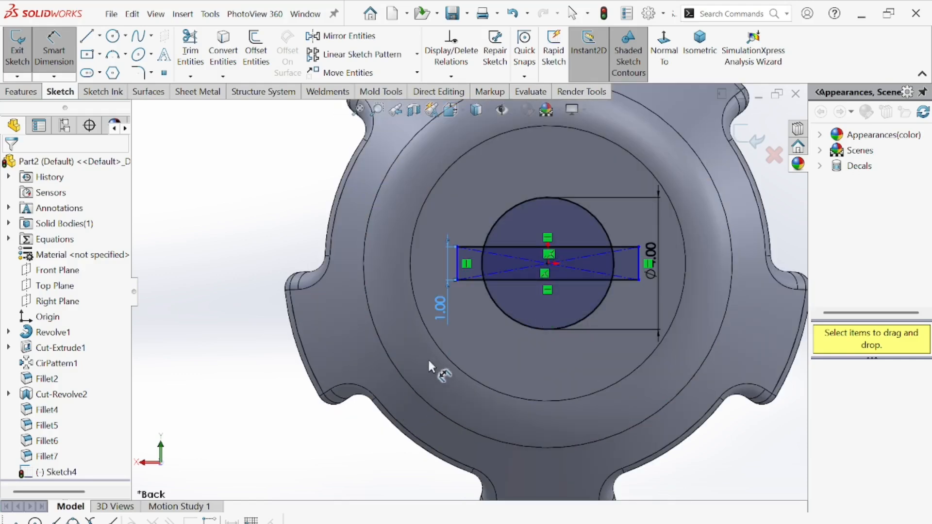
# Set the rectangle's height to 2 mm.
pyautogui.click(439, 309)
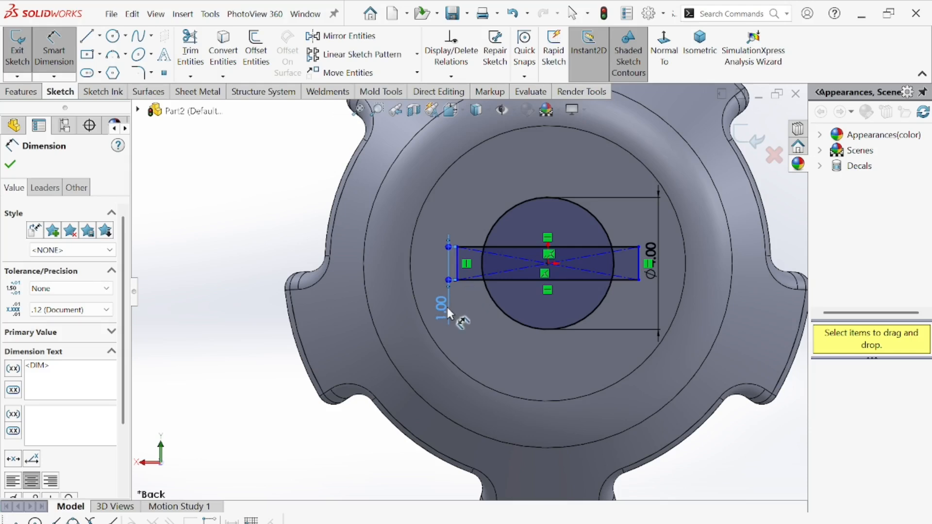
pyautogui.doubleClick(447, 307)
pyautogui.write('2')
pyautogui.press('Return')
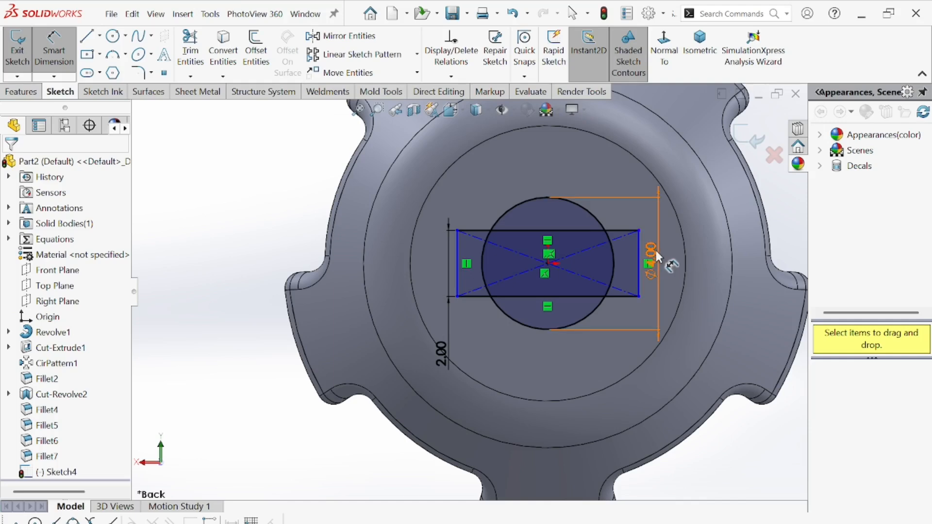
# Move the circle's diameter dimension clear of the rectangle and set it to 5 mm.
pyautogui.moveTo(651, 254); pyautogui.dragTo(675, 256)
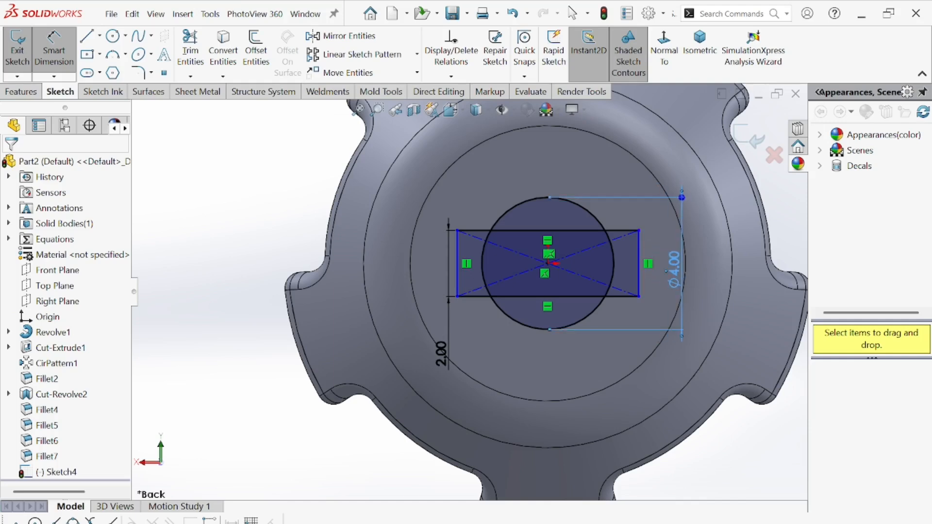
pyautogui.click(675, 259)
pyautogui.press('Return')
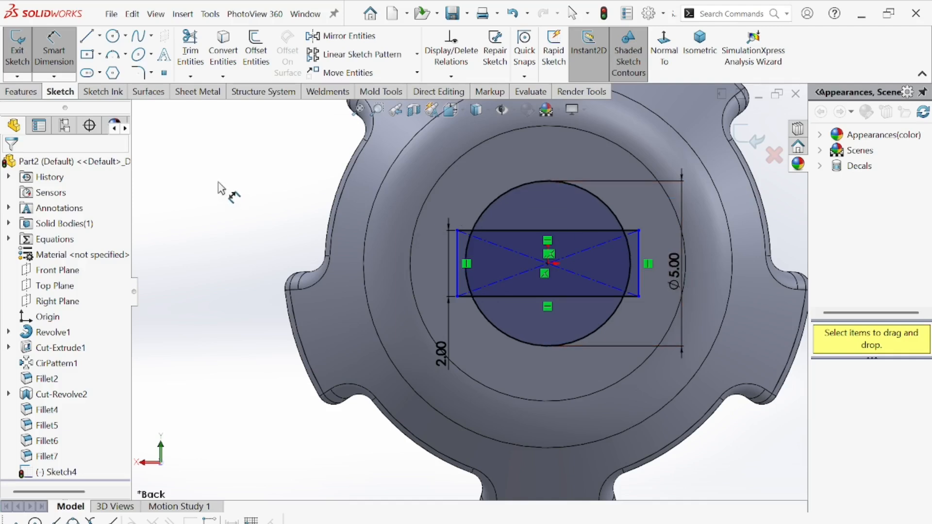
# Dimension the long horizontal side of the rectangle as 7 mm.
pyautogui.moveTo(540, 231); pyautogui.dragTo(543, 168)
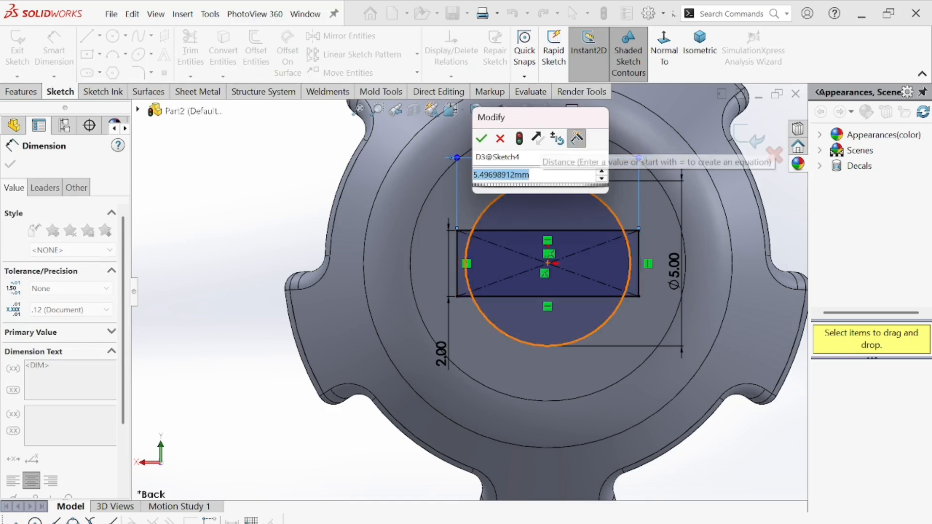
pyautogui.write('7')
pyautogui.press('Return')
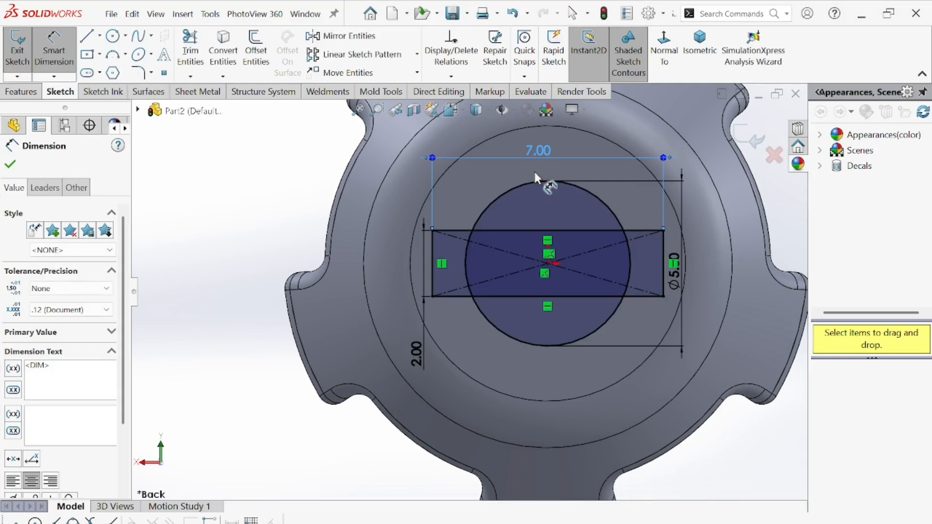
# Trim the arcs, diagonals and rectangle edges inside the overlap to leave one closed outline of a circle with two side tabs.
pyautogui.scroll(-3, 546, 238)
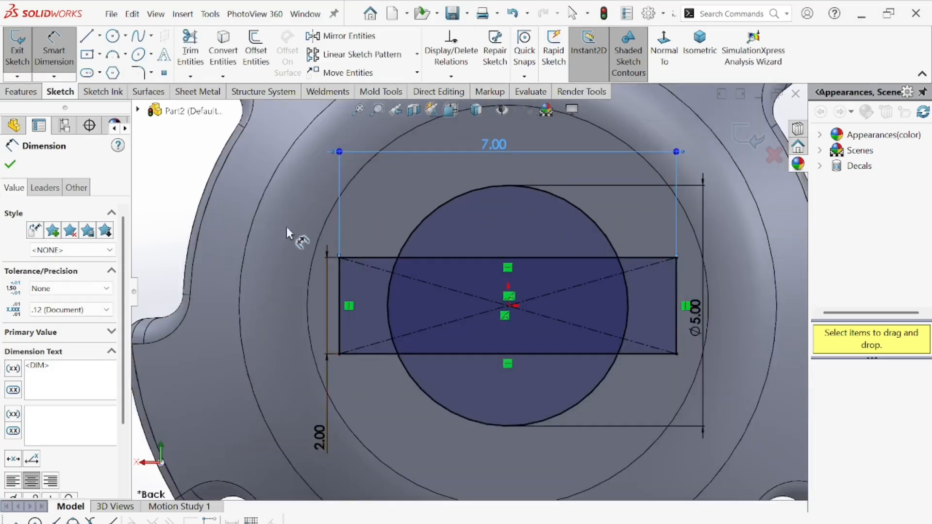
pyautogui.click(190, 50)
pyautogui.moveTo(378, 308)
pyautogui.mouseDown()
pyautogui.moveTo(425, 253)
pyautogui.moveTo(395, 278)
pyautogui.mouseUp()
pyautogui.click(394, 275)
pyautogui.click(410, 277)
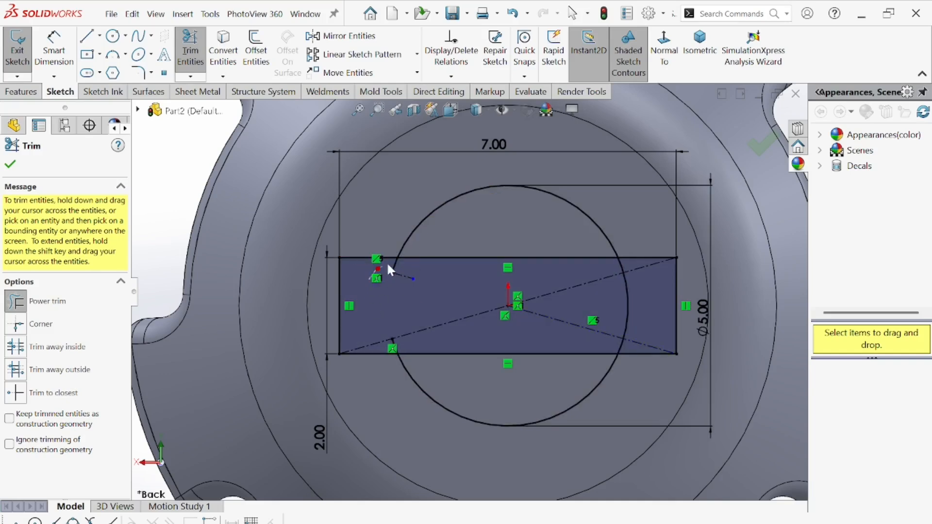
pyautogui.moveTo(419, 262)
pyautogui.mouseDown()
pyautogui.moveTo(525, 264)
pyautogui.moveTo(630, 288)
pyautogui.moveTo(607, 333)
pyautogui.mouseUp()
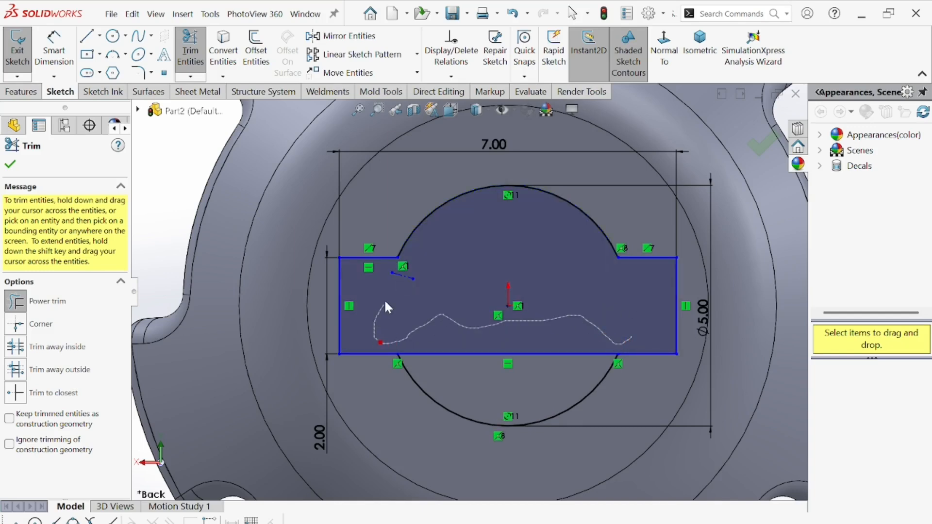
pyautogui.moveTo(433, 273); pyautogui.dragTo(432, 279)
pyautogui.moveTo(430, 321); pyautogui.dragTo(474, 364)
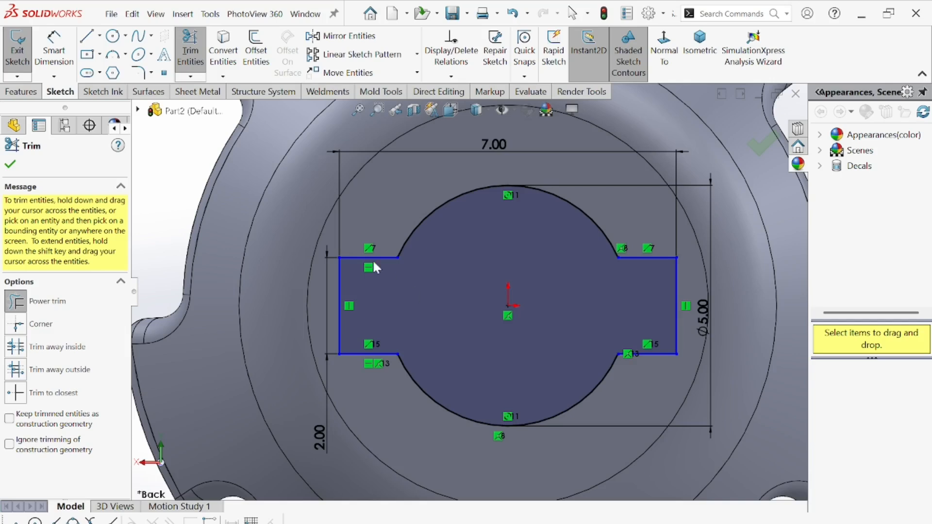
# Start a 1 mm sketch fillet on four of the outline's tab corners.
pyautogui.click(255, 53)
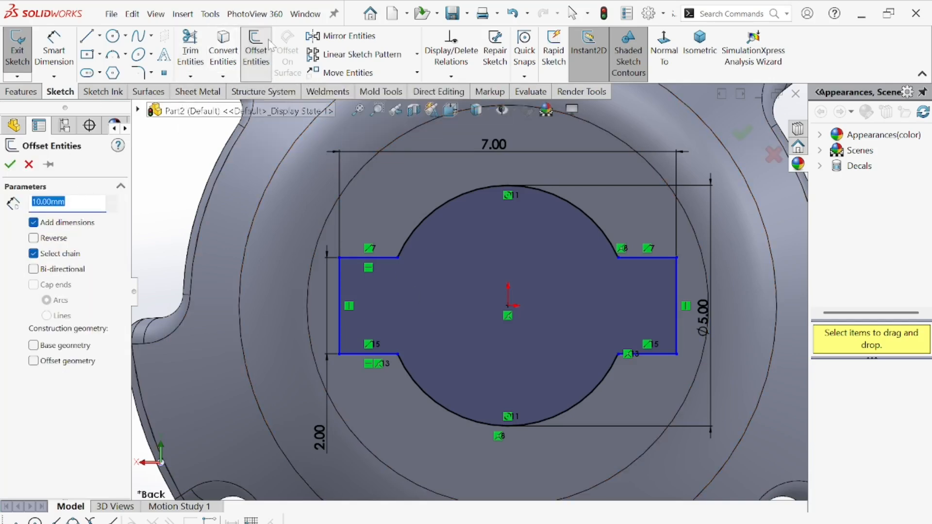
pyautogui.click(139, 73)
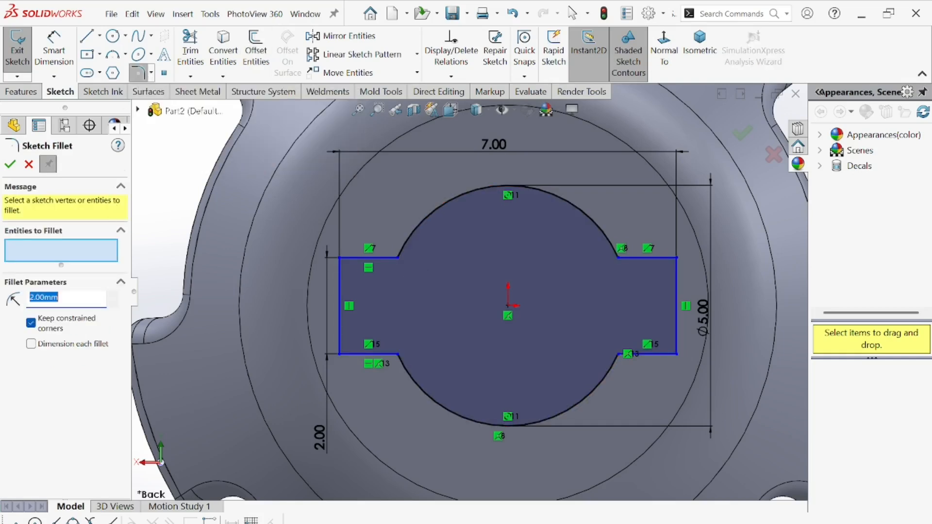
pyautogui.scroll(5, 308, 214)
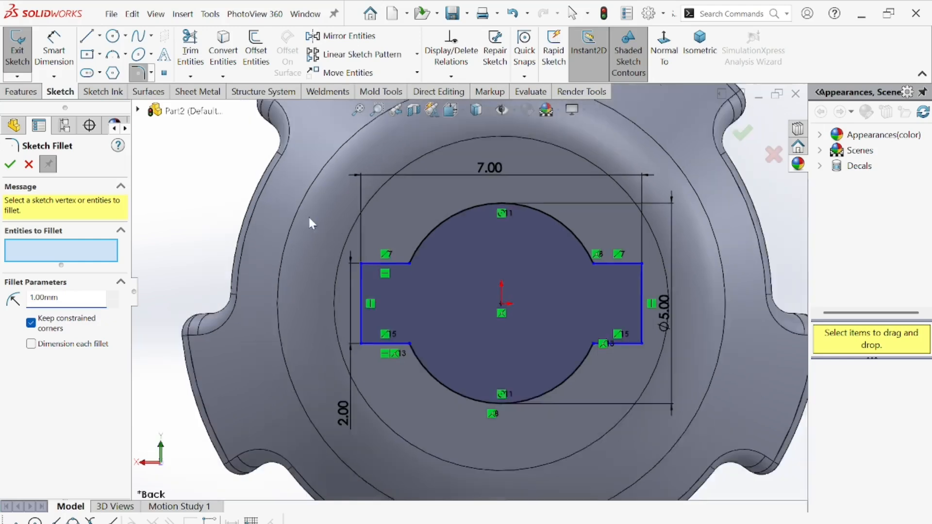
pyautogui.moveTo(333, 199)
pyautogui.mouseDown()
pyautogui.moveTo(588, 365)
pyautogui.moveTo(576, 346)
pyautogui.mouseUp()
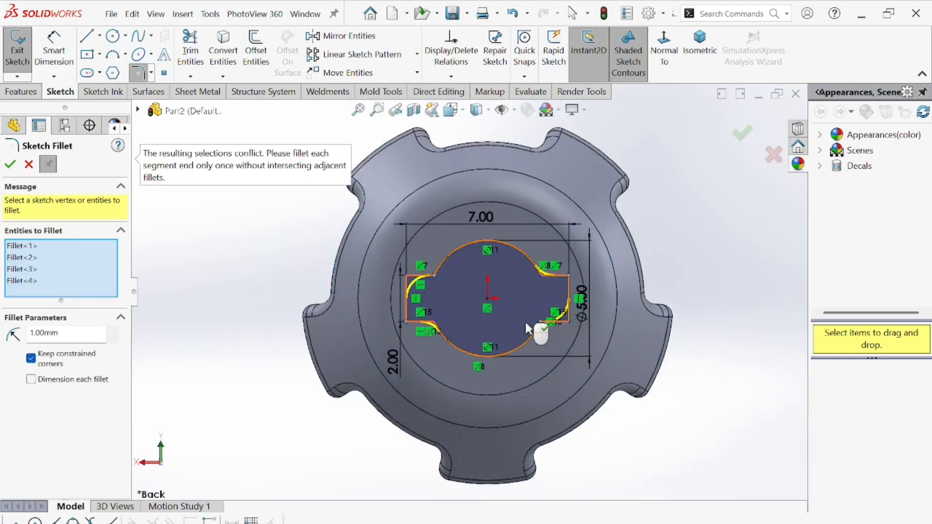
# Set the sketch fillet radius to 0.5 mm, add the outline's four remaining corners, and apply the fillets to all eight corners.
pyautogui.scroll(-2, 525, 322)
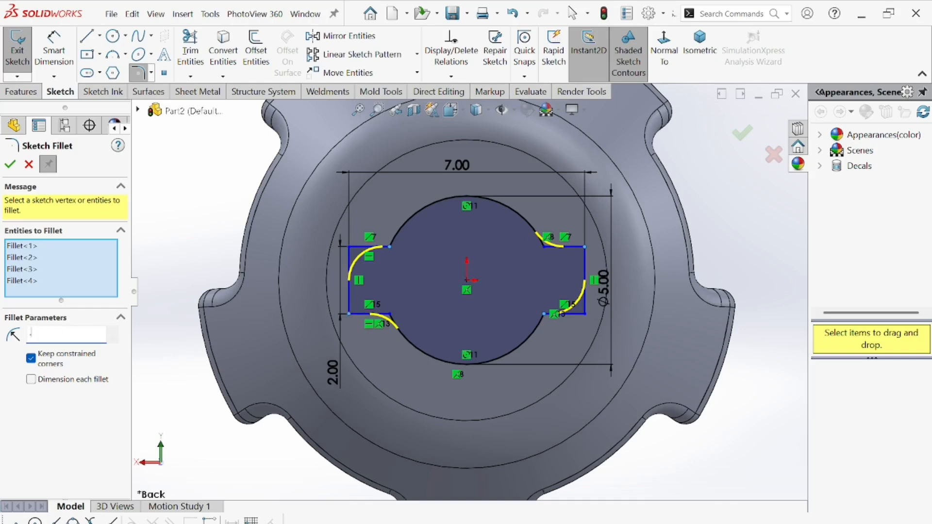
pyautogui.press('Return')
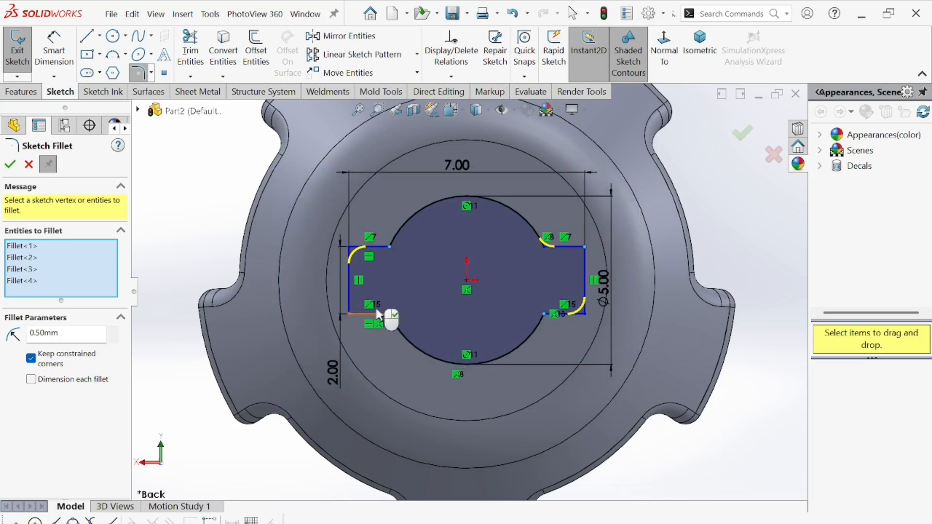
pyautogui.click(352, 316)
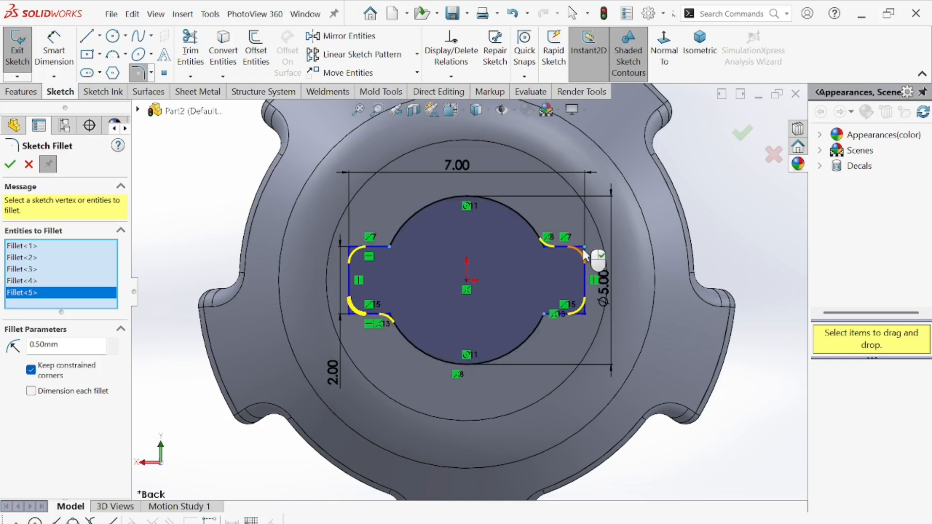
pyautogui.click(546, 321)
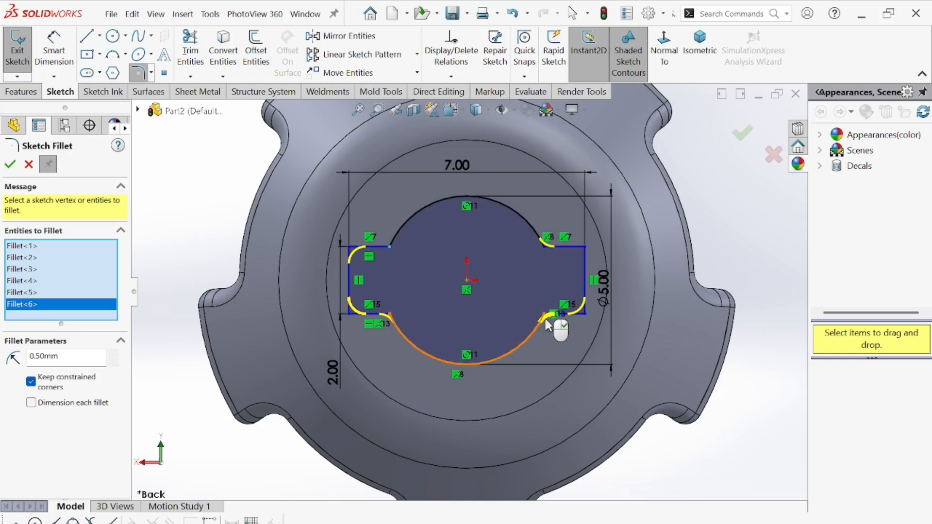
pyautogui.click(586, 256)
pyautogui.scroll(3, 507, 318)
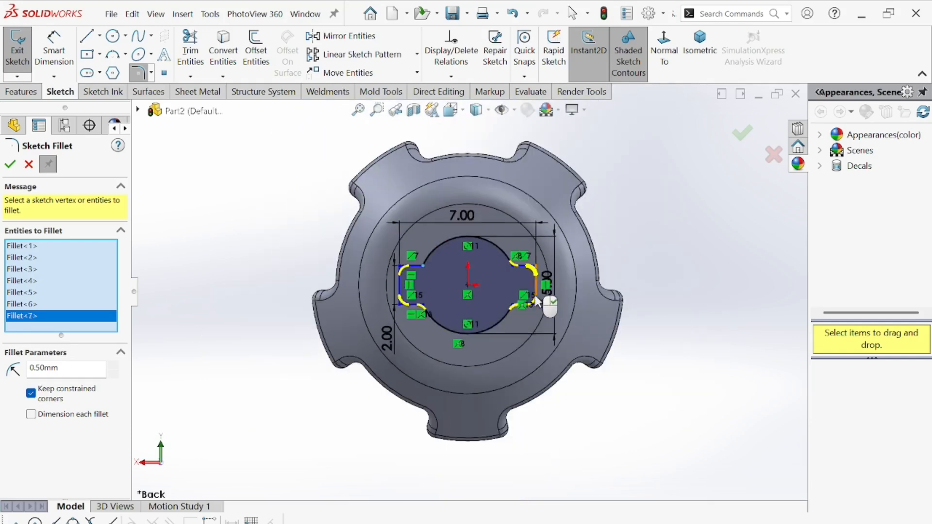
pyautogui.scroll(-5, 266, 264)
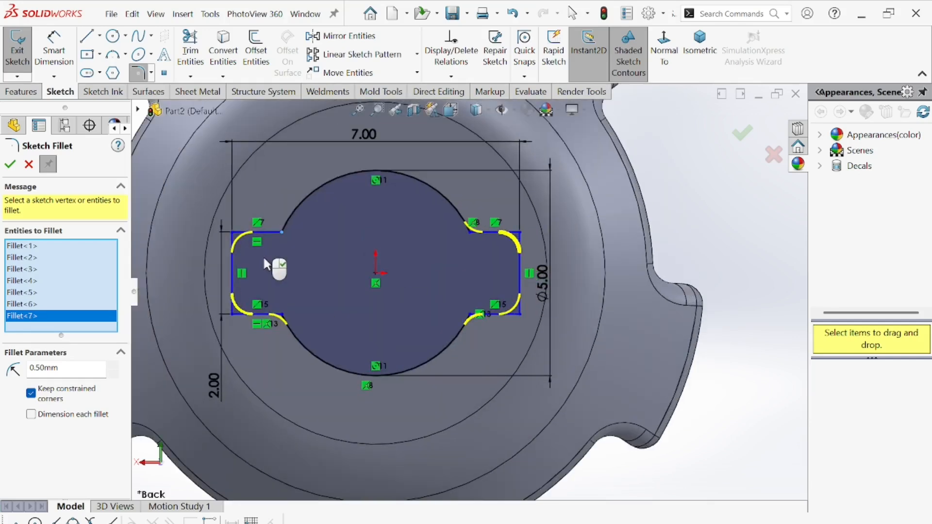
pyautogui.click(281, 233)
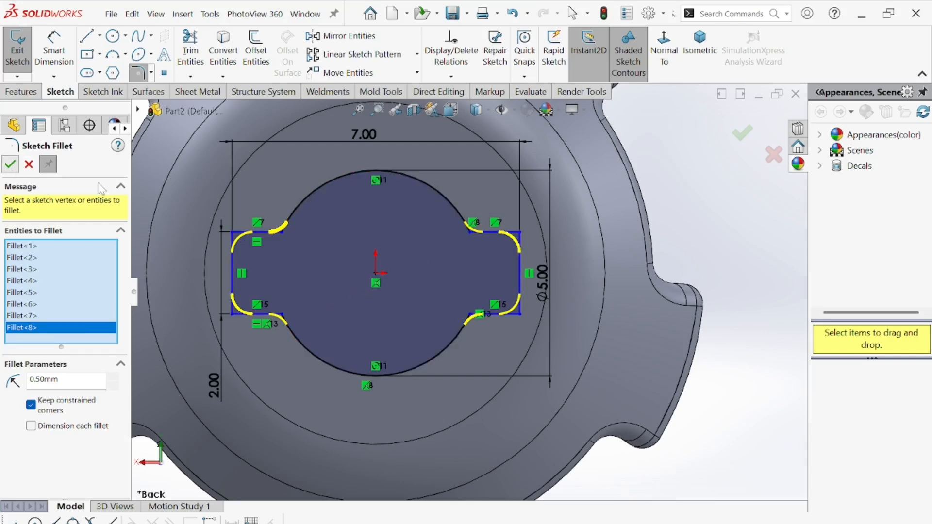
pyautogui.scroll(5, 358, 248)
pyautogui.scroll(-4, 361, 275)
pyautogui.scroll(-4, 534, 317)
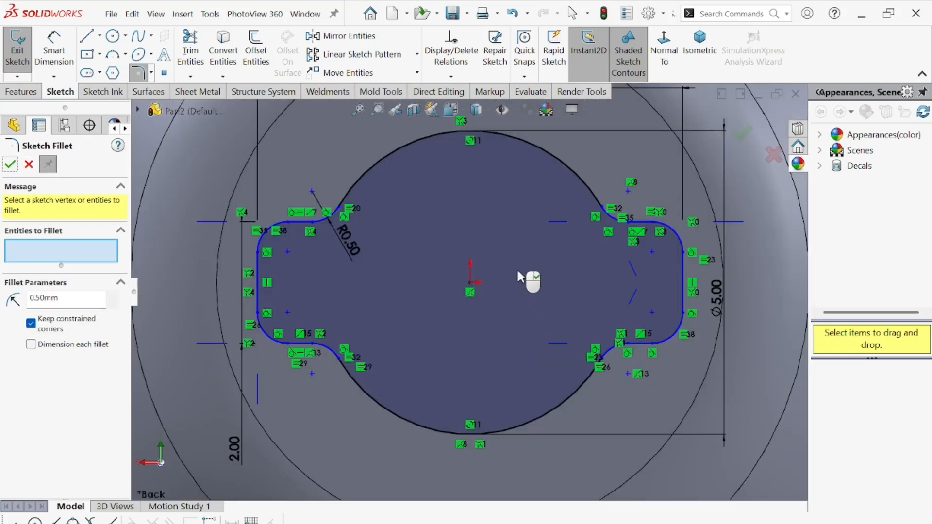
pyautogui.scroll(3, 447, 267)
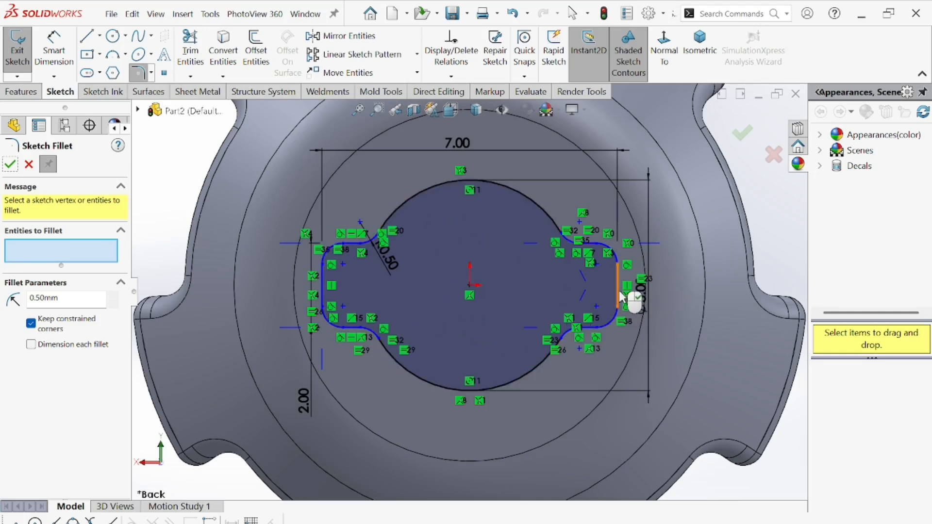
pyautogui.scroll(2, 552, 308)
pyautogui.scroll(-2, 545, 319)
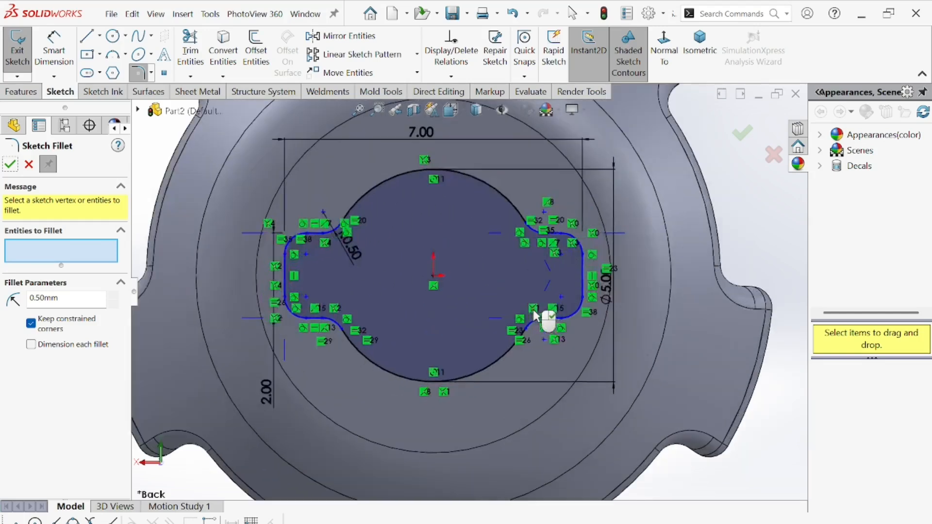
pyautogui.scroll(3, 487, 311)
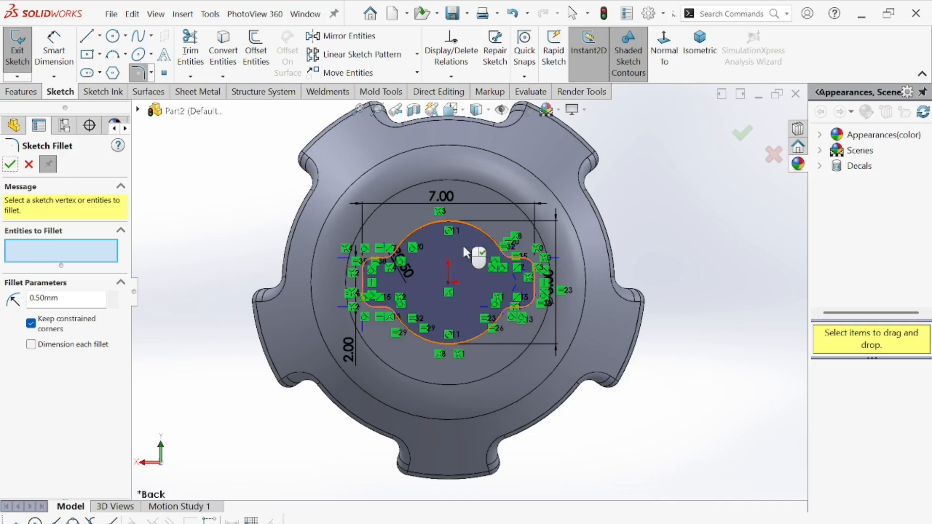
pyautogui.click(10, 165)
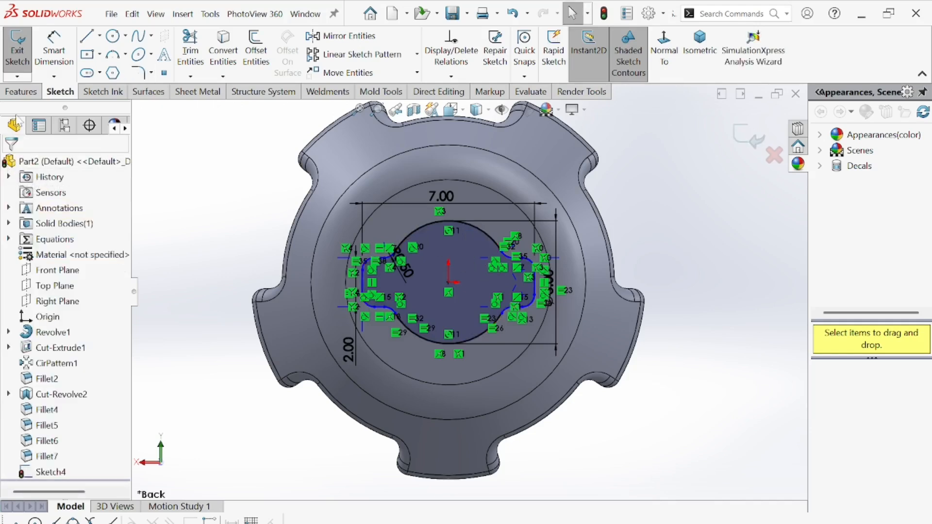
# Capture a screenshot of the handle's end face with the dimensioned sketch and save it as a PNG on the Desktop with Snipping Tool.
pyautogui.click(20, 91)
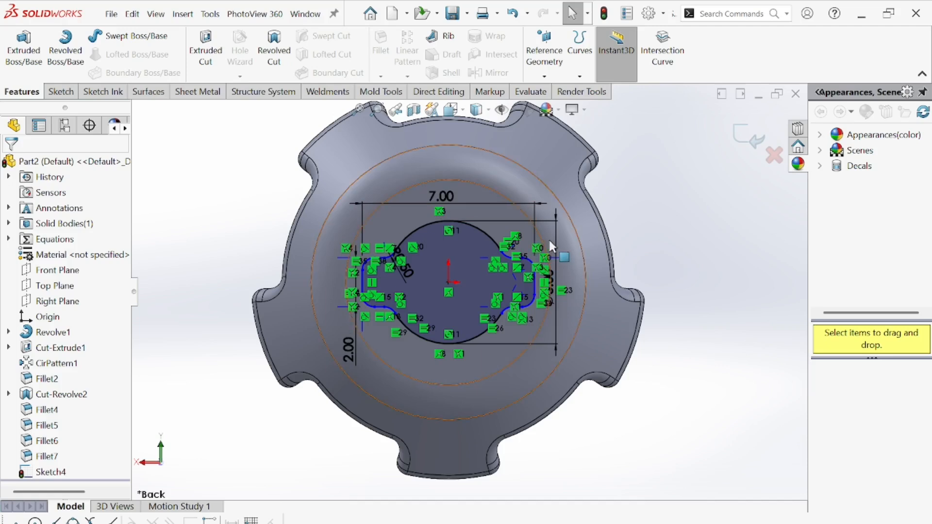
pyautogui.press('super+shift+s')
pyautogui.moveTo(194, 117); pyautogui.dragTo(733, 493)
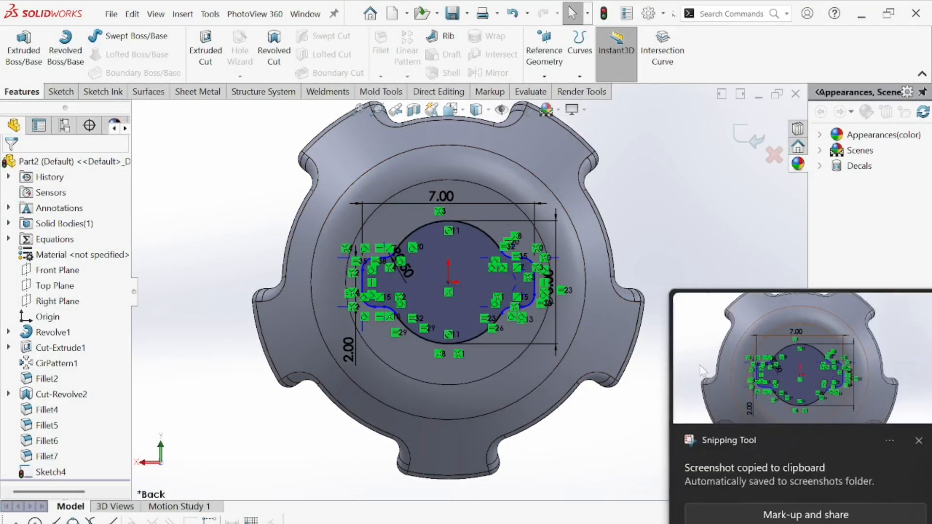
pyautogui.click(754, 387)
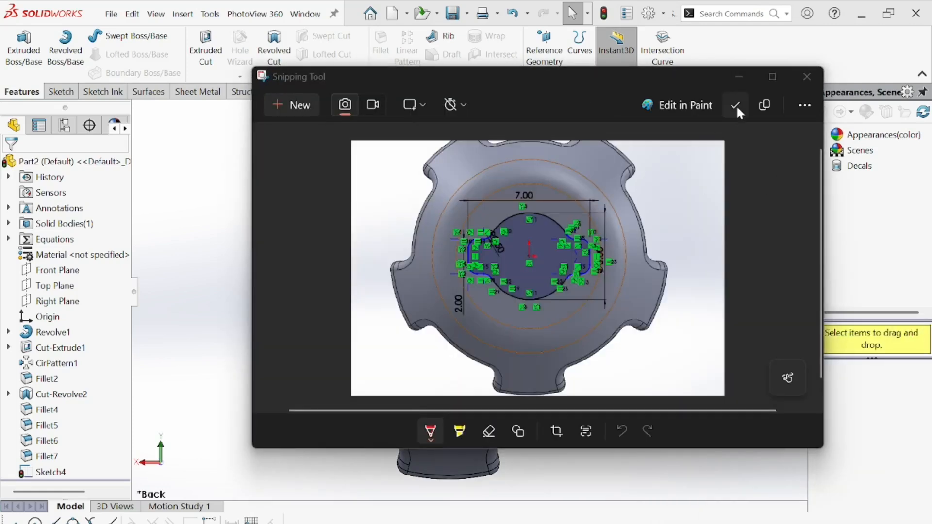
pyautogui.click(735, 106)
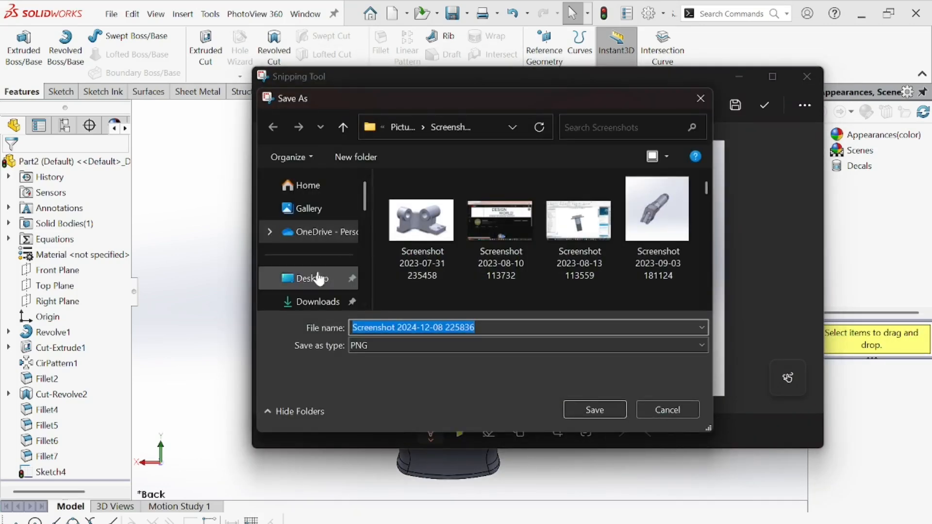
pyautogui.click(311, 279)
pyautogui.click(614, 408)
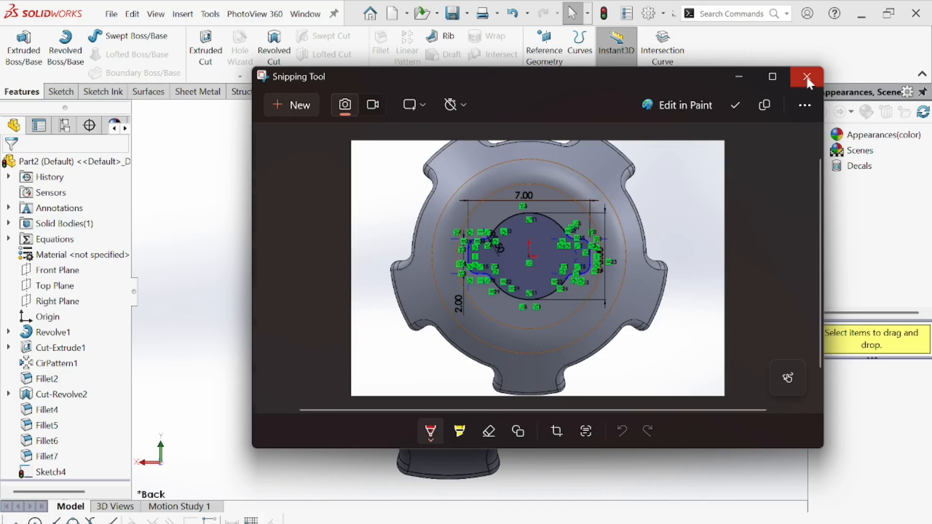
# Close the reference snip and extrude-cut the slotted-circle sketch 15 mm deep, blind, into the end of the handle.
pyautogui.click(806, 76)
pyautogui.scroll(2, 444, 214)
pyautogui.scroll(-2, 444, 221)
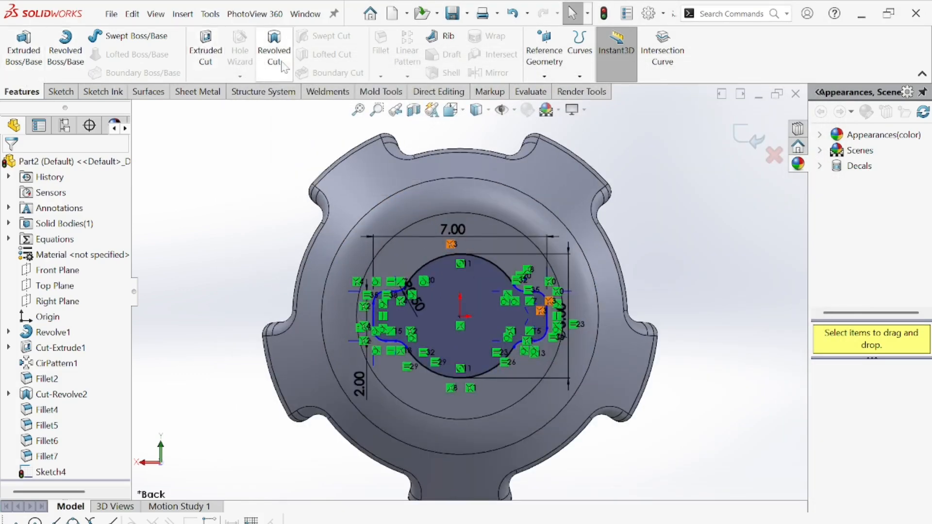
pyautogui.click(210, 48)
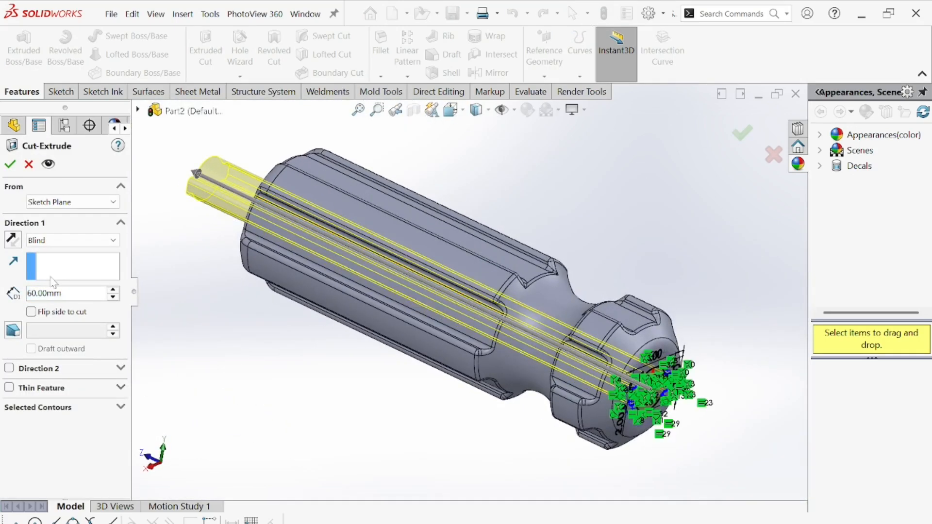
pyautogui.click(57, 240)
pyautogui.click(44, 253)
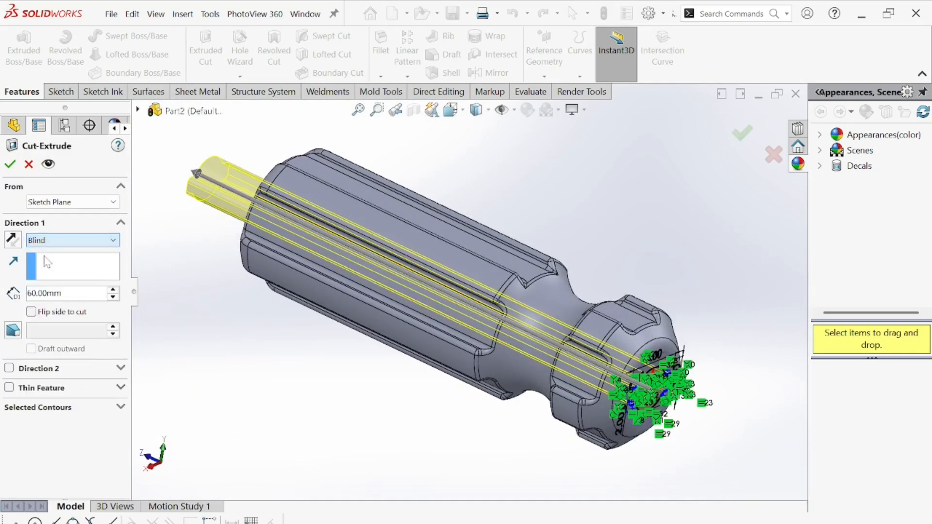
pyautogui.write('1')
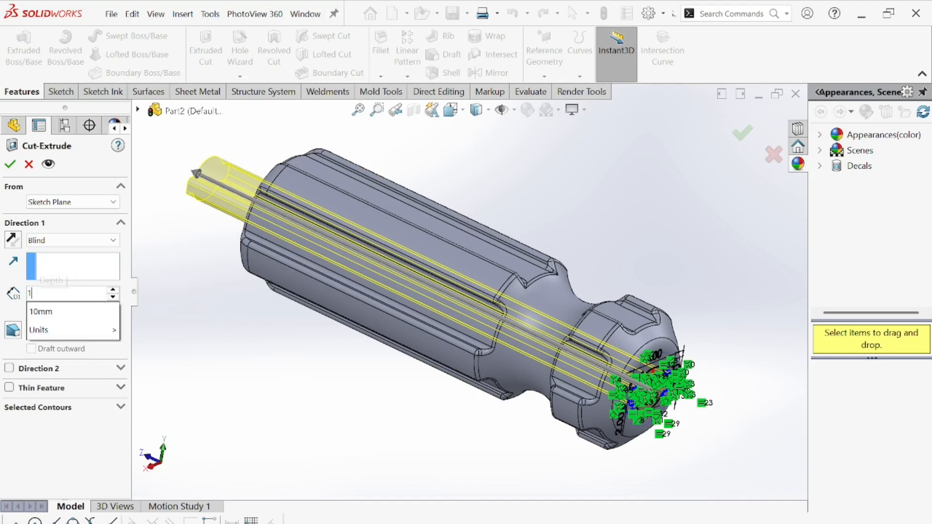
pyautogui.write('5')
pyautogui.press('Return')
# Examine the new slotted hole in the handle's end and the whole body from several angles.
pyautogui.moveTo(369, 272); pyautogui.dragTo(421, 154, button='middle')
pyautogui.click(318, 183)
pyautogui.moveTo(509, 255); pyautogui.dragTo(444, 221, button='middle')
pyautogui.scroll(-2, 504, 217)
pyautogui.scroll(6, 505, 218)
pyautogui.moveTo(506, 220); pyautogui.dragTo(468, 303, button='middle')
pyautogui.scroll(-3, 466, 306)
pyautogui.moveTo(441, 336); pyautogui.dragTo(464, 314, button='middle')
pyautogui.scroll(-2, 446, 290)
pyautogui.scroll(4, 435, 318)
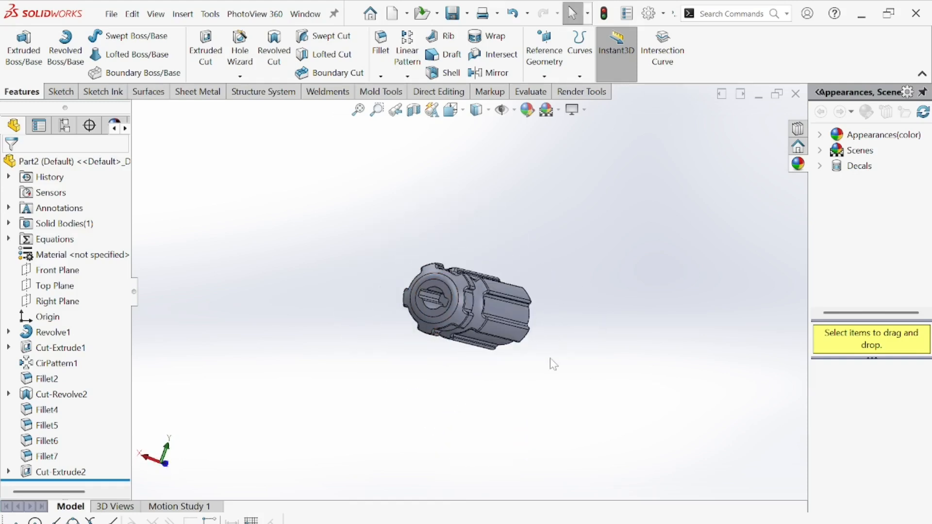
# Browse the appearance library to the Clear Plastic category under Plastic.
pyautogui.click(842, 134)
pyautogui.click(820, 134)
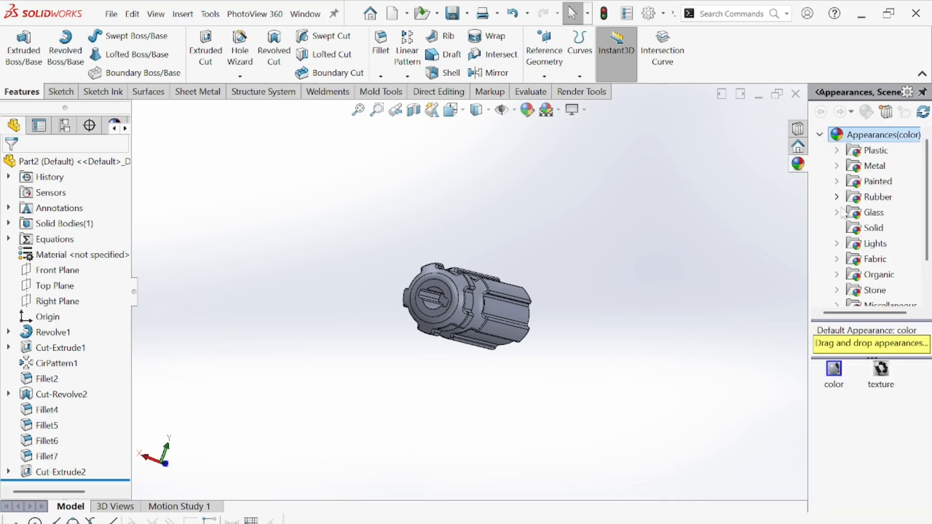
pyautogui.click(875, 152)
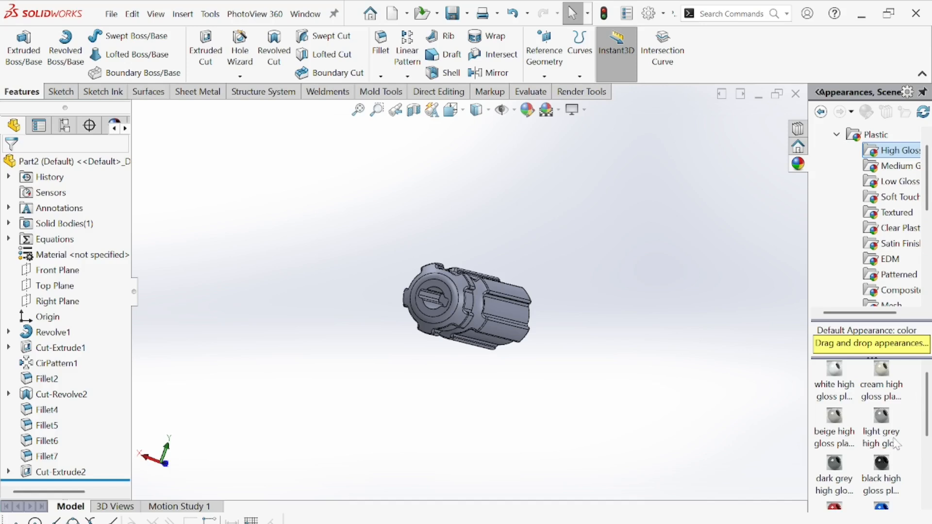
pyautogui.click(897, 237)
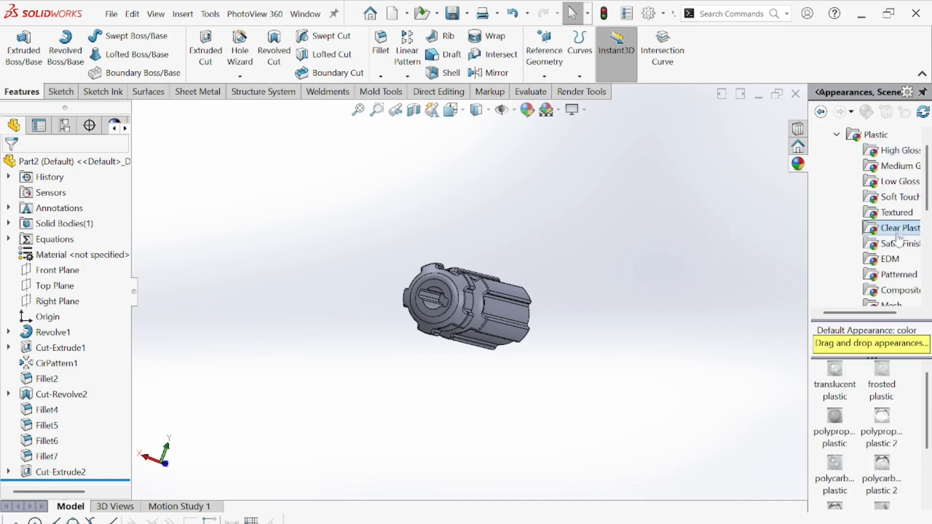
# Try clear plastic appearances for the handle, including frosted plastic, polypropylene plastic and low density polyethylene (LDPE).
pyautogui.doubleClick(882, 374)
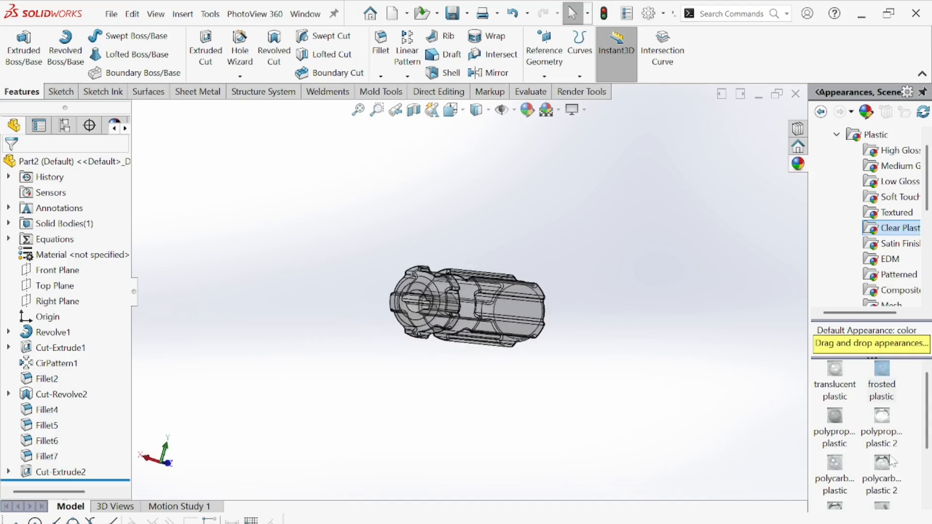
pyautogui.click(835, 423)
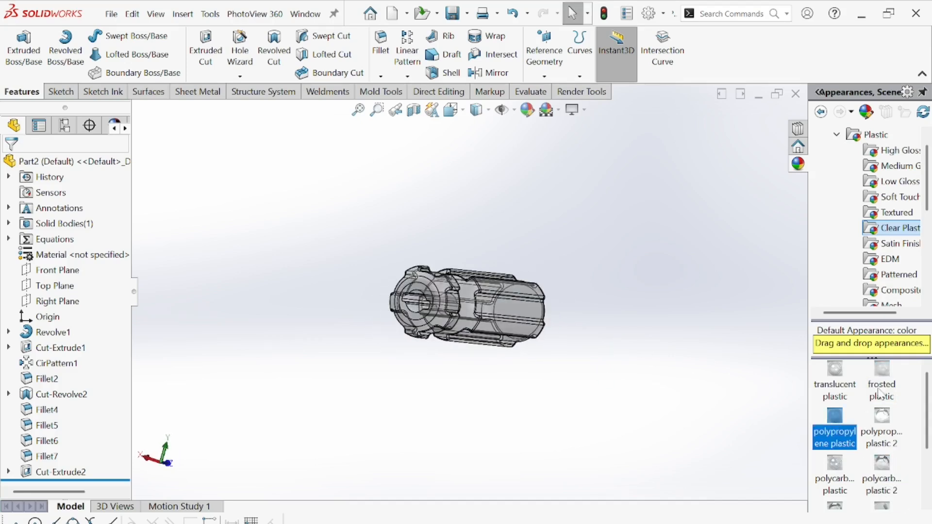
pyautogui.scroll(-2, 927, 393)
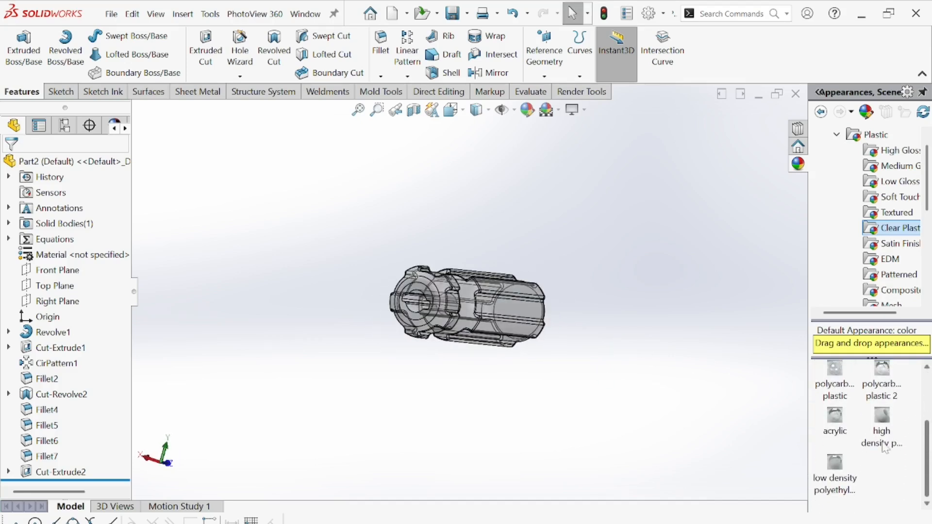
pyautogui.click(847, 466)
pyautogui.moveTo(647, 392); pyautogui.dragTo(581, 362, button='middle')
pyautogui.scroll(-3, 581, 362)
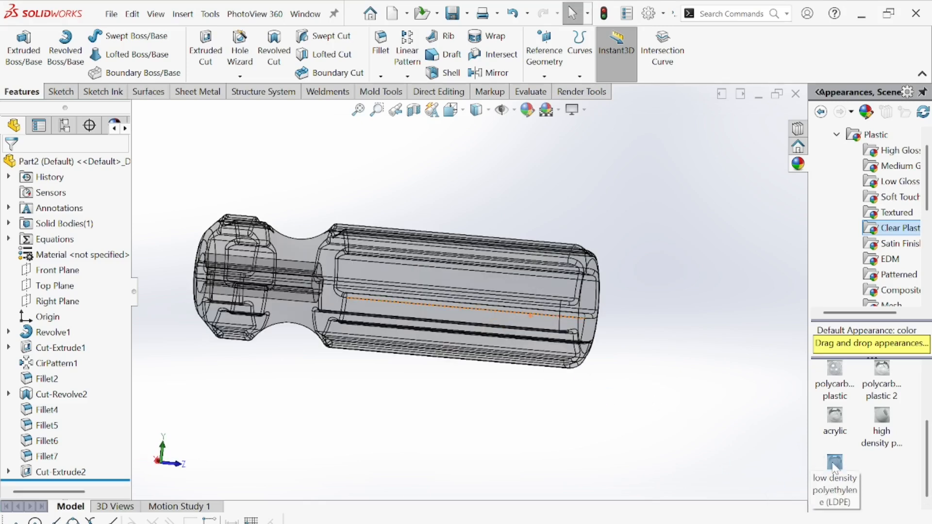
pyautogui.moveTo(835, 466)
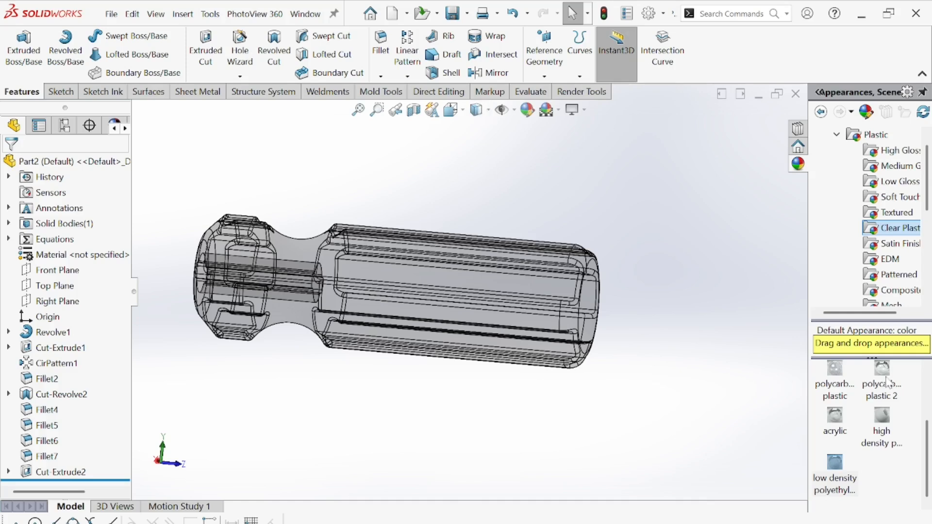
# Apply the high density polyethylene appearance to the whole handle part.
pyautogui.moveTo(882, 437); pyautogui.dragTo(563, 350)
pyautogui.moveTo(564, 350); pyautogui.dragTo(617, 330, button='middle')
pyautogui.scroll(2, 447, 284)
pyautogui.moveTo(447, 287)
pyautogui.mouseDown(button='middle')
pyautogui.moveTo(451, 304)
pyautogui.moveTo(455, 291)
pyautogui.mouseUp(button='middle')
pyautogui.scroll(-3, 461, 242)
pyautogui.moveTo(465, 226); pyautogui.dragTo(536, 202, button='middle')
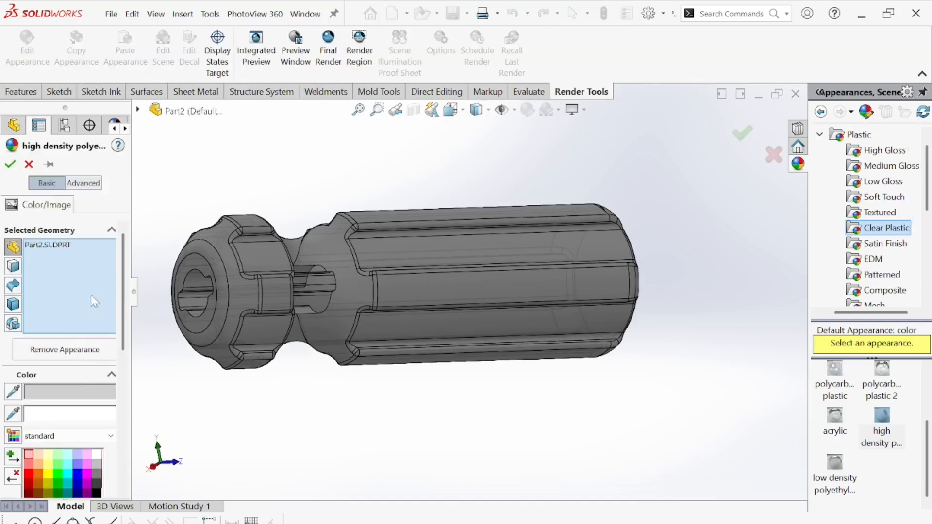
# Set the colour of the high density polyethylene appearance to light blue, RGB 128, 128, 255.
pyautogui.moveTo(124, 306); pyautogui.dragTo(130, 367)
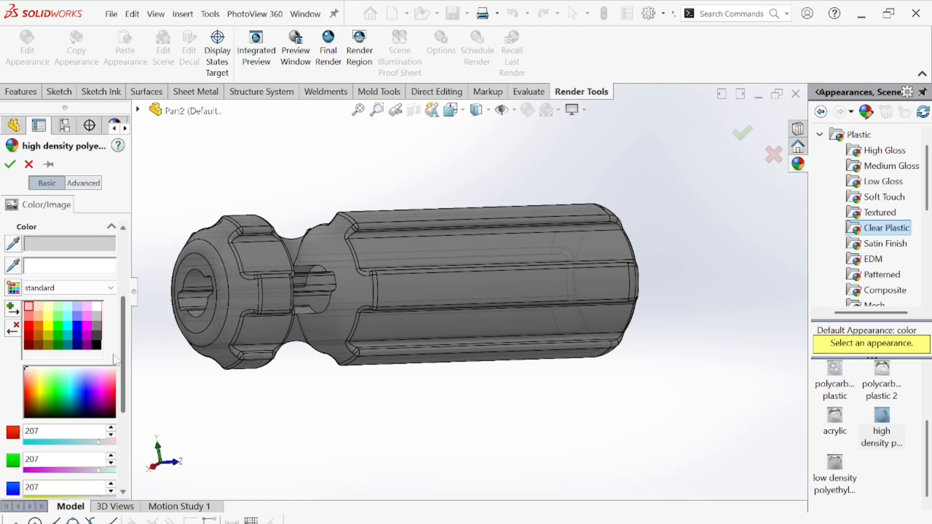
pyautogui.click(77, 324)
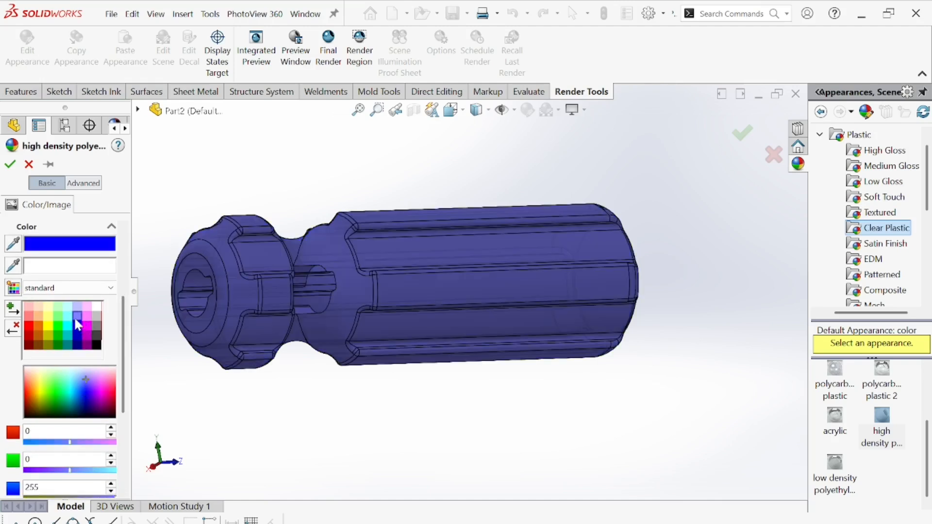
pyautogui.click(75, 319)
pyautogui.scroll(2, 195, 283)
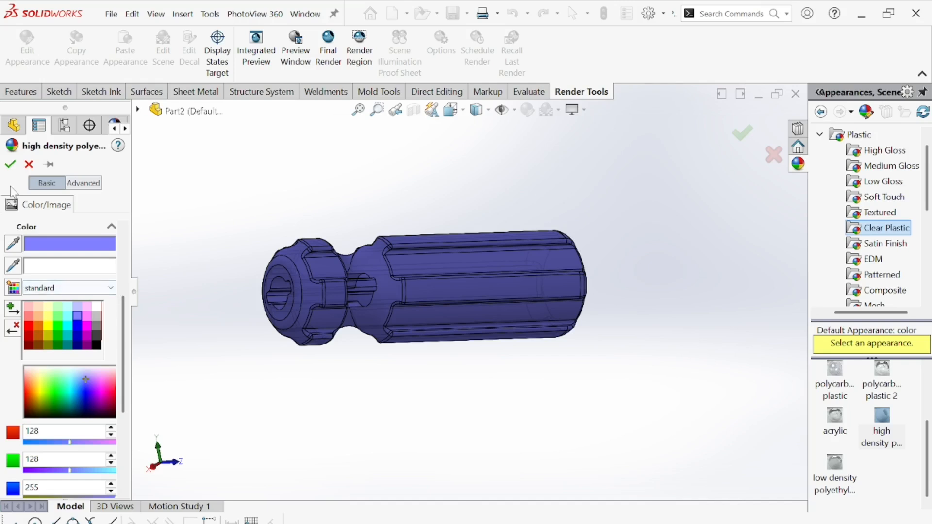
pyautogui.click(13, 170)
# Fillet the edges of the slotted hole's bottom face with a 0.5 mm radius.
pyautogui.moveTo(529, 292); pyautogui.dragTo(437, 267, button='middle')
pyautogui.scroll(-2, 473, 271)
pyautogui.scroll(-3, 427, 266)
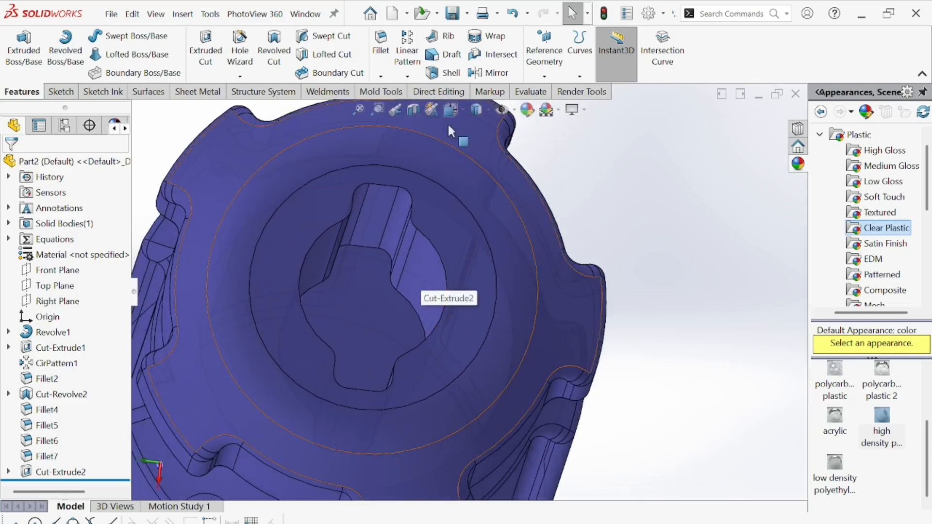
pyautogui.scroll(-5, 345, 272)
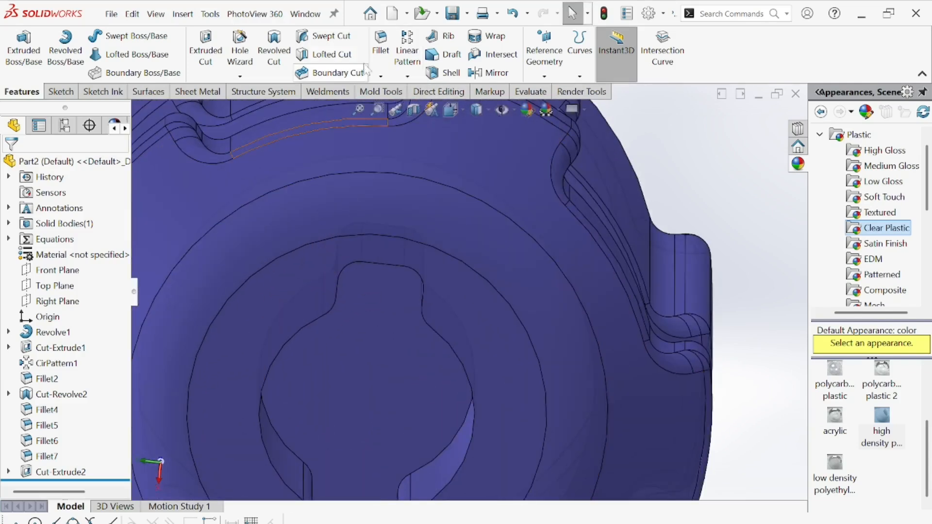
pyautogui.click(381, 44)
pyautogui.click(397, 391)
pyautogui.moveTo(396, 391); pyautogui.dragTo(391, 349, button='middle')
pyautogui.scroll(3, 398, 345)
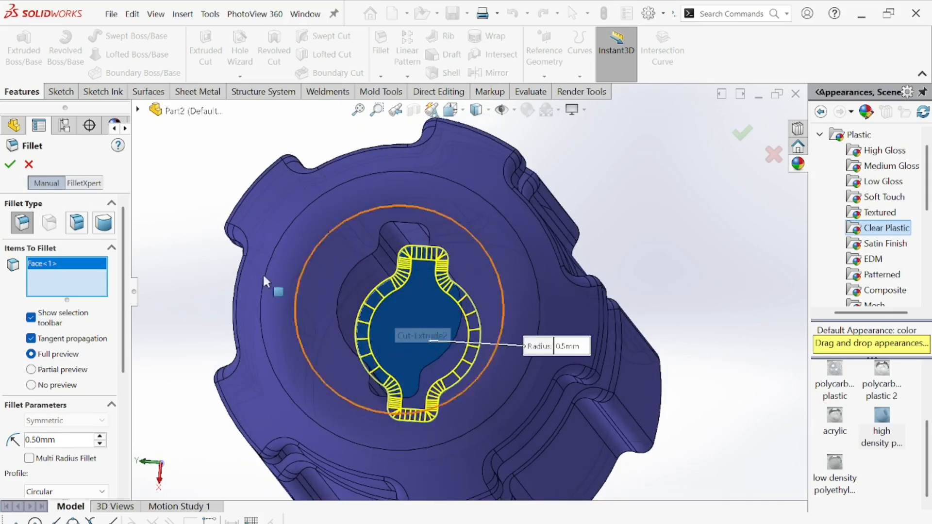
# Examine the filleted blue handle from the hole end and from the side.
pyautogui.scroll(5, 441, 319)
pyautogui.moveTo(442, 320); pyautogui.dragTo(329, 385, button='middle')
pyautogui.scroll(-3, 329, 385)
pyautogui.moveTo(368, 307); pyautogui.dragTo(602, 384, button='middle')
pyautogui.scroll(3, 405, 225)
pyautogui.scroll(-3, 511, 299)
pyautogui.moveTo(511, 299); pyautogui.dragTo(458, 319, button='middle')
pyautogui.scroll(3, 453, 319)
pyautogui.scroll(-2, 458, 319)
pyautogui.moveTo(538, 275); pyautogui.dragTo(606, 236, button='middle')
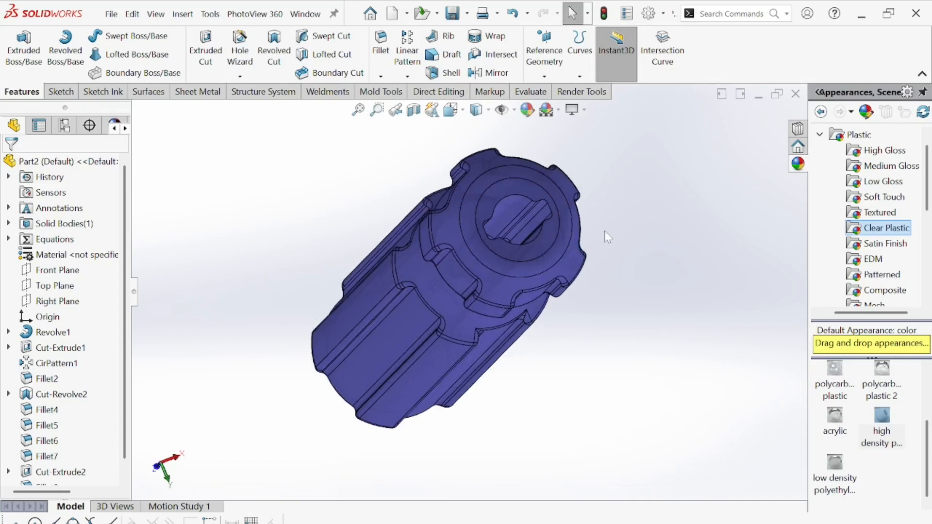
pyautogui.moveTo(487, 262); pyautogui.dragTo(655, 288, button='middle')
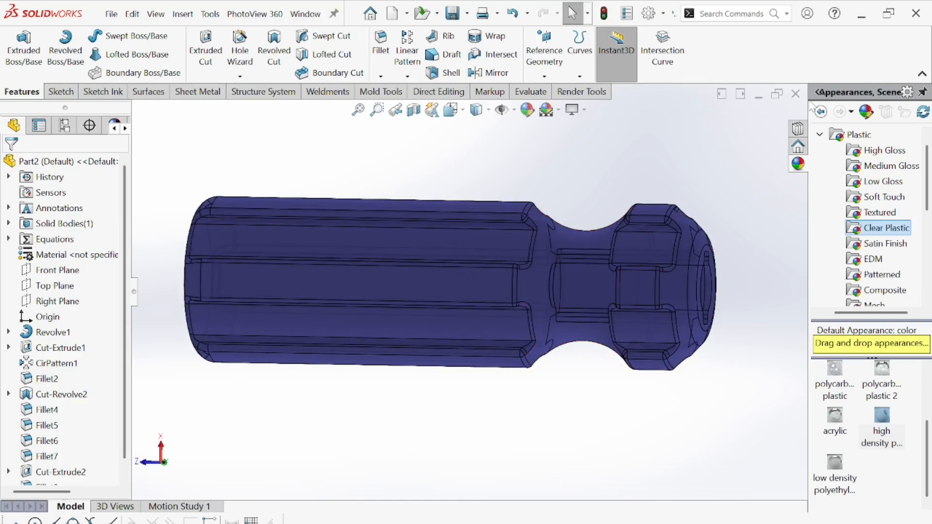
# Save the part to the Desktop under the file name "screw driver handel".
pyautogui.hotkey('ctrl', 's')
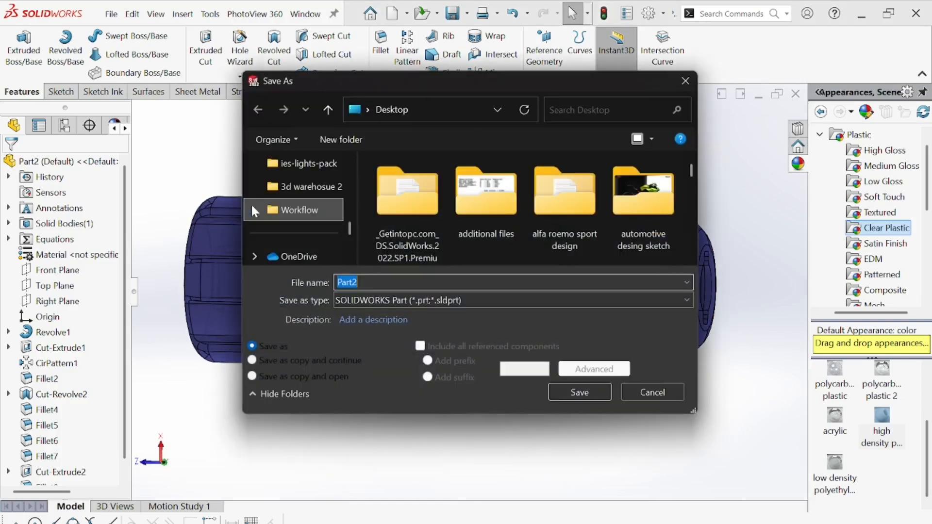
pyautogui.moveTo(351, 247); pyautogui.dragTo(353, 203)
pyautogui.click(313, 213)
pyautogui.scroll(-5, 307, 220)
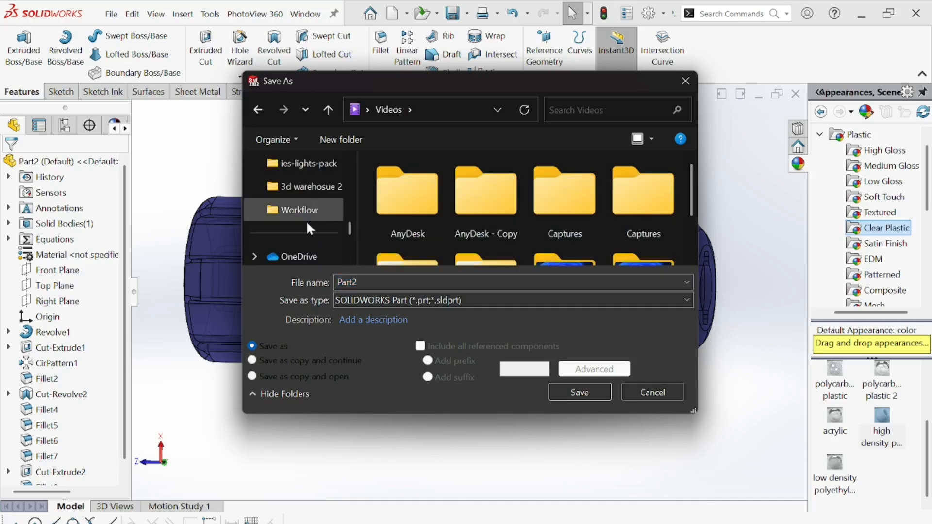
pyautogui.scroll(6, 302, 213)
pyautogui.scroll(5, 301, 199)
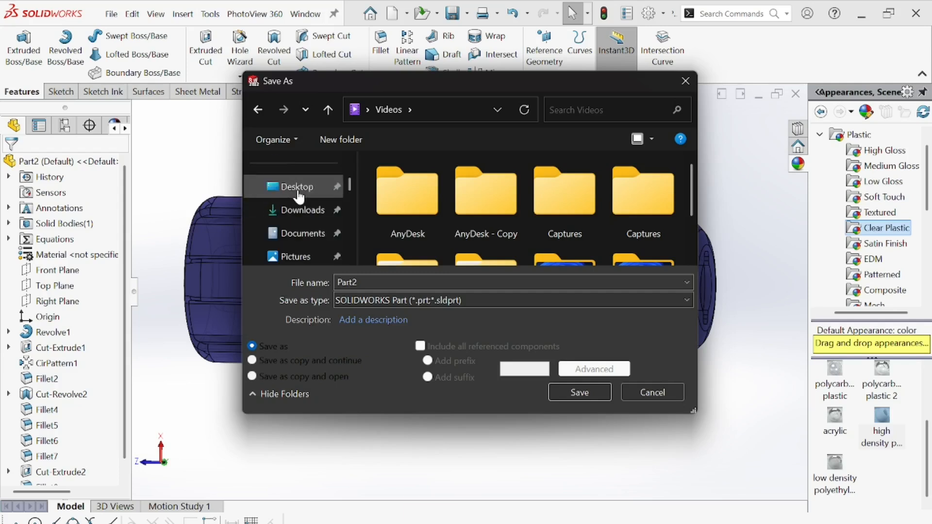
pyautogui.scroll(-2, 296, 215)
pyautogui.click(296, 211)
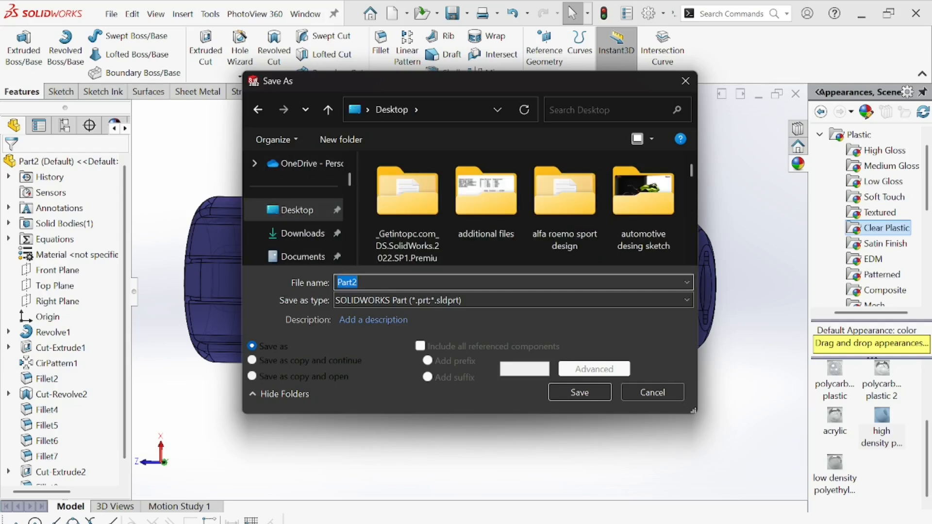
pyautogui.write('screw driver handel')
pyautogui.press('Return')
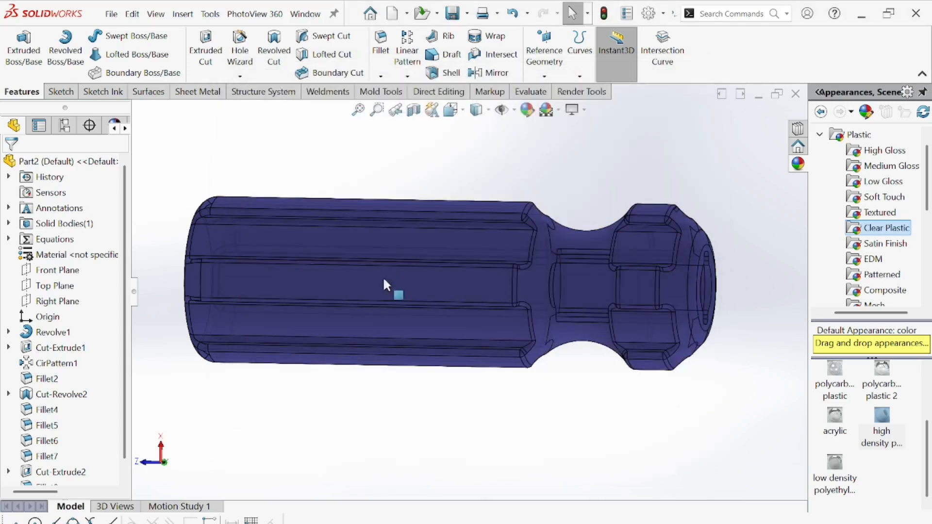
# Close the handle document and create a new part document.
pyautogui.click(796, 94)
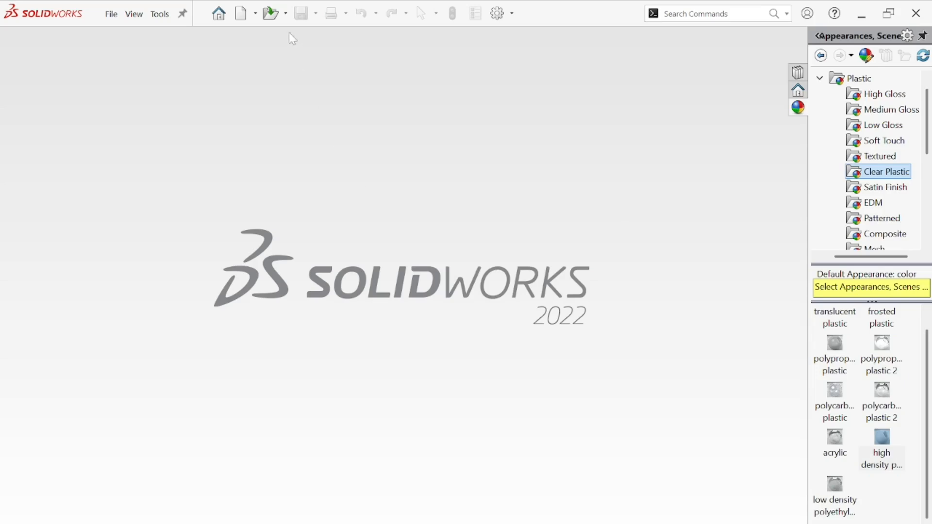
pyautogui.click(241, 13)
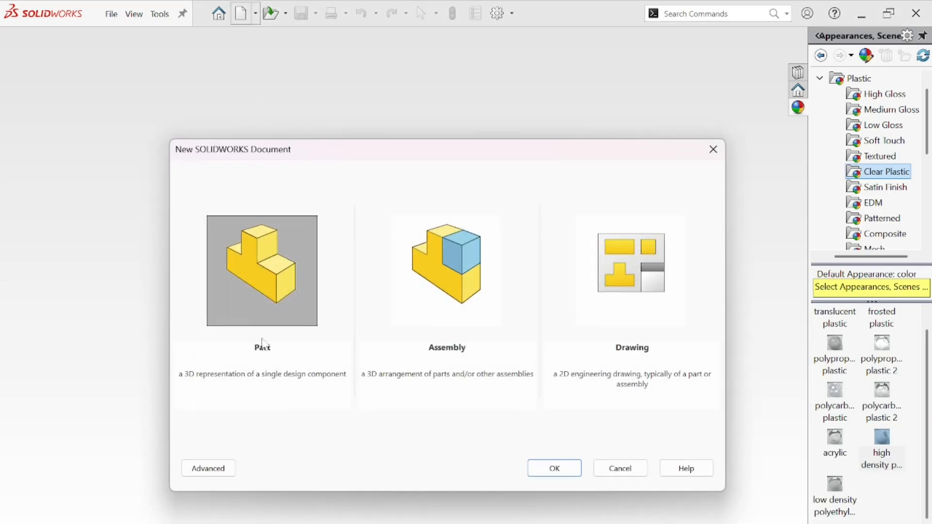
pyautogui.click(555, 468)
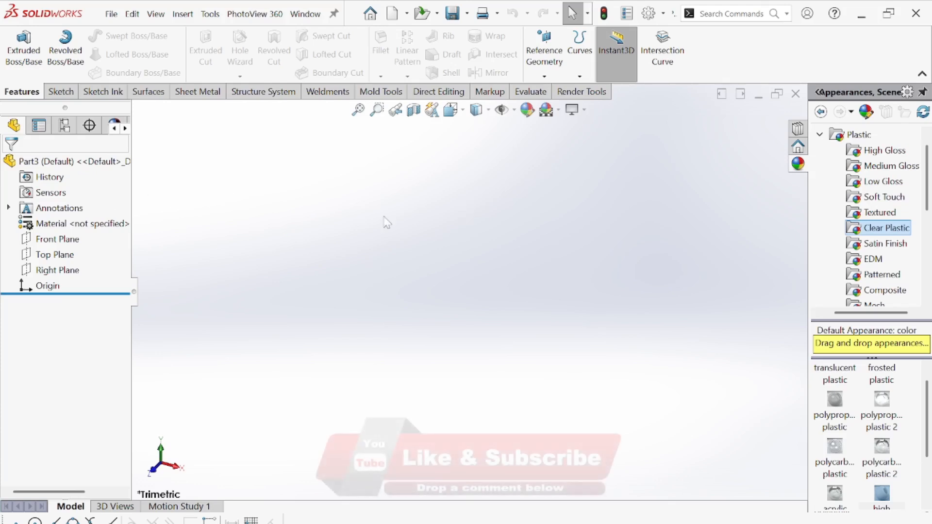
# Start a sketch on the Top Plane and draw a circle centred on the origin with a radius of about 0.023.
pyautogui.click(62, 239)
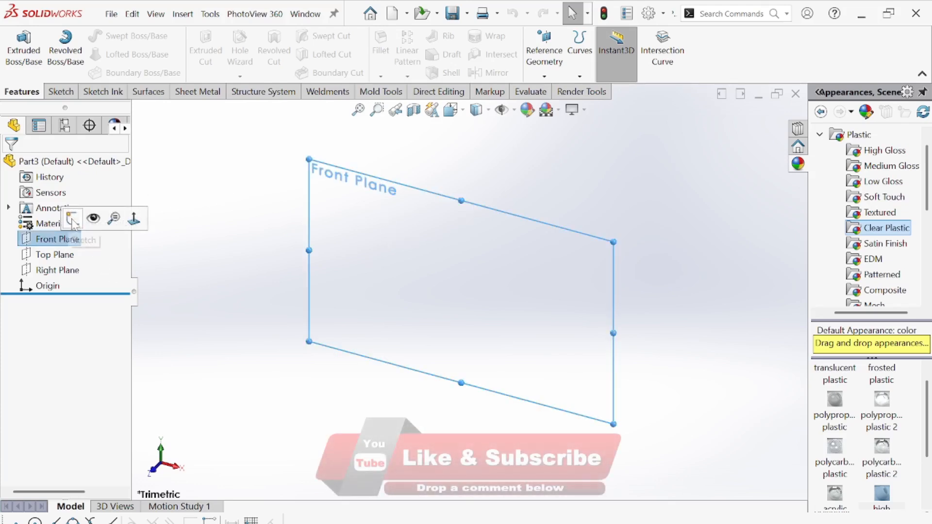
pyautogui.click(60, 257)
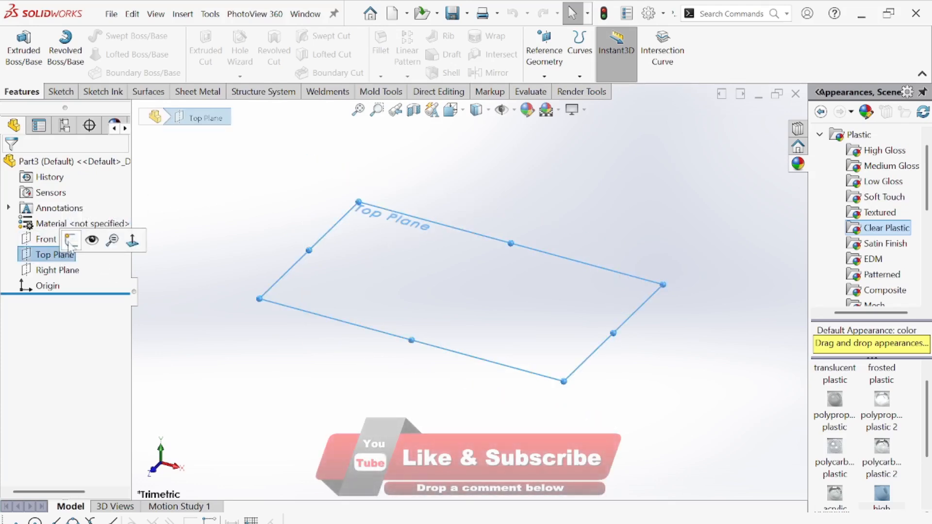
pyautogui.click(70, 240)
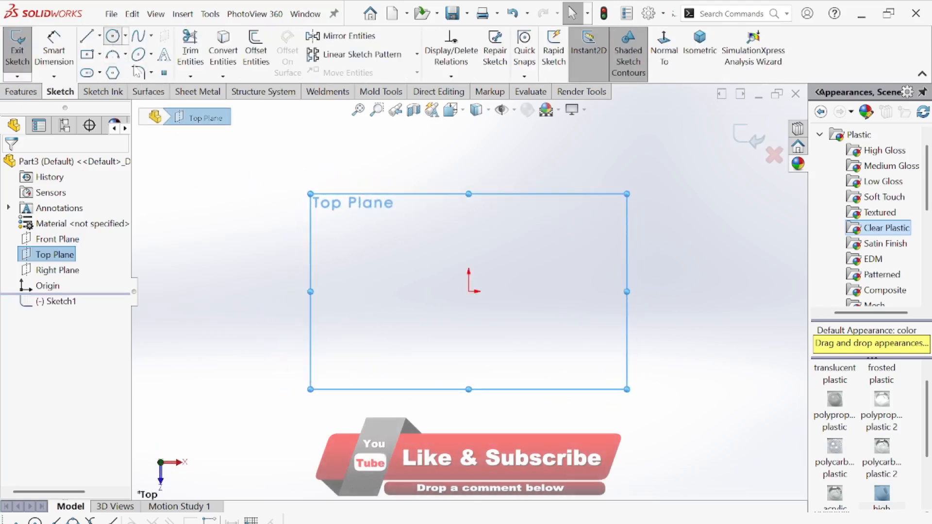
pyautogui.click(112, 36)
pyautogui.click(468, 291)
pyautogui.click(507, 304)
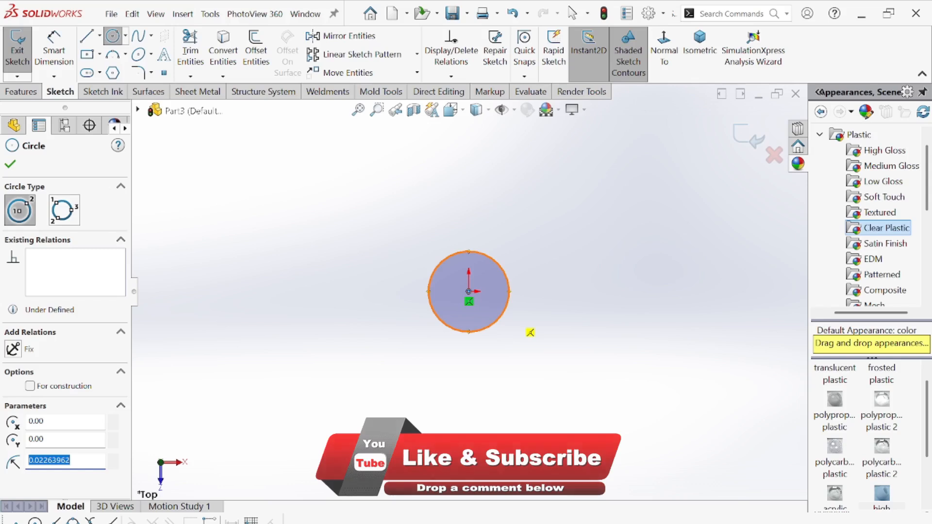
pyautogui.click(872, 520)
pyautogui.click(854, 481)
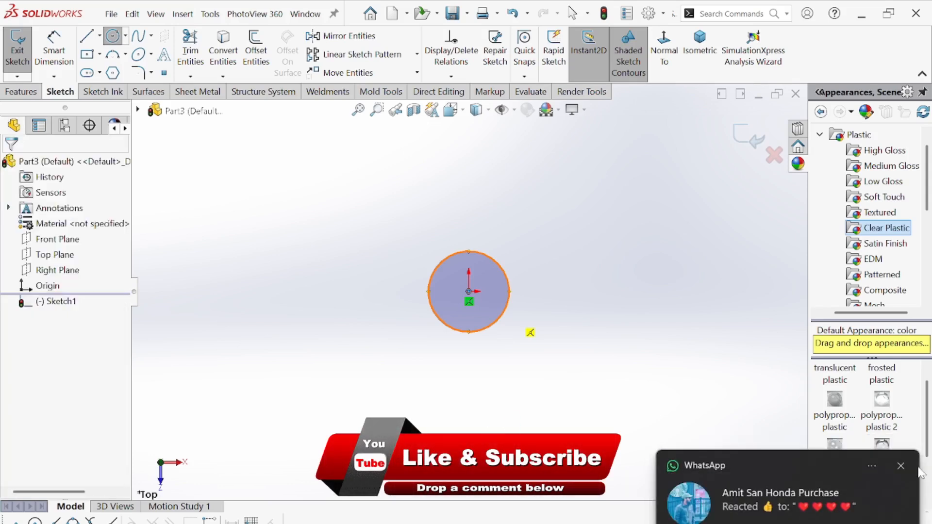
pyautogui.click(901, 466)
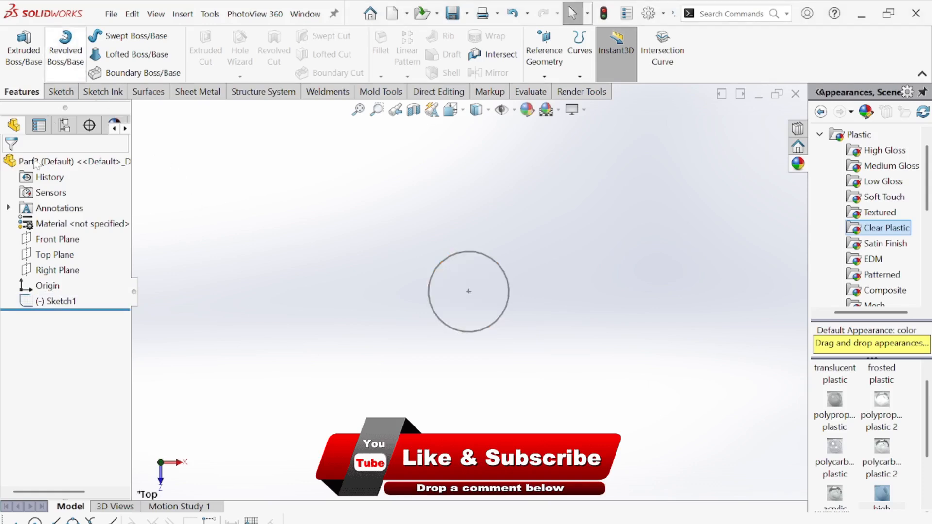
pyautogui.click(60, 92)
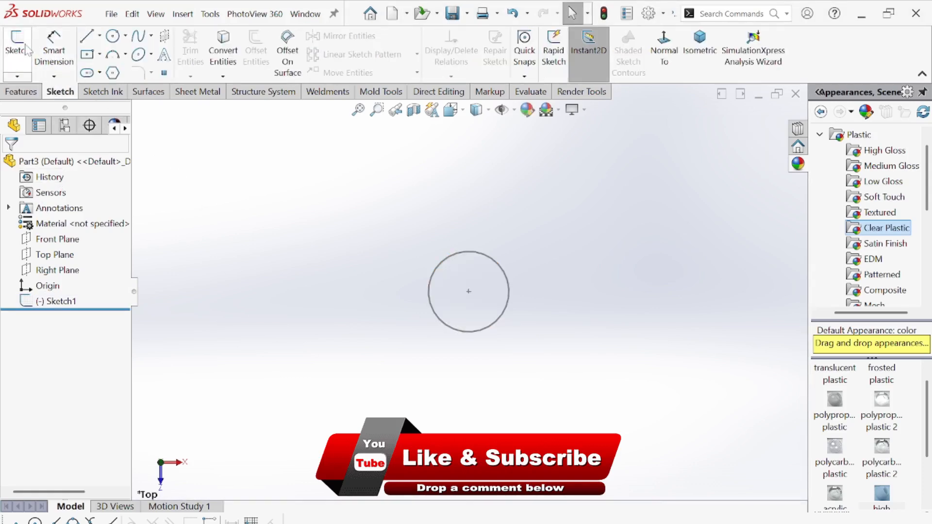
pyautogui.click(54, 51)
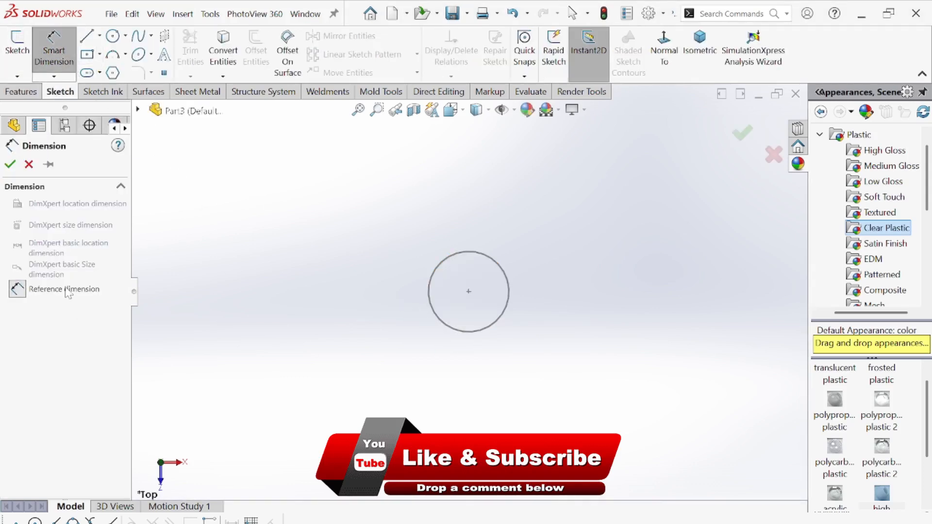
pyautogui.click(28, 165)
# Reopen the circle's sketch for editing and set the circle's diameter to 5 mm.
pyautogui.click(68, 303)
pyautogui.click(80, 267)
pyautogui.click(54, 51)
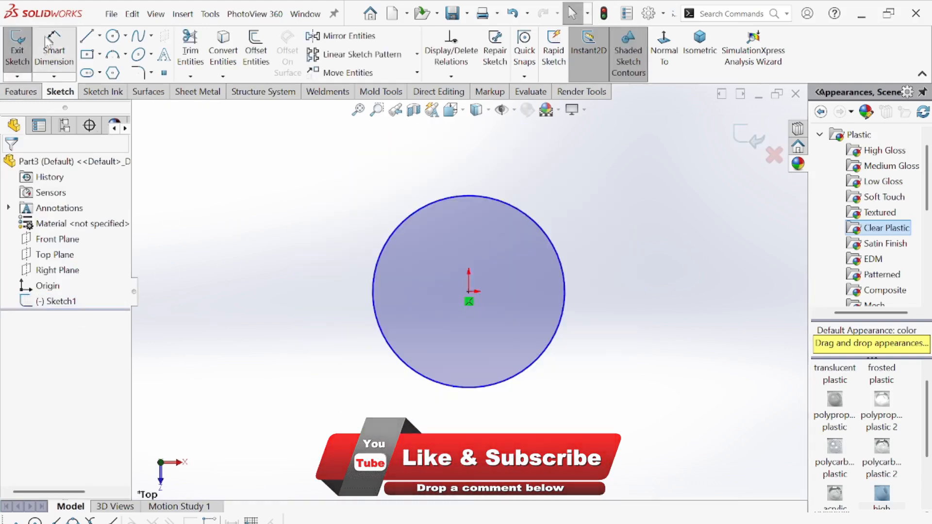
pyautogui.click(565, 298)
pyautogui.click(670, 305)
pyautogui.write('5')
pyautogui.press('Return')
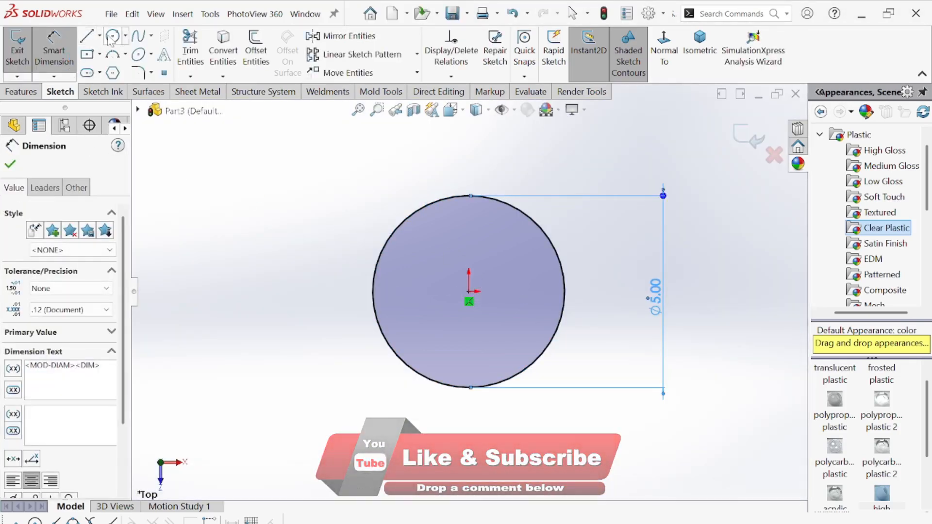
# Draw a centre rectangle on the origin, about 6.8 mm wide and 1.4 mm high, across the circle.
pyautogui.click(87, 54)
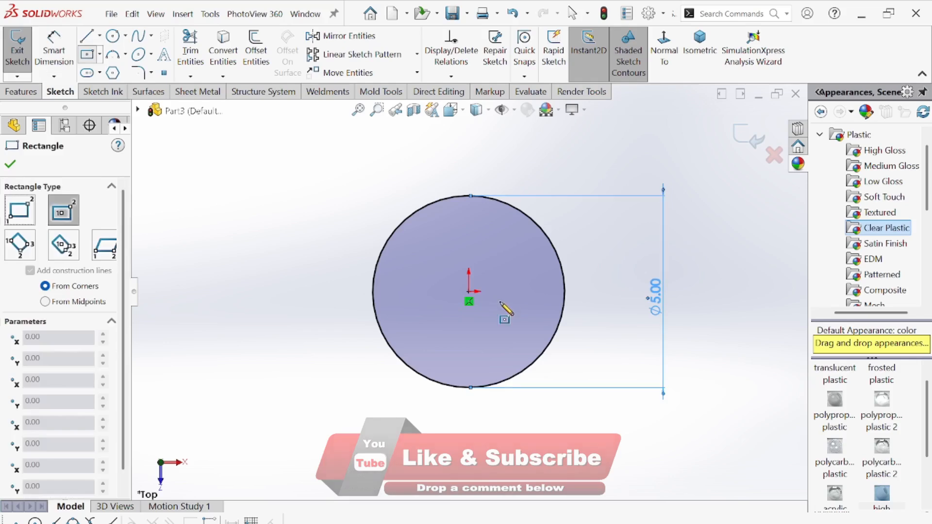
pyautogui.click(468, 292)
pyautogui.click(599, 318)
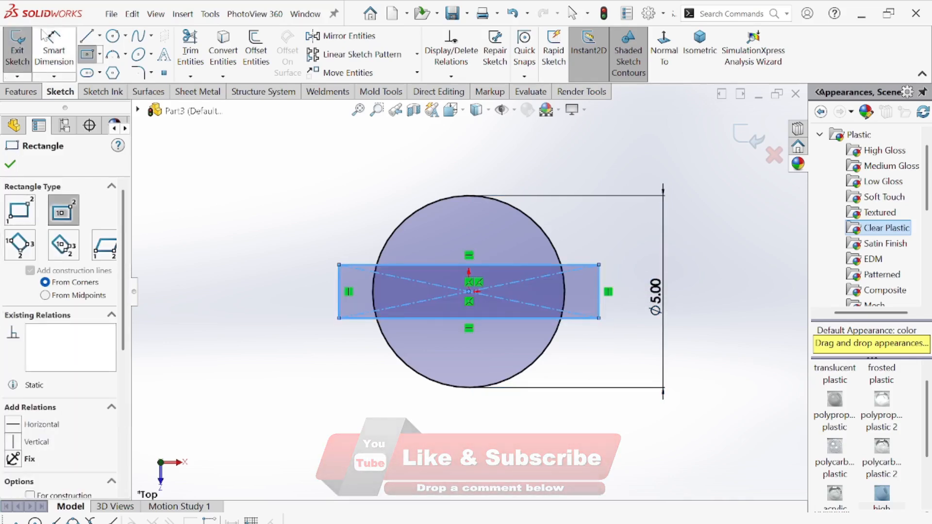
pyautogui.press('Escape')
# Set the rectangle's height to 2 mm and its width to 7 mm.
pyautogui.click(338, 305)
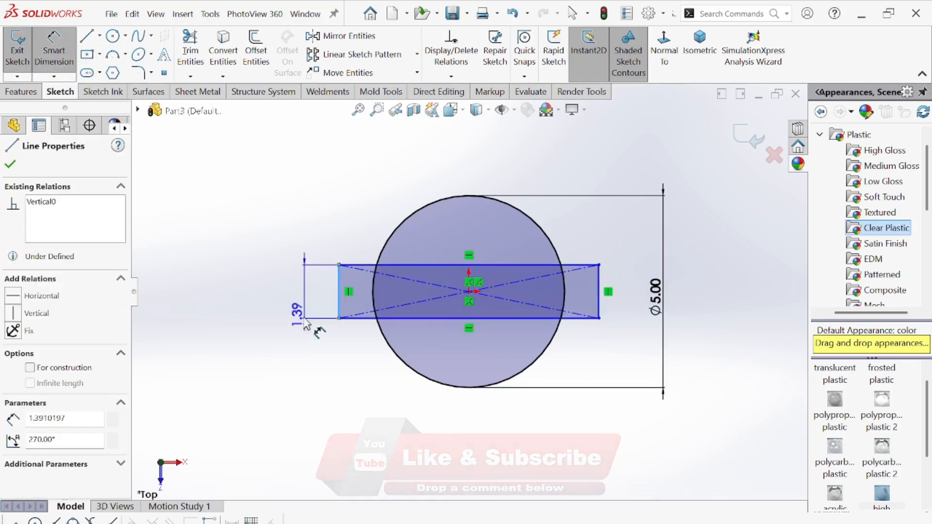
pyautogui.click(306, 318)
pyautogui.write('2')
pyautogui.press('Return')
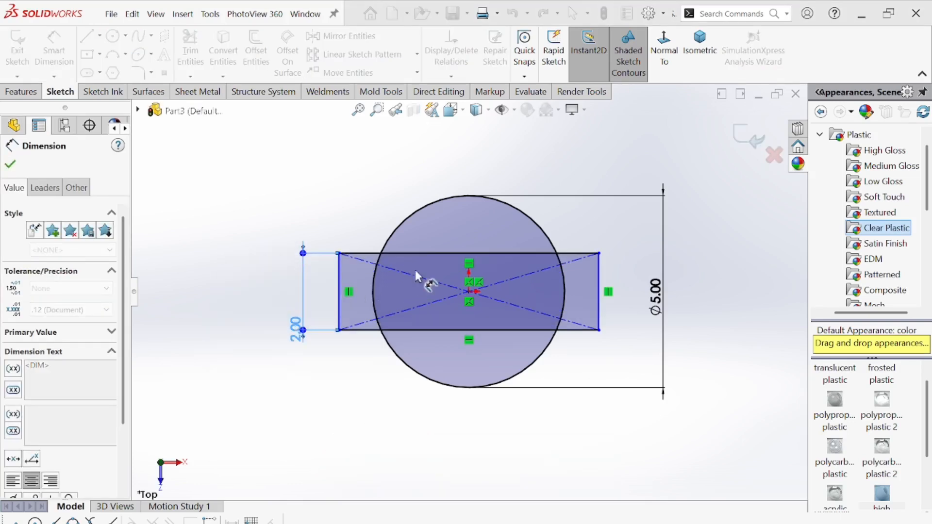
pyautogui.click(433, 253)
pyautogui.click(443, 183)
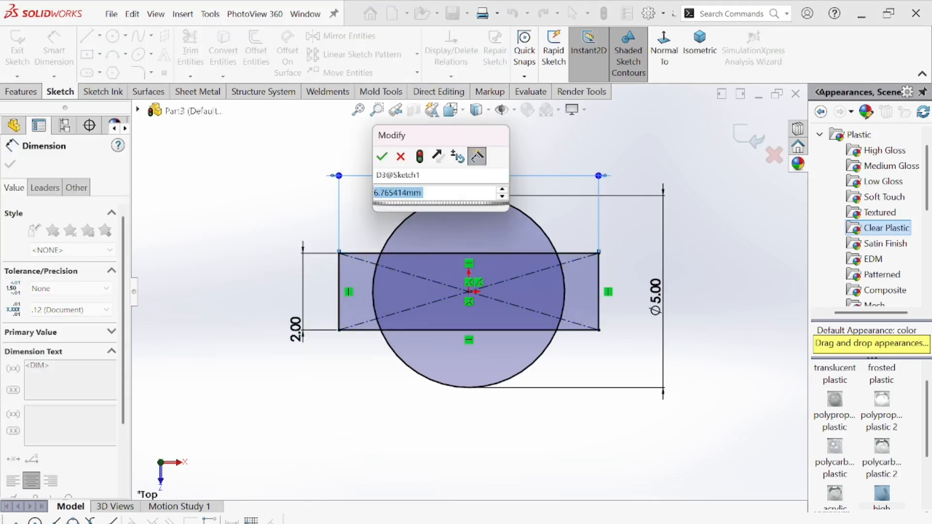
pyautogui.write('7')
pyautogui.press('Return')
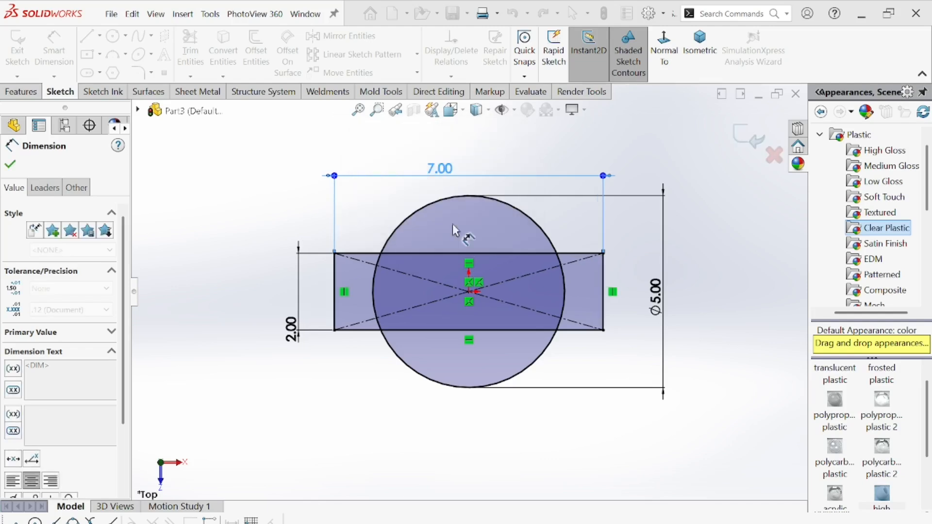
pyautogui.click(10, 164)
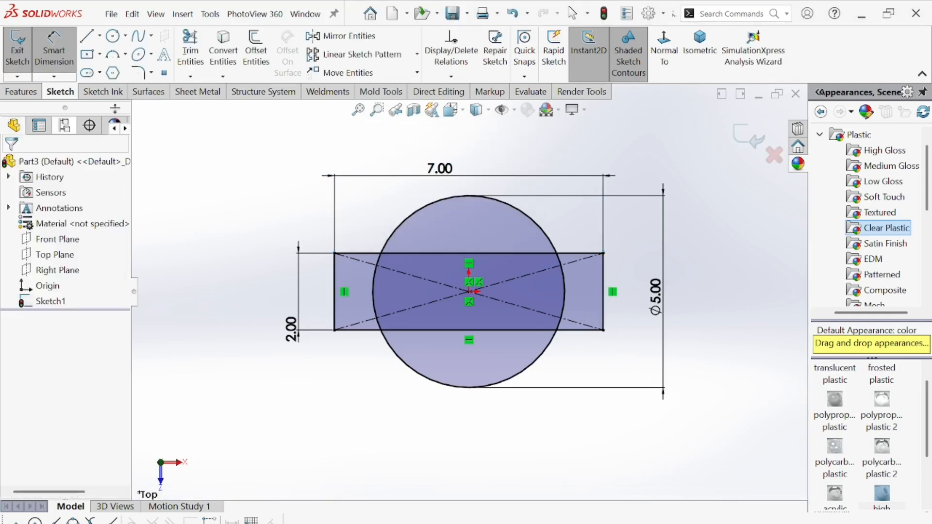
# Trim the inner rectangle edges, diagonals and circle arcs so that only the combined outer outline remains.
pyautogui.click(190, 48)
pyautogui.scroll(-2, 368, 291)
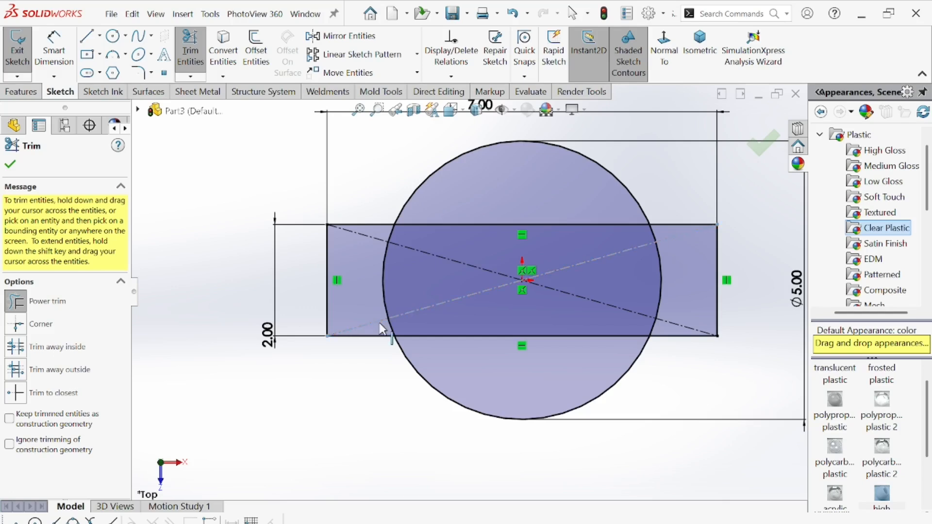
pyautogui.click(377, 244)
pyautogui.moveTo(474, 199)
pyautogui.mouseDown()
pyautogui.moveTo(389, 277)
pyautogui.moveTo(380, 246)
pyautogui.mouseUp()
pyautogui.moveTo(653, 245)
pyautogui.mouseDown()
pyautogui.moveTo(669, 266)
pyautogui.moveTo(658, 322)
pyautogui.moveTo(574, 284)
pyautogui.moveTo(527, 295)
pyautogui.mouseUp()
pyautogui.moveTo(513, 376); pyautogui.dragTo(153, 220)
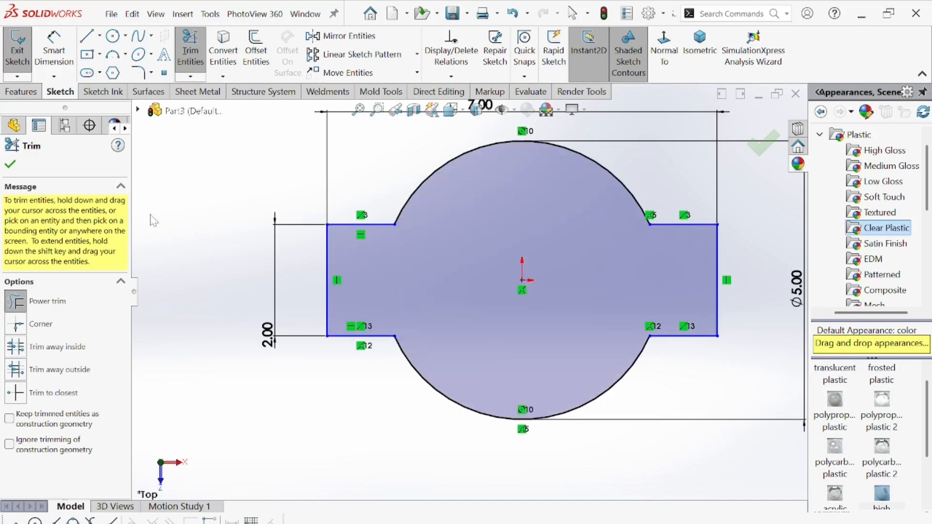
pyautogui.click(10, 164)
# Fillet all eight corners of the trimmed outline with a 0.50 mm radius.
pyautogui.click(139, 73)
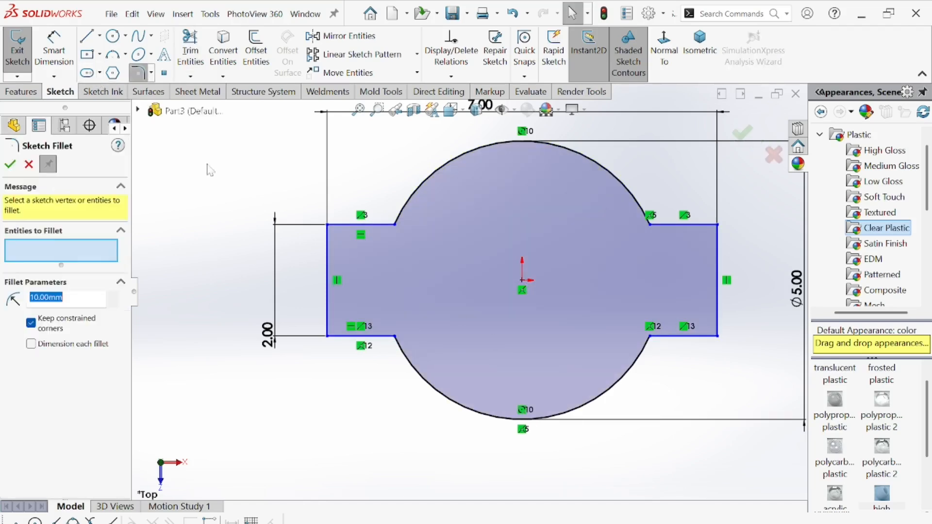
pyautogui.moveTo(293, 194); pyautogui.dragTo(766, 424)
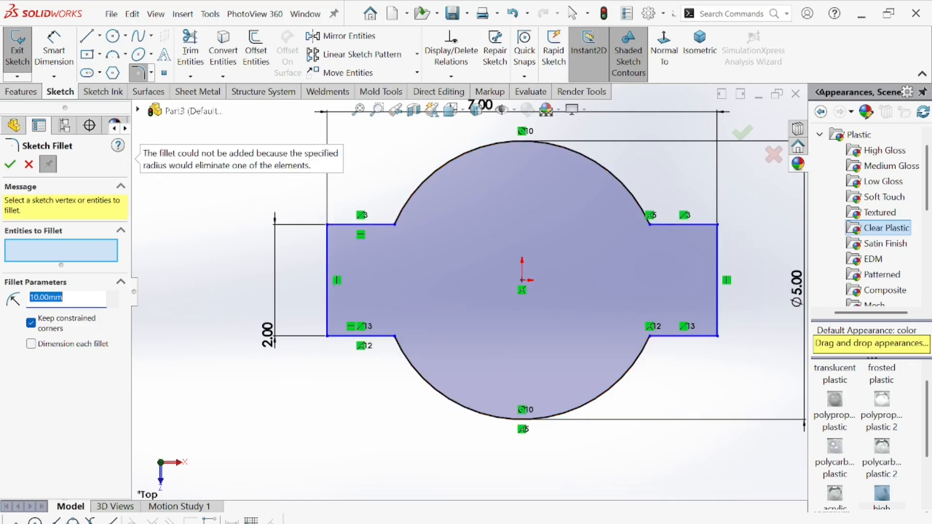
pyautogui.moveTo(233, 184)
pyautogui.mouseDown()
pyautogui.moveTo(621, 364)
pyautogui.moveTo(763, 402)
pyautogui.mouseUp()
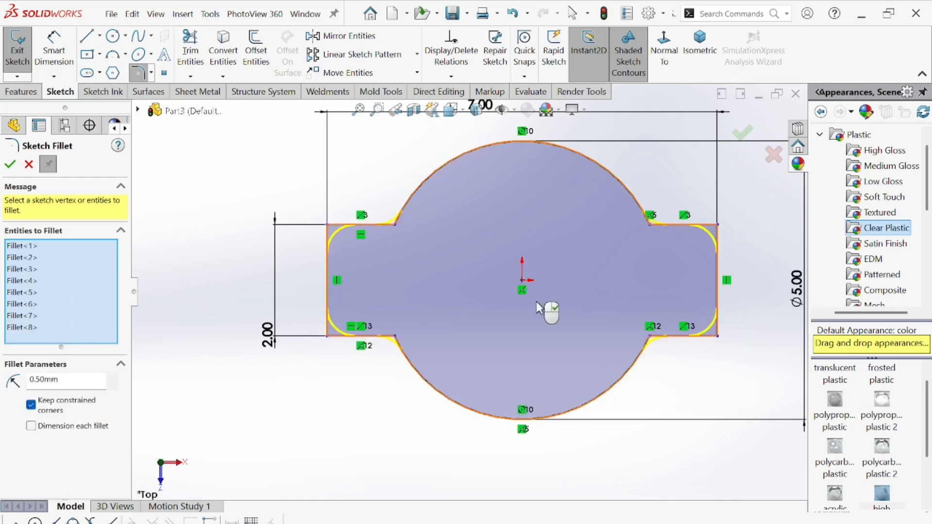
pyautogui.click(10, 164)
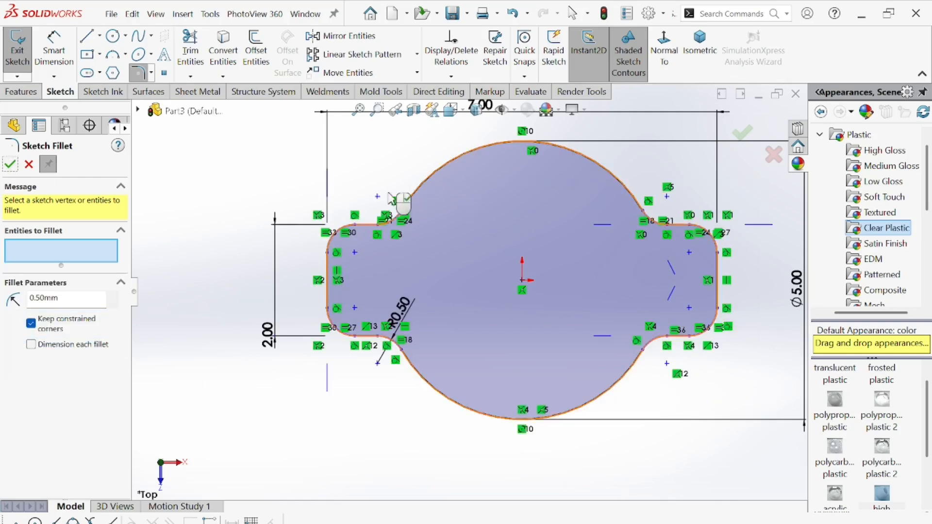
pyautogui.click(21, 91)
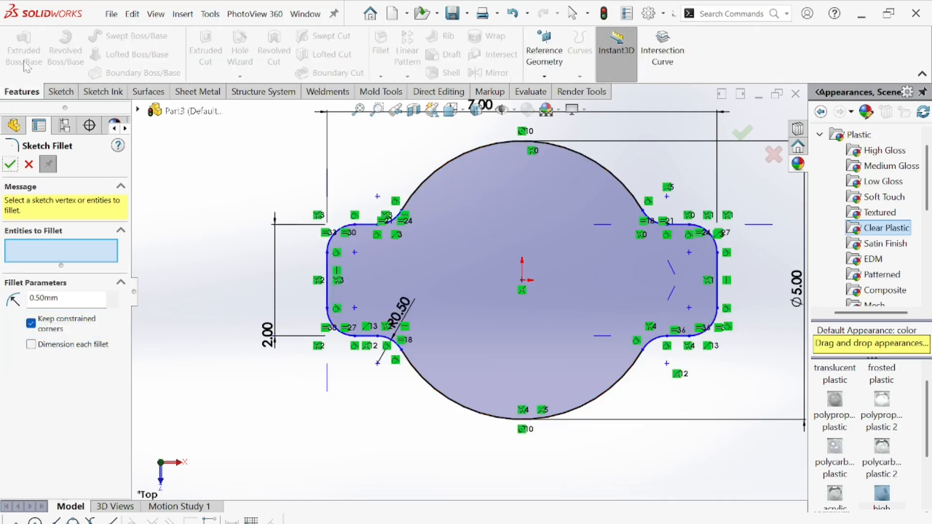
pyautogui.click(9, 164)
# Extrude the filleted profile as a blind boss with a depth of 10 mm.
pyautogui.click(23, 49)
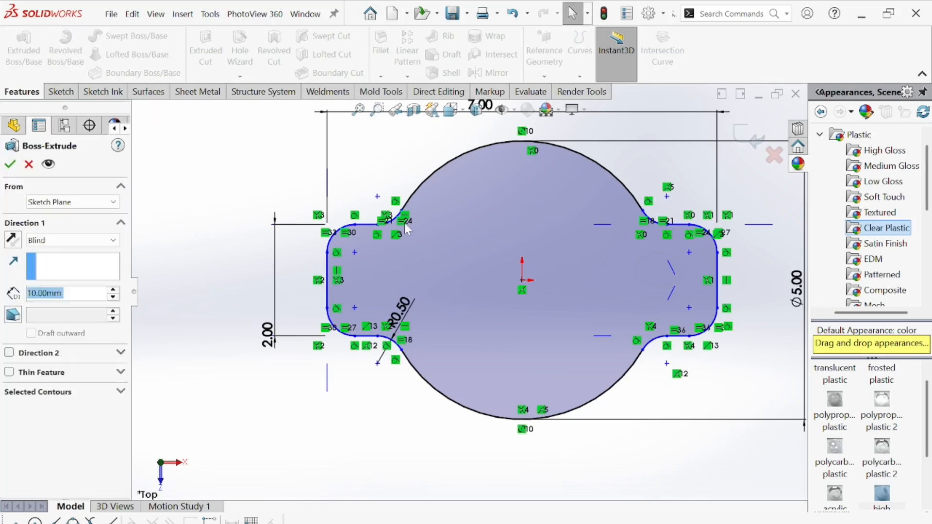
pyautogui.moveTo(442, 252)
pyautogui.mouseDown(button='middle')
pyautogui.moveTo(343, 251)
pyautogui.moveTo(389, 329)
pyautogui.moveTo(385, 286)
pyautogui.mouseUp(button='middle')
pyautogui.moveTo(316, 302); pyautogui.dragTo(329, 358, button='middle')
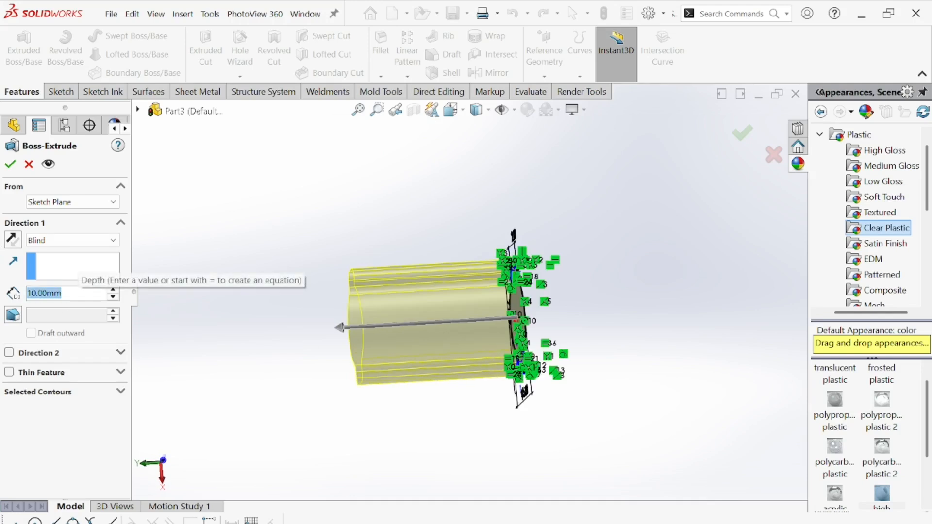
pyautogui.write('5')
pyautogui.press('Return')
pyautogui.moveTo(431, 320); pyautogui.dragTo(429, 349, button='middle')
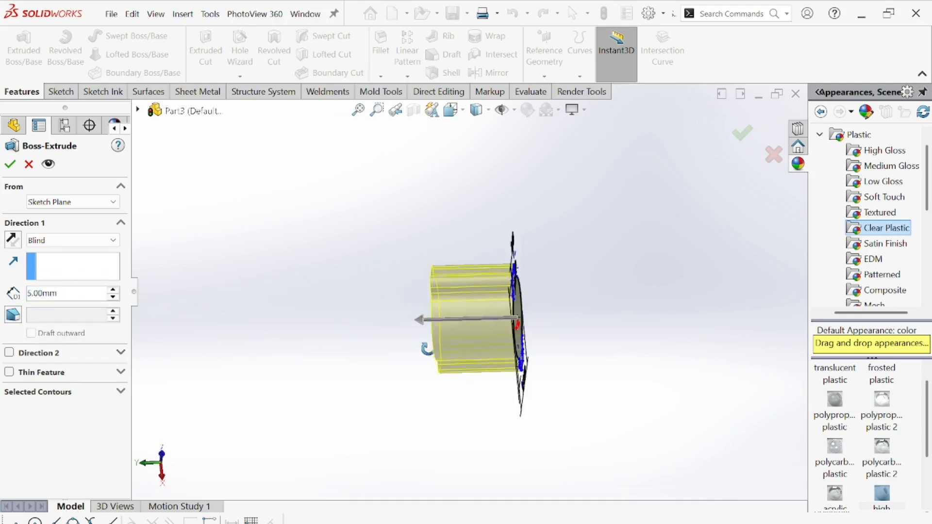
pyautogui.write('10')
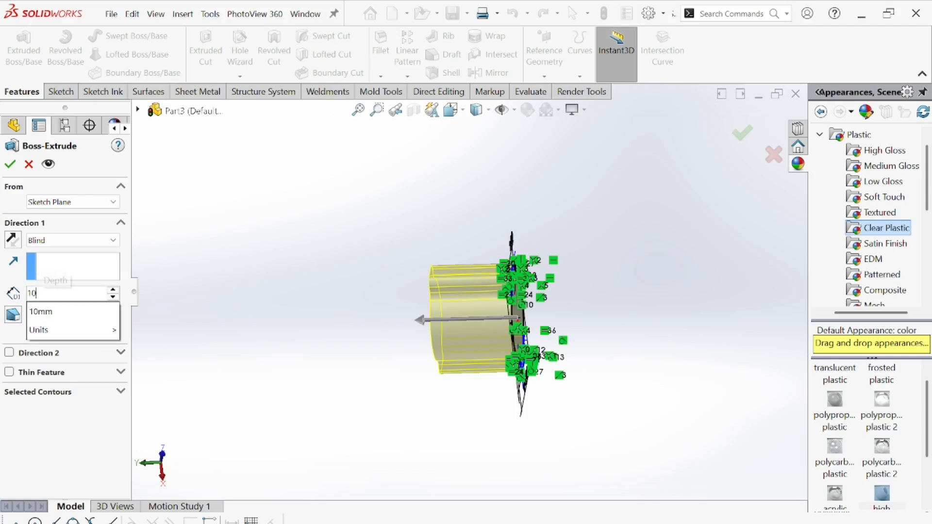
pyautogui.press('Return')
pyautogui.moveTo(339, 301); pyautogui.dragTo(381, 282, button='middle')
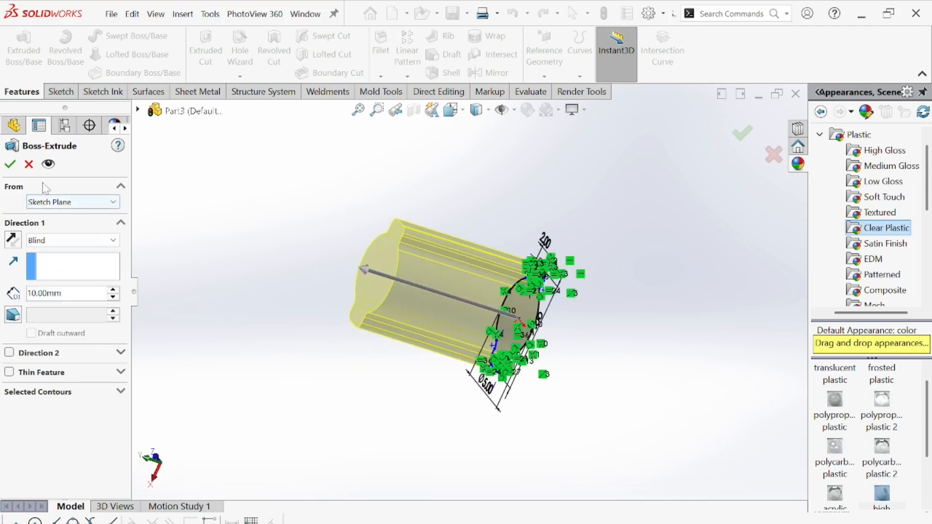
pyautogui.click(10, 165)
# Sketch a circle centred on the origin with a 2.5 mm radius on the end face of the extrusion.
pyautogui.moveTo(269, 231); pyautogui.dragTo(398, 292, button='middle')
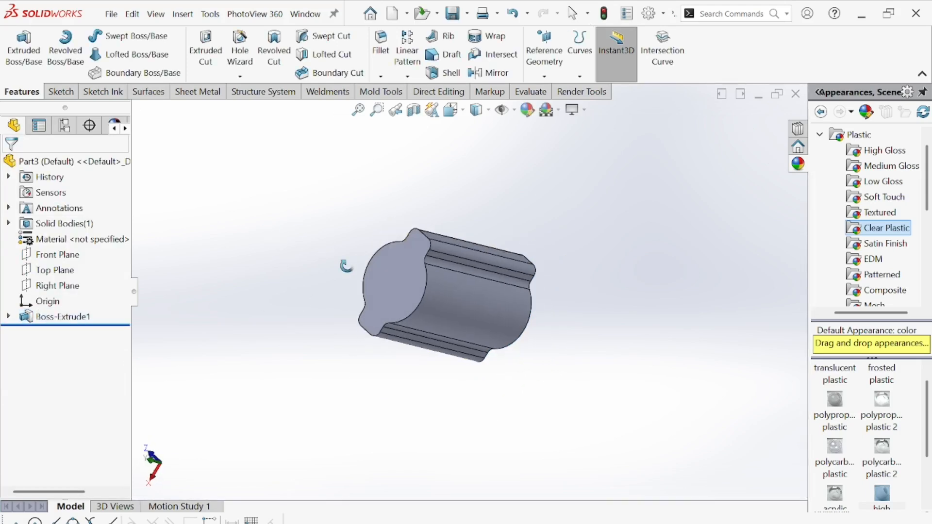
pyautogui.click(400, 288)
pyautogui.click(451, 250)
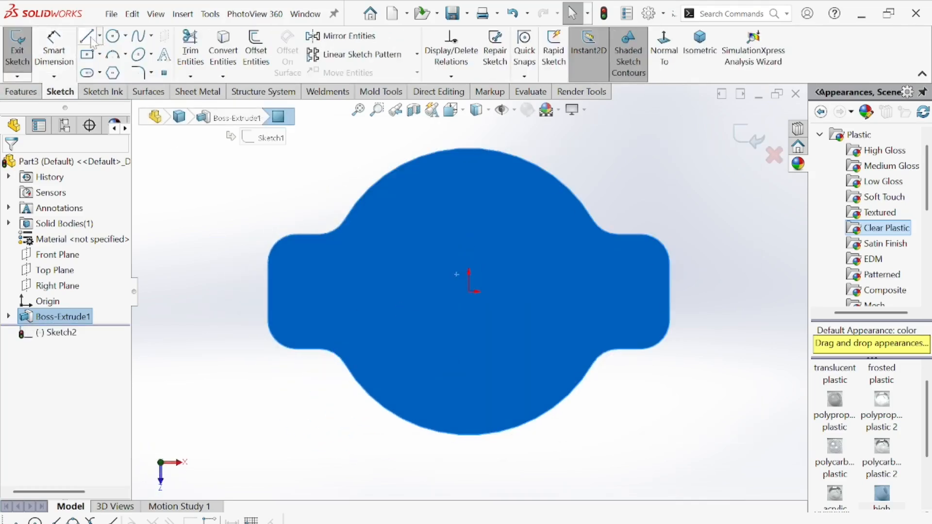
pyautogui.click(113, 38)
pyautogui.click(469, 290)
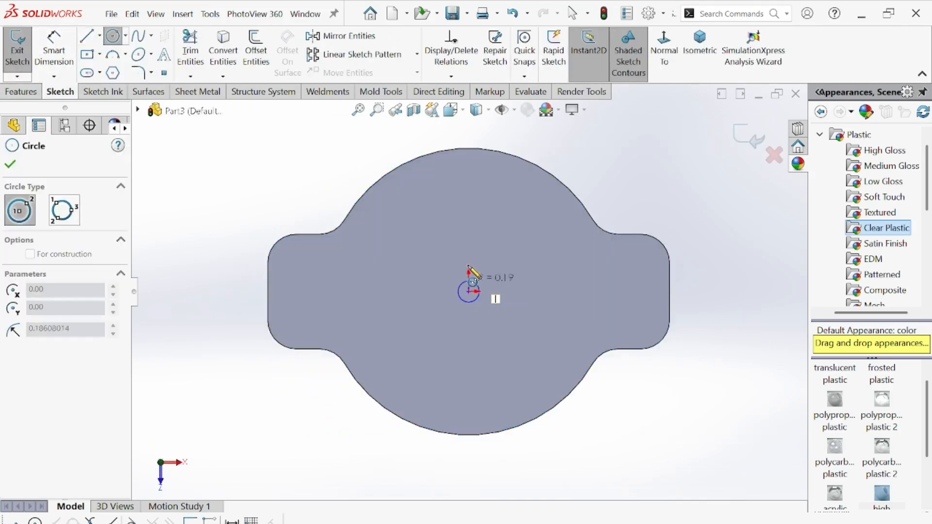
pyautogui.click(474, 147)
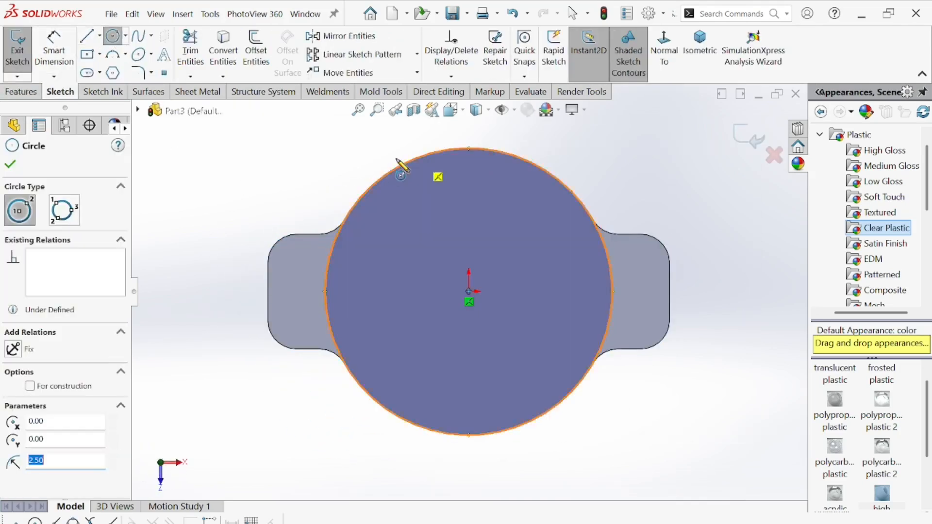
pyautogui.press('Escape')
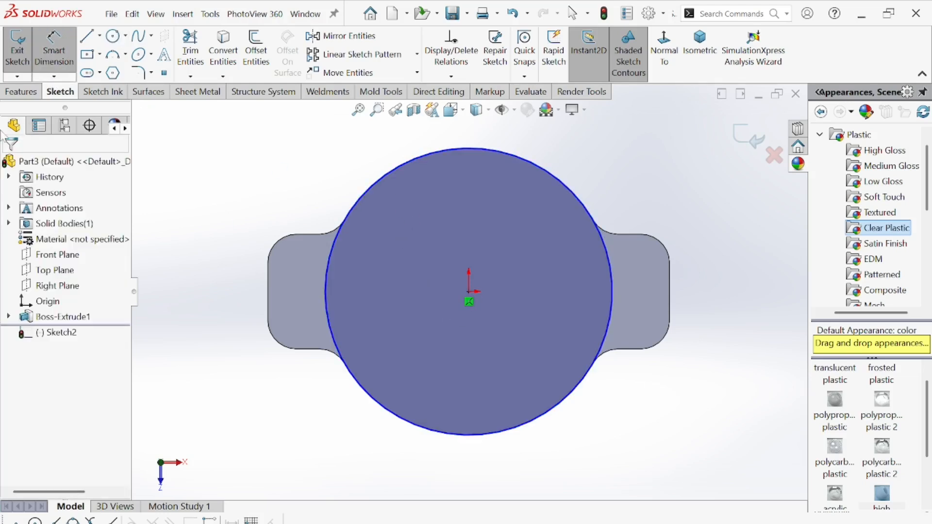
# Extrude the circle 60 mm outward from the end face, merged with the existing body.
pyautogui.click(21, 91)
pyautogui.click(23, 48)
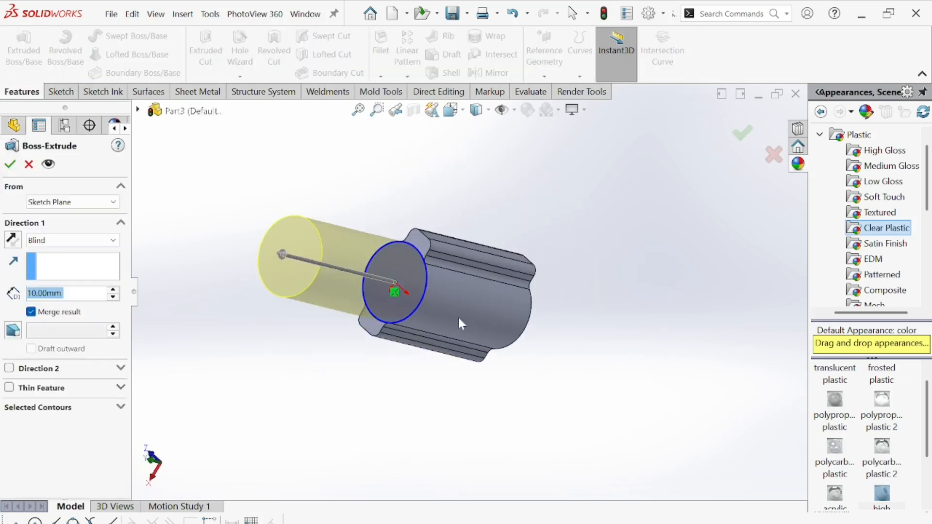
pyautogui.moveTo(265, 282); pyautogui.dragTo(233, 280, button='middle')
pyautogui.scroll(2, 233, 281)
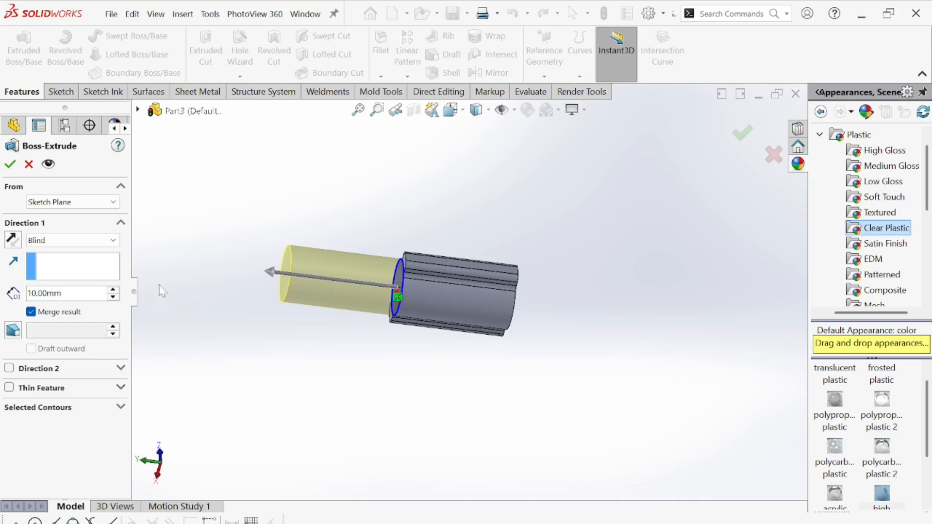
pyautogui.click(113, 290)
pyautogui.click(113, 290)
pyautogui.click(113, 290)
pyautogui.scroll(4, 286, 311)
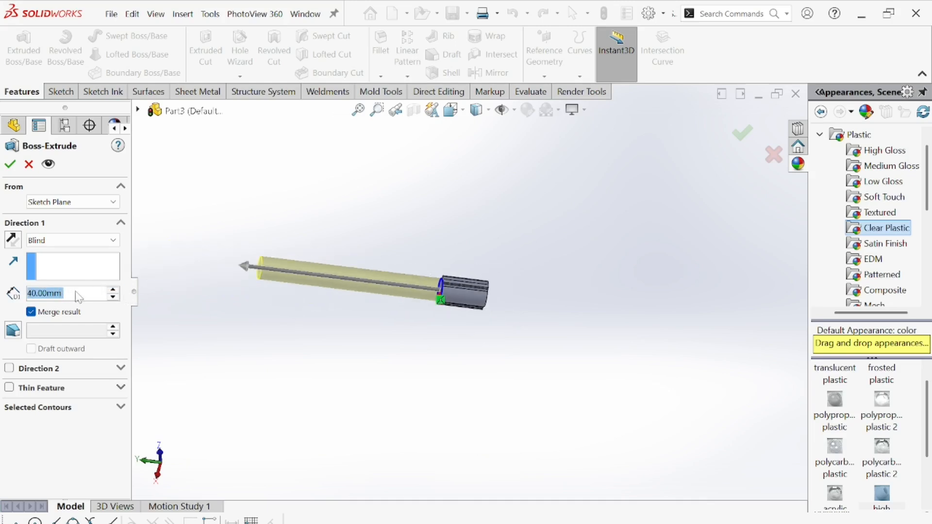
pyautogui.click(117, 289)
pyautogui.click(117, 290)
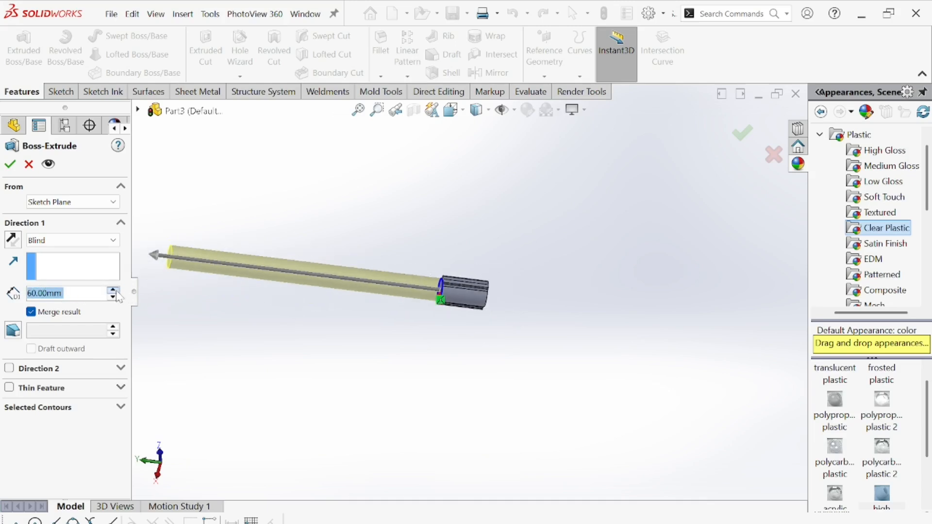
pyautogui.click(10, 165)
# Examine the extruded shaft and its winged end from several angles.
pyautogui.scroll(2, 303, 295)
pyautogui.moveTo(303, 295); pyautogui.dragTo(374, 371, button='middle')
pyautogui.click(374, 372)
pyautogui.scroll(-2, 339, 265)
pyautogui.scroll(-1, 339, 265)
pyautogui.moveTo(503, 297); pyautogui.dragTo(435, 233, button='middle')
pyautogui.scroll(-3, 519, 142)
pyautogui.moveTo(586, 211); pyautogui.dragTo(515, 312, button='middle')
pyautogui.scroll(4, 529, 297)
pyautogui.scroll(-2, 495, 347)
pyautogui.scroll(3, 453, 394)
pyautogui.moveTo(456, 399); pyautogui.dragTo(401, 321, button='middle')
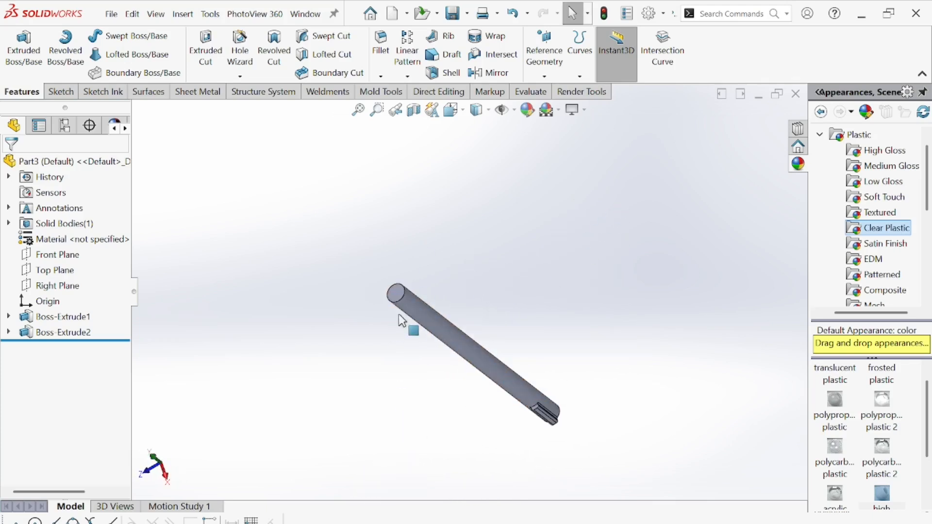
# On the Front Plane, sketch a slanted line from the shaft's upper corner outward and a vertical line about 9 mm long down from it.
pyautogui.click(66, 261)
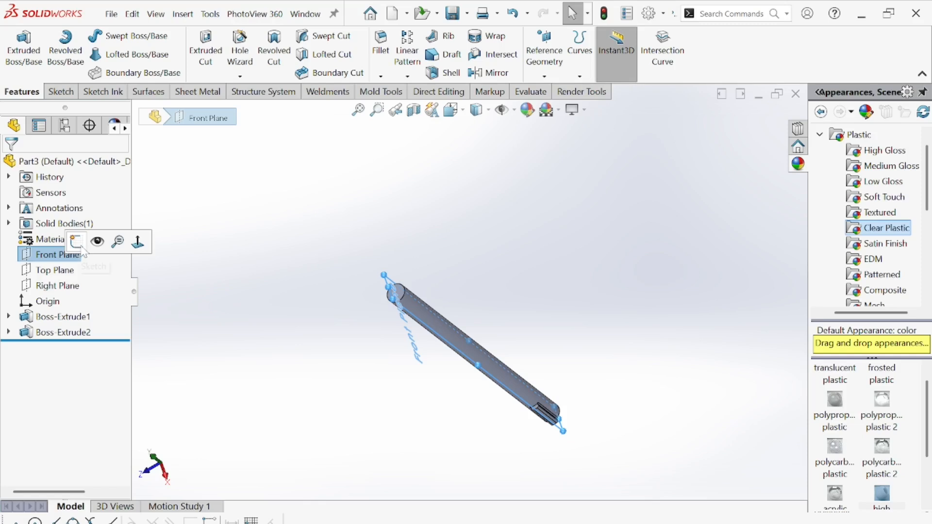
pyautogui.click(76, 242)
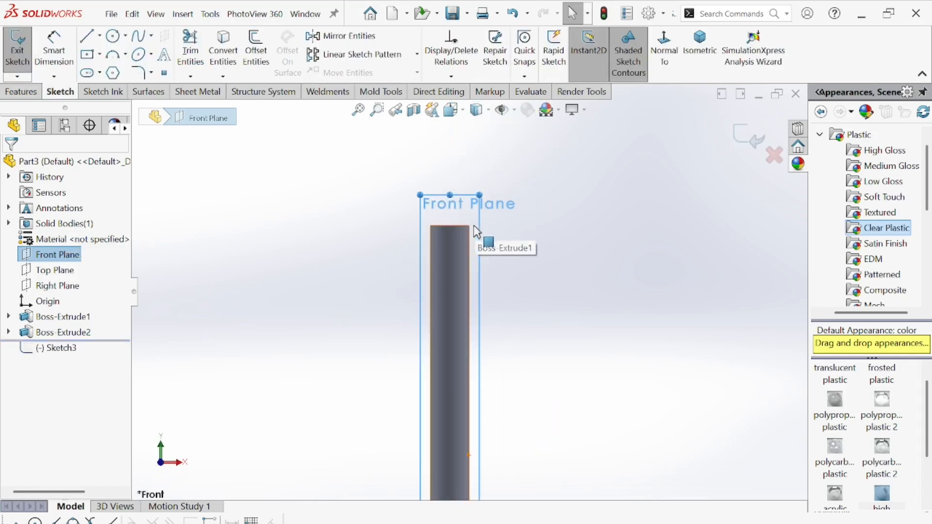
pyautogui.click(90, 38)
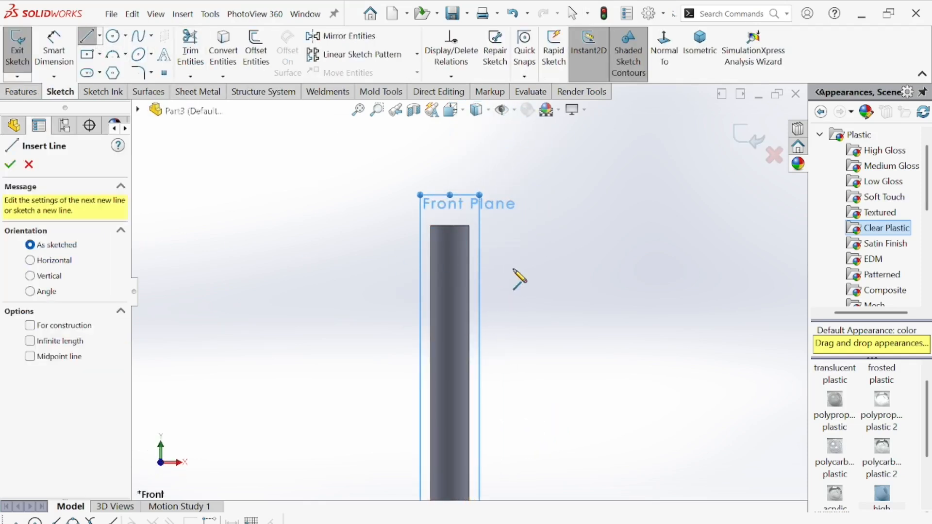
pyautogui.click(470, 237)
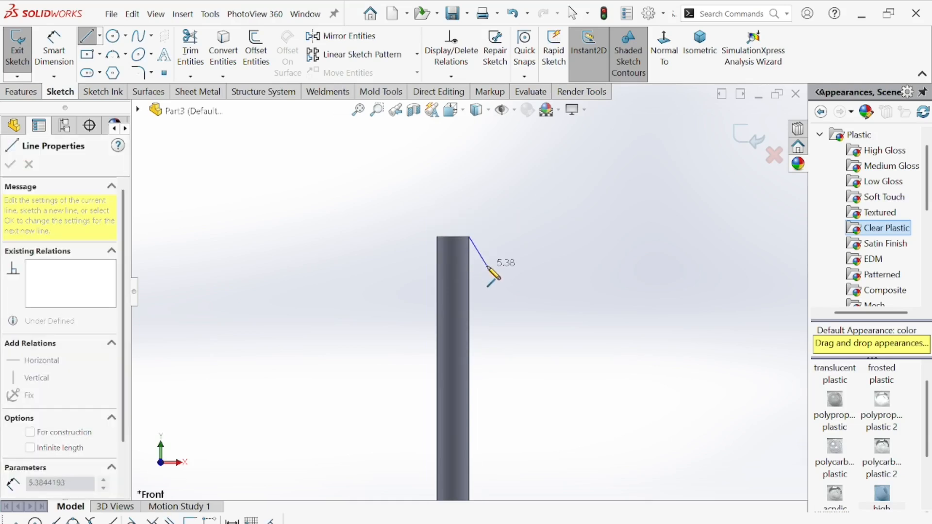
pyautogui.click(491, 264)
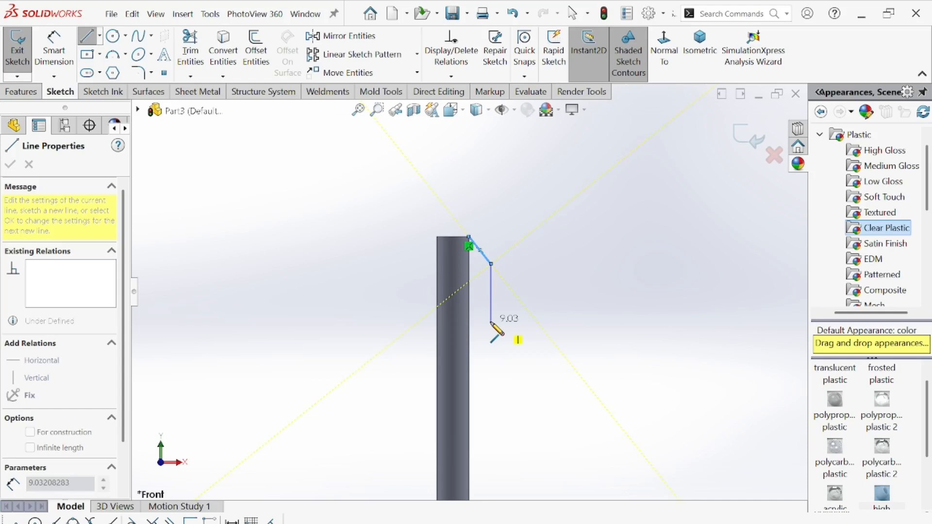
pyautogui.click(490, 322)
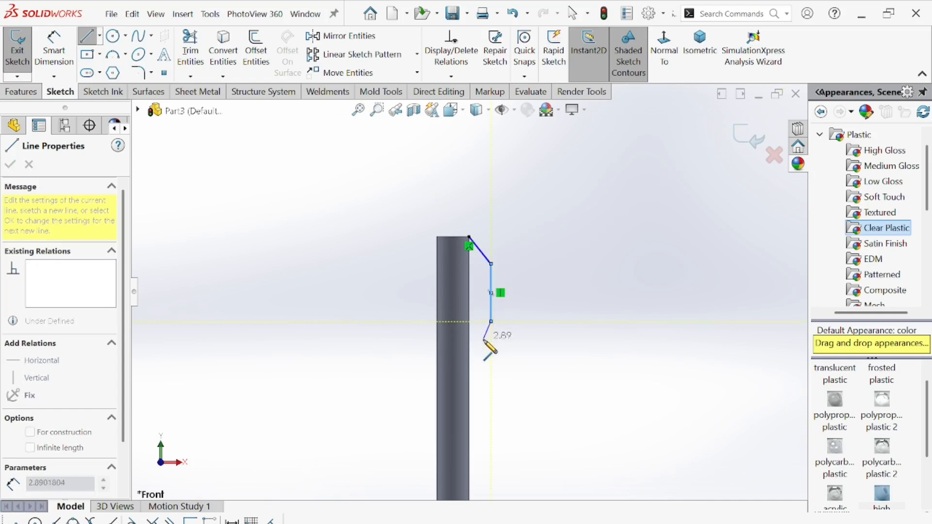
pyautogui.click(491, 321)
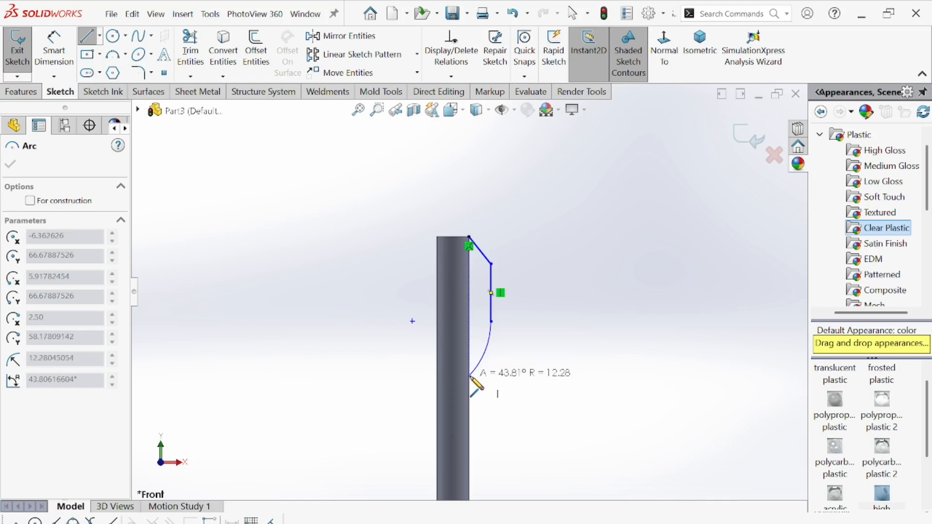
pyautogui.click(469, 393)
pyautogui.press('Escape')
pyautogui.hotkey('ctrl', 'z')
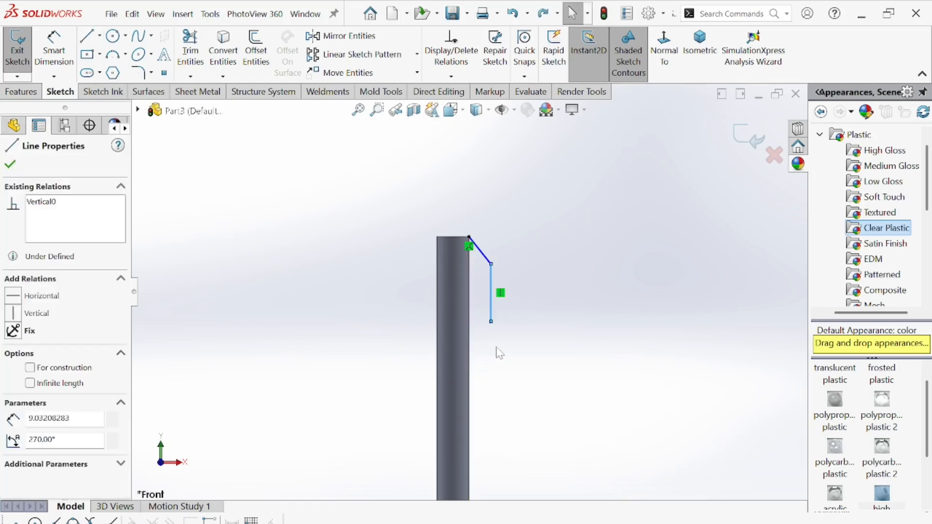
# Draw a three-point arc from the vertical line's lower end to the shaft's edge, curving inward toward the shaft.
pyautogui.click(117, 54)
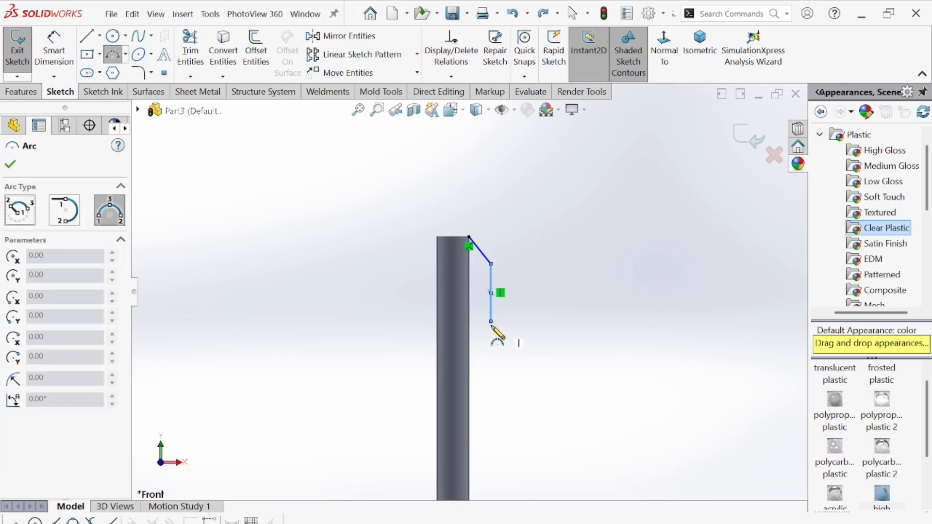
pyautogui.click(491, 322)
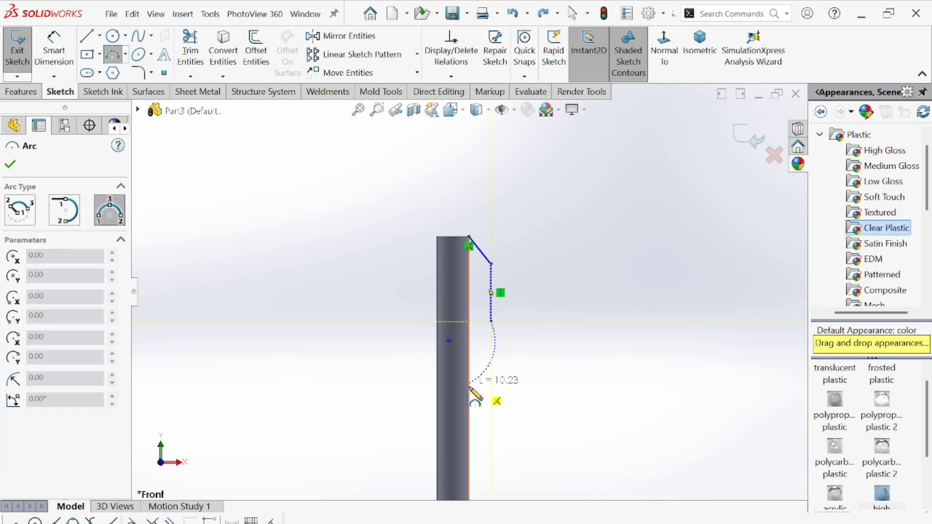
pyautogui.click(469, 420)
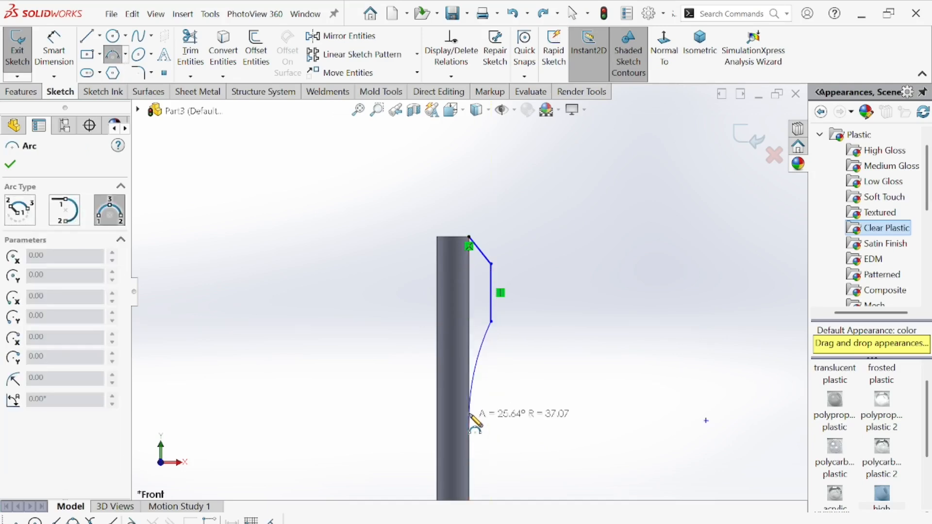
pyautogui.click(480, 360)
pyautogui.rightClick(326, 252)
pyautogui.click(363, 259)
# Close the profile with a line along the shaft's edge from the upper corner to the arc's end, and add a second line continuing down the edge.
pyautogui.press('l')
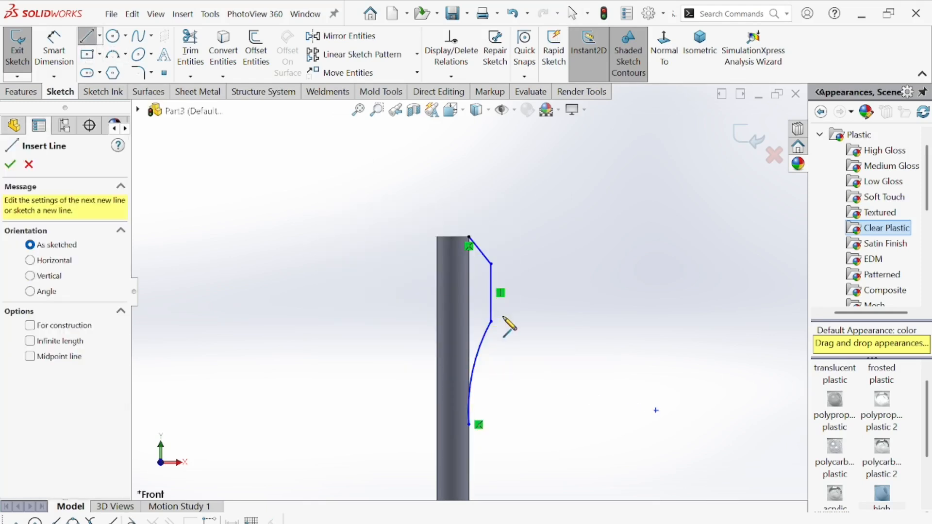
pyautogui.click(469, 239)
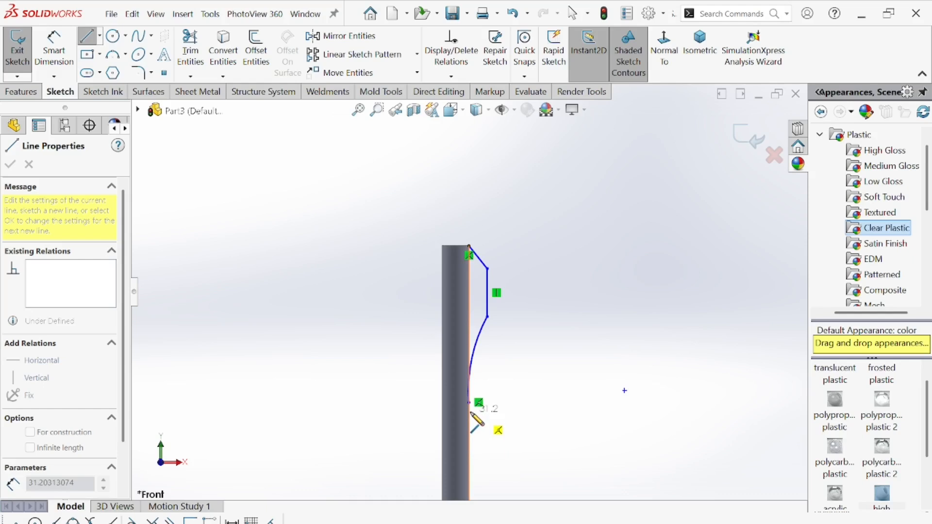
pyautogui.click(469, 403)
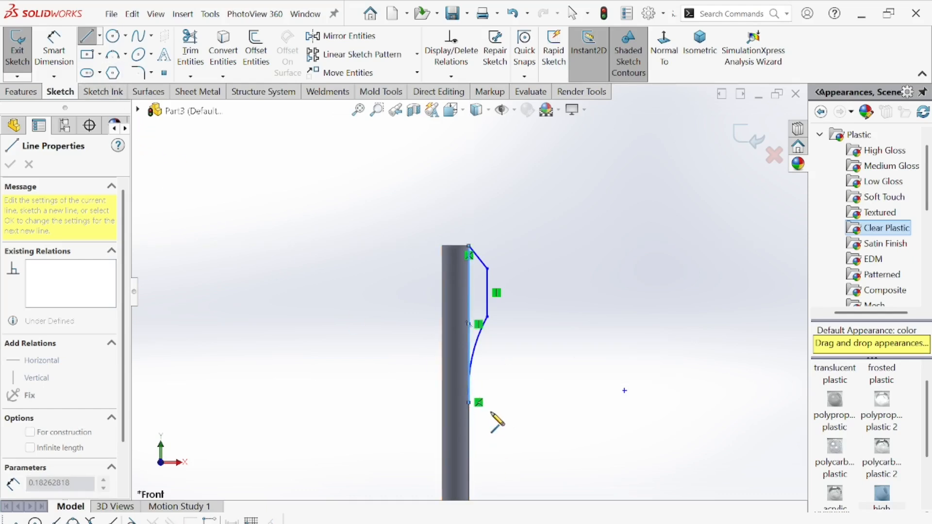
pyautogui.click(469, 463)
pyautogui.press('Escape')
# Dimension the horizontal width of the slanted line as 2 mm.
pyautogui.scroll(-3, 519, 402)
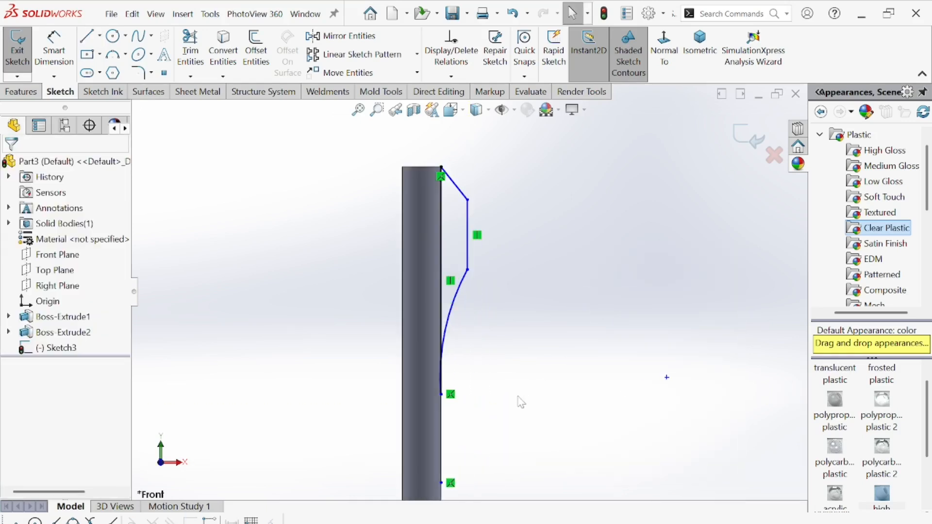
pyautogui.press('d')
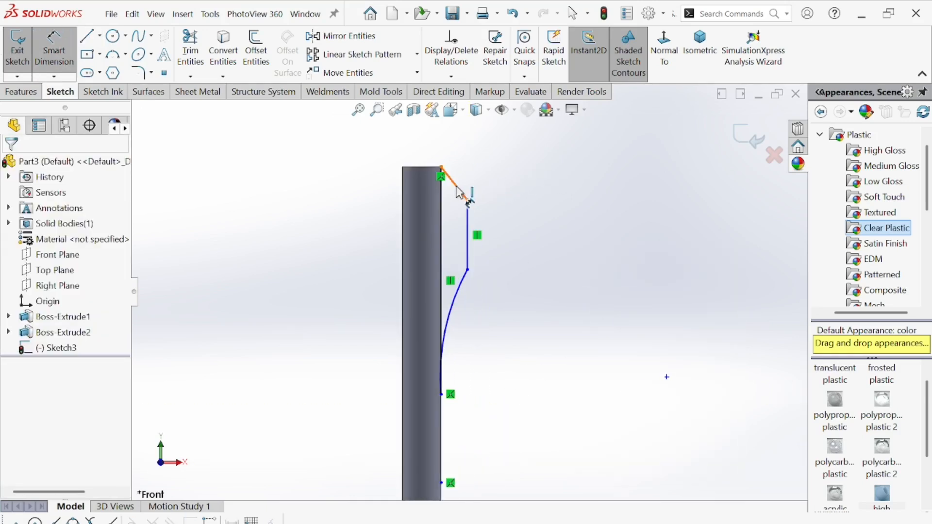
pyautogui.click(457, 187)
pyautogui.click(467, 140)
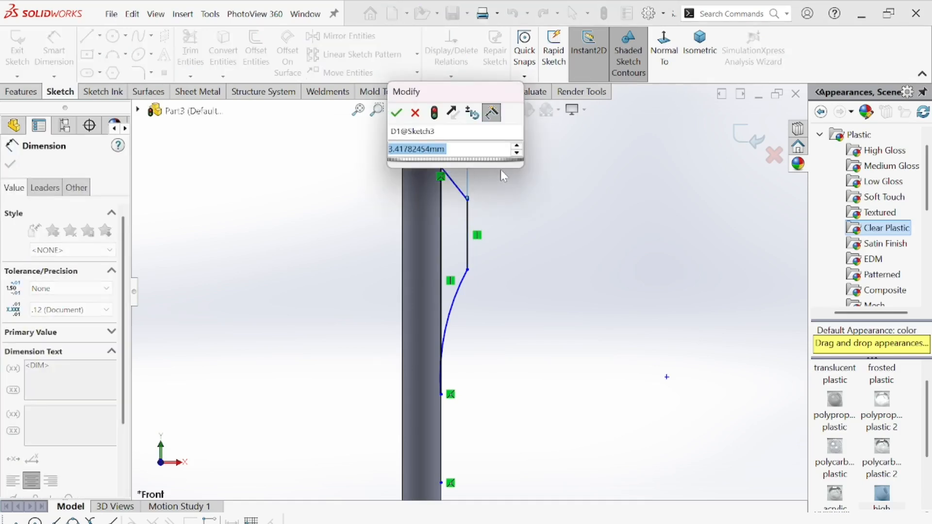
pyautogui.write('2')
pyautogui.press('Return')
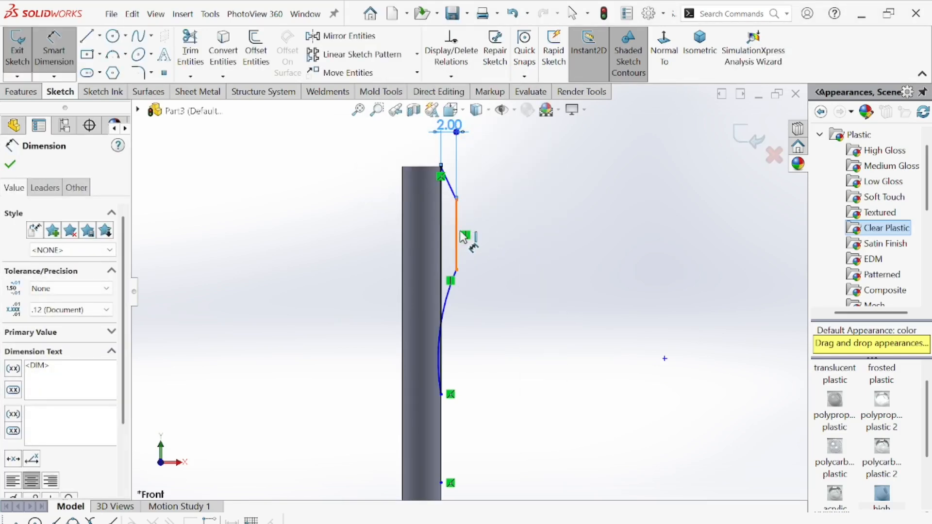
# Dimension the length of the profile's outer vertical line as 7 mm.
pyautogui.click(463, 237)
pyautogui.click(505, 232)
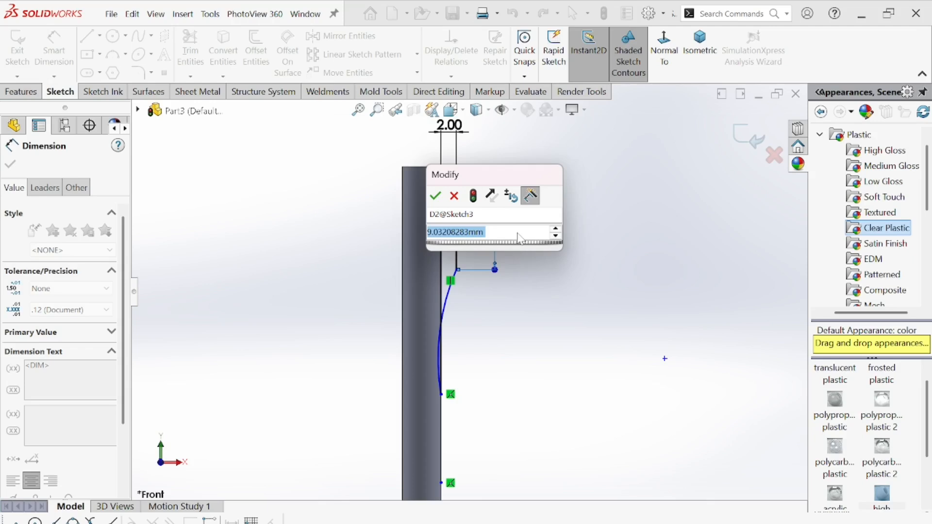
pyautogui.write('7')
pyautogui.press('Return')
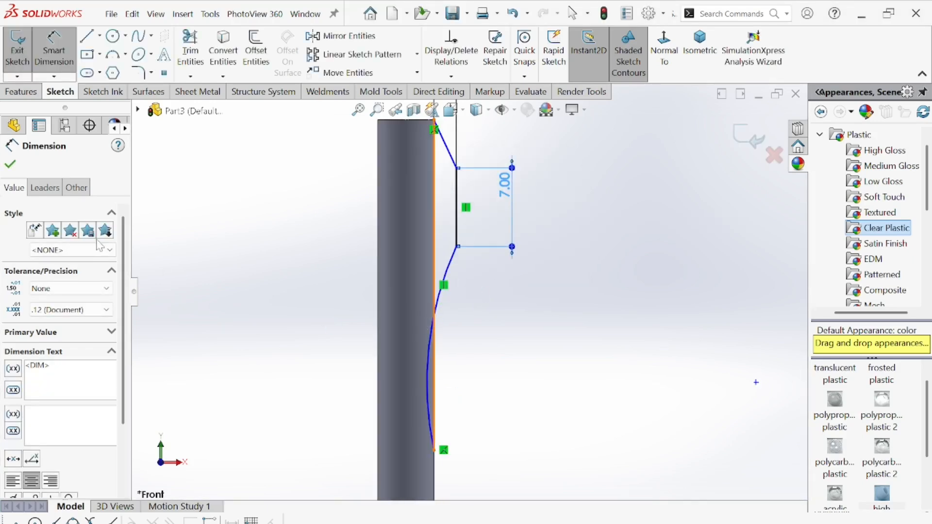
pyautogui.click(10, 165)
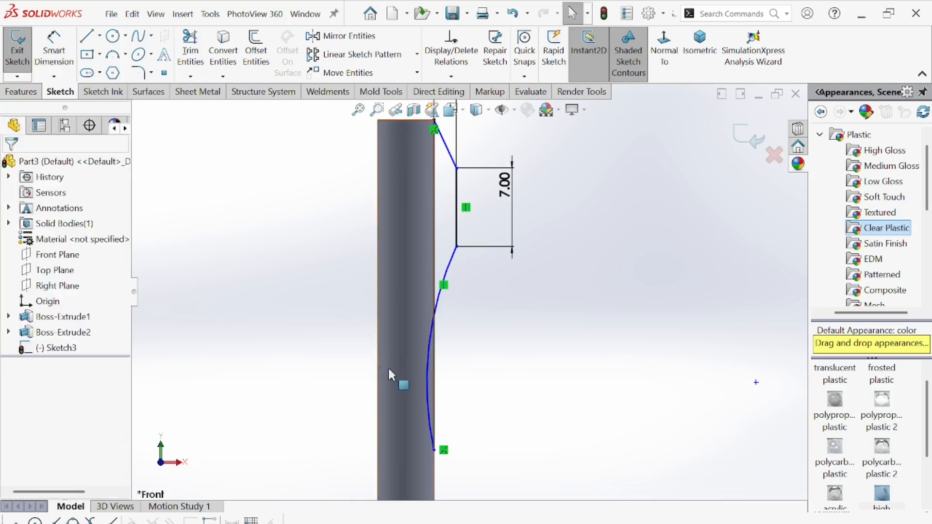
# Make the arc tangent to the line that continues down the shaft's edge below it.
pyautogui.scroll(3, 448, 347)
pyautogui.scroll(-2, 452, 410)
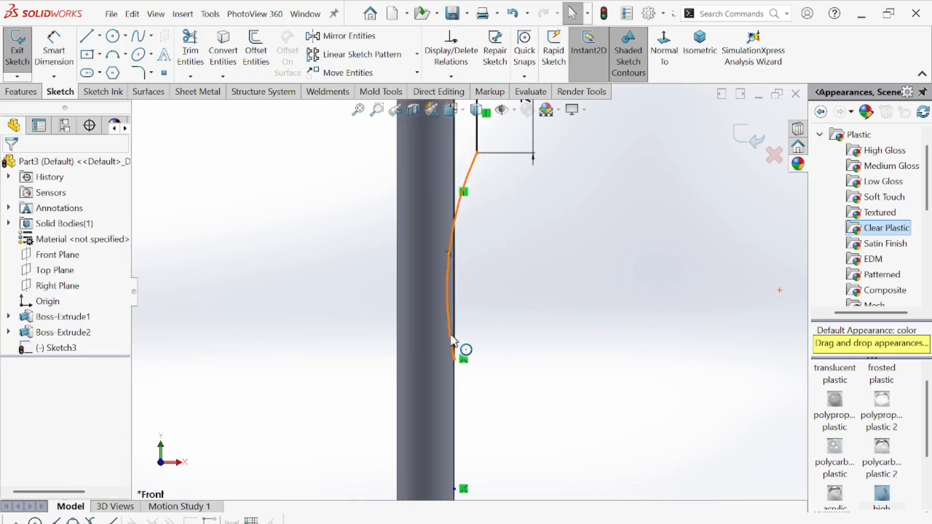
pyautogui.click(452, 340)
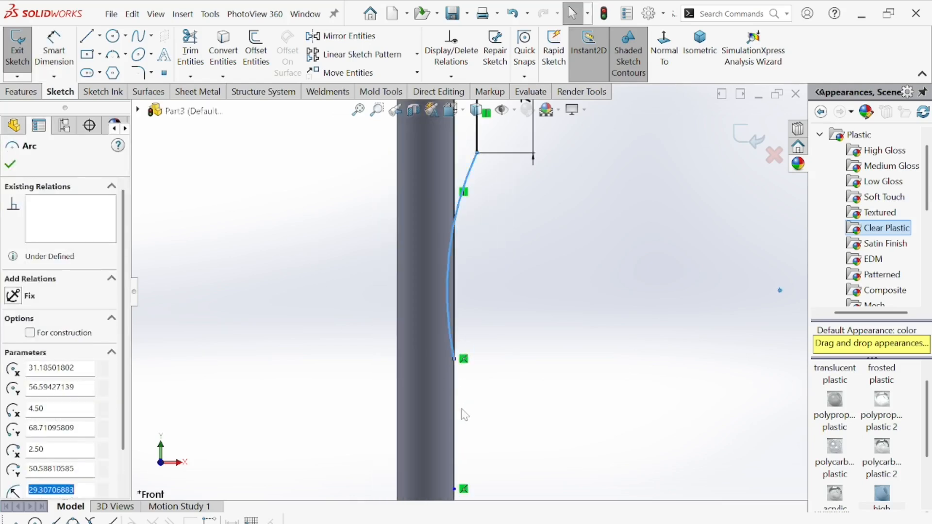
pyautogui.keyDown('ctrl'); pyautogui.click(456, 397); pyautogui.keyUp('ctrl')
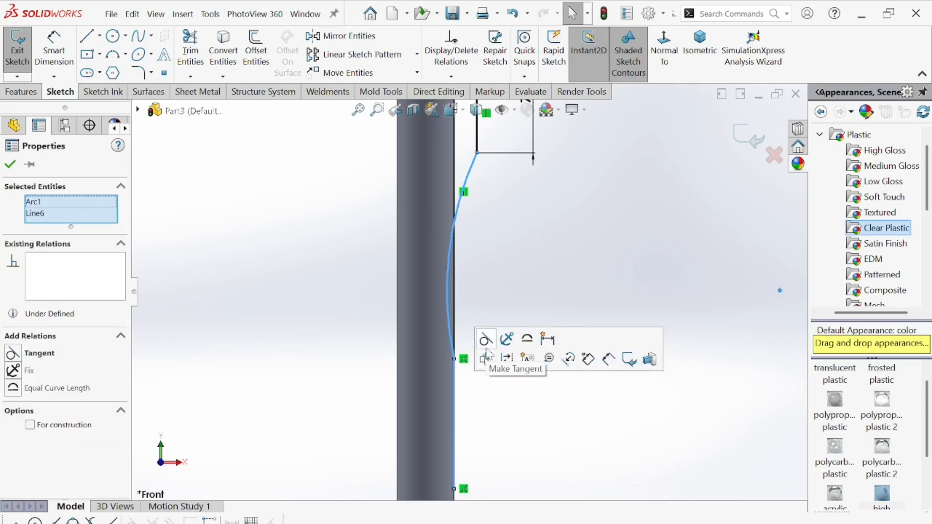
pyautogui.click(486, 341)
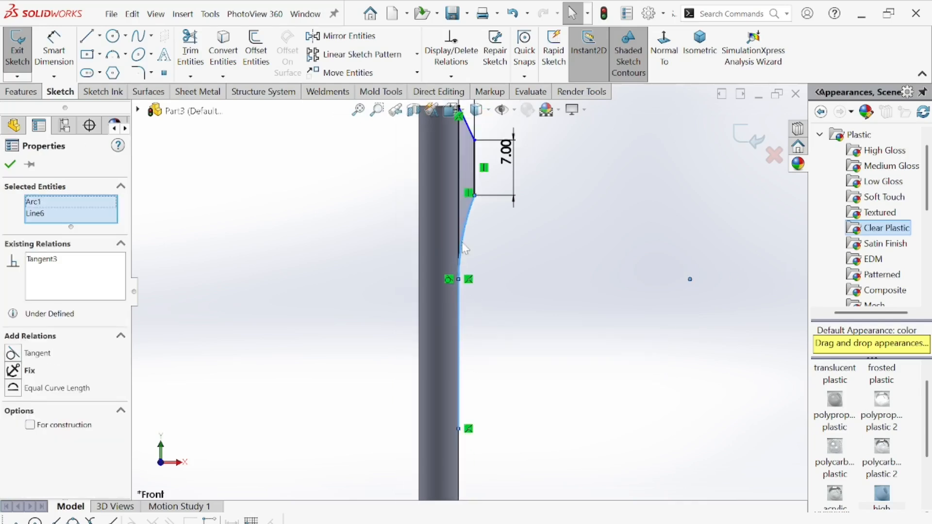
# Dimension the vertical height of the slanted line as 4 mm.
pyautogui.scroll(-1, 474, 190)
pyautogui.scroll(2, 476, 184)
pyautogui.scroll(-3, 478, 184)
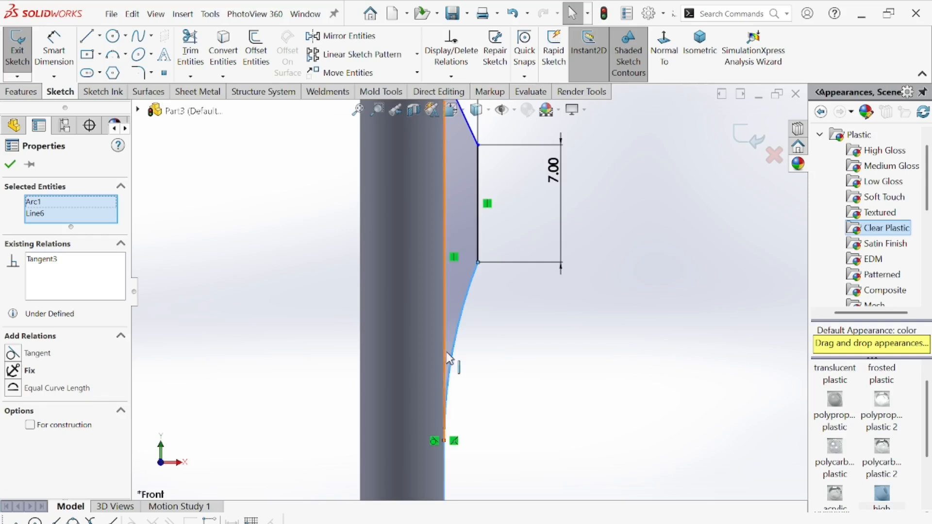
pyautogui.scroll(2, 448, 343)
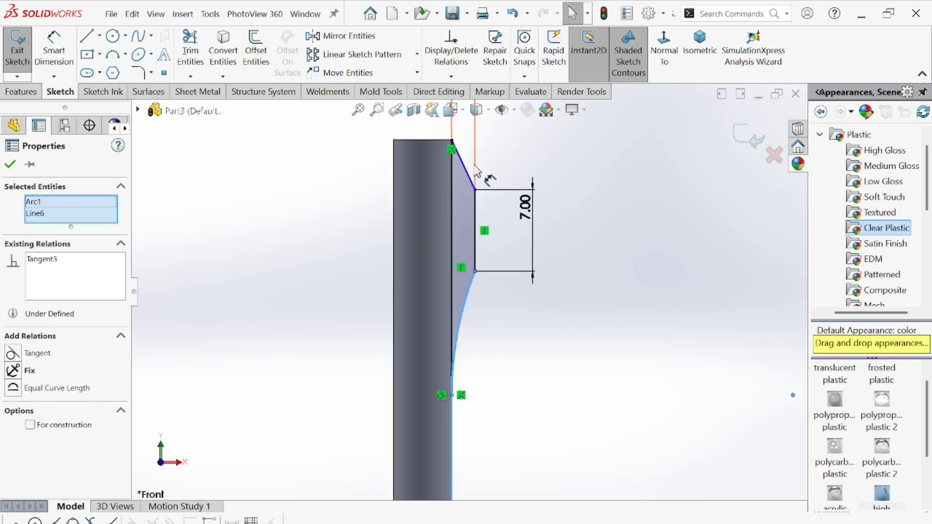
pyautogui.scroll(4, 475, 166)
pyautogui.scroll(-5, 468, 219)
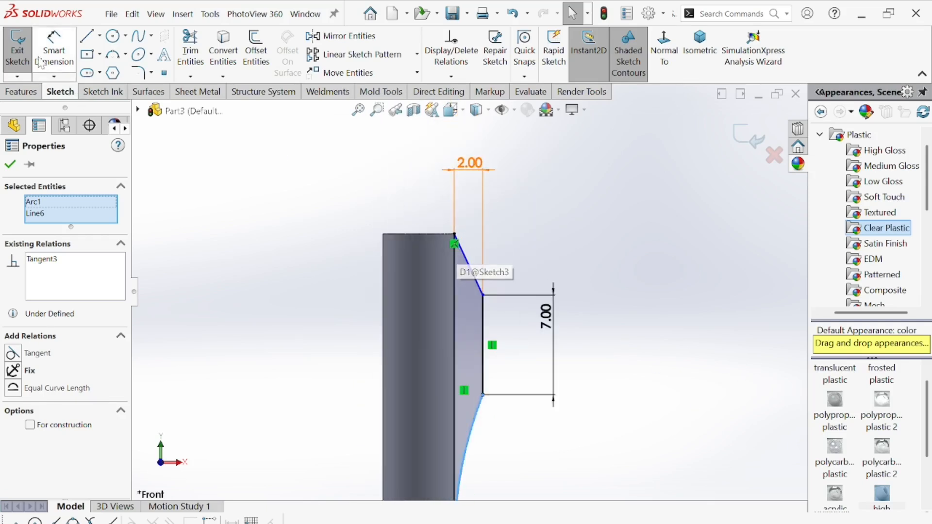
pyautogui.click(39, 62)
pyautogui.click(467, 266)
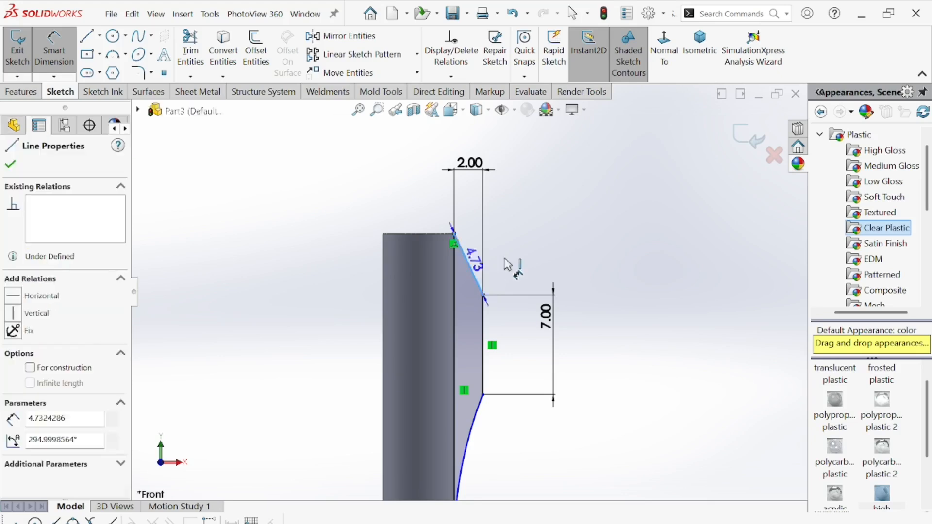
pyautogui.click(544, 262)
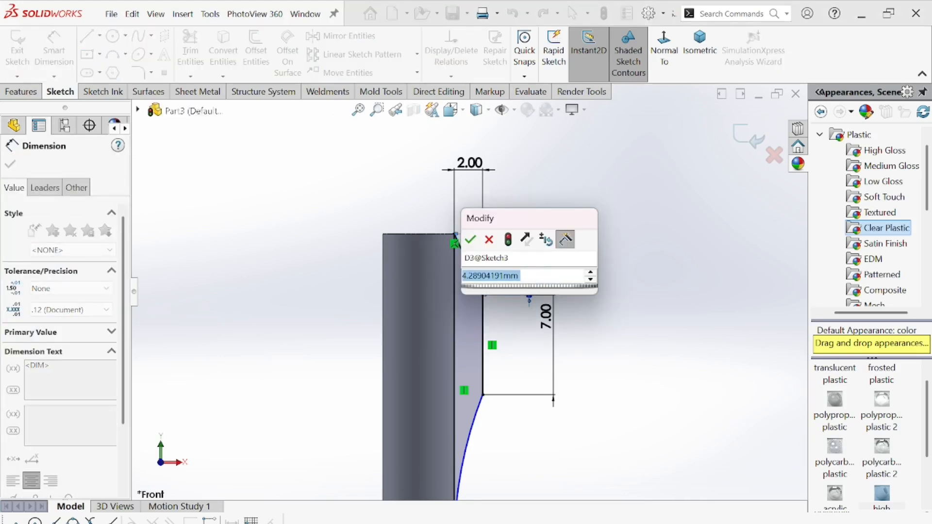
pyautogui.write('4')
pyautogui.press('Return')
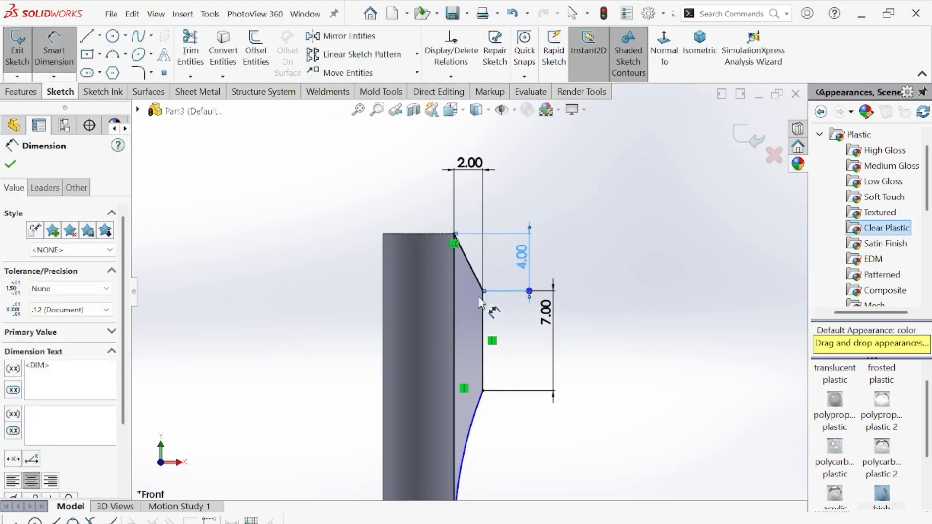
# Draw a vertical centerline from the midpoint of the shaft's end edge down along the shaft's axis.
pyautogui.scroll(5, 515, 288)
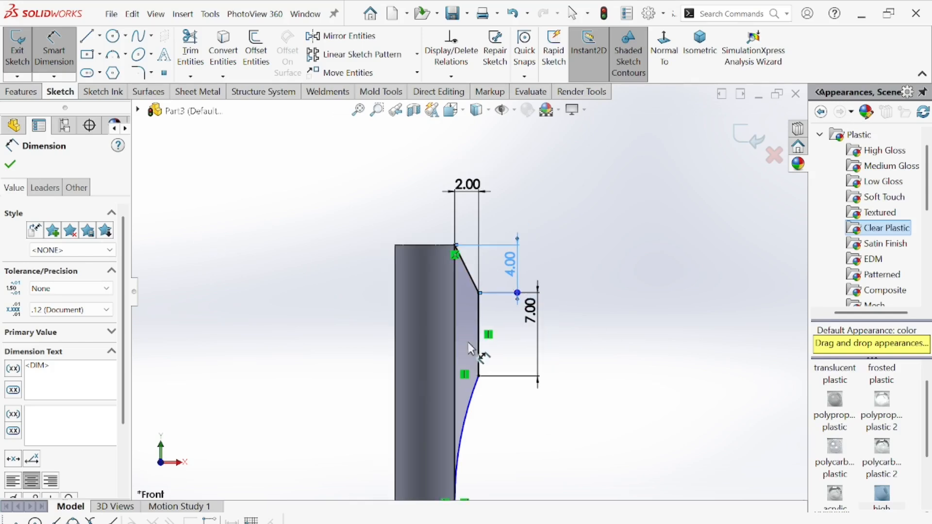
pyautogui.scroll(-3, 465, 374)
pyautogui.click(99, 35)
pyautogui.click(114, 73)
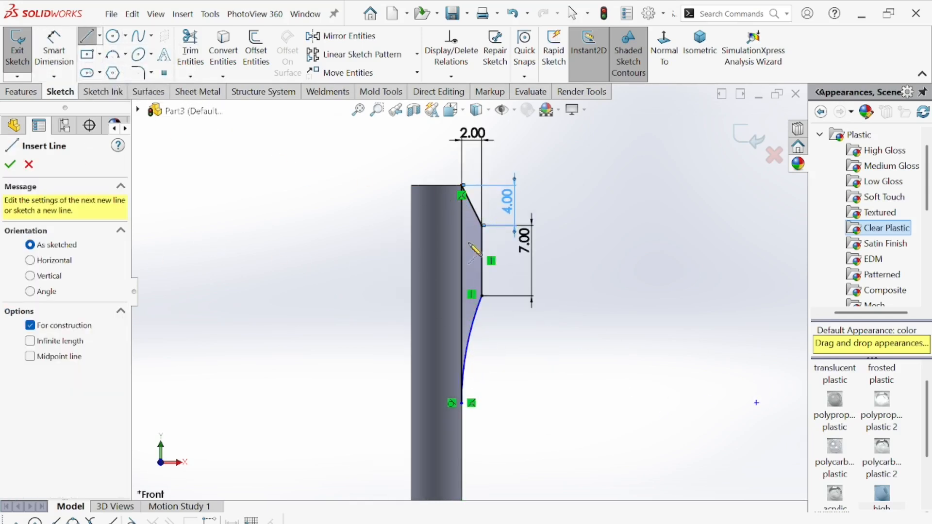
pyautogui.click(99, 35)
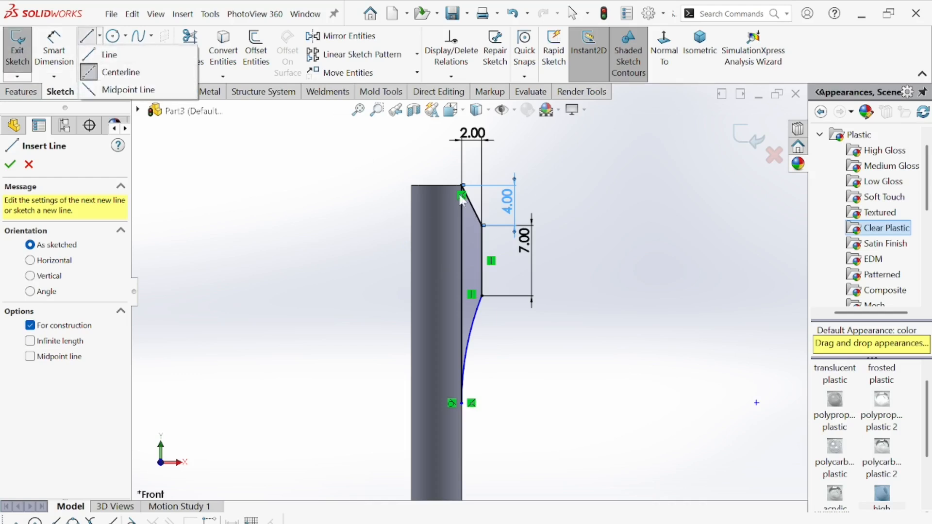
pyautogui.click(100, 38)
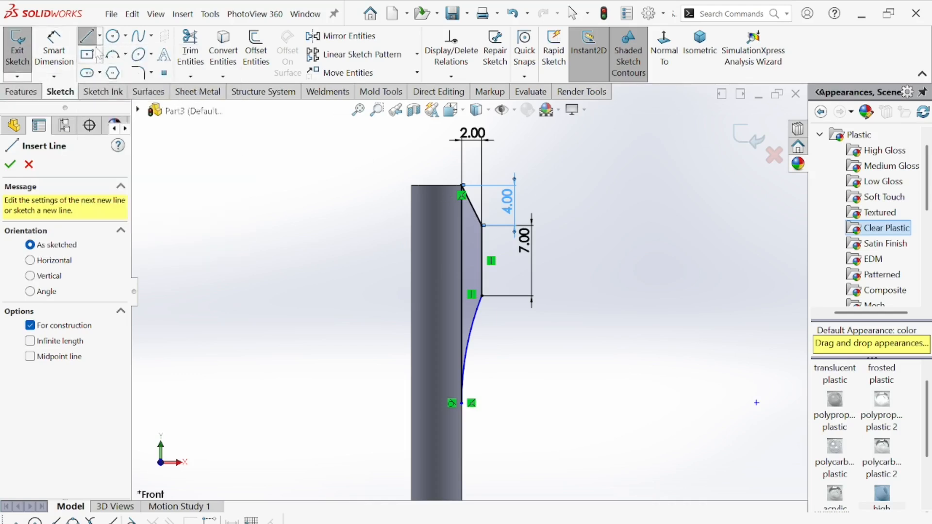
pyautogui.click(99, 39)
pyautogui.click(98, 71)
pyautogui.click(100, 38)
pyautogui.click(98, 71)
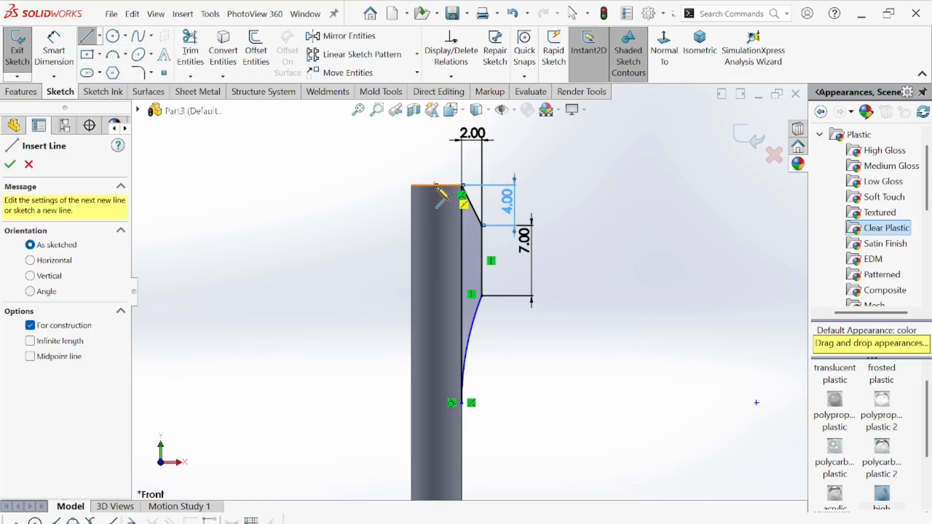
pyautogui.click(435, 185)
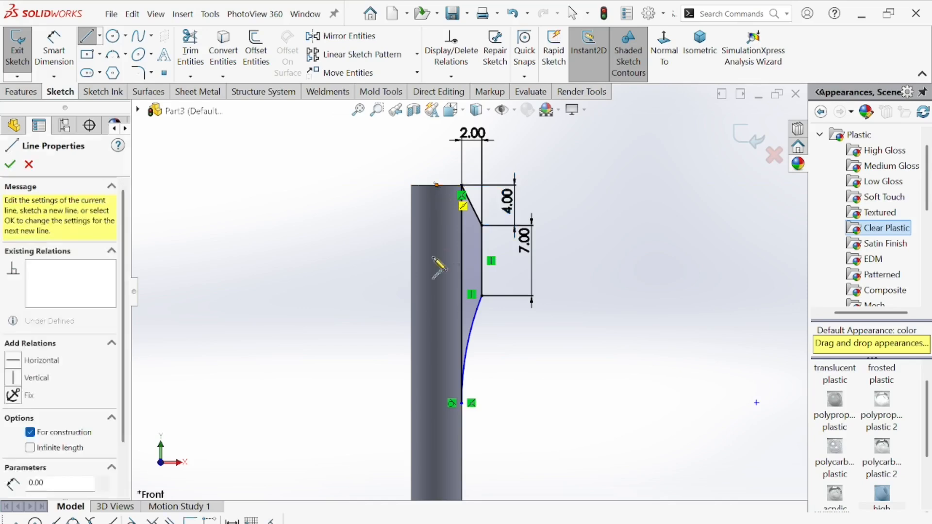
pyautogui.click(436, 414)
pyautogui.rightClick(292, 283)
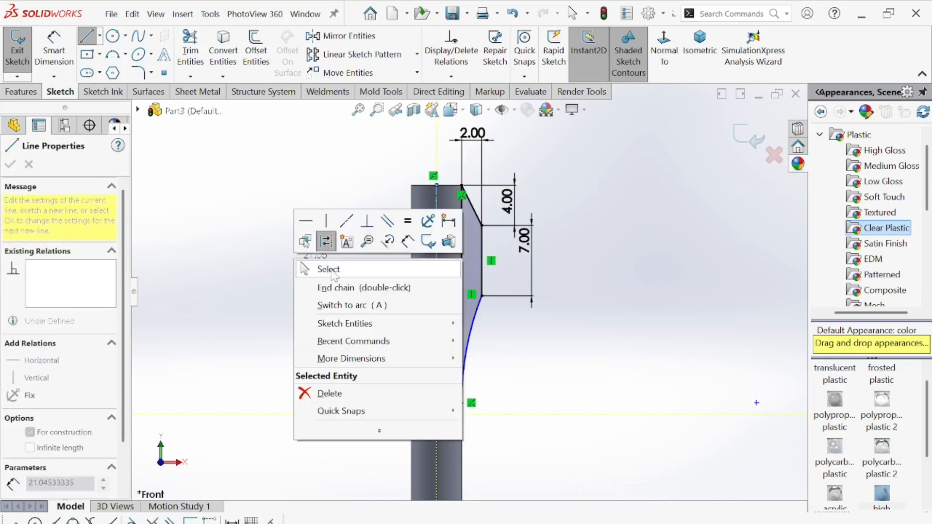
pyautogui.click(332, 269)
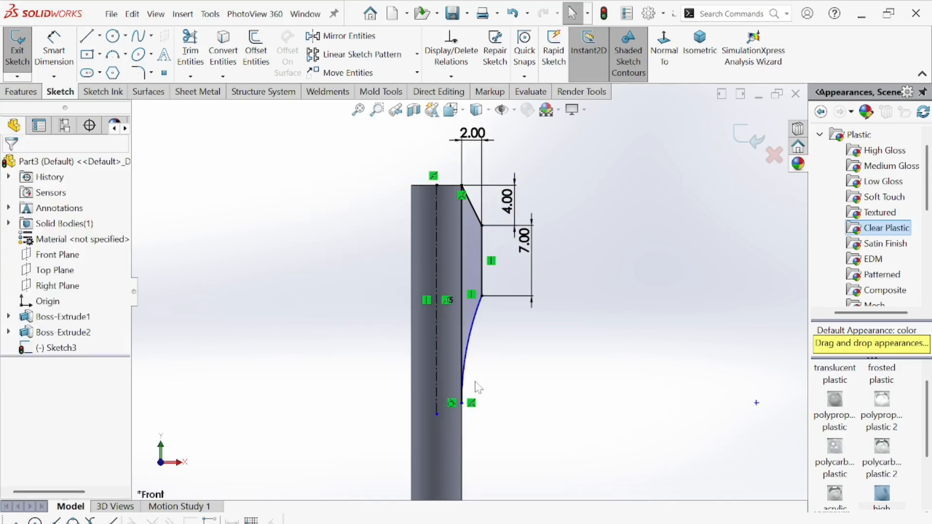
# Revolve the closed profile region 360 degrees about the centerline, merging the result with the shaft.
pyautogui.click(25, 92)
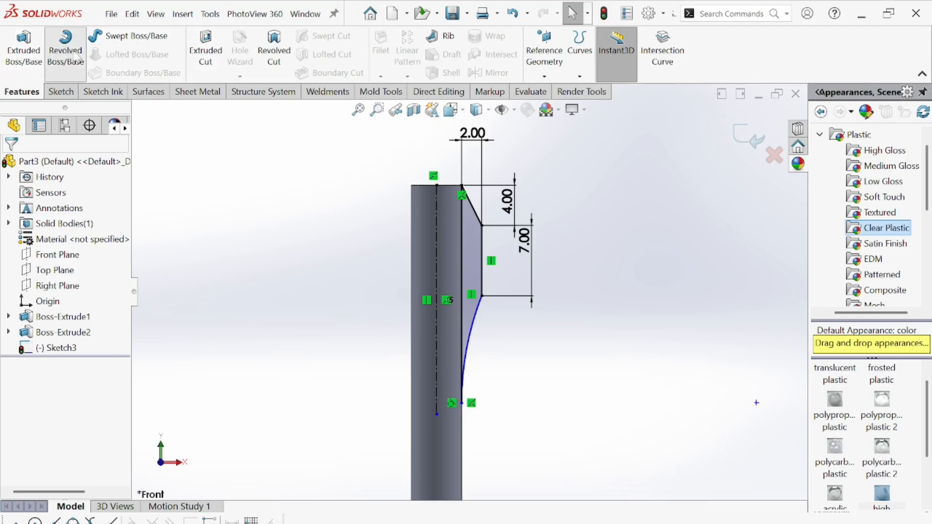
pyautogui.click(68, 51)
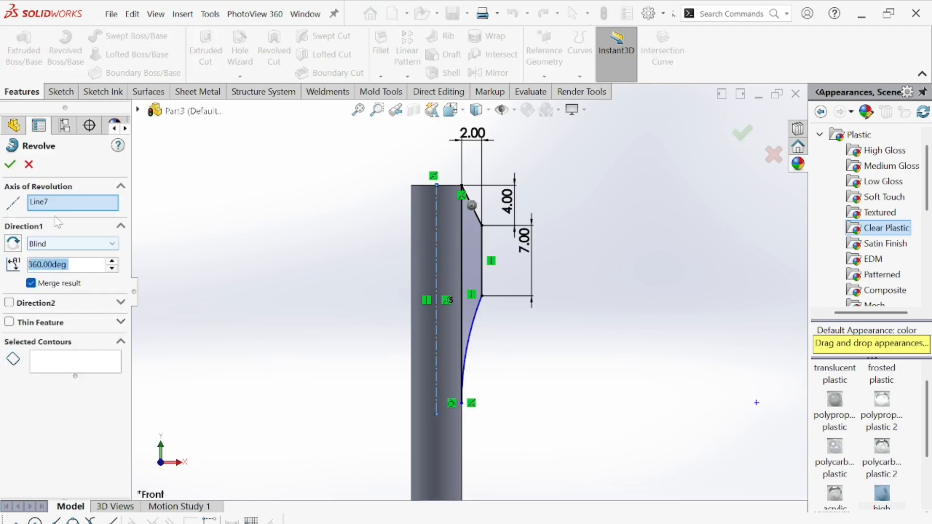
pyautogui.rightClick(48, 203)
pyautogui.click(68, 211)
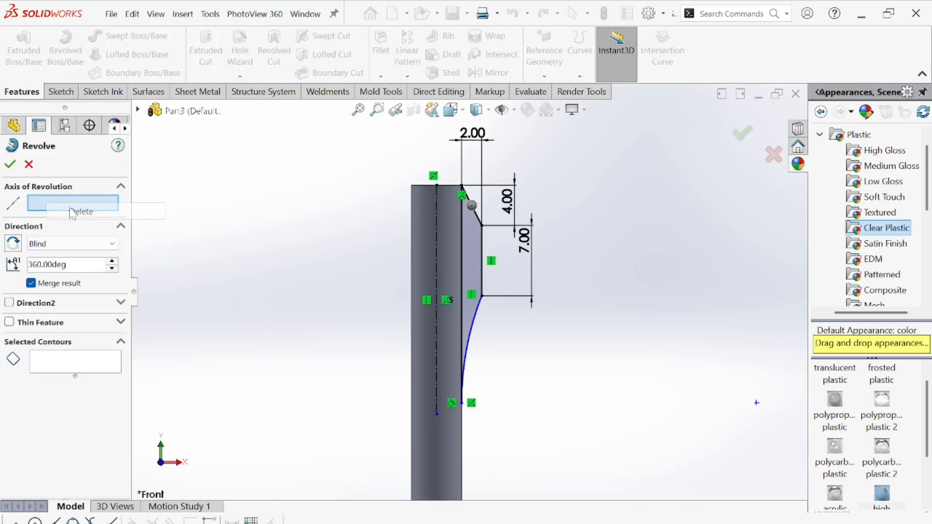
pyautogui.click(437, 265)
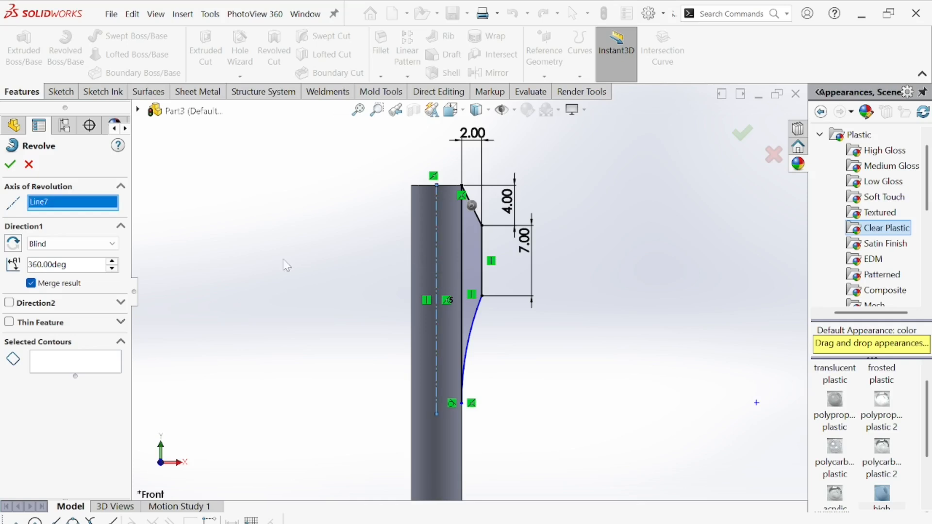
pyautogui.click(60, 368)
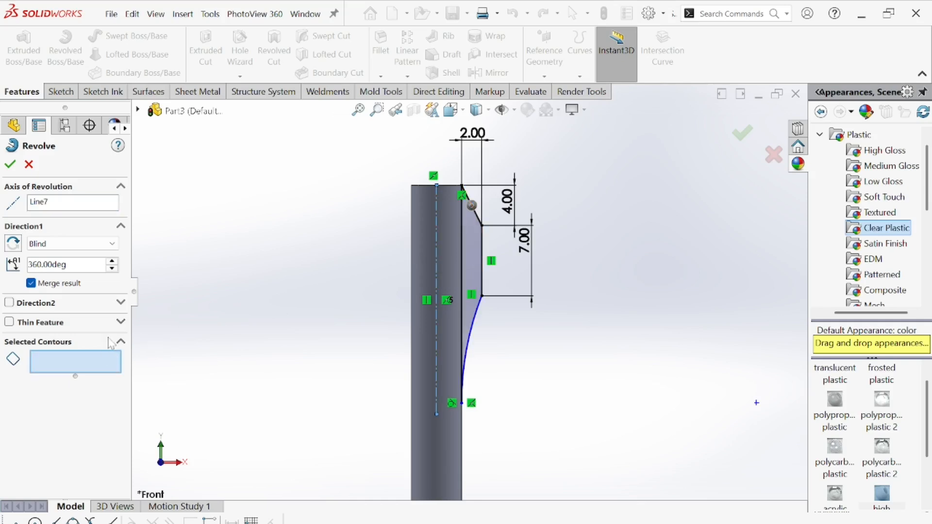
pyautogui.click(477, 272)
pyautogui.moveTo(433, 249); pyautogui.dragTo(366, 363, button='middle')
pyautogui.moveTo(378, 306); pyautogui.dragTo(372, 295, button='middle')
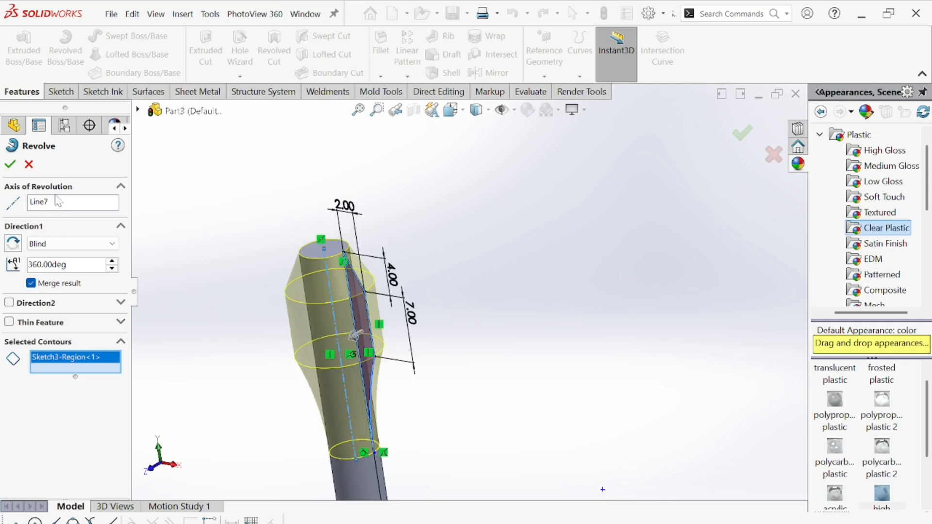
pyautogui.click(11, 165)
# Examine the revolved tip and the whole shaft from several sides, checking how the Front Plane lies in the model.
pyautogui.scroll(10, 457, 410)
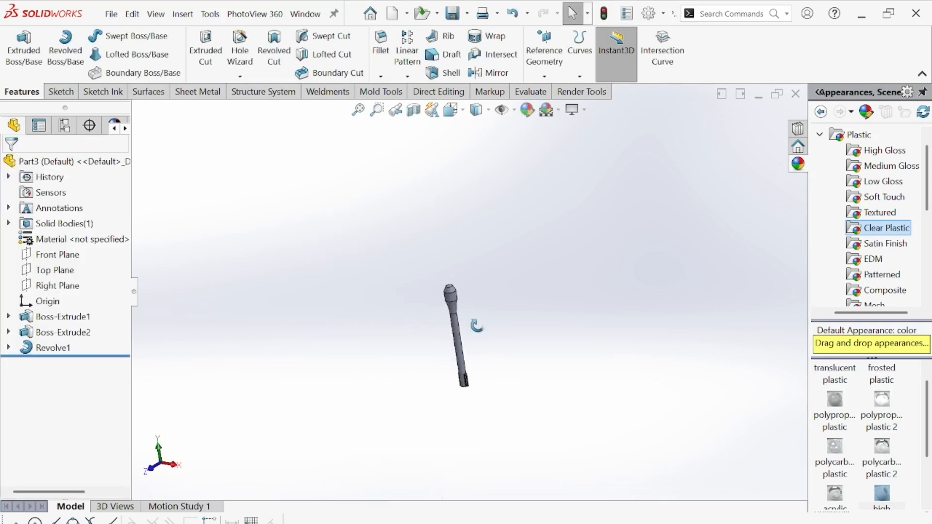
pyautogui.moveTo(477, 326); pyautogui.dragTo(460, 315, button='middle')
pyautogui.scroll(-9, 454, 307)
pyautogui.scroll(4, 462, 287)
pyautogui.moveTo(515, 237); pyautogui.dragTo(488, 316, button='middle')
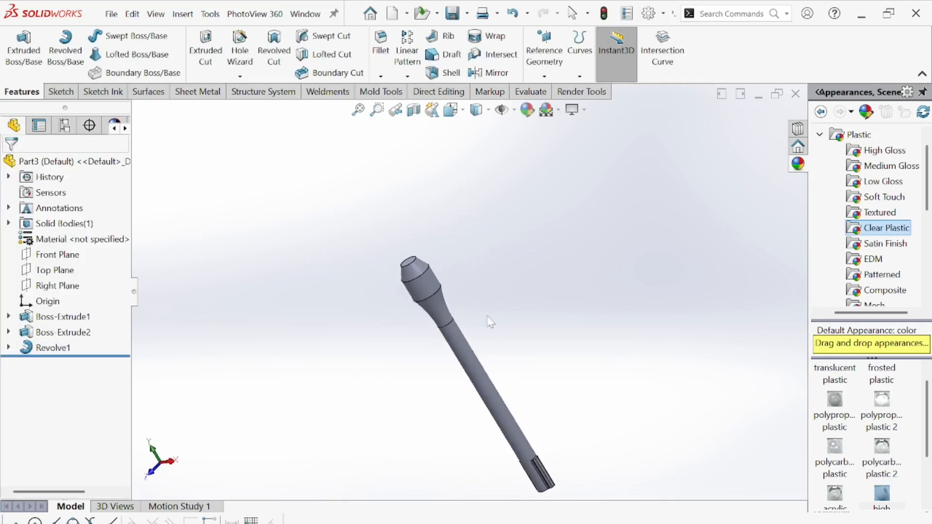
pyautogui.scroll(-3, 460, 310)
pyautogui.moveTo(416, 270); pyautogui.dragTo(458, 272, button='middle')
pyautogui.scroll(-3, 322, 246)
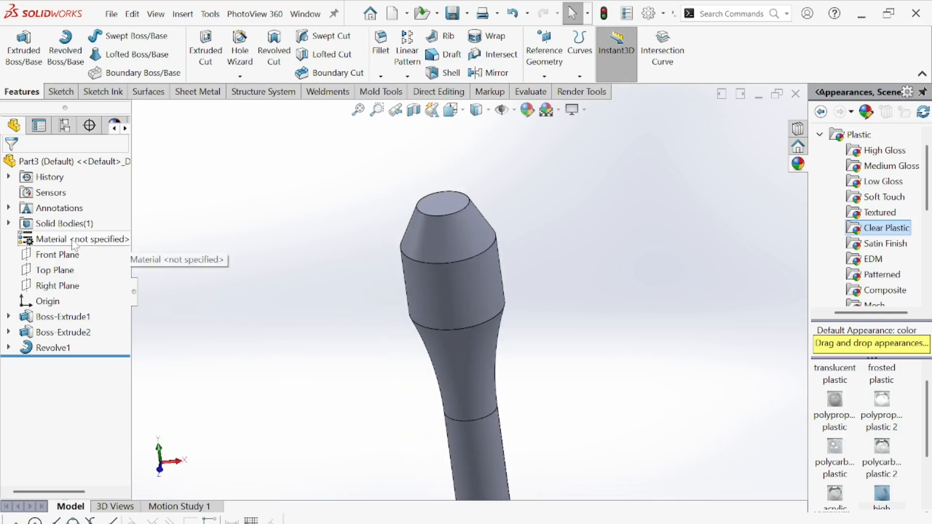
pyautogui.click(67, 257)
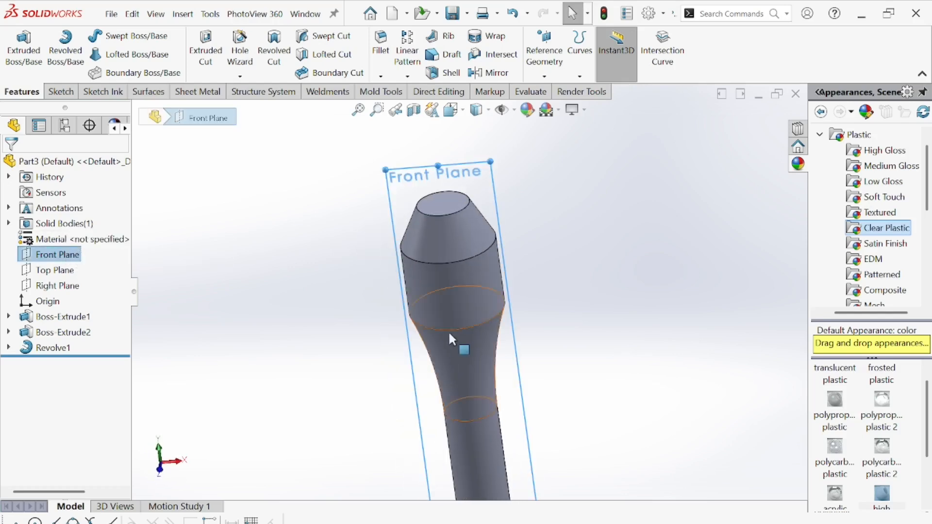
pyautogui.scroll(8, 482, 444)
pyautogui.scroll(-4, 484, 412)
pyautogui.scroll(1, 475, 345)
pyautogui.moveTo(480, 335); pyautogui.dragTo(543, 333, button='middle')
pyautogui.click(540, 329)
pyautogui.scroll(2, 520, 308)
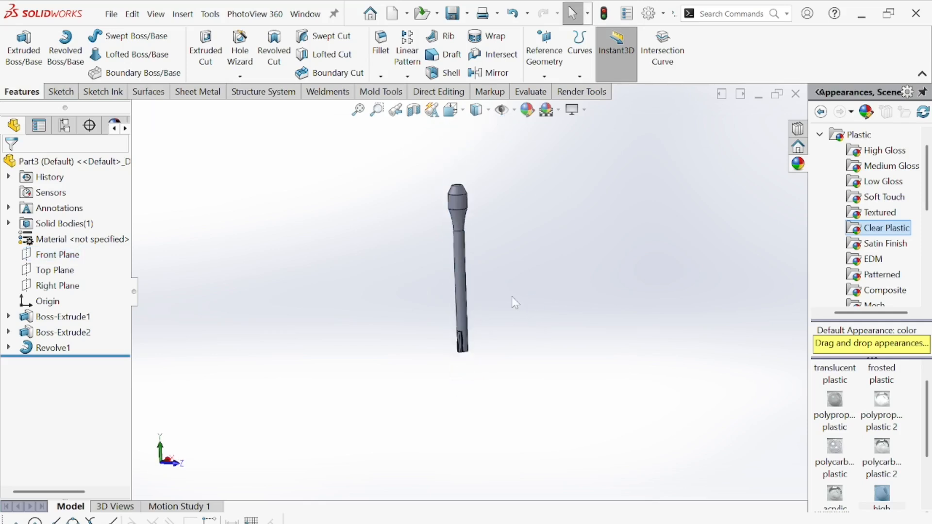
# Start a new sketch on the Right Plane.
pyautogui.click(68, 286)
pyautogui.click(77, 265)
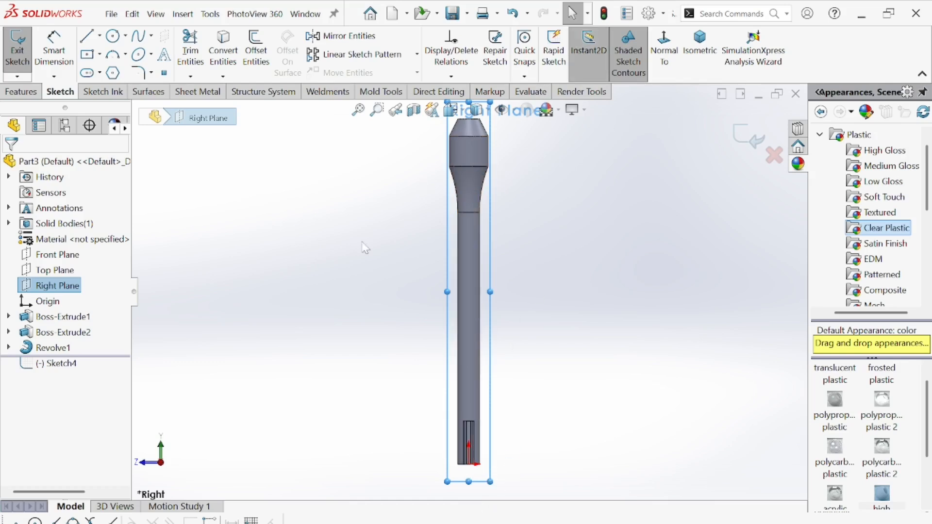
pyautogui.scroll(2, 439, 206)
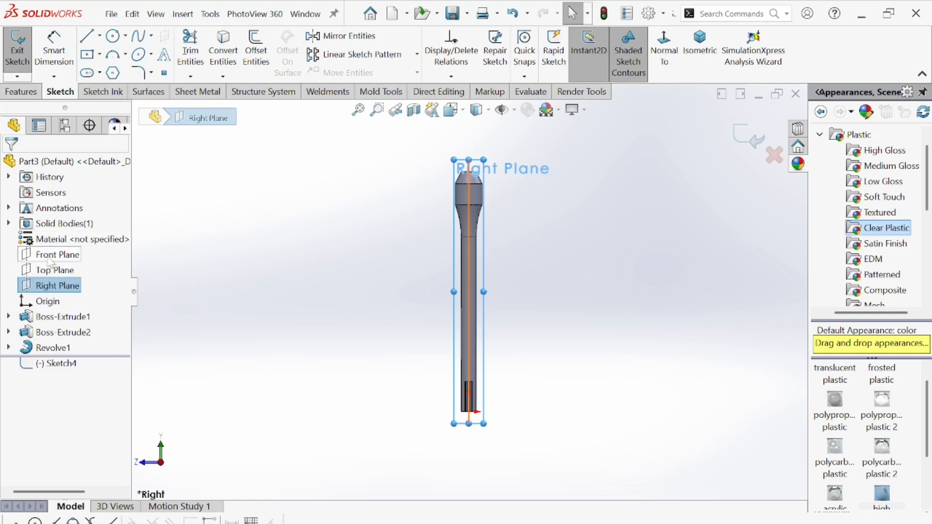
pyautogui.scroll(-3, 443, 346)
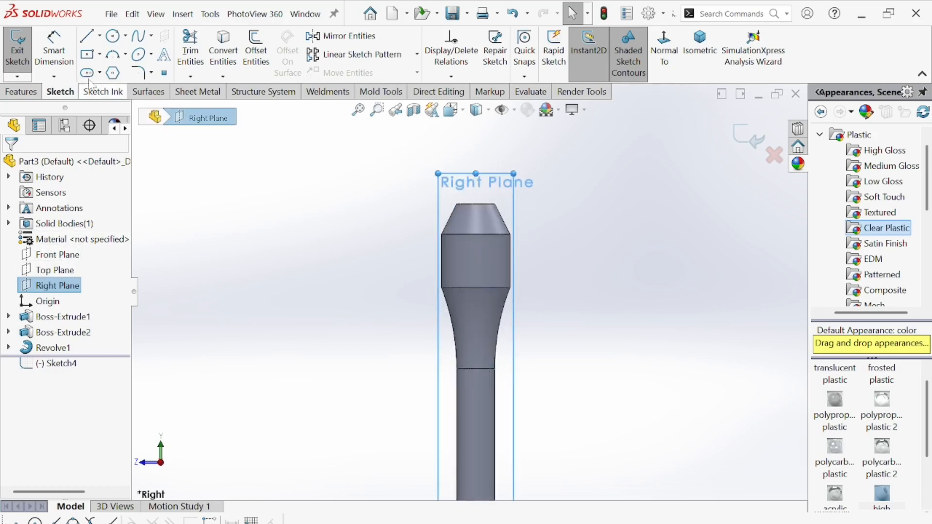
# Draw a vertical centerline from the midpoint of the tip's end edge down the shaft's axis, past the flared section.
pyautogui.click(100, 35)
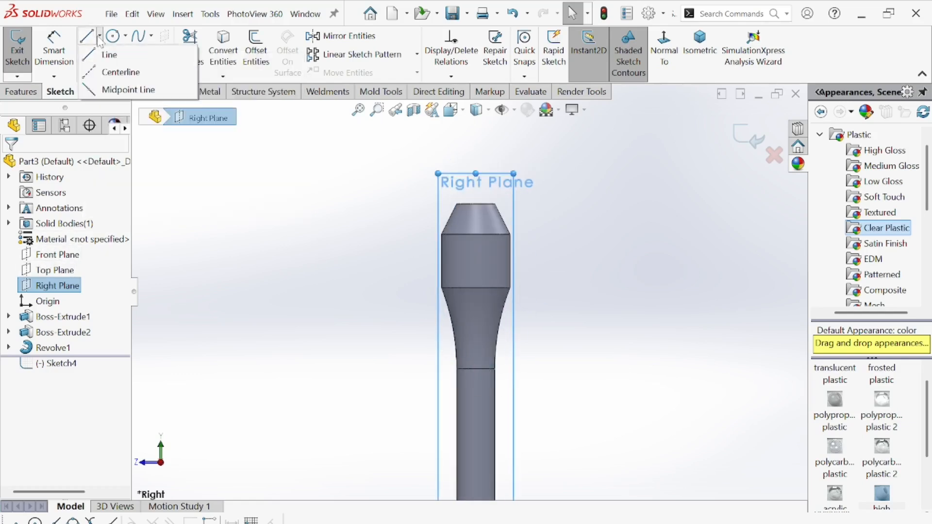
pyautogui.click(116, 71)
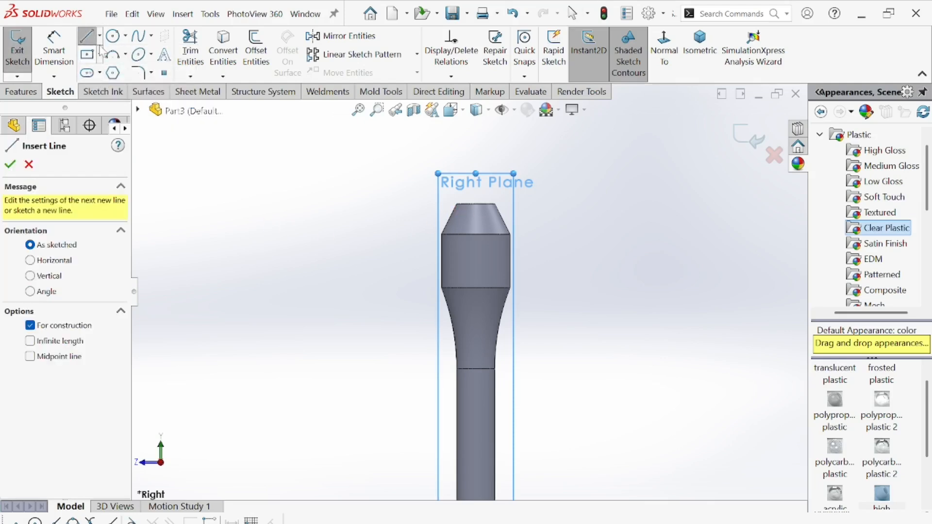
pyautogui.click(476, 204)
pyautogui.click(476, 442)
pyautogui.rightClick(537, 239)
pyautogui.click(593, 247)
# Draw a short line along the tip's end edge from the centerline, continuing with a slanted line about 21.7 mm long to where the flare meets the shaft.
pyautogui.scroll(-2, 522, 219)
pyautogui.click(87, 35)
pyautogui.scroll(-2, 459, 204)
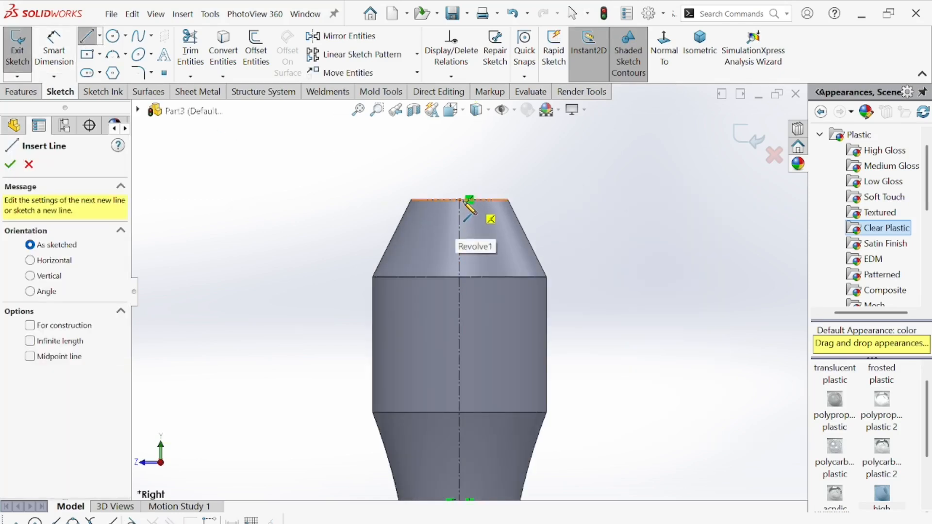
pyautogui.click(460, 199)
pyautogui.scroll(4, 478, 245)
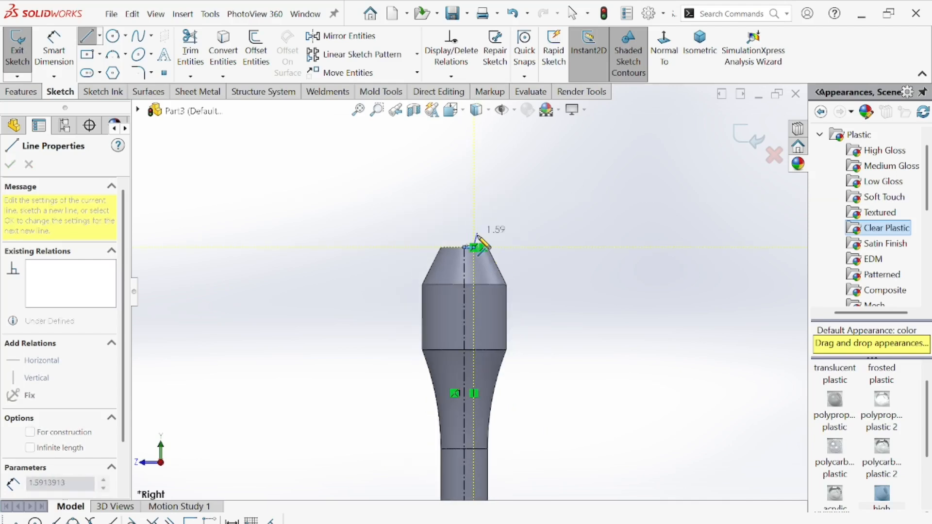
pyautogui.scroll(-3, 478, 371)
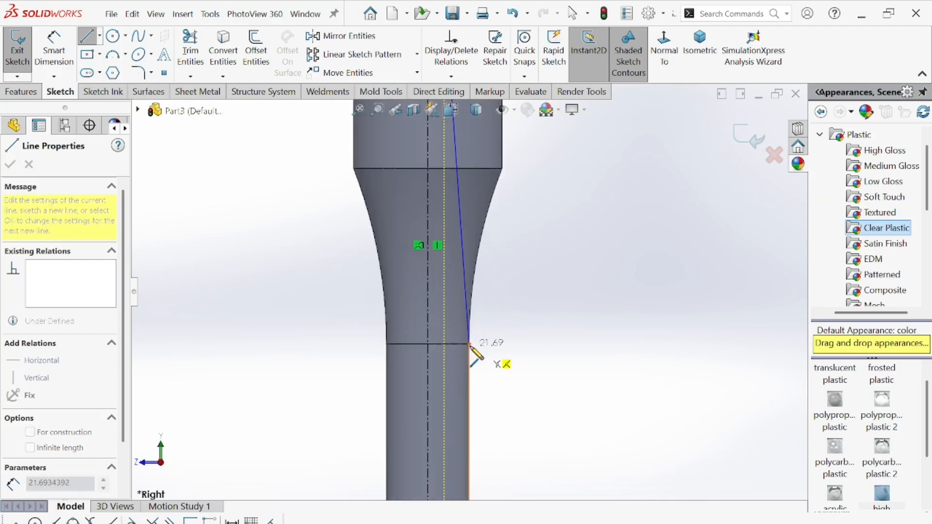
pyautogui.click(469, 344)
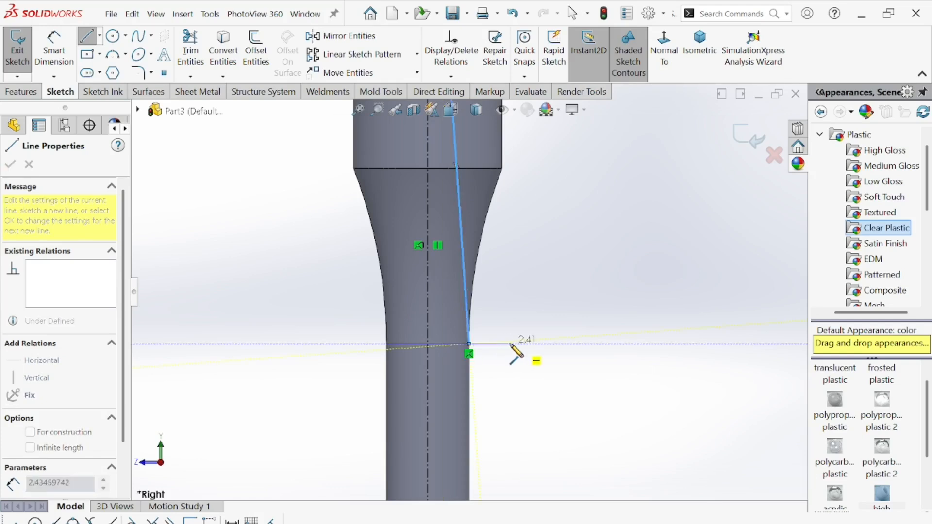
# Close the profile outside the tip with a horizontal line about 2.4 mm long, a vertical line about 22 mm long, and a line back to the slanted line's start.
pyautogui.click(511, 344)
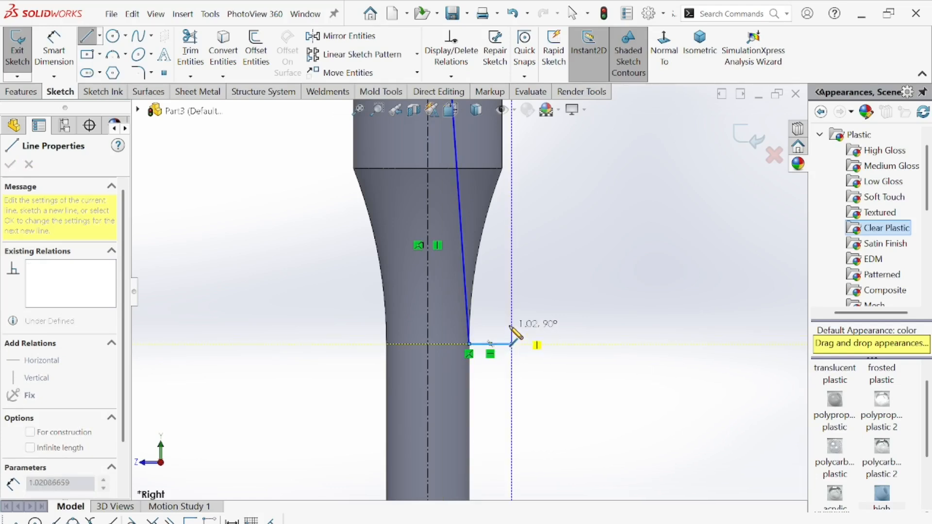
pyautogui.scroll(3, 514, 340)
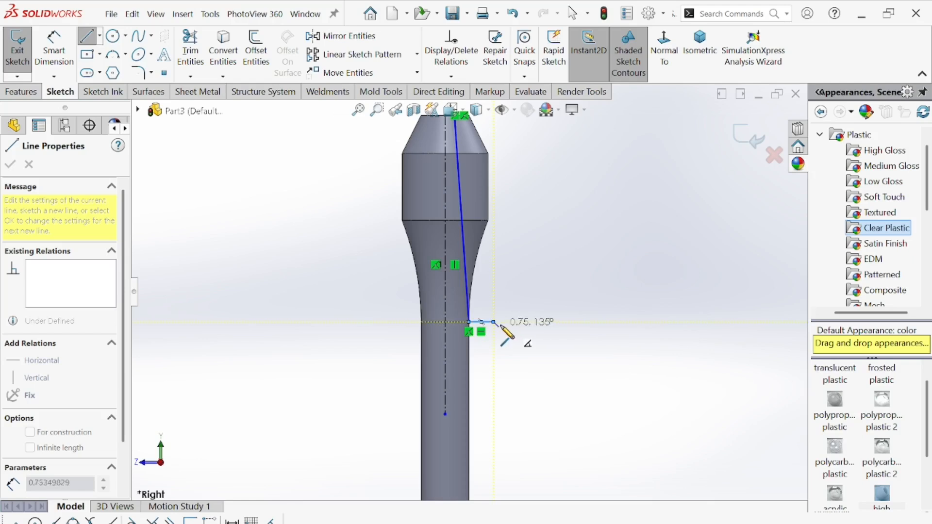
pyautogui.scroll(-5, 488, 208)
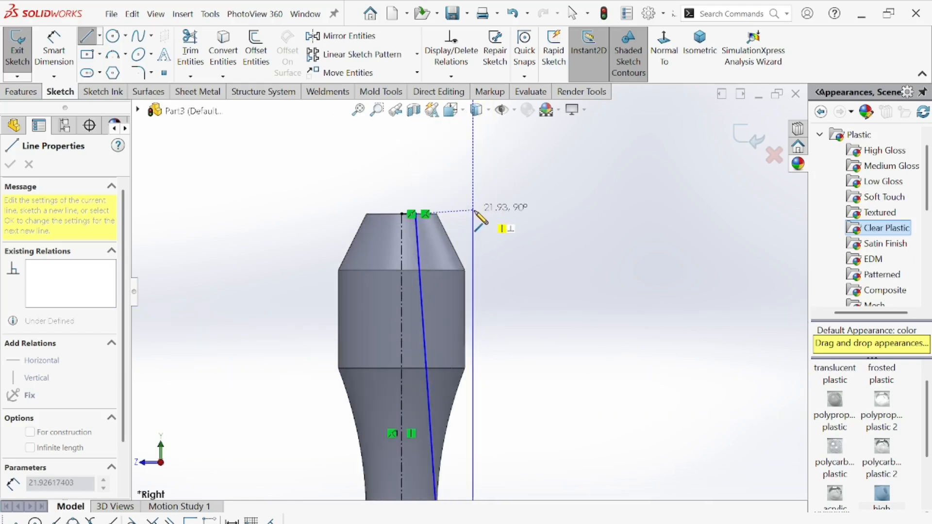
pyautogui.click(473, 214)
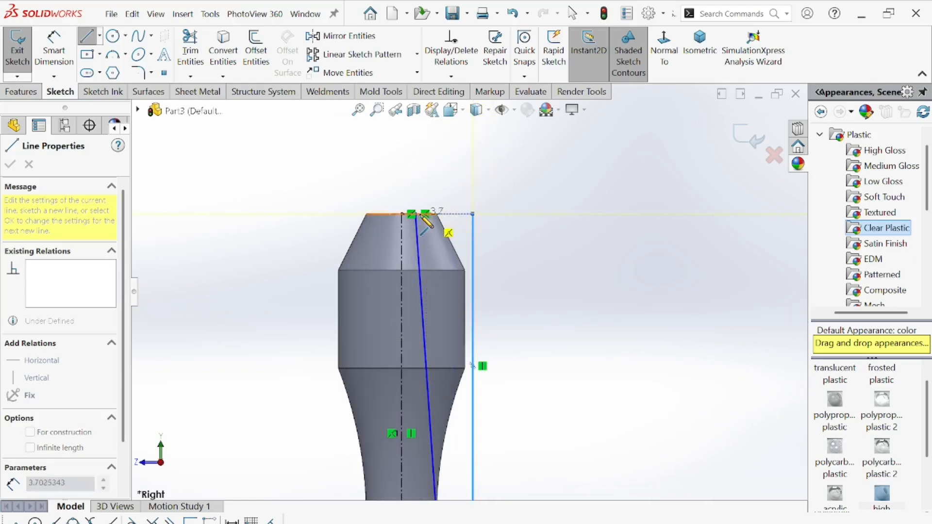
pyautogui.click(417, 215)
pyautogui.rightClick(399, 172)
pyautogui.click(430, 184)
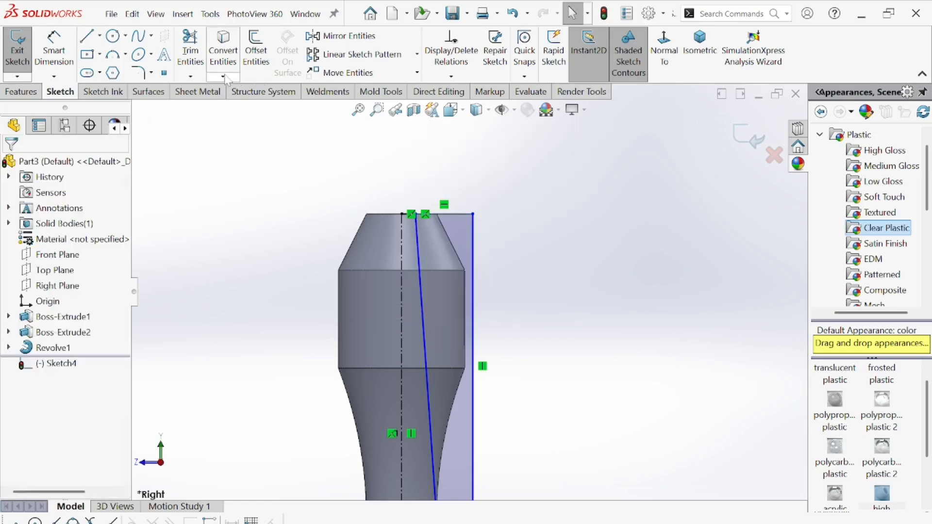
# Trim away the short segment between the centerline and the slanted line along the tip's end edge.
pyautogui.click(194, 61)
pyautogui.scroll(-3, 369, 231)
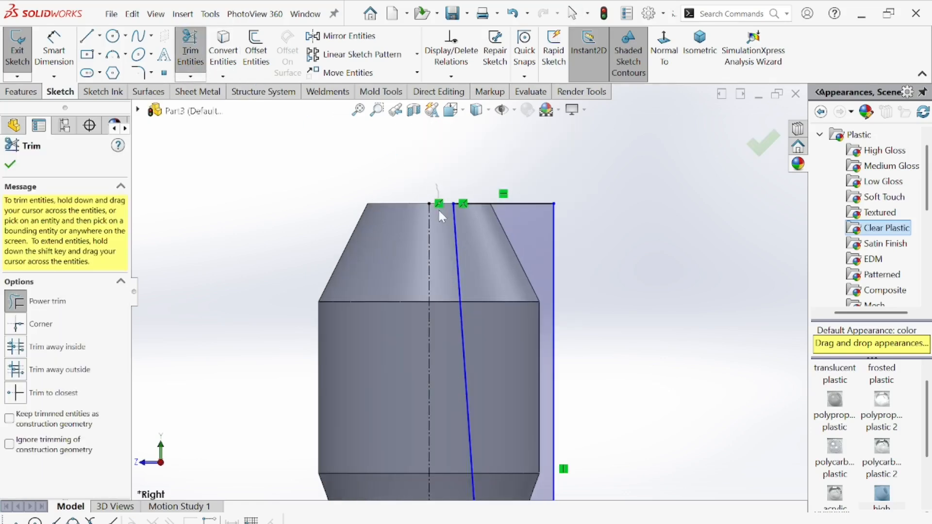
pyautogui.scroll(5, 439, 216)
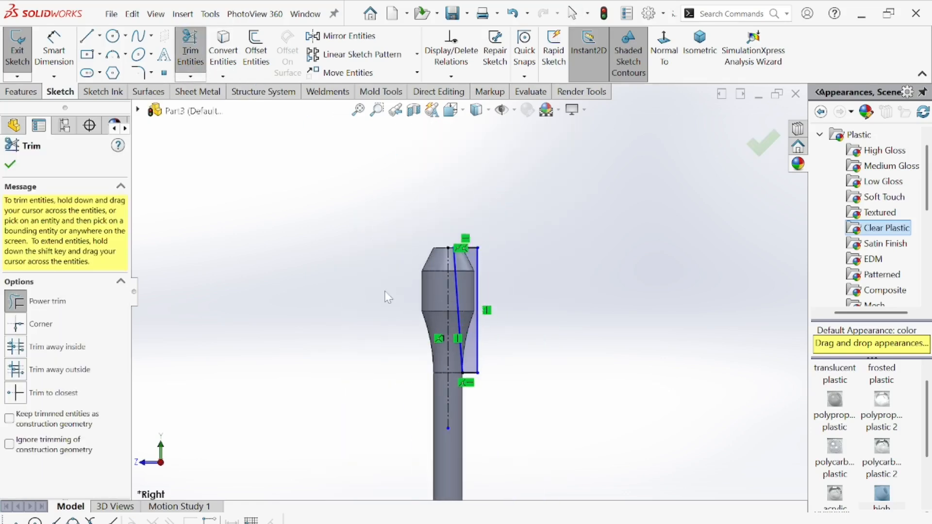
# Mirror the four lines of the closed profile about the vertical centerline.
pyautogui.click(364, 44)
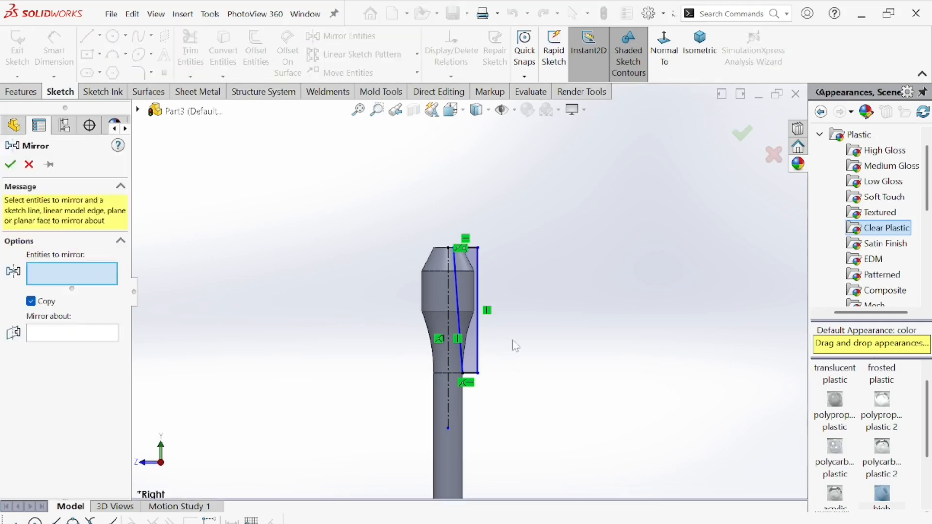
pyautogui.moveTo(448, 233); pyautogui.dragTo(448, 207)
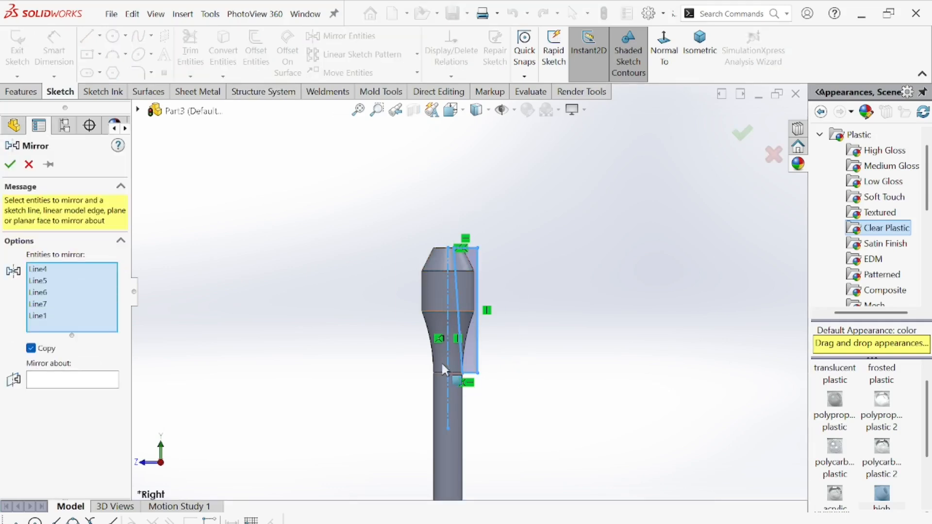
pyautogui.click(58, 383)
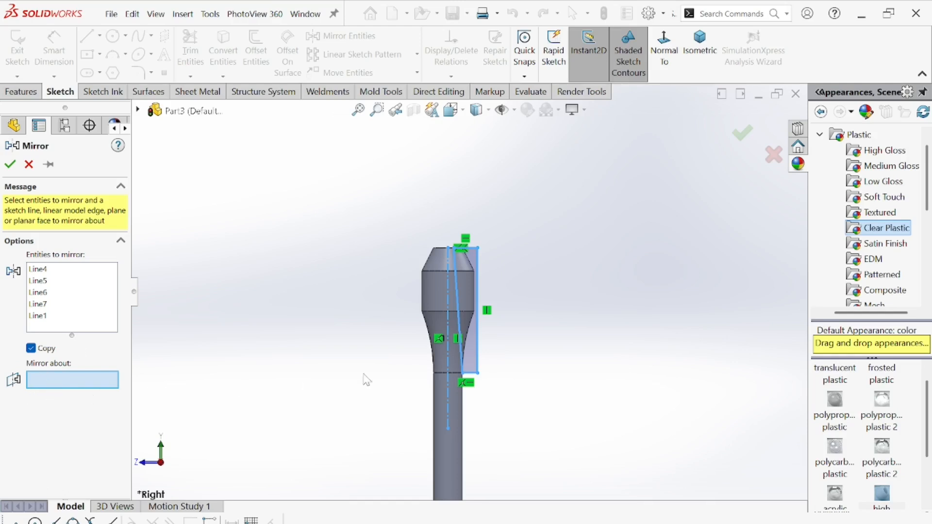
pyautogui.click(448, 392)
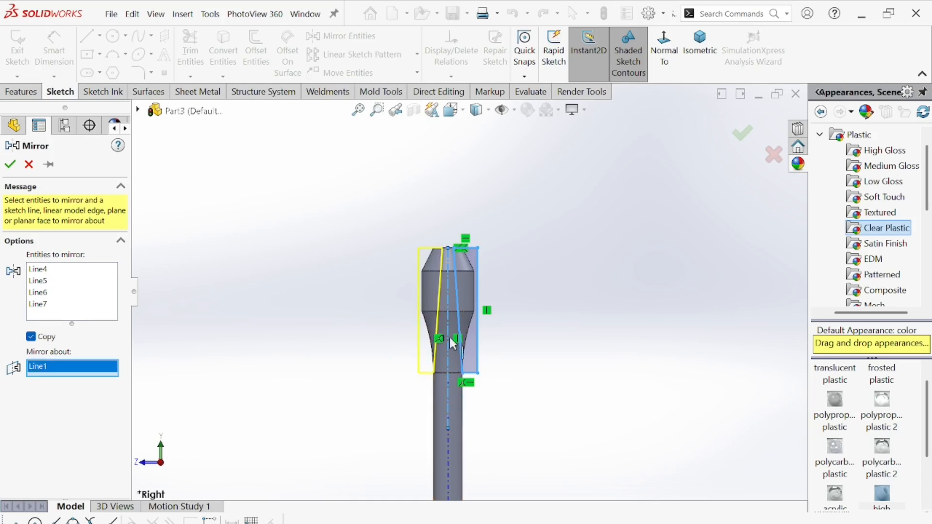
pyautogui.click(10, 165)
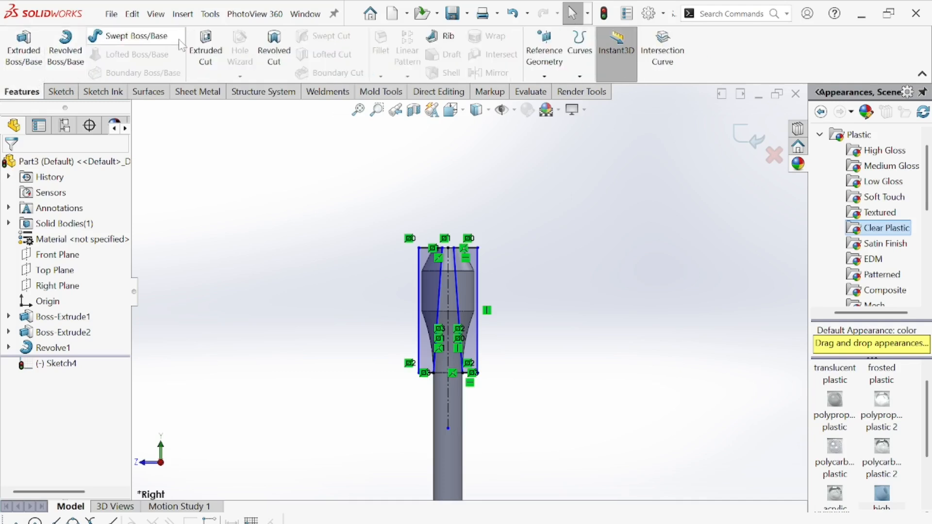
# Cut-extrude both mirrored profiles with Through All - Both to flatten the two sides of the tip.
pyautogui.click(205, 54)
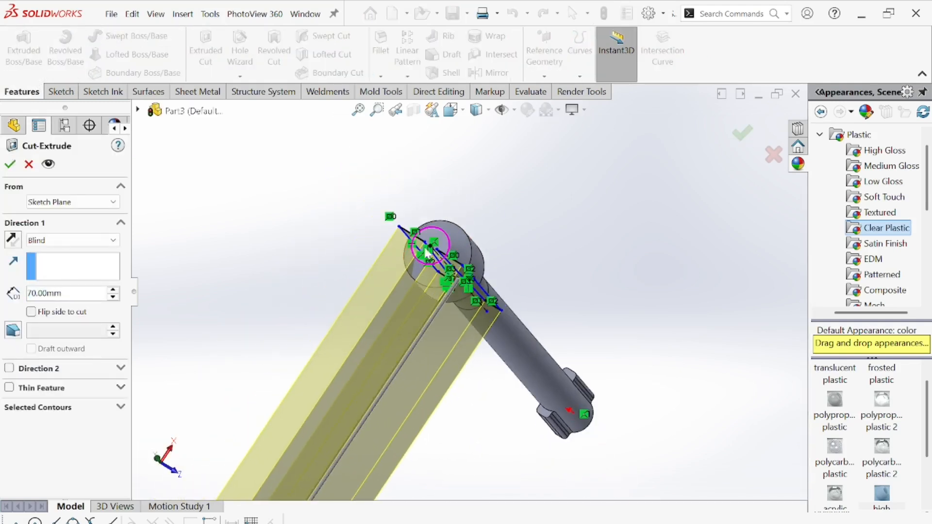
pyautogui.moveTo(487, 267); pyautogui.dragTo(484, 272, button='middle')
pyautogui.click(113, 240)
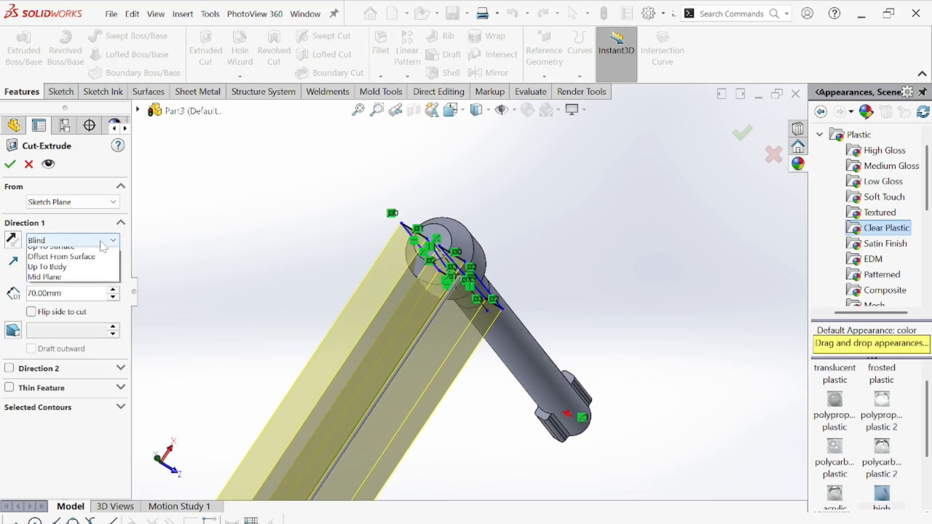
pyautogui.click(58, 273)
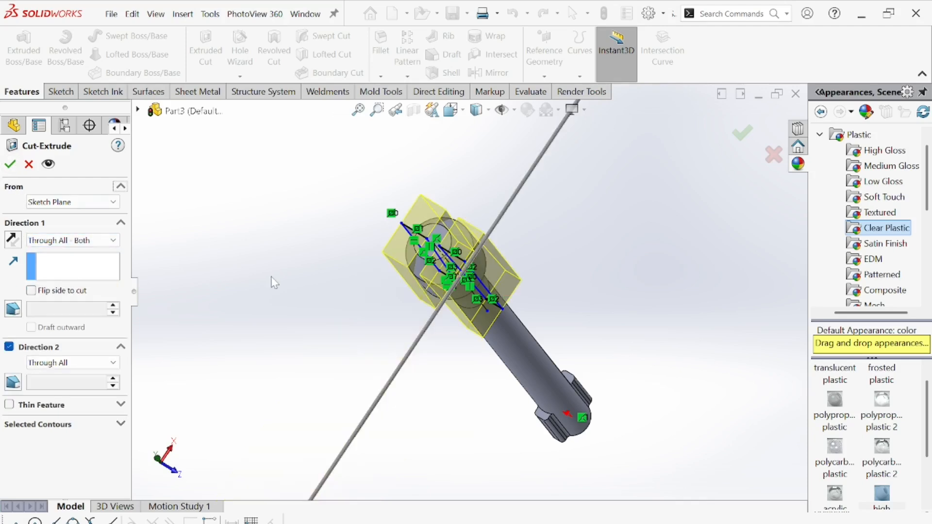
pyautogui.click(11, 167)
# Examine the flattened tip and the whole shaft from several angles.
pyautogui.moveTo(288, 343); pyautogui.dragTo(312, 275, button='middle')
pyautogui.click(312, 274)
pyautogui.scroll(3, 346, 278)
pyautogui.moveTo(476, 262); pyautogui.dragTo(494, 232, button='middle')
pyautogui.scroll(-4, 504, 198)
pyautogui.moveTo(504, 198); pyautogui.dragTo(432, 354, button='middle')
pyautogui.scroll(5, 470, 278)
pyautogui.moveTo(499, 219); pyautogui.dragTo(503, 254, button='middle')
pyautogui.scroll(-1, 378, 238)
pyautogui.moveTo(379, 239); pyautogui.dragTo(500, 306, button='middle')
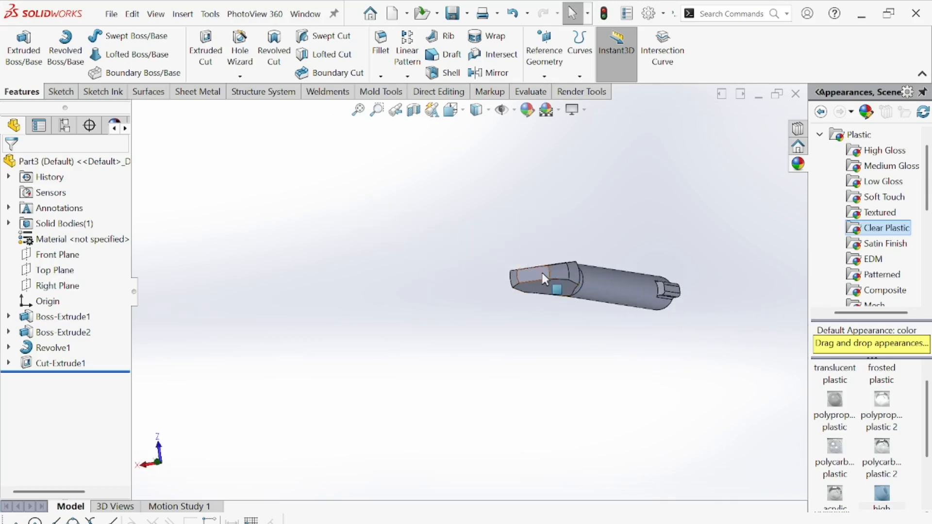
pyautogui.moveTo(542, 273); pyautogui.dragTo(572, 218, button='middle')
pyautogui.scroll(-3, 422, 255)
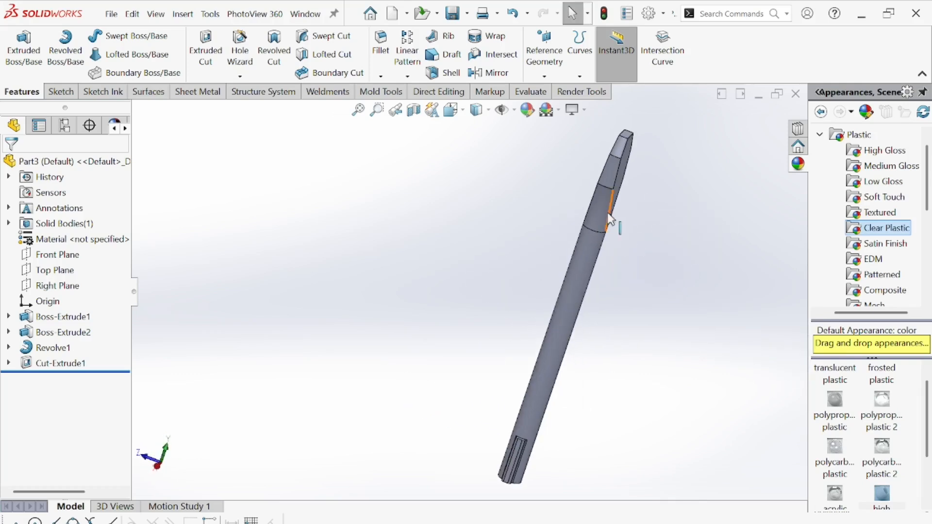
# Start a sketch on the Right Plane with a vertical centerline from the tip's end edge midpoint down past the tapered section.
pyautogui.click(68, 285)
pyautogui.click(82, 269)
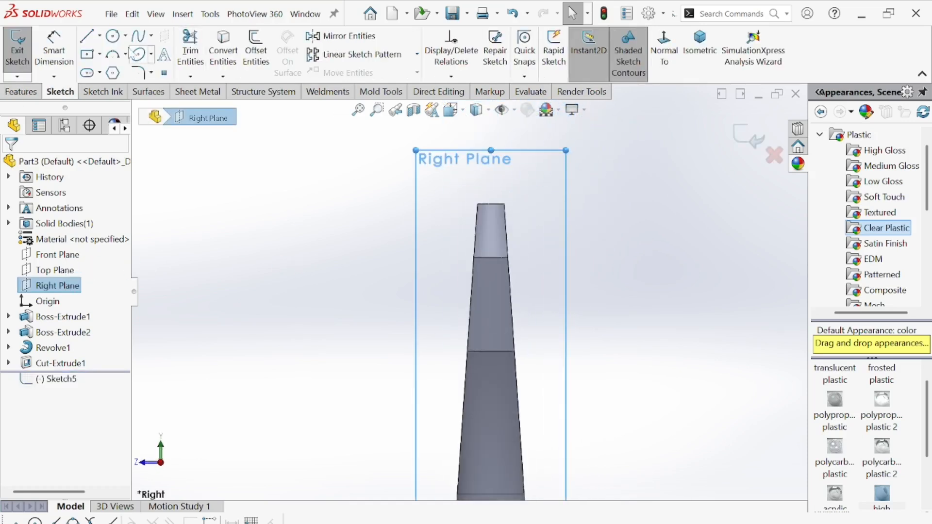
pyautogui.click(99, 36)
pyautogui.click(117, 71)
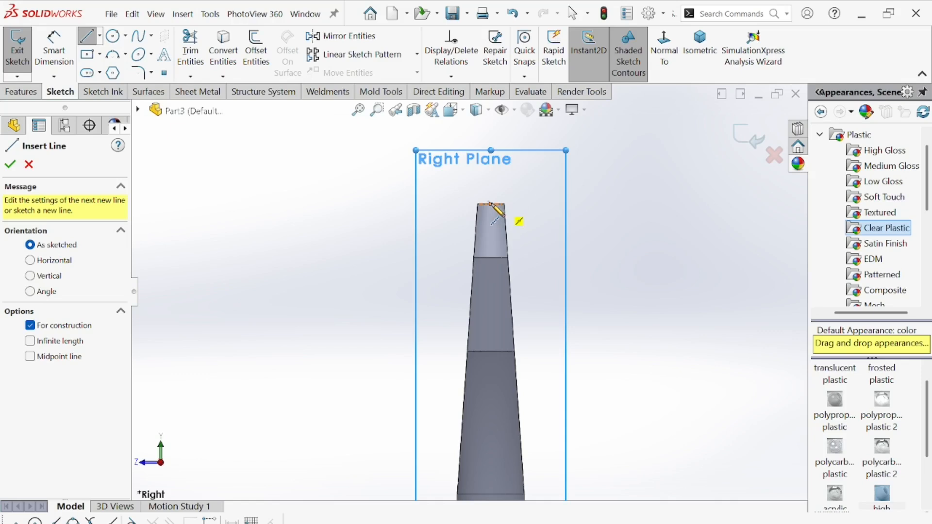
pyautogui.click(490, 204)
pyautogui.scroll(2, 489, 321)
pyautogui.click(480, 398)
pyautogui.rightClick(307, 224)
pyautogui.click(335, 231)
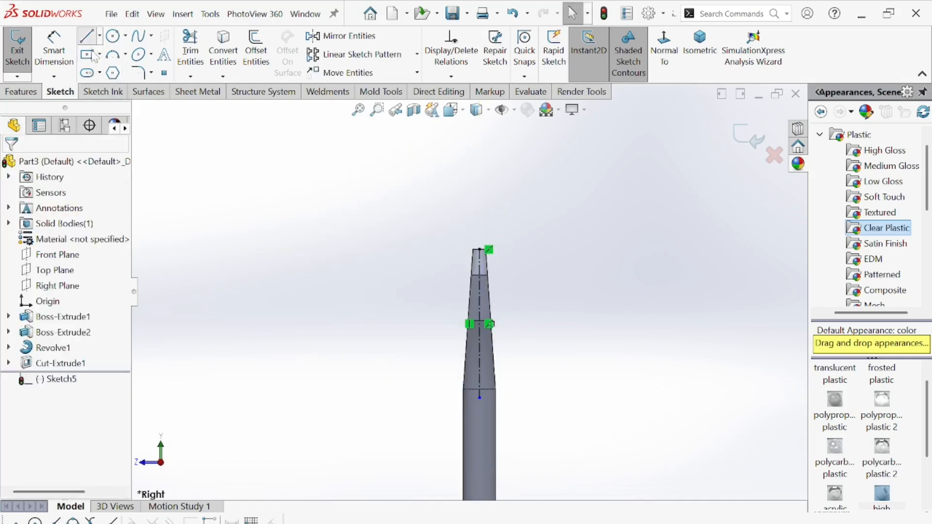
# Draw a closed four-line profile: slanted from the tip's end edge to the first bevel's lower corner, then horizontal outward, vertical, and back to the start.
pyautogui.click(88, 39)
pyautogui.scroll(-5, 467, 218)
pyautogui.scroll(-6, 516, 372)
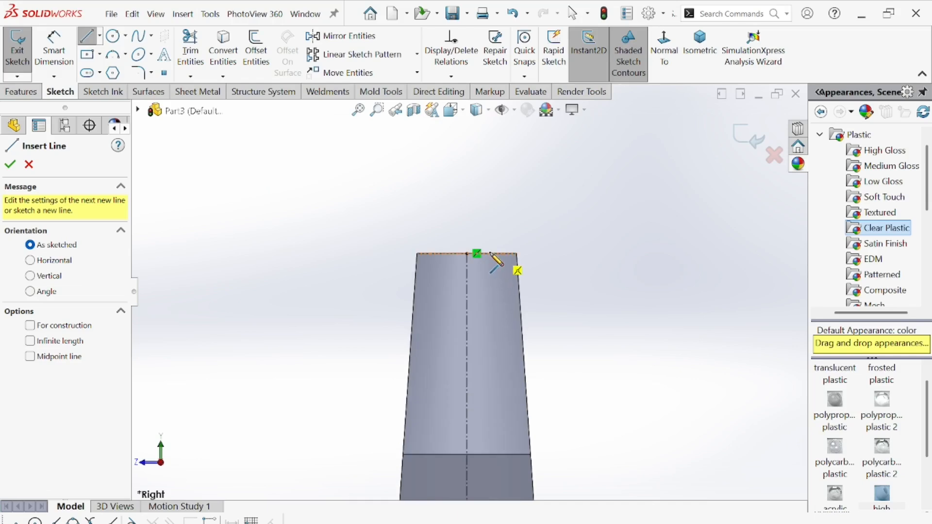
pyautogui.click(490, 253)
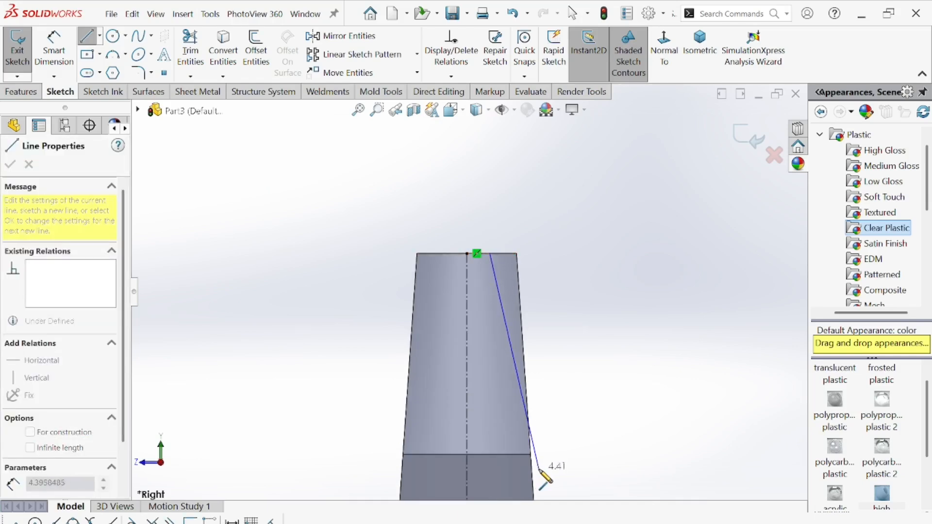
pyautogui.click(530, 454)
pyautogui.click(598, 453)
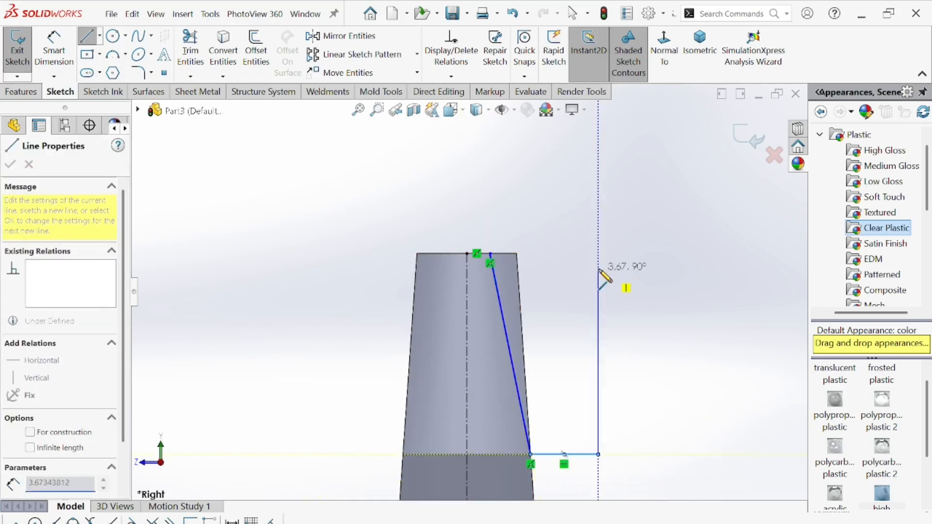
pyautogui.click(598, 253)
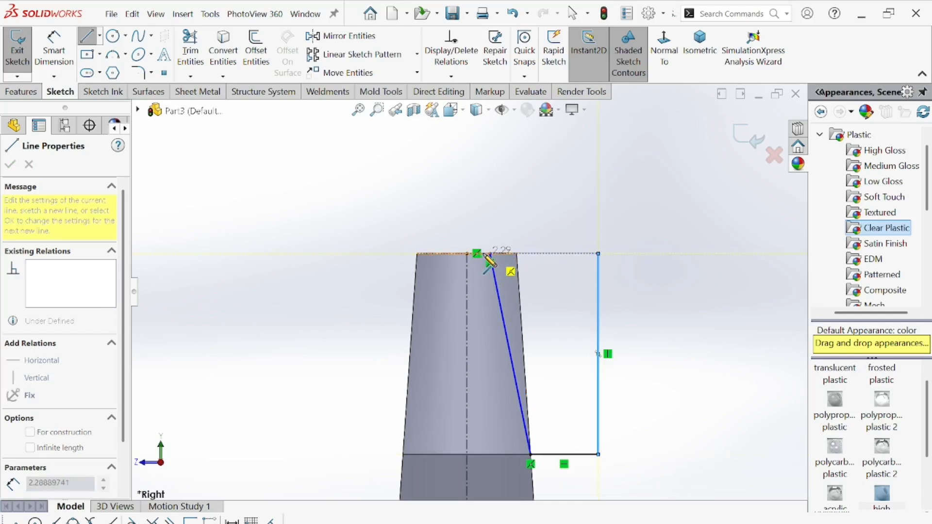
pyautogui.click(490, 253)
pyautogui.rightClick(482, 183)
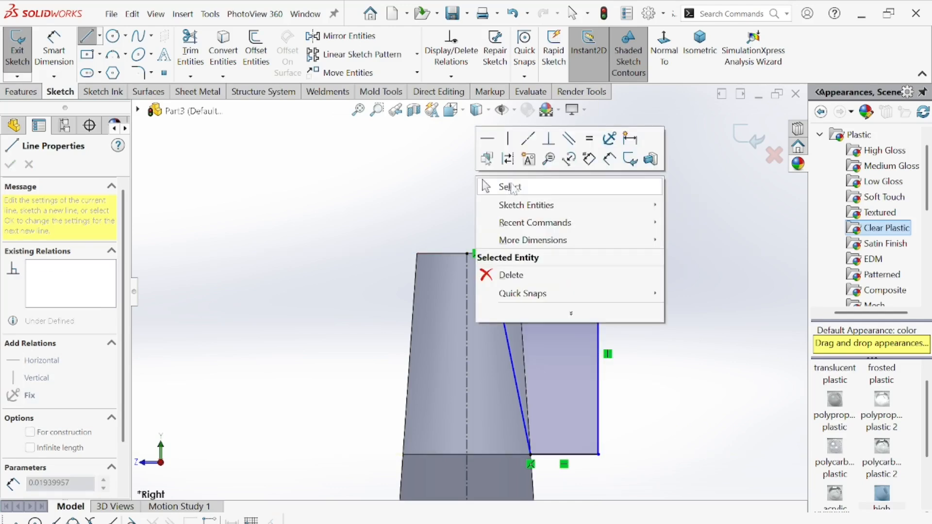
pyautogui.click(510, 185)
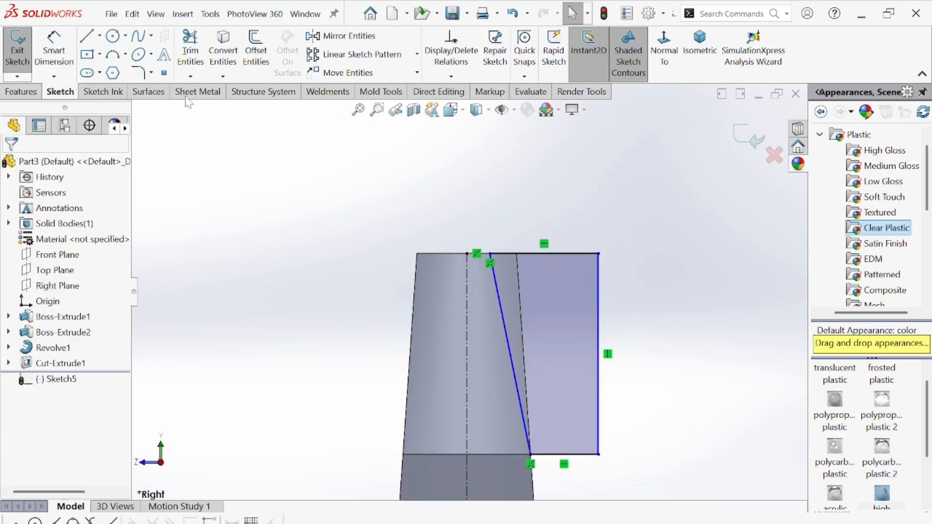
# Dimension the distance along the end edge between the centerline and the slanted line's upper endpoint as 0.5 mm.
pyautogui.click(56, 51)
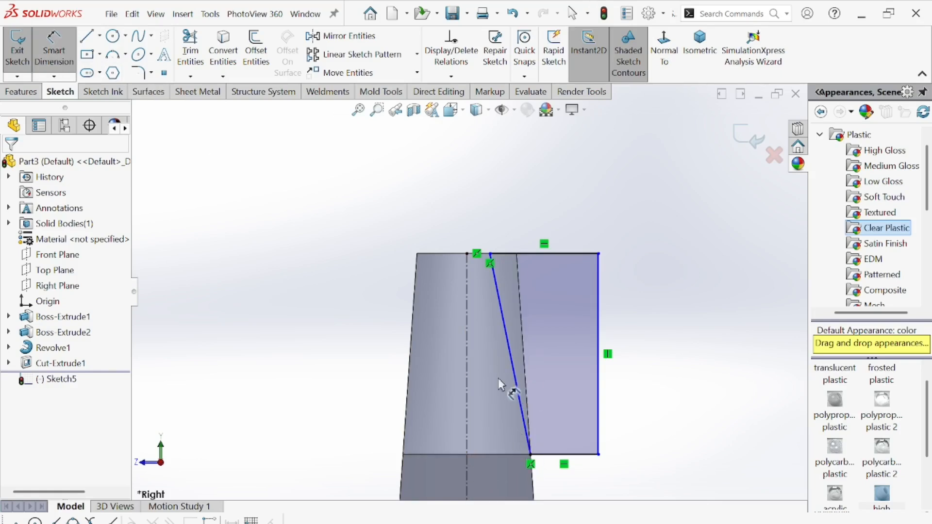
pyautogui.scroll(2, 498, 379)
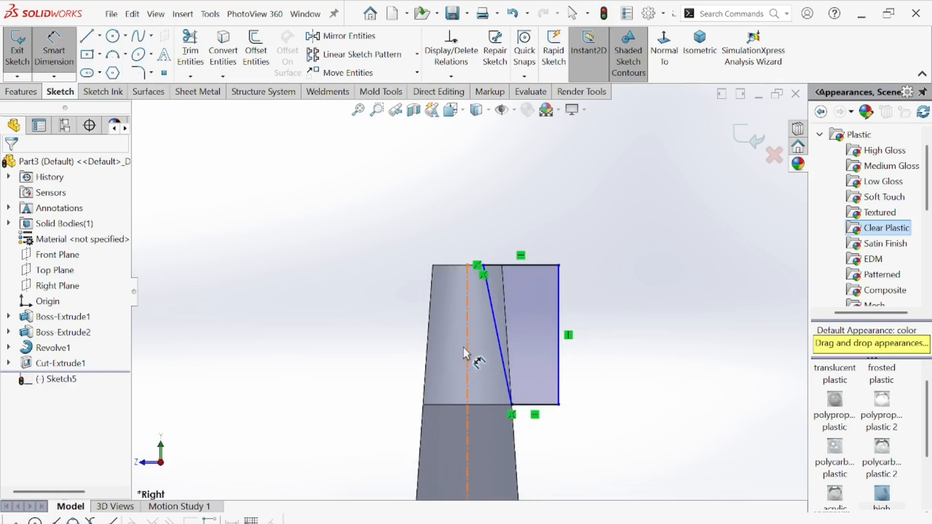
pyautogui.scroll(2, 465, 346)
pyautogui.scroll(-4, 476, 436)
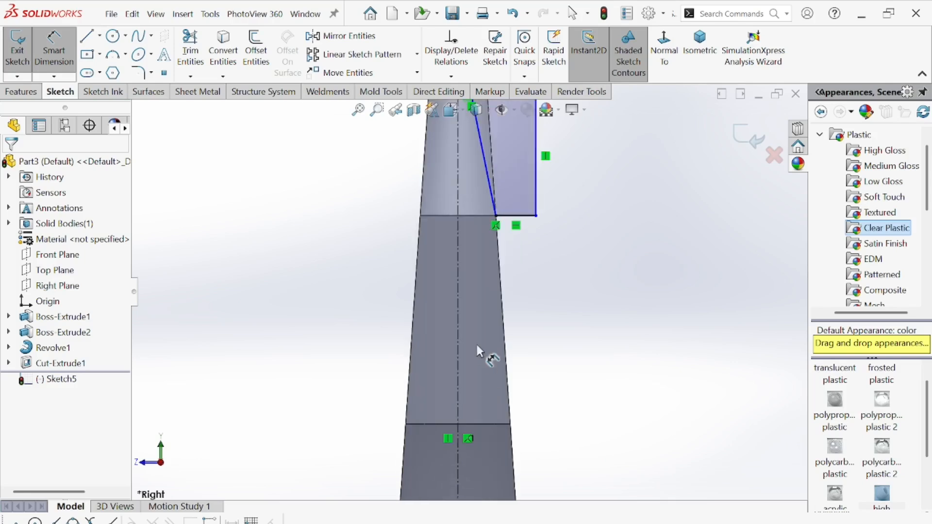
pyautogui.scroll(1, 498, 297)
pyautogui.scroll(-3, 481, 219)
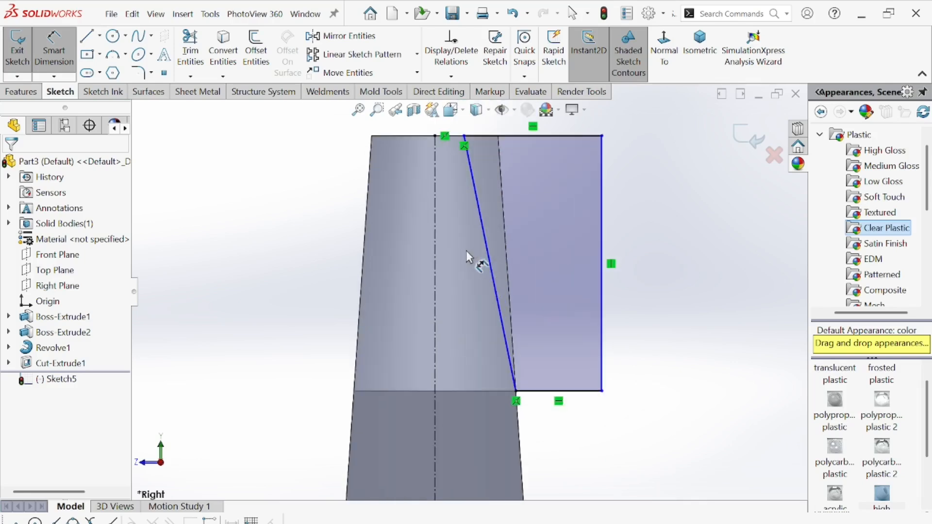
pyautogui.scroll(2, 467, 256)
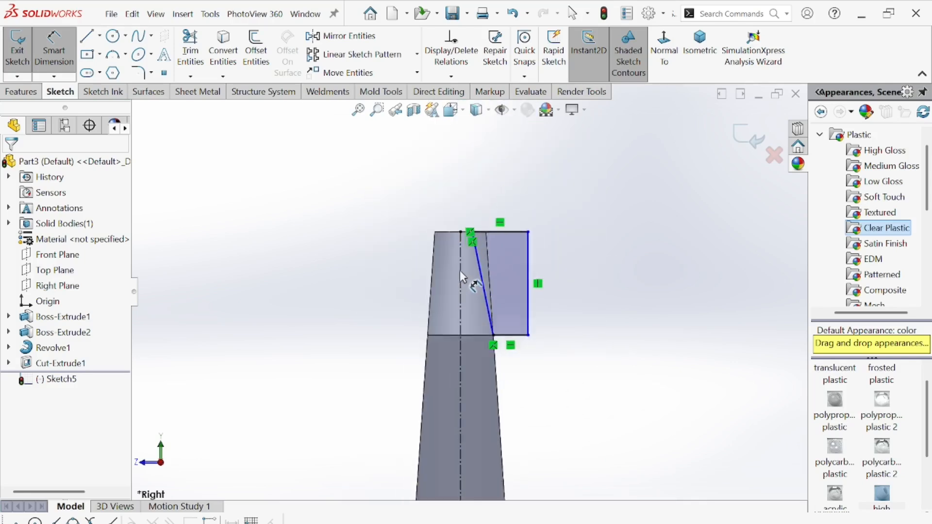
pyautogui.scroll(-4, 460, 274)
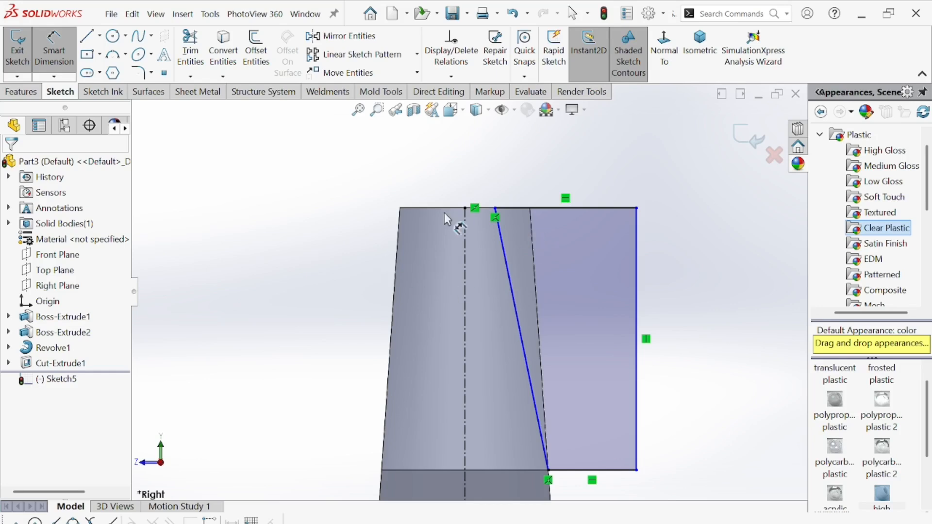
pyautogui.scroll(5, 516, 364)
pyautogui.scroll(-2, 471, 408)
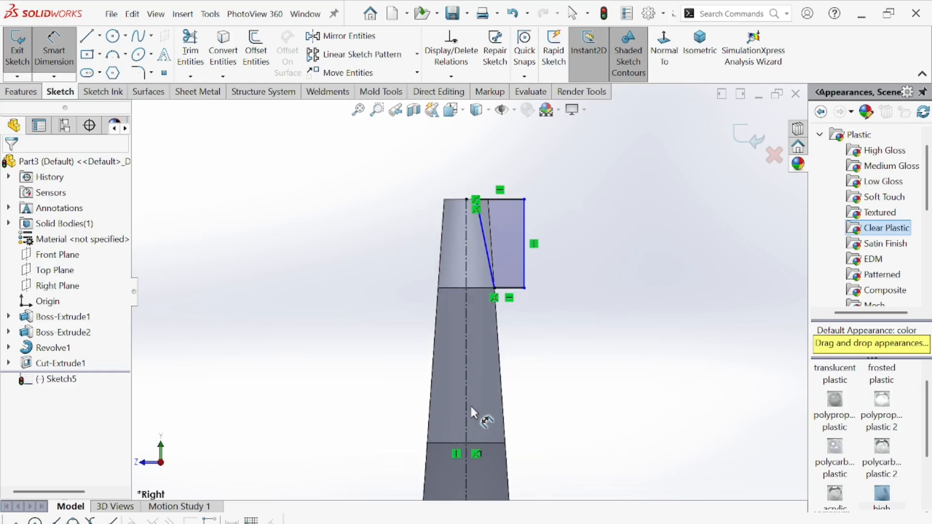
pyautogui.scroll(-4, 456, 276)
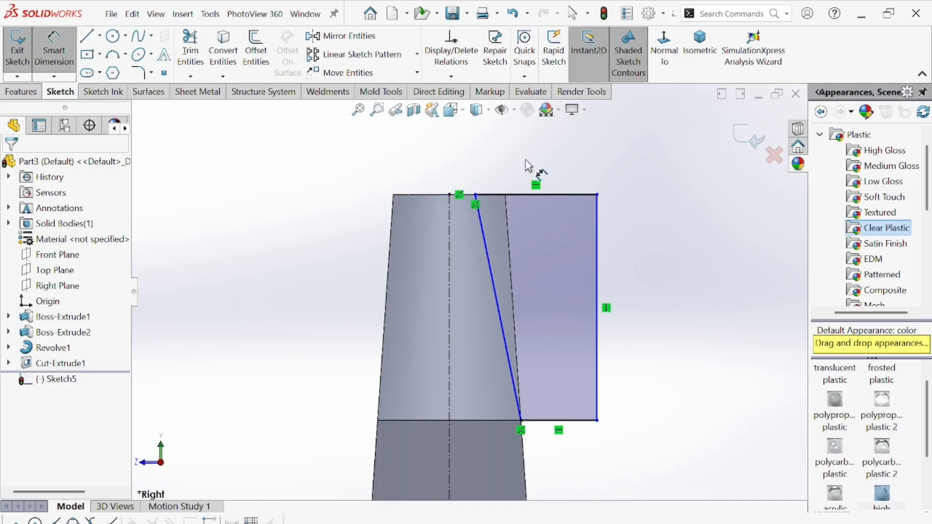
pyautogui.scroll(-2, 526, 162)
pyautogui.scroll(-2, 464, 217)
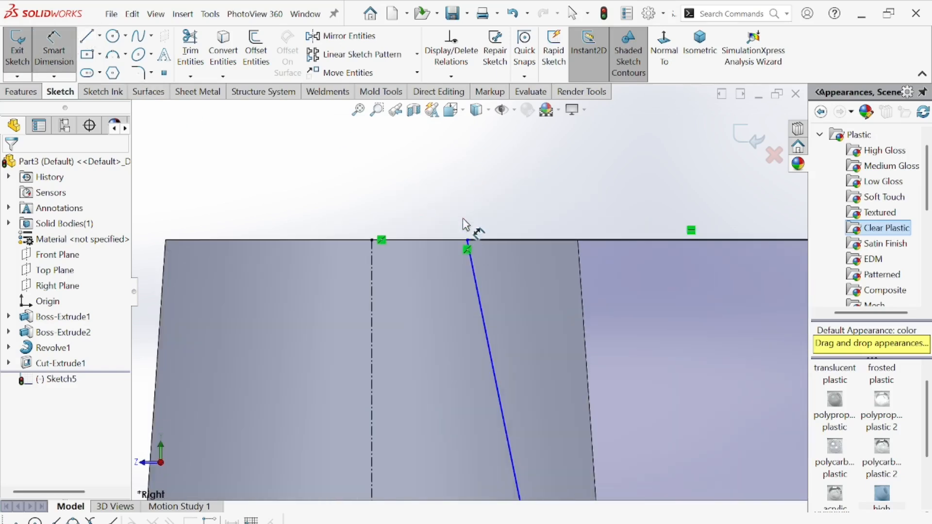
pyautogui.click(468, 241)
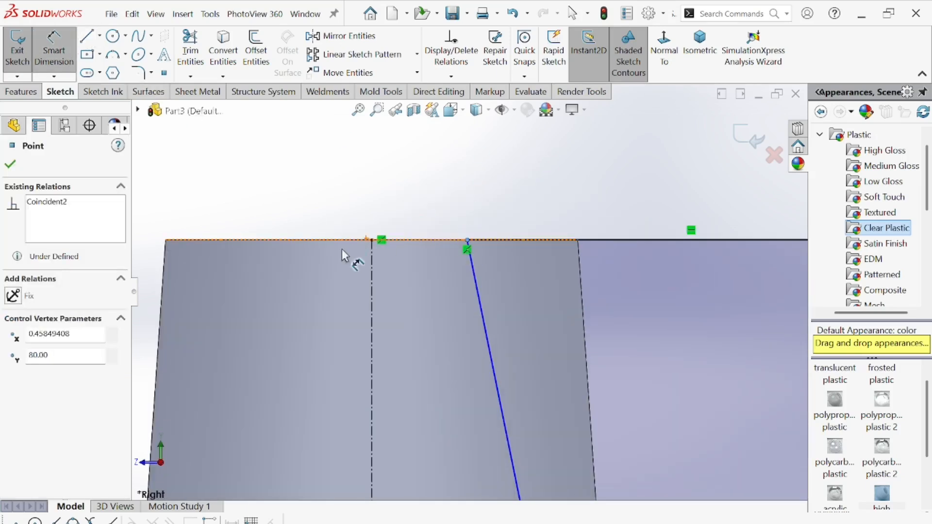
pyautogui.click(372, 240)
pyautogui.click(427, 178)
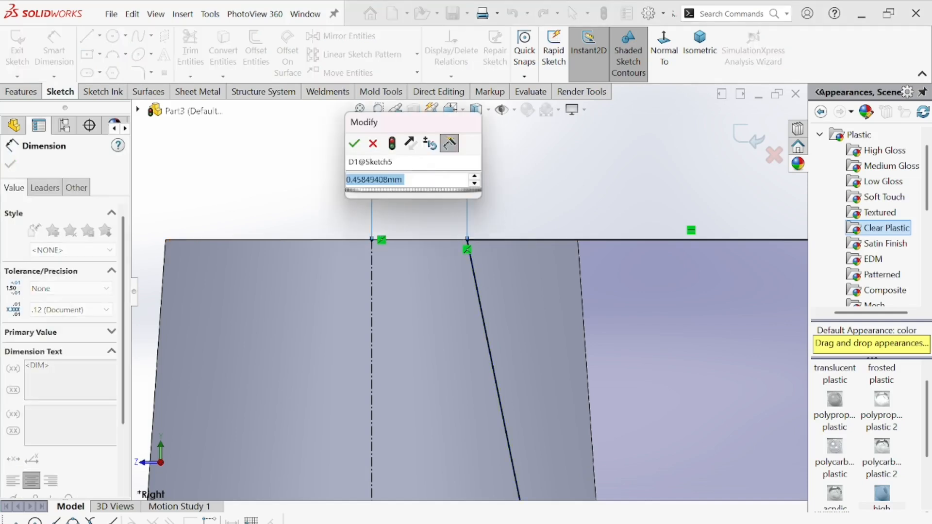
pyautogui.write('0.5')
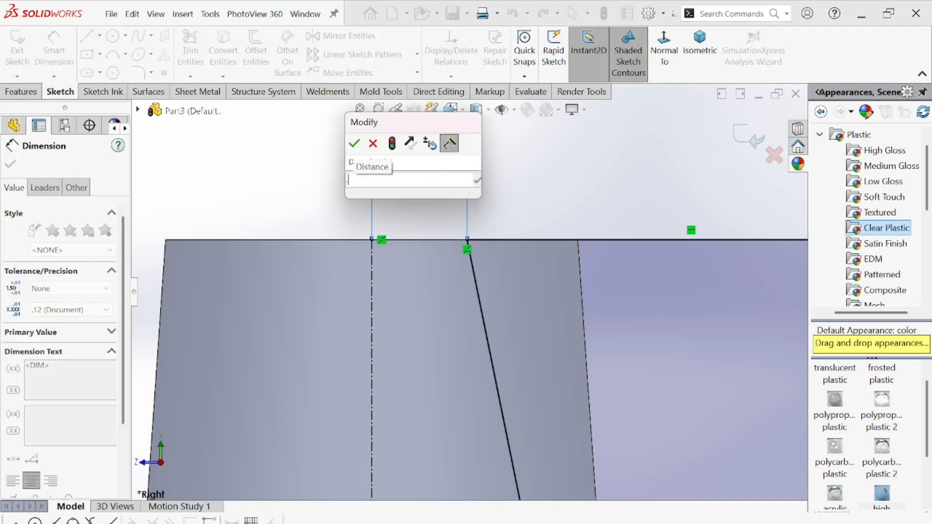
pyautogui.press('Return')
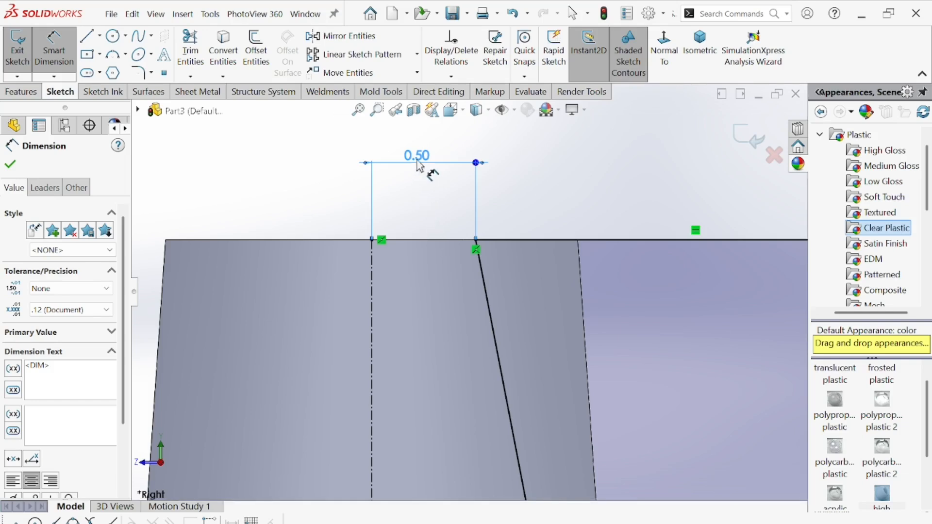
# Keep the 0.5 mm dimension and mirror the four-line profile about the vertical centerline.
pyautogui.doubleClick(418, 160)
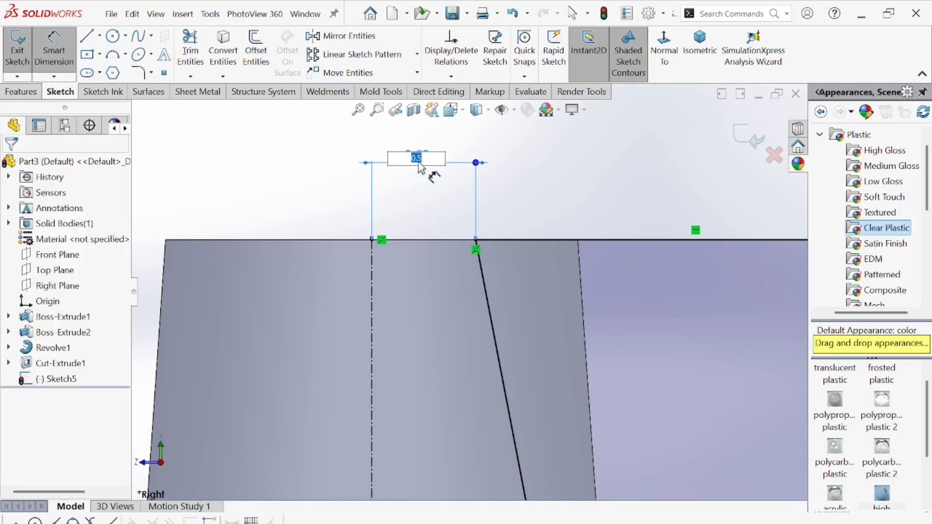
pyautogui.press('Return')
pyautogui.scroll(6, 490, 194)
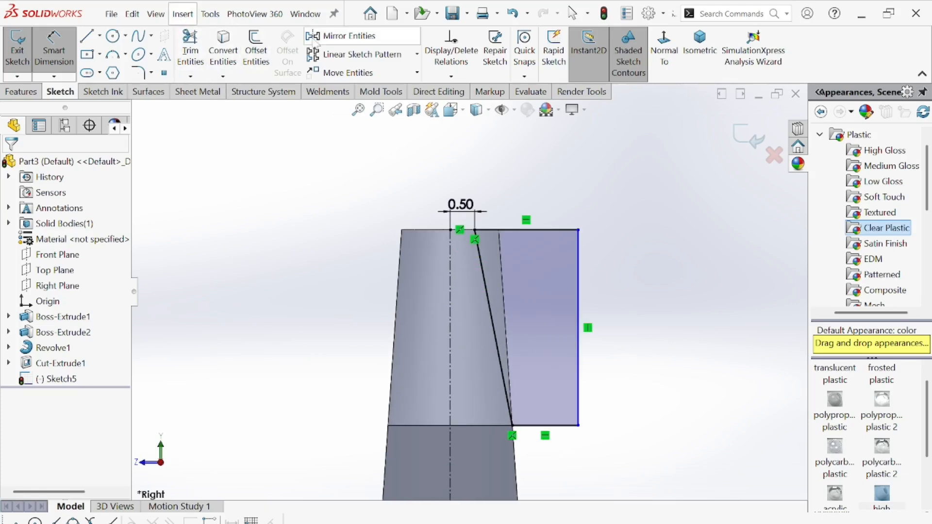
pyautogui.click(340, 35)
pyautogui.scroll(3, 468, 292)
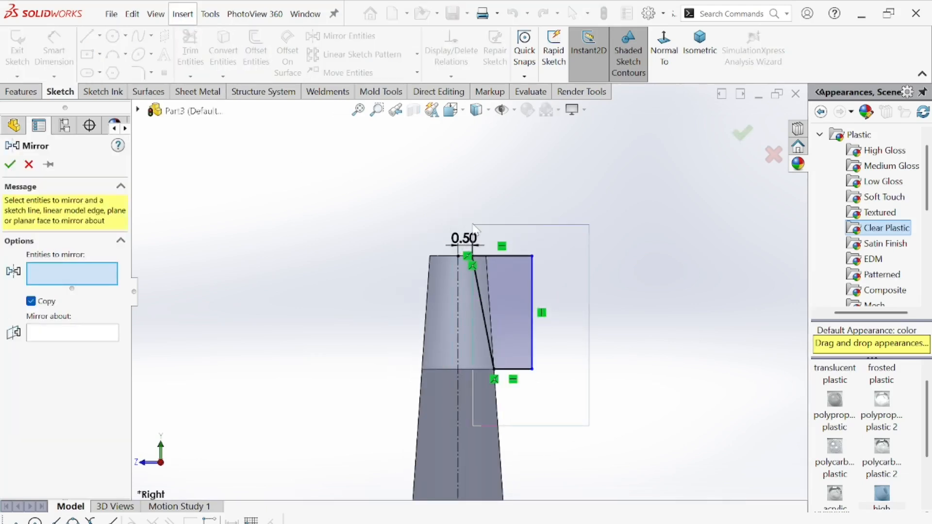
pyautogui.moveTo(474, 227); pyautogui.dragTo(473, 225)
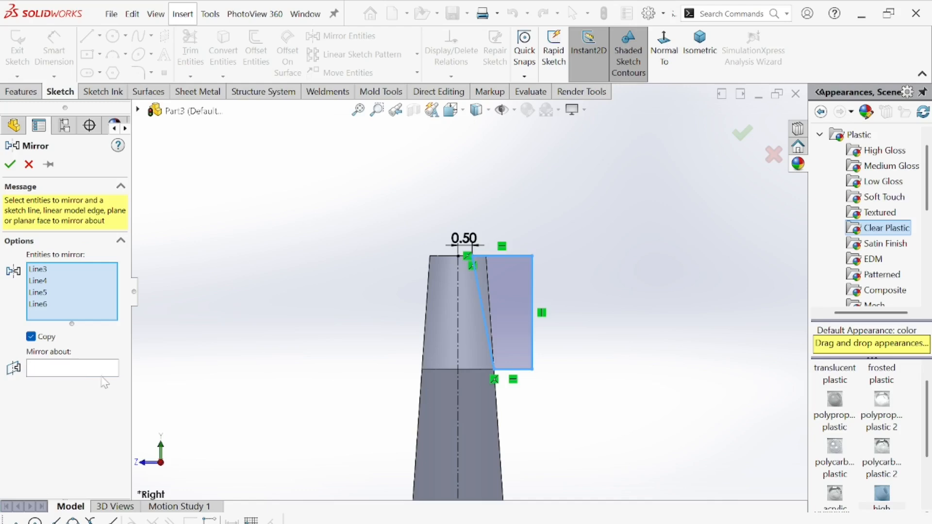
pyautogui.click(72, 374)
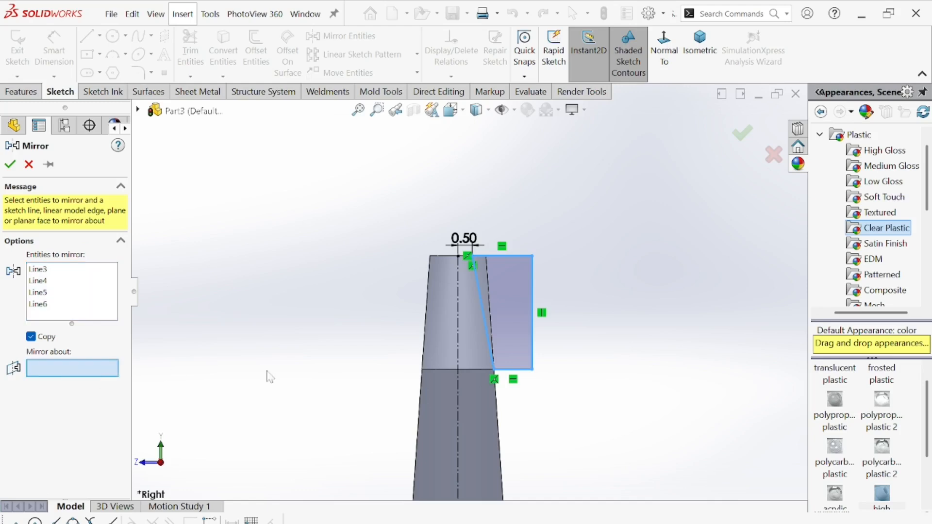
pyautogui.click(457, 316)
pyautogui.click(10, 164)
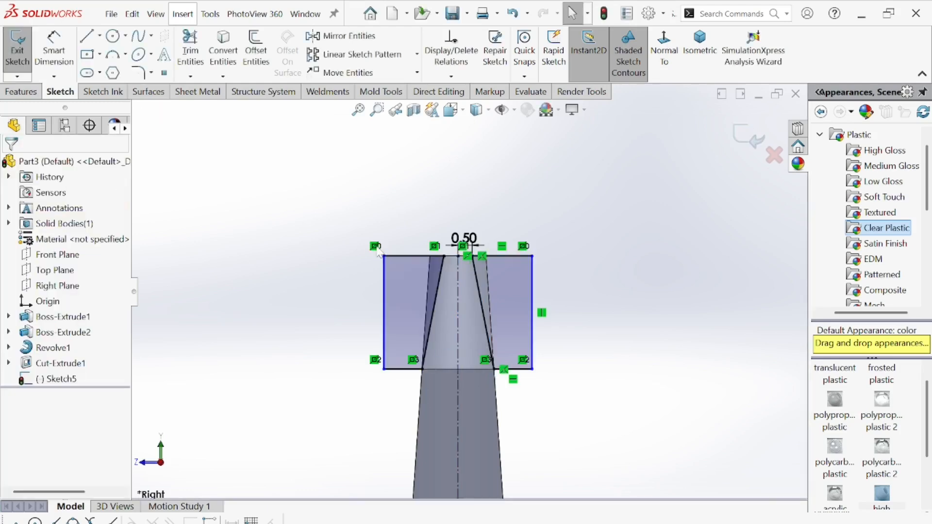
pyautogui.click(21, 93)
pyautogui.click(23, 51)
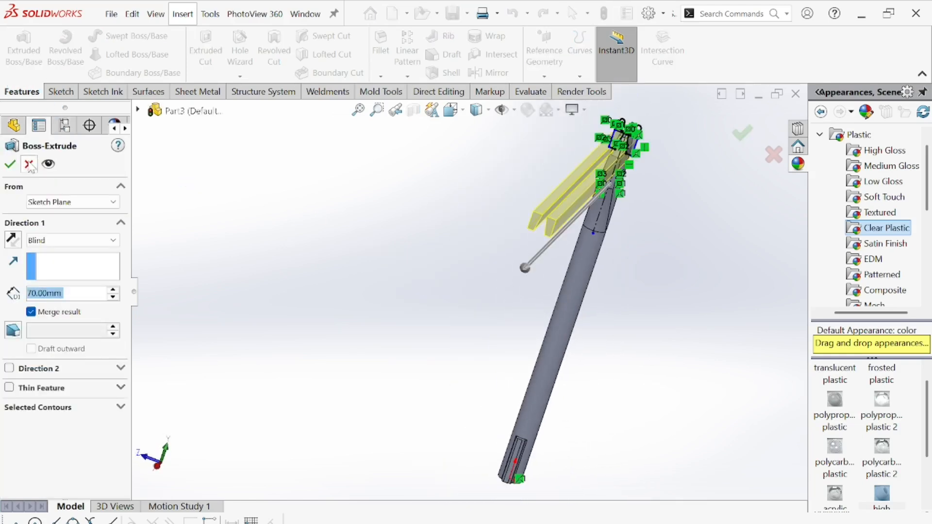
pyautogui.click(28, 164)
# Extrude-cut both mirrored profiles through the tip with the Through All - Both end condition.
pyautogui.click(214, 50)
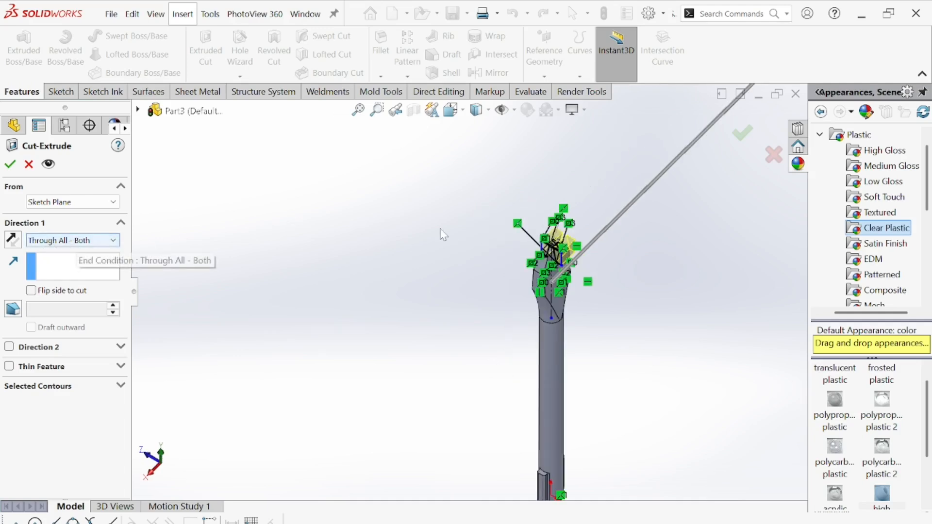
pyautogui.scroll(-5, 548, 258)
pyautogui.moveTo(467, 281); pyautogui.dragTo(454, 272, button='middle')
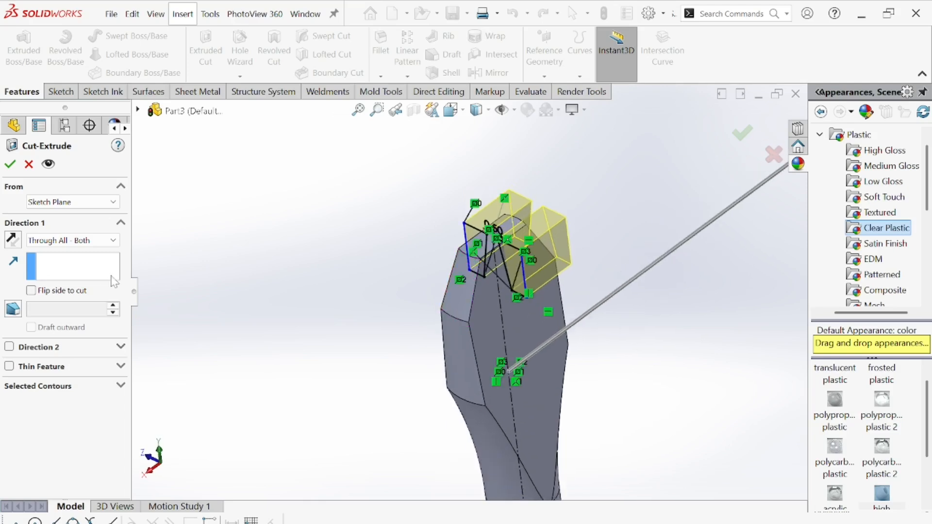
pyautogui.click(82, 240)
pyautogui.click(84, 263)
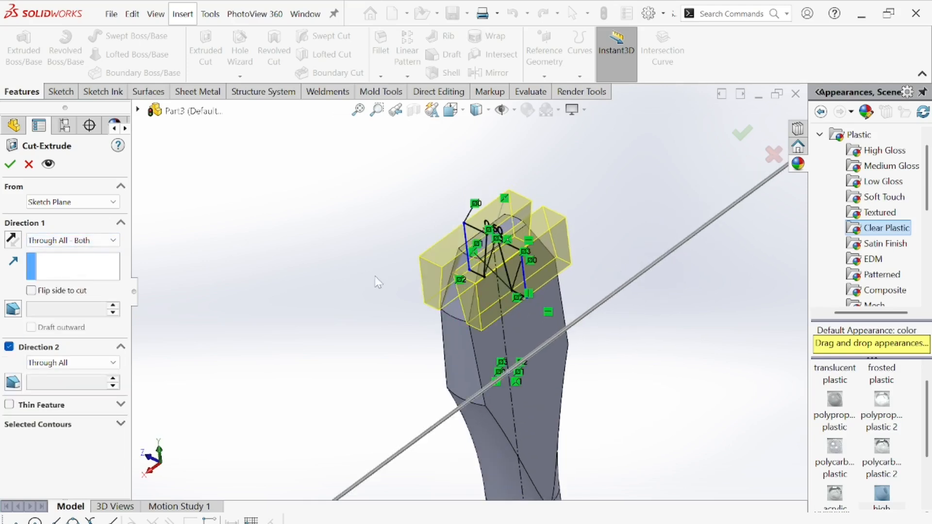
pyautogui.moveTo(379, 282); pyautogui.dragTo(375, 288, button='middle')
pyautogui.click(13, 165)
# Examine the bevelled blade tip and the whole shaft from several angles.
pyautogui.moveTo(492, 300); pyautogui.dragTo(570, 291, button='middle')
pyautogui.scroll(5, 543, 309)
pyautogui.moveTo(467, 338); pyautogui.dragTo(495, 167, button='middle')
pyautogui.scroll(-3, 469, 330)
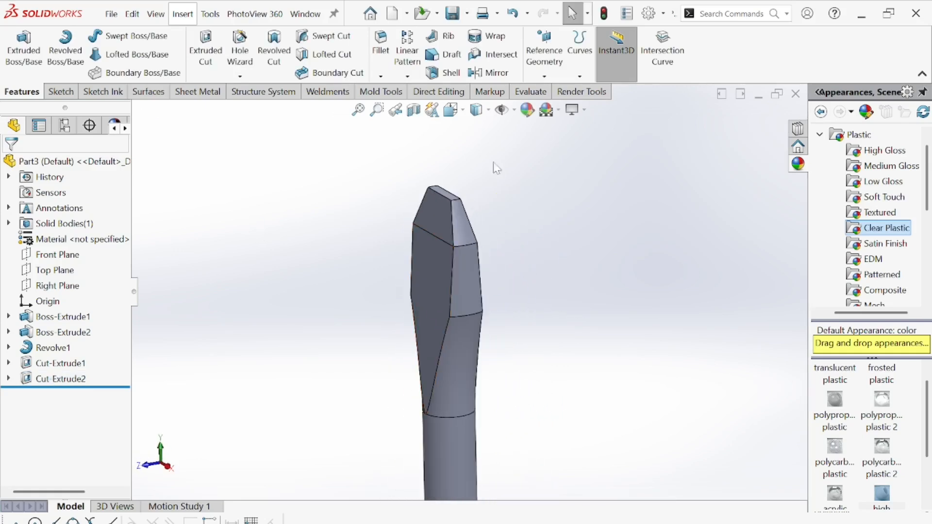
pyautogui.moveTo(542, 317); pyautogui.dragTo(457, 246, button='middle')
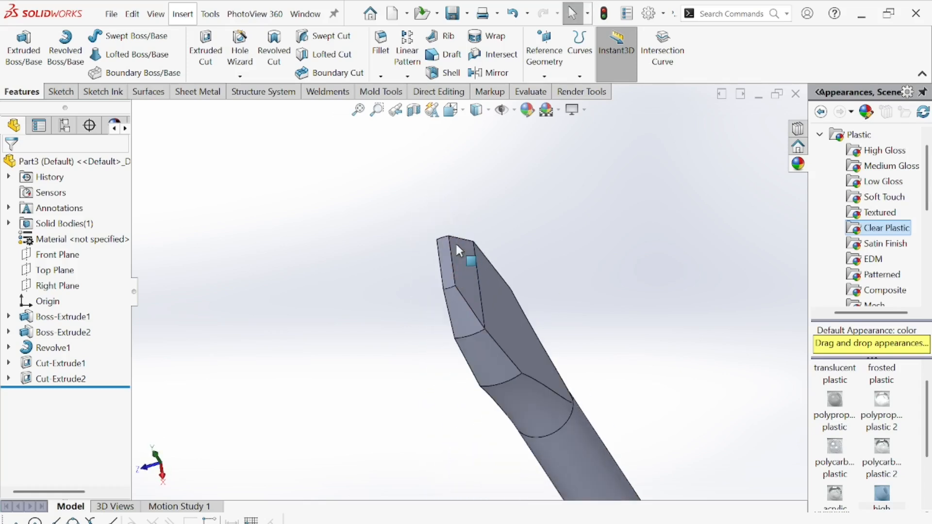
pyautogui.scroll(7, 457, 246)
pyautogui.moveTo(550, 387); pyautogui.dragTo(523, 341, button='middle')
pyautogui.scroll(-4, 523, 341)
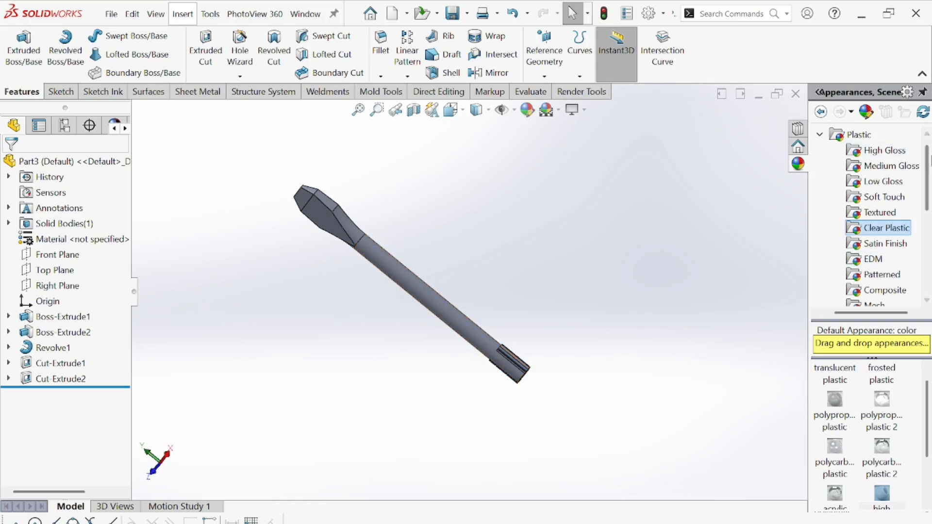
# Apply the matte steel appearance from the Metal > Steel library to the shaft.
pyautogui.doubleClick(836, 138)
pyautogui.doubleClick(873, 151)
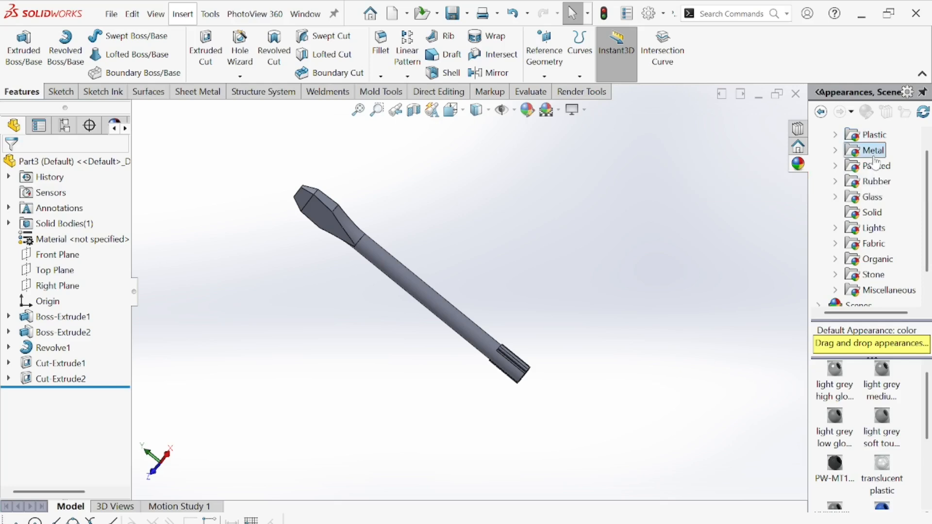
pyautogui.click(881, 150)
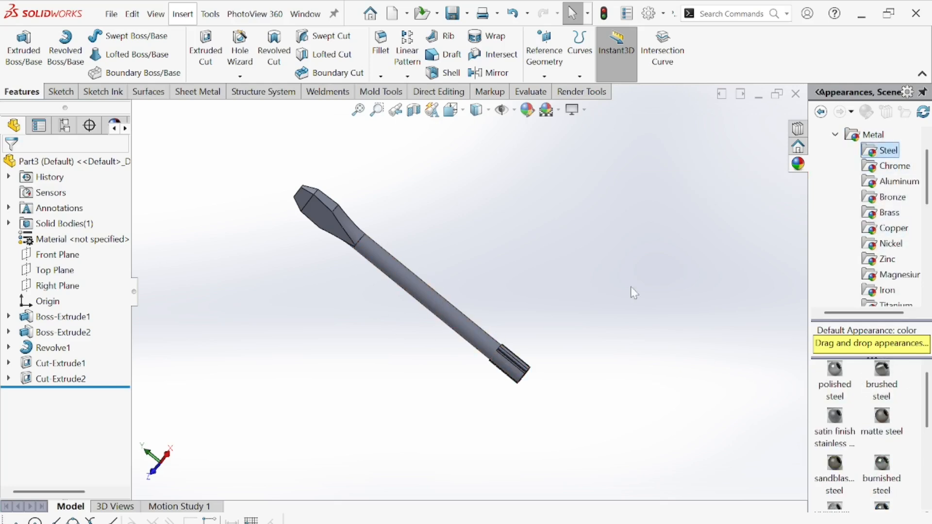
pyautogui.doubleClick(883, 373)
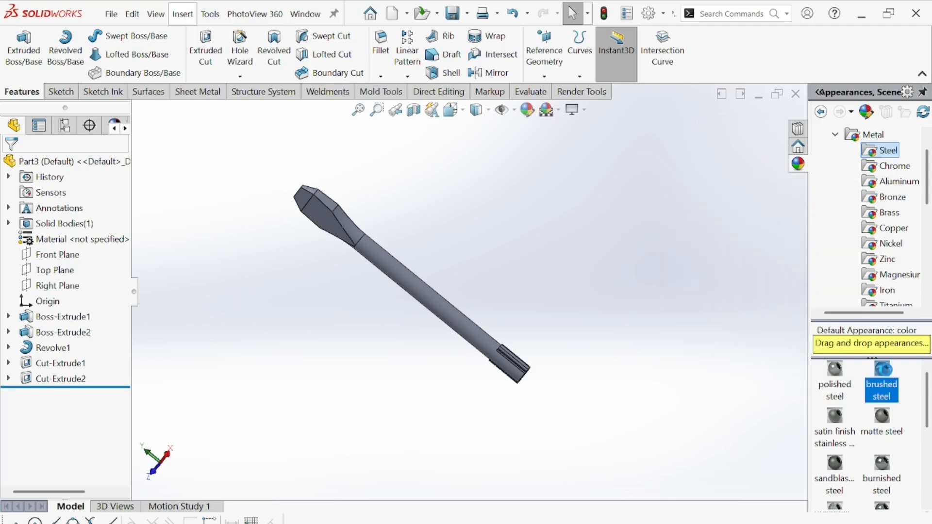
pyautogui.doubleClick(873, 432)
pyautogui.moveTo(486, 303); pyautogui.dragTo(658, 398, button='middle')
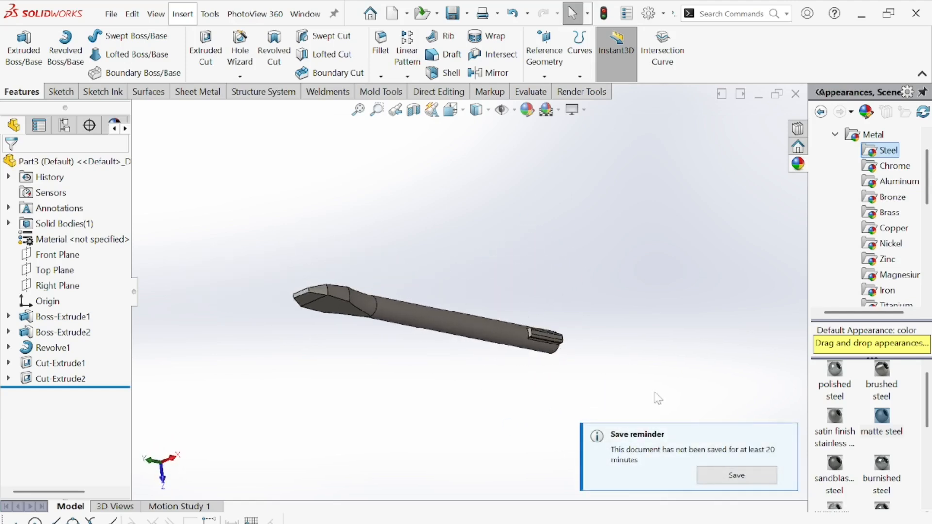
# Save the part on the Desktop as "screwdriver head" and close it.
pyautogui.click(782, 436)
pyautogui.moveTo(439, 305); pyautogui.dragTo(416, 333, button='middle')
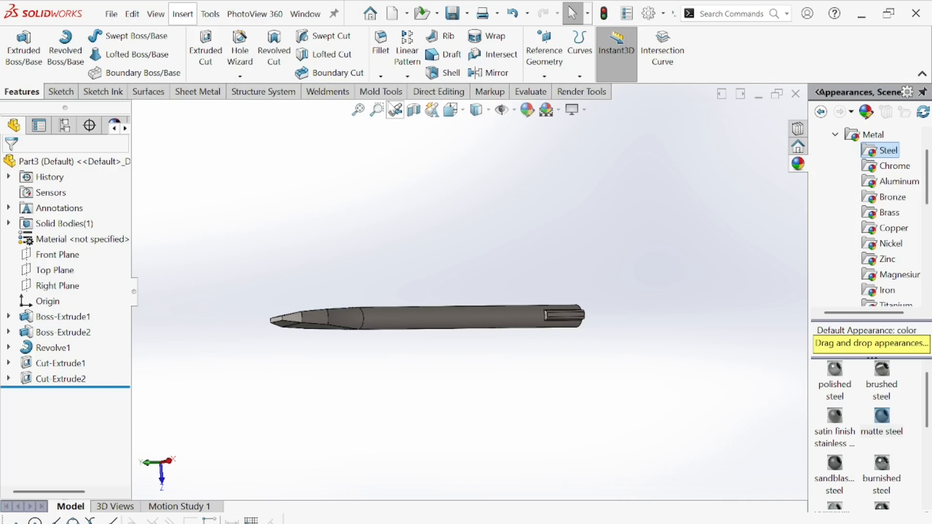
pyautogui.hotkey('ctrl', 's')
pyautogui.scroll(-5, 307, 237)
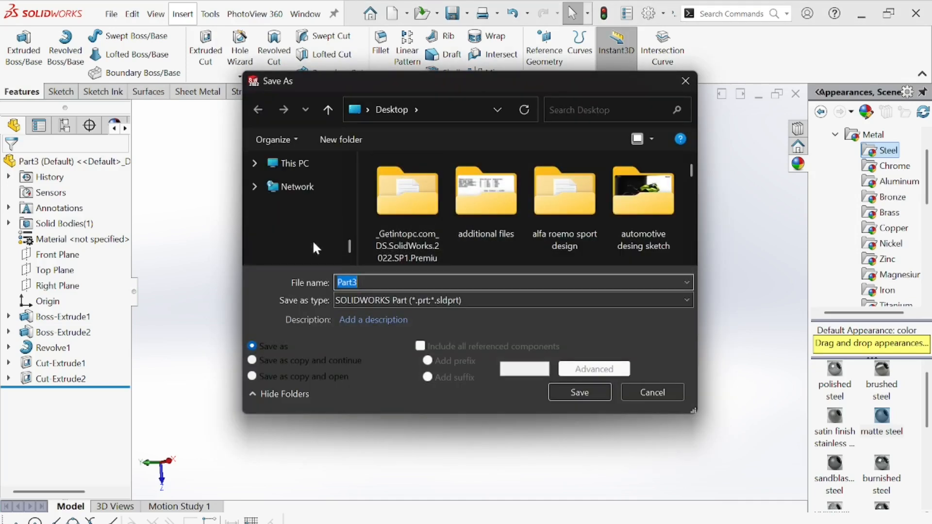
pyautogui.moveTo(346, 246); pyautogui.dragTo(353, 178)
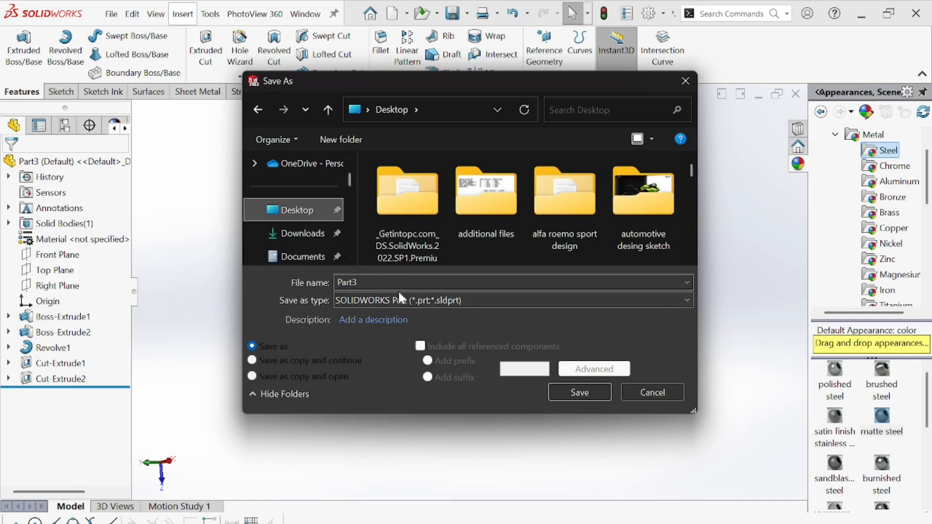
pyautogui.write('screwdriv')
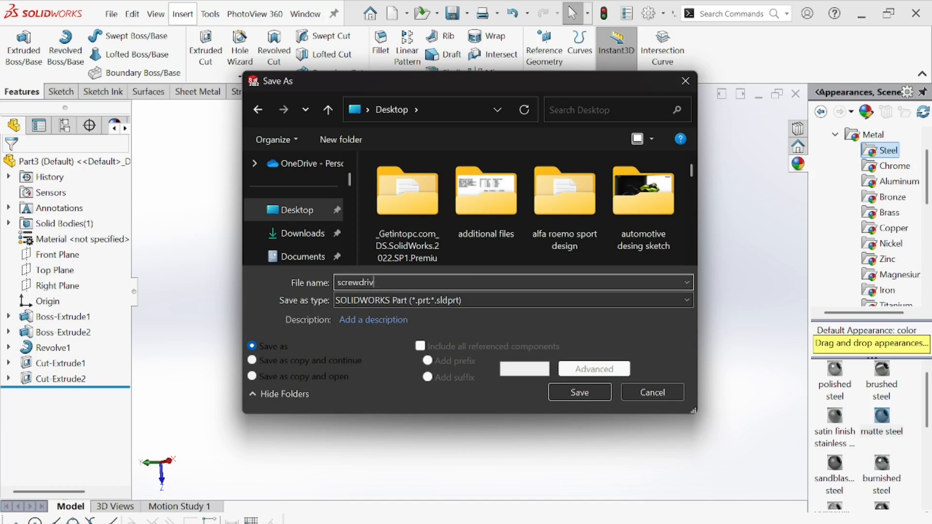
pyautogui.write('er head')
pyautogui.press('Return')
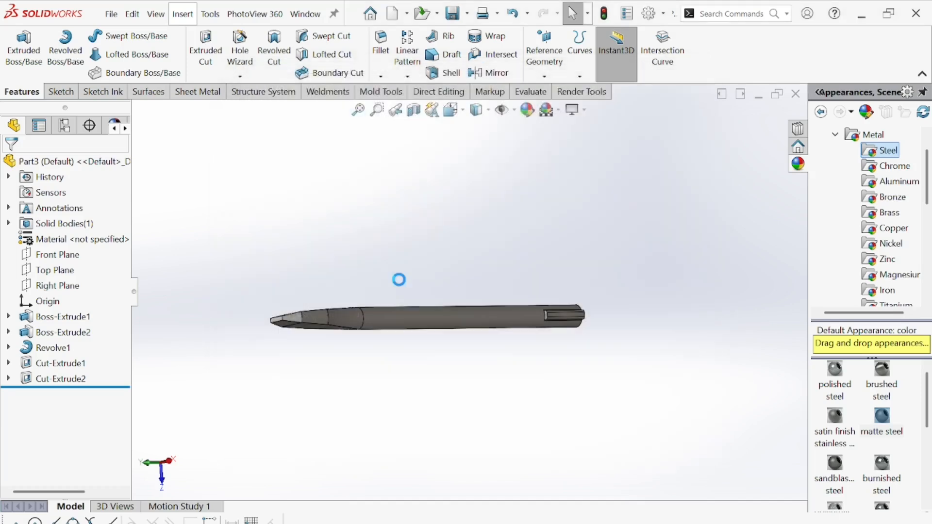
pyautogui.click(795, 95)
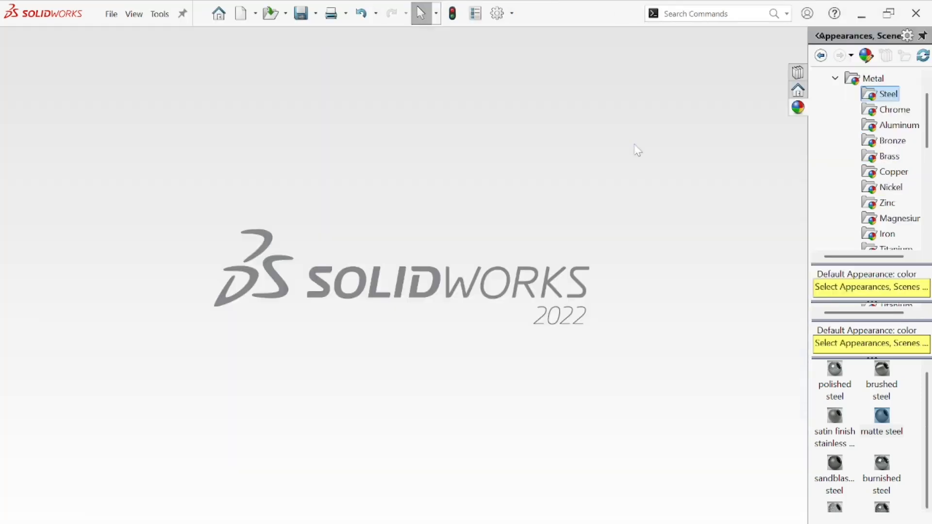
# Create a new assembly document and dismiss its automatic file browser.
pyautogui.click(241, 16)
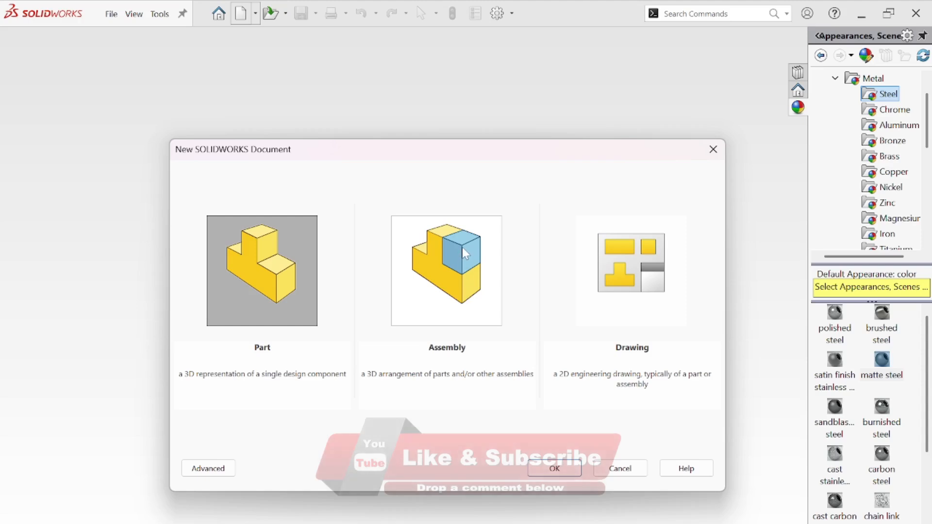
pyautogui.click(462, 247)
pyautogui.click(572, 478)
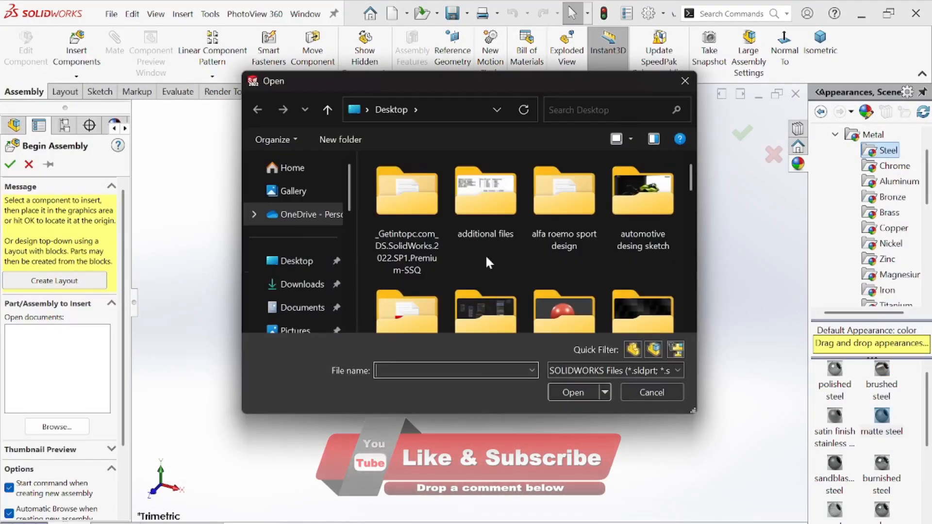
pyautogui.click(684, 80)
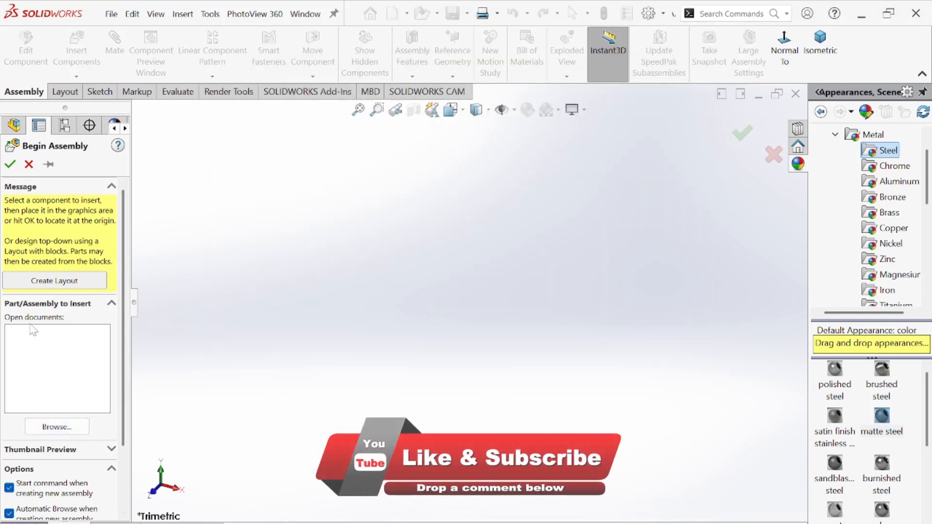
# Insert the "screw driver handel" and "screwdriver head" parts from the Desktop into the assembly, placing them apart.
pyautogui.click(56, 427)
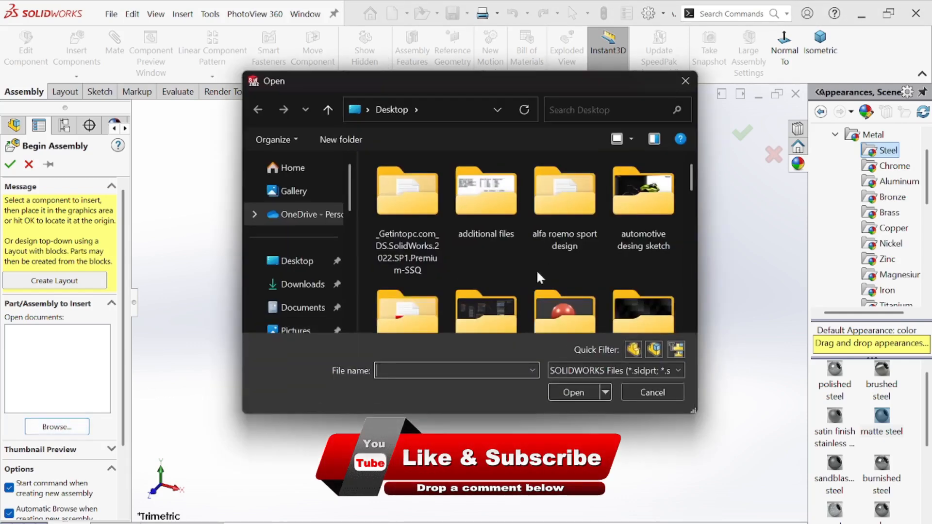
pyautogui.scroll(-10, 523, 240)
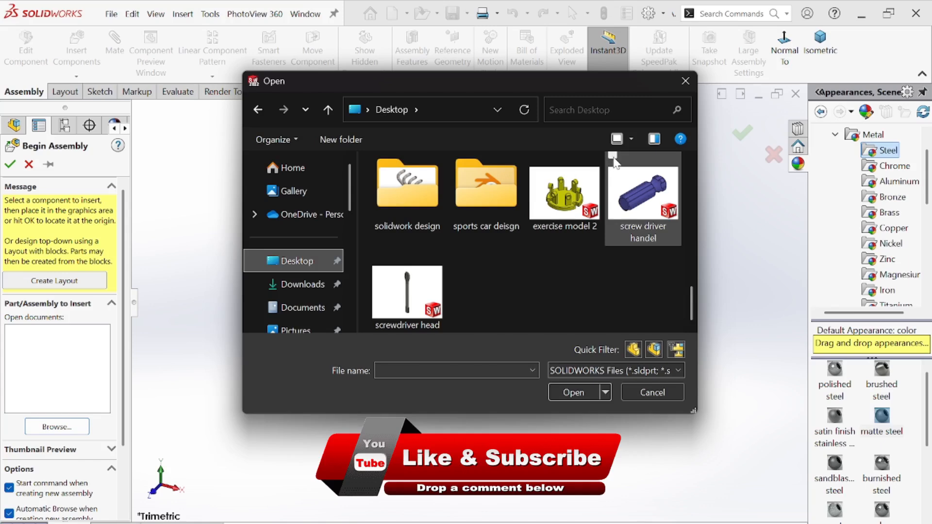
pyautogui.click(613, 156)
pyautogui.click(377, 255)
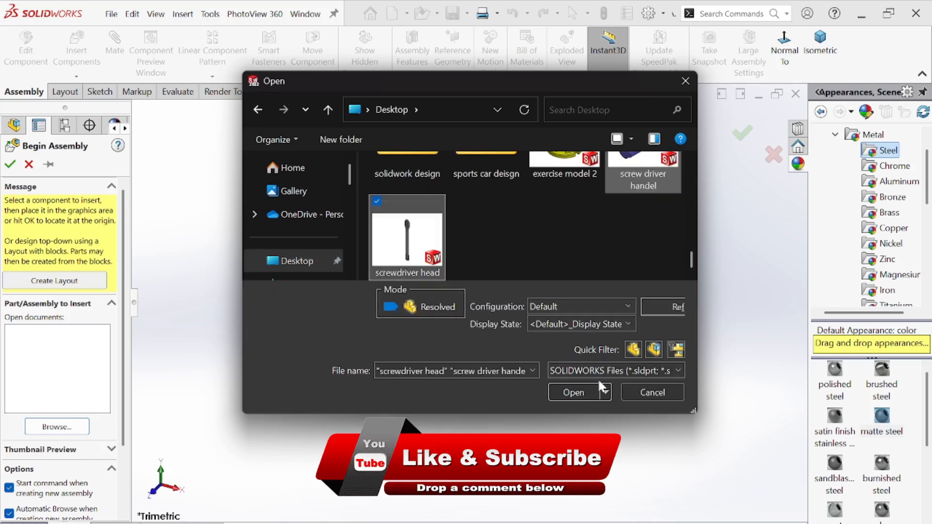
pyautogui.click(579, 388)
pyautogui.click(348, 254)
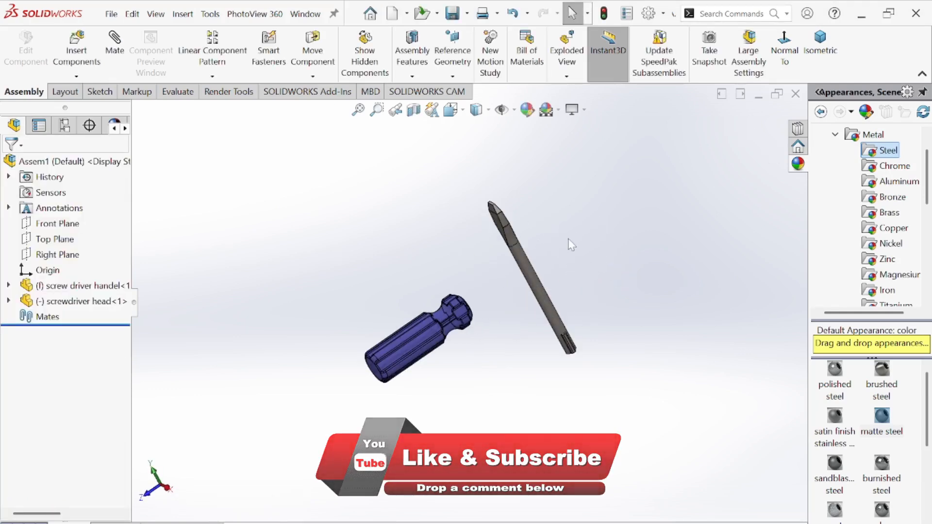
pyautogui.click(508, 239)
pyautogui.moveTo(542, 226); pyautogui.dragTo(569, 227, button='middle')
pyautogui.click(599, 322)
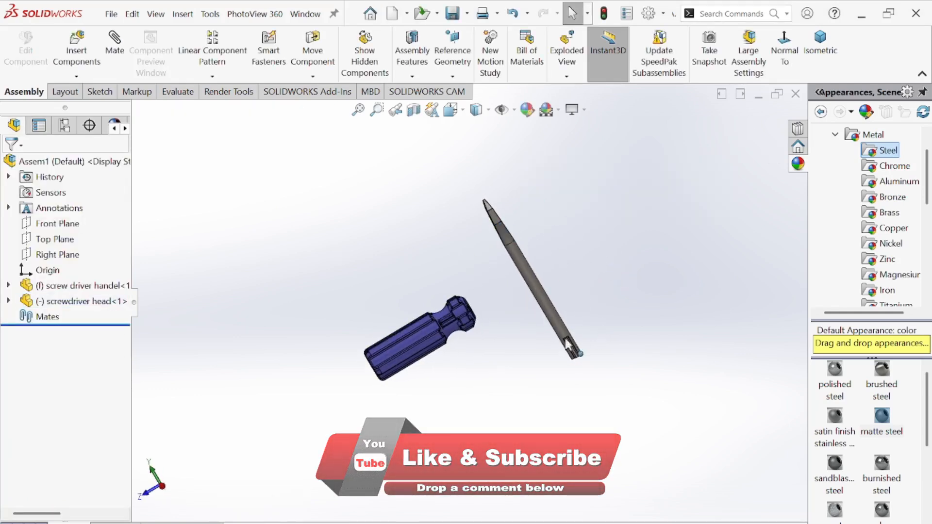
pyautogui.click(313, 76)
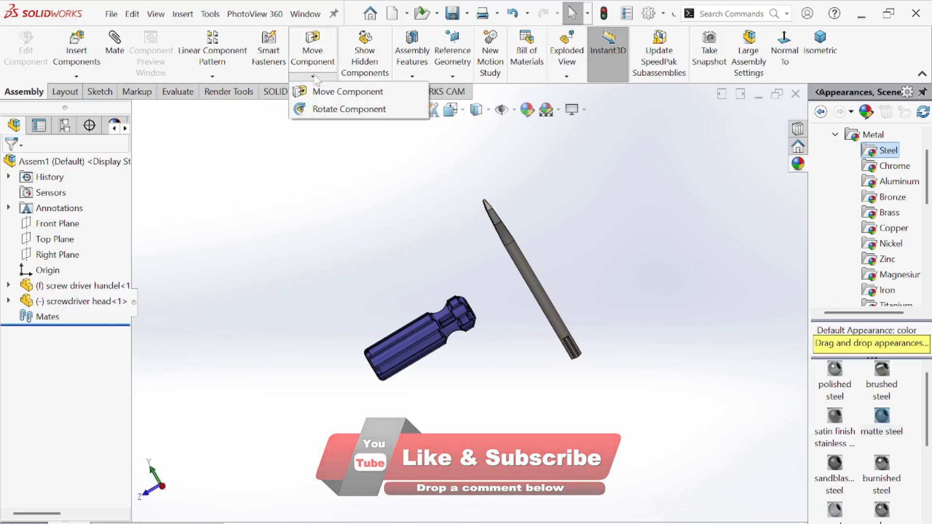
pyautogui.click(337, 109)
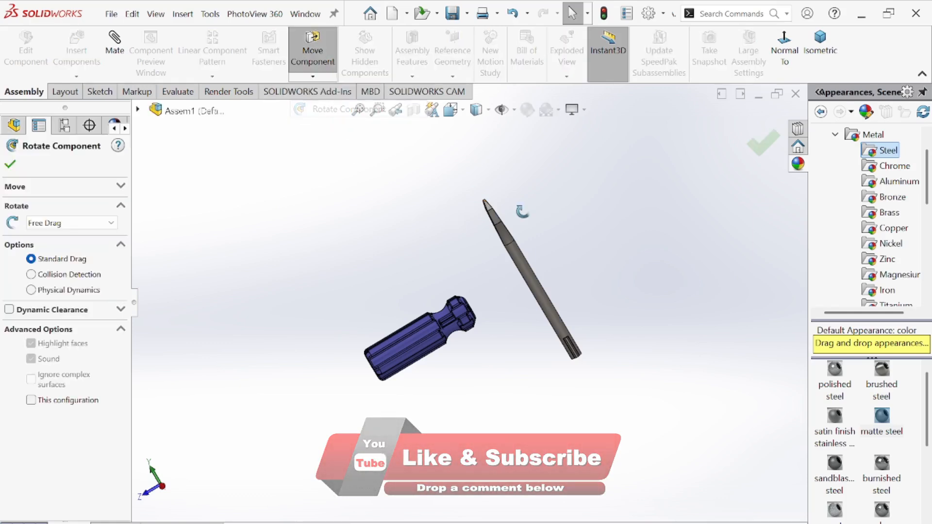
pyautogui.click(11, 164)
pyautogui.click(496, 213)
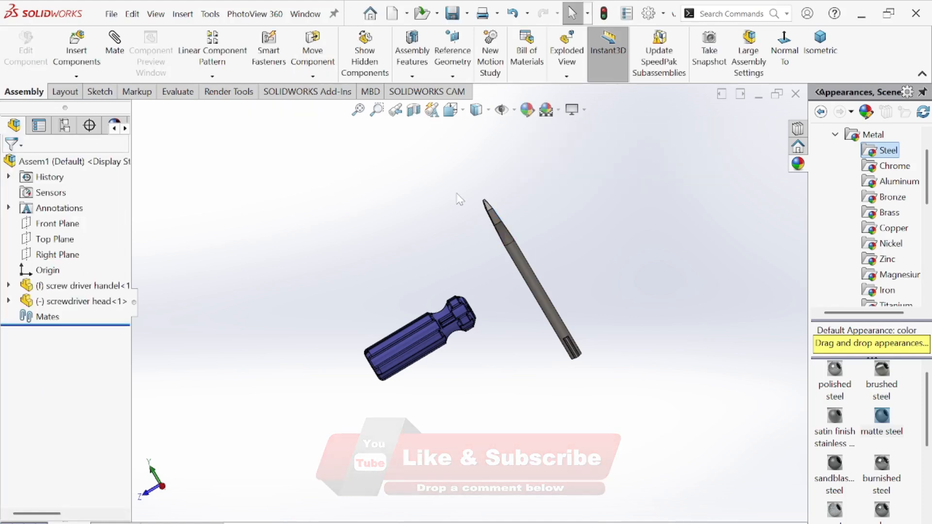
# Rotate the screwdriver head component with free rotation so its keyed end faces the handle in line with the handle's axis.
pyautogui.click(80, 302)
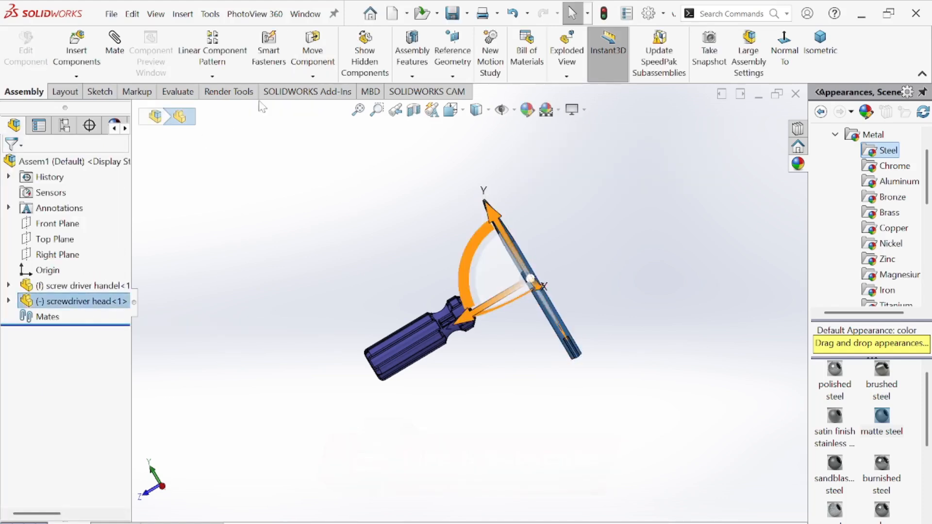
pyautogui.click(312, 77)
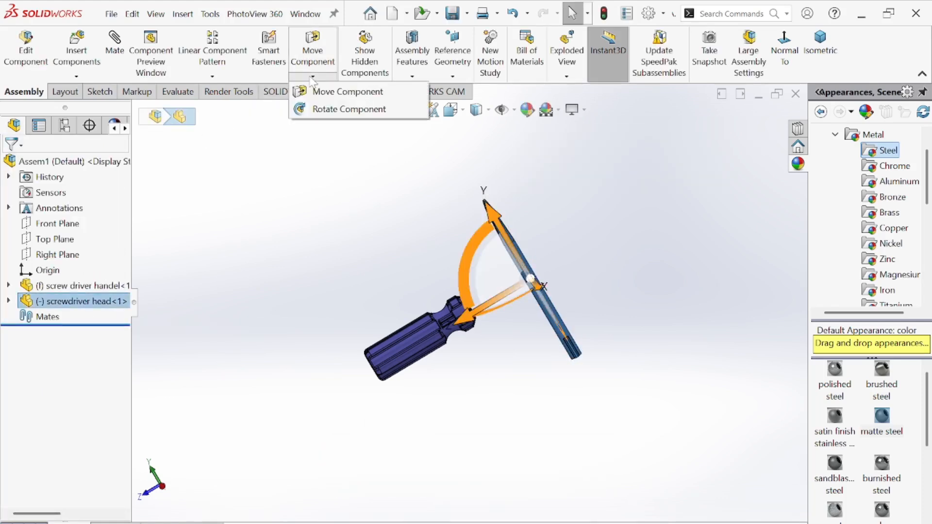
pyautogui.click(335, 110)
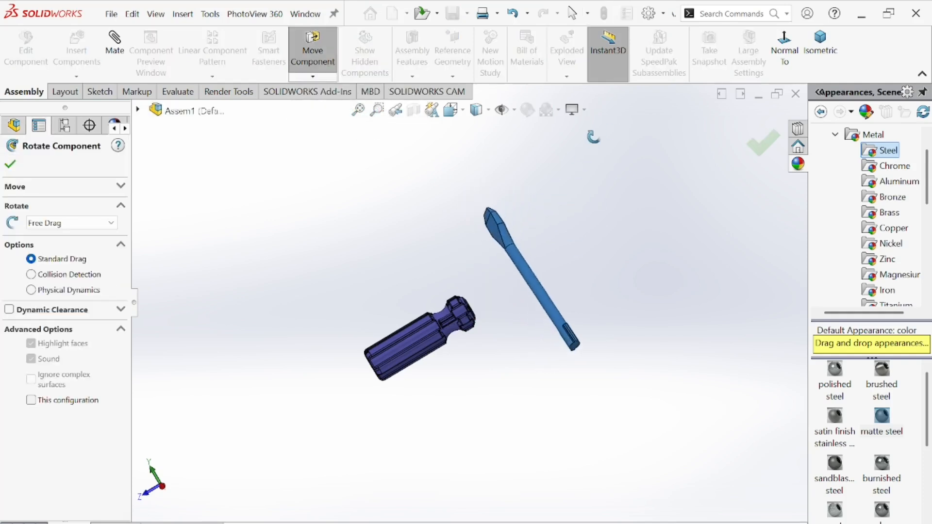
pyautogui.moveTo(445, 369); pyautogui.dragTo(492, 364)
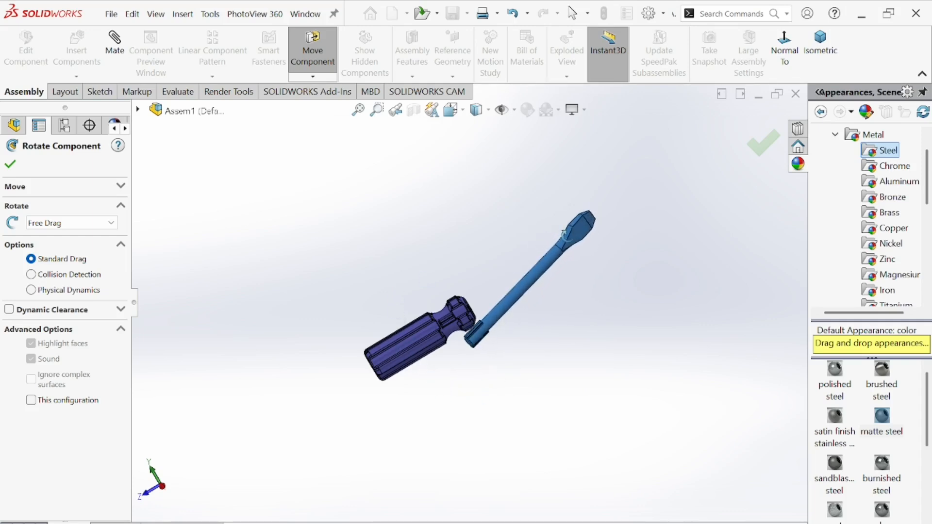
pyautogui.moveTo(580, 208); pyautogui.dragTo(523, 176)
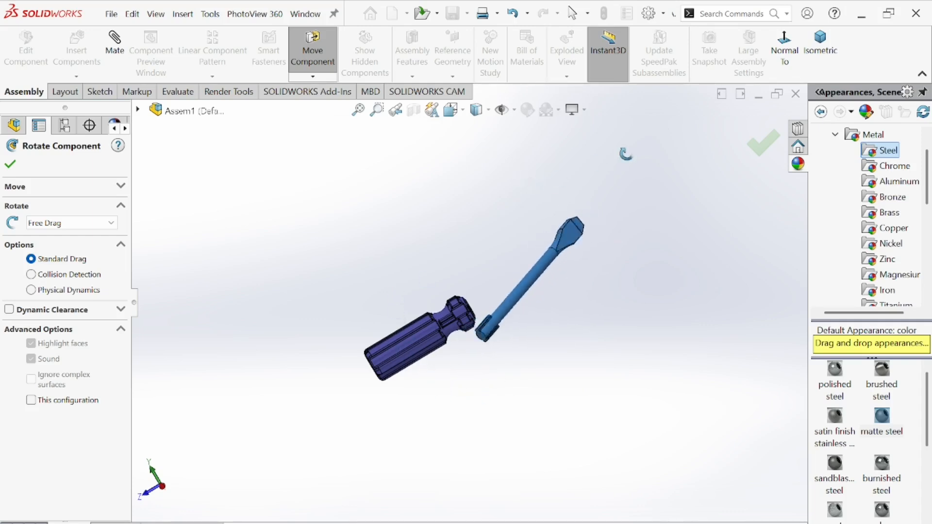
pyautogui.moveTo(657, 187); pyautogui.dragTo(431, 418)
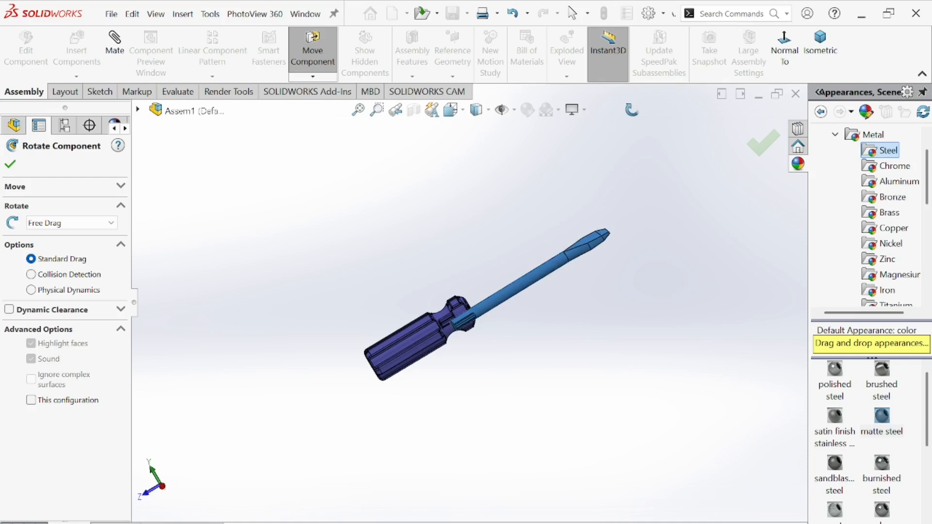
pyautogui.click(767, 141)
# Add a coincident mate between a flat face of the shaft's key and the matching slot face inside the handle.
pyautogui.moveTo(555, 274); pyautogui.dragTo(476, 418, button='middle')
pyautogui.scroll(-3, 451, 298)
pyautogui.scroll(-3, 511, 324)
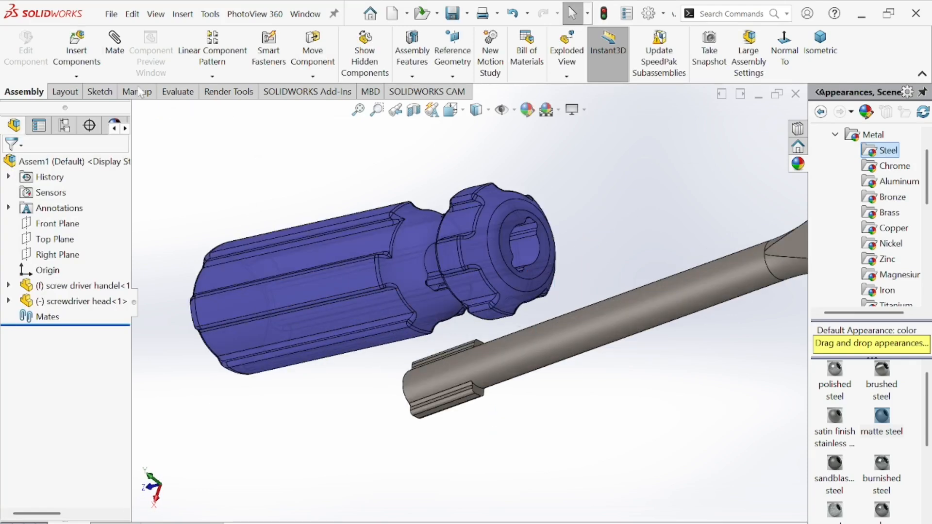
pyautogui.moveTo(475, 296); pyautogui.dragTo(477, 355, button='middle')
pyautogui.scroll(-3, 472, 354)
pyautogui.click(466, 357)
pyautogui.moveTo(594, 190); pyautogui.dragTo(593, 241, button='middle')
pyautogui.scroll(3, 550, 159)
pyautogui.scroll(-5, 496, 278)
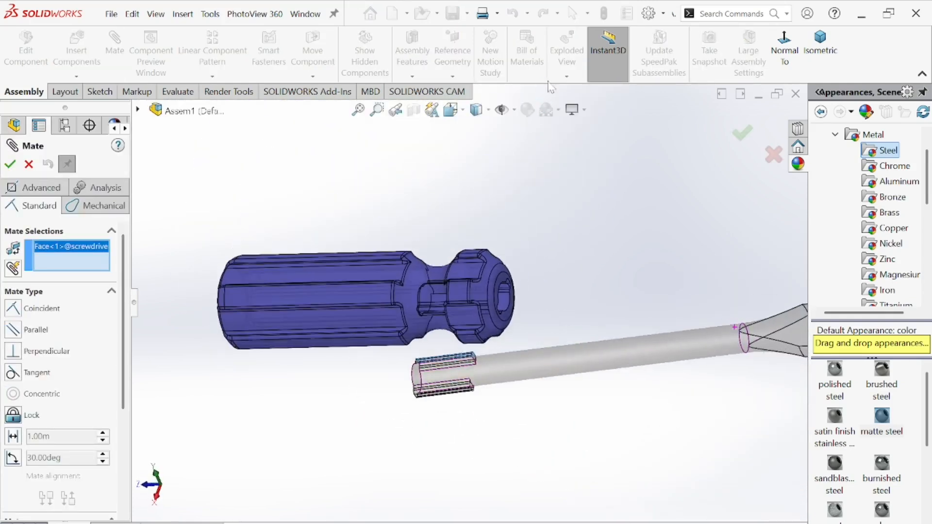
pyautogui.moveTo(493, 202); pyautogui.dragTo(488, 145, button='middle')
pyautogui.click(470, 184)
pyautogui.moveTo(520, 297); pyautogui.dragTo(510, 381, button='middle')
pyautogui.click(687, 192)
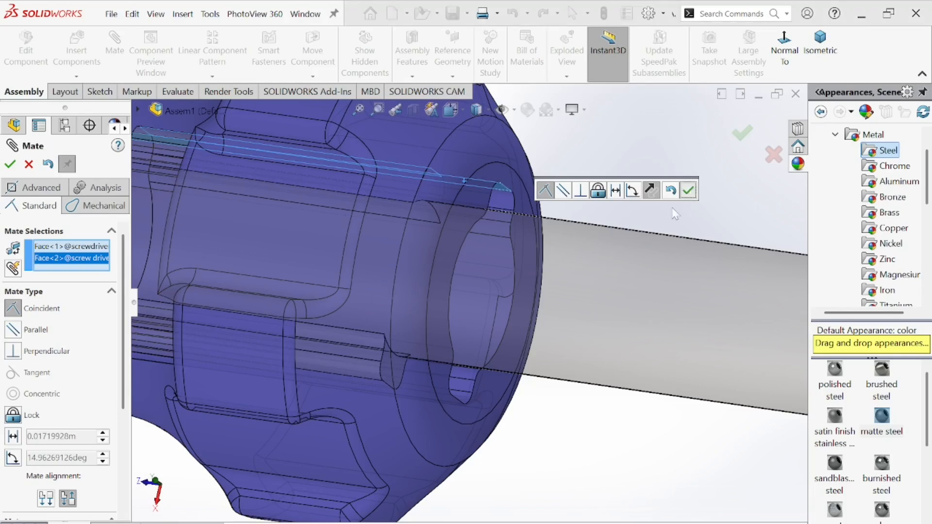
# Examine how the shaft sits in the handle from several angles, and finish the Mate command.
pyautogui.moveTo(407, 322); pyautogui.dragTo(388, 318, button='middle')
pyautogui.scroll(-2, 318, 322)
pyautogui.moveTo(318, 322); pyautogui.dragTo(335, 303, button='middle')
pyautogui.scroll(3, 284, 302)
pyautogui.scroll(-5, 358, 278)
pyautogui.scroll(8, 357, 277)
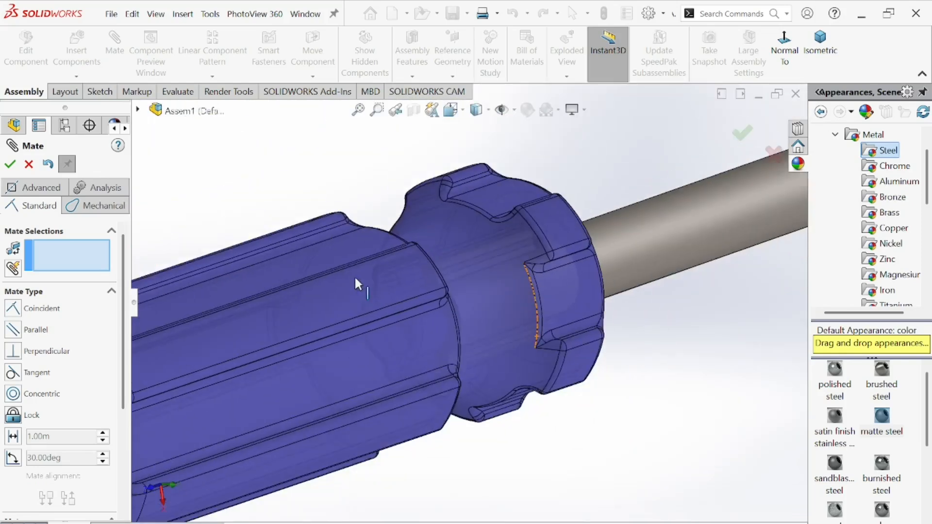
pyautogui.moveTo(549, 299); pyautogui.dragTo(268, 284, button='middle')
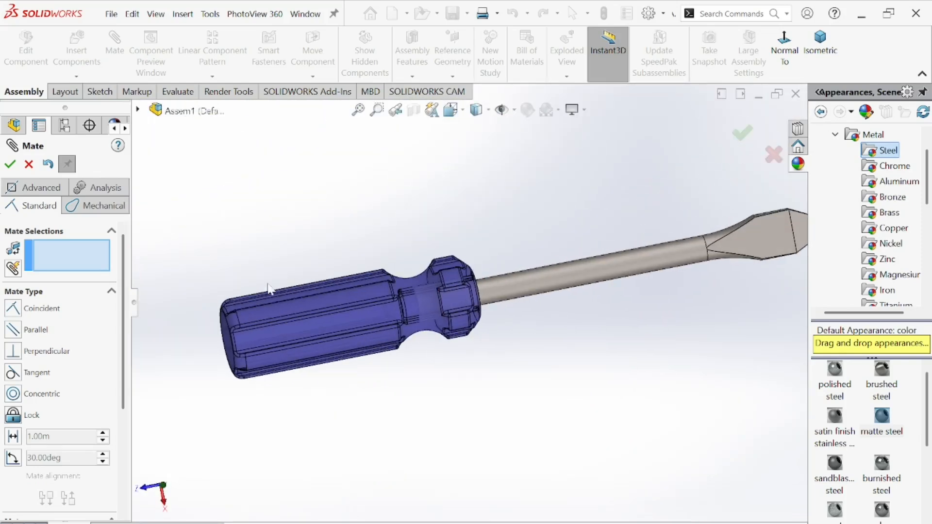
pyautogui.click(12, 165)
# Move the screwdriver head out of the handle so its keyed end is exposed.
pyautogui.scroll(3, 559, 302)
pyautogui.moveTo(532, 327); pyautogui.dragTo(514, 345, button='middle')
pyautogui.moveTo(602, 284); pyautogui.dragTo(518, 297)
pyautogui.moveTo(503, 300); pyautogui.dragTo(493, 342, button='middle')
pyautogui.scroll(-3, 495, 306)
pyautogui.scroll(-3, 499, 335)
pyautogui.moveTo(491, 221); pyautogui.dragTo(522, 242, button='middle')
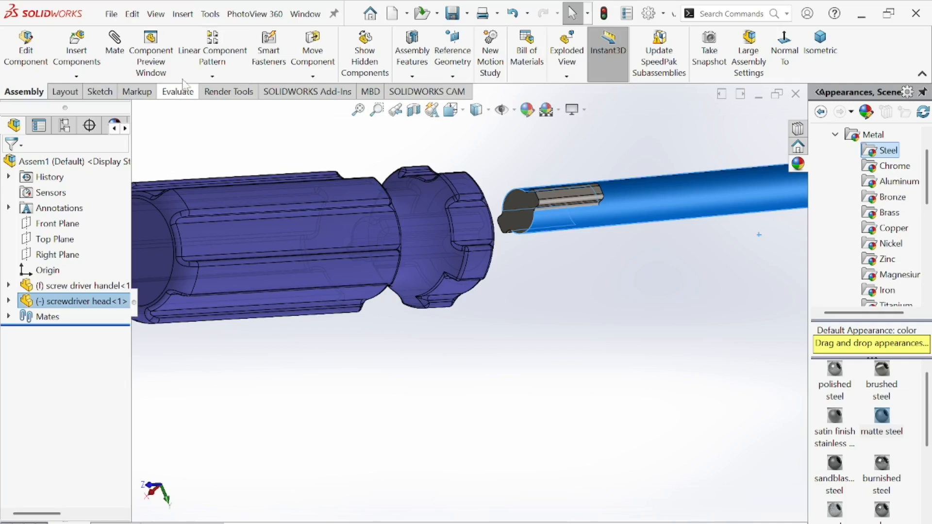
pyautogui.scroll(-4, 478, 177)
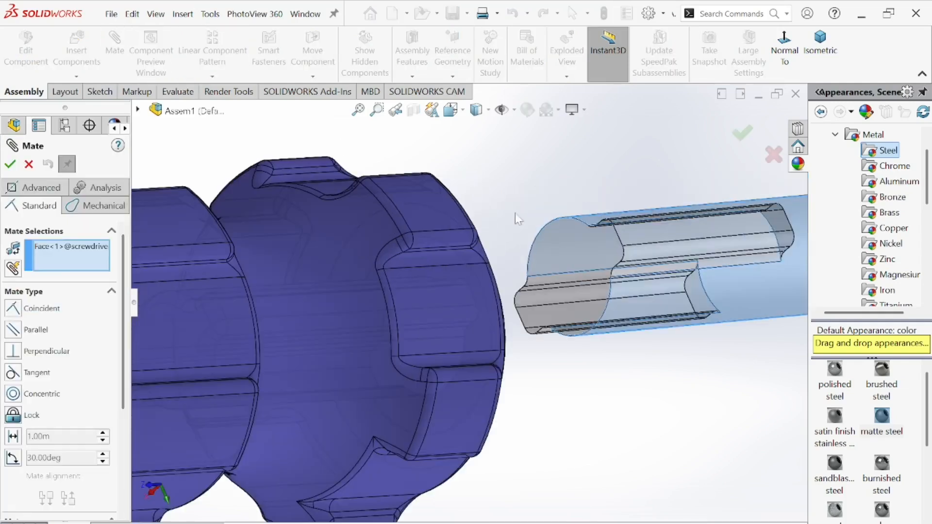
pyautogui.click(566, 253)
pyautogui.moveTo(559, 255); pyautogui.dragTo(389, 281, button='middle')
pyautogui.click(503, 378)
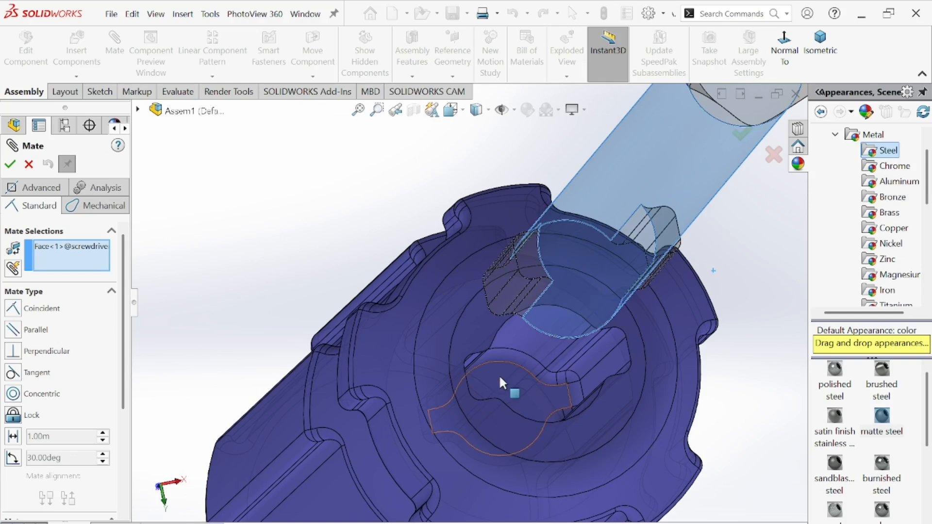
pyautogui.scroll(3, 499, 369)
pyautogui.scroll(4, 504, 363)
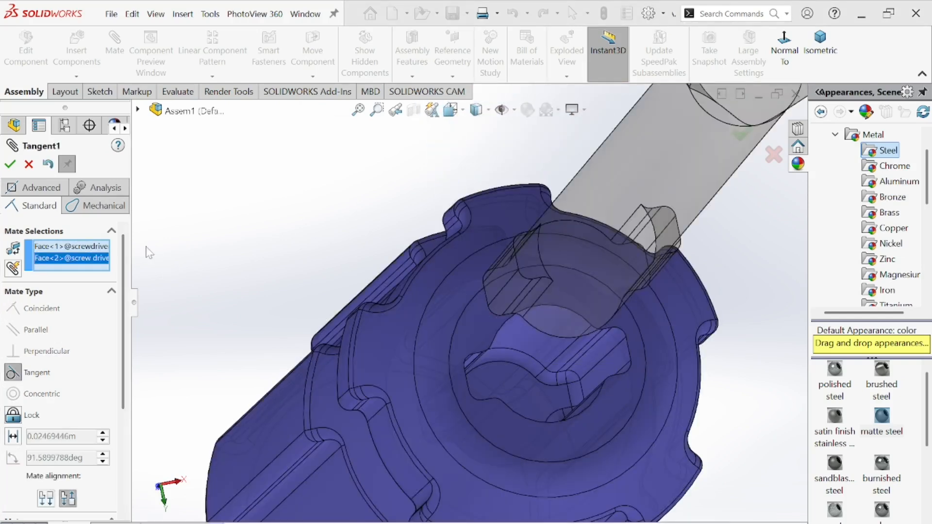
pyautogui.click(29, 164)
# Examine how the shaft's keys line up with the slot in the handle's front opening.
pyautogui.scroll(4, 512, 302)
pyautogui.moveTo(565, 337); pyautogui.dragTo(566, 378, button='middle')
pyautogui.scroll(4, 614, 349)
pyautogui.scroll(-2, 500, 310)
pyautogui.scroll(-2, 506, 293)
pyautogui.scroll(3, 517, 302)
pyautogui.scroll(-3, 465, 291)
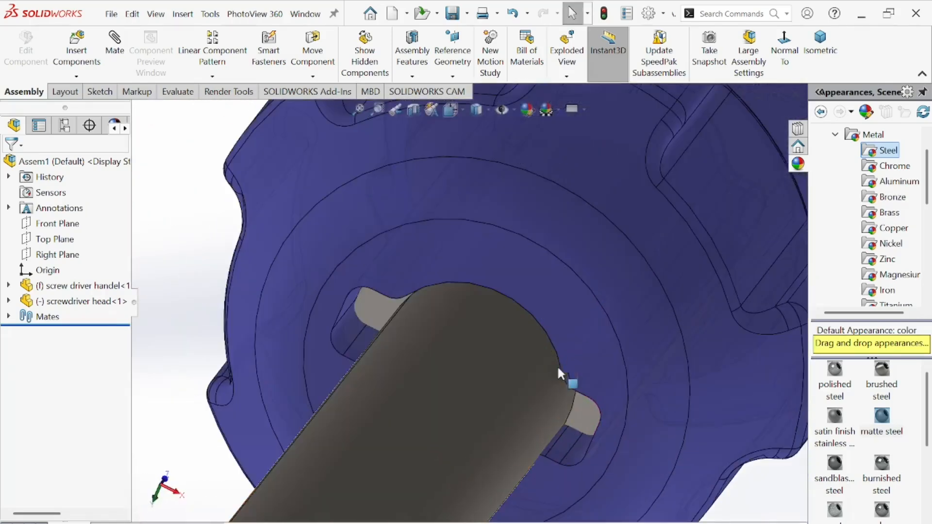
pyautogui.scroll(-3, 570, 292)
# Add a concentric mate between the shaft's cylindrical face and the round inner face of the handle's socket.
pyautogui.moveTo(569, 291); pyautogui.dragTo(530, 342, button='middle')
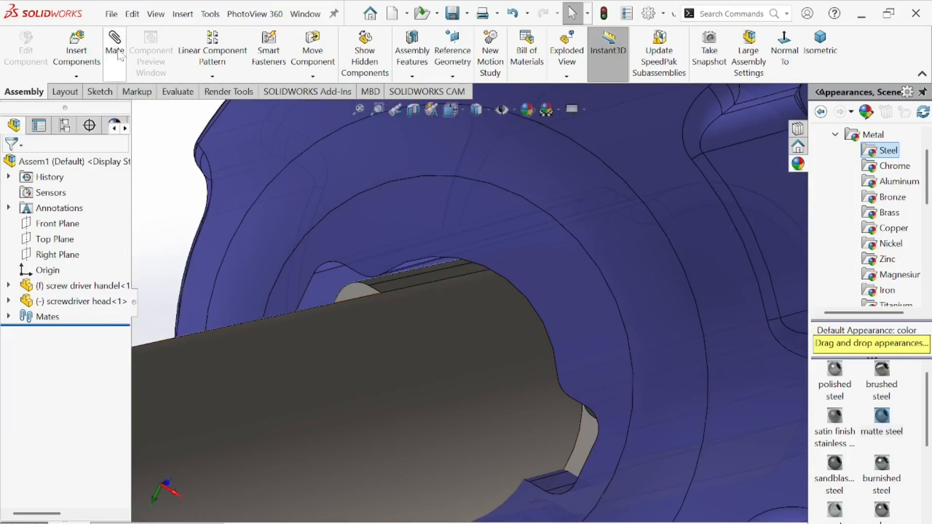
pyautogui.click(491, 326)
pyautogui.moveTo(499, 329); pyautogui.dragTo(531, 246, button='middle')
pyautogui.scroll(6, 532, 250)
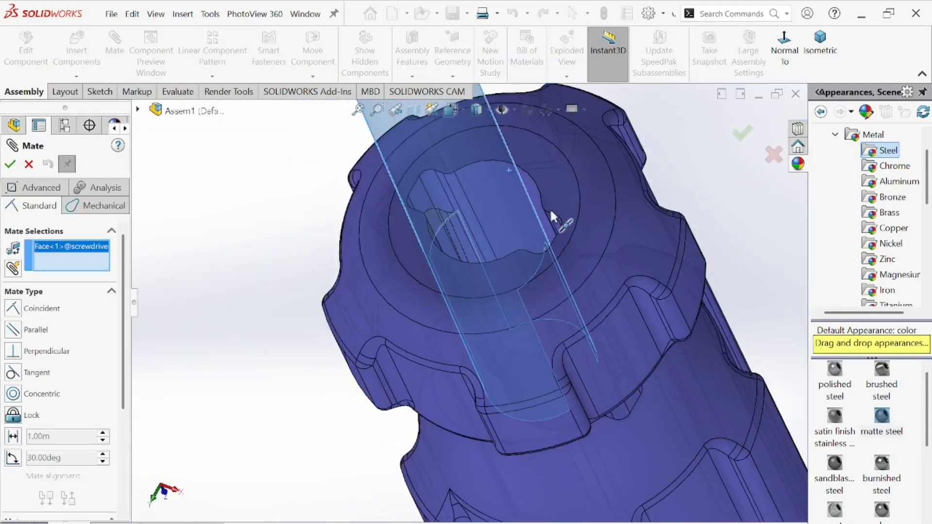
pyautogui.scroll(-5, 548, 208)
pyautogui.click(499, 196)
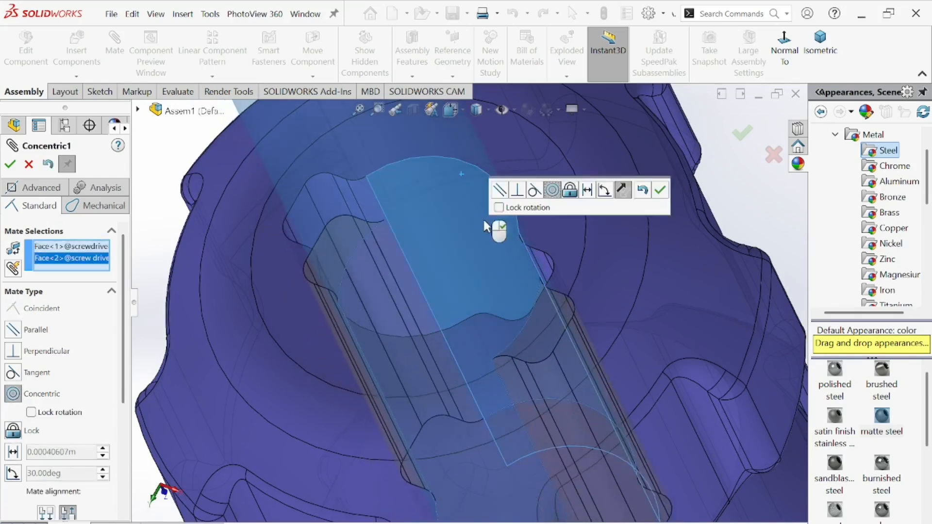
pyautogui.click(660, 190)
# Examine how deep the shaft's end sits inside the handle's socket, and finish the Mate command.
pyautogui.moveTo(499, 316); pyautogui.dragTo(402, 281, button='middle')
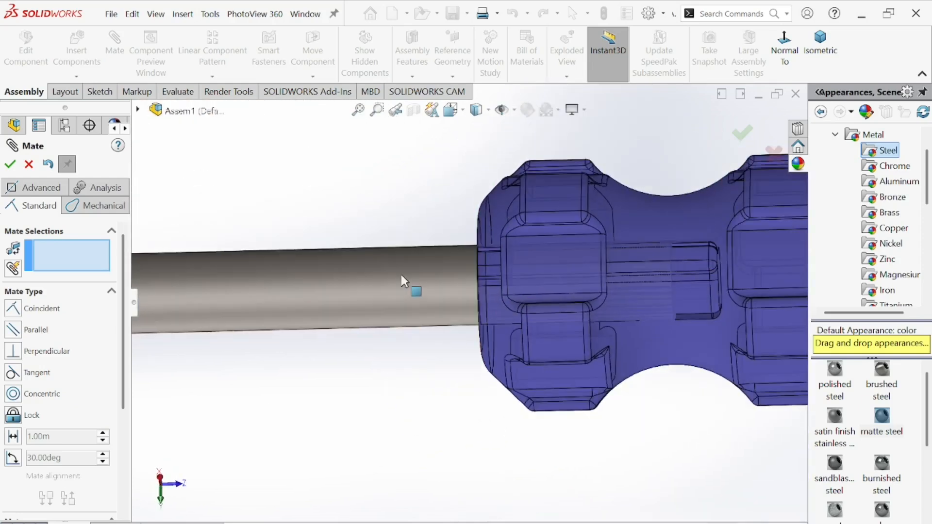
pyautogui.moveTo(645, 273); pyautogui.dragTo(583, 288, button='middle')
pyautogui.scroll(-4, 774, 300)
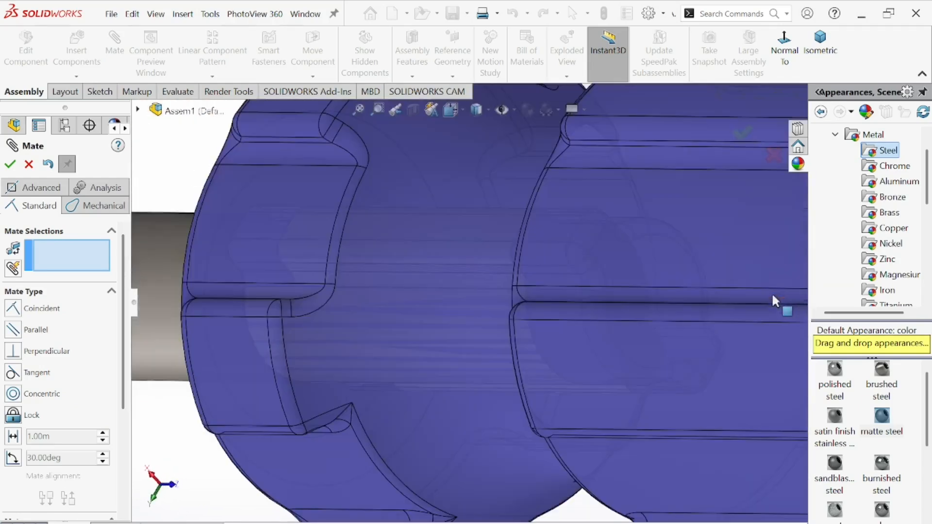
pyautogui.scroll(-2, 680, 320)
pyautogui.scroll(5, 480, 340)
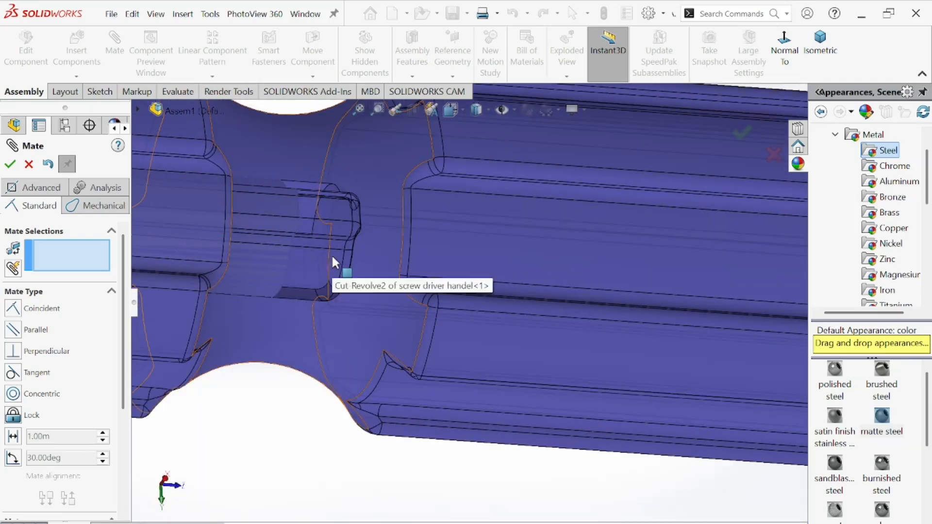
pyautogui.scroll(6, 333, 257)
pyautogui.scroll(-6, 301, 262)
pyautogui.moveTo(301, 261)
pyautogui.mouseDown(button='middle')
pyautogui.moveTo(359, 257)
pyautogui.moveTo(384, 239)
pyautogui.moveTo(304, 262)
pyautogui.mouseUp(button='middle')
pyautogui.scroll(4, 304, 262)
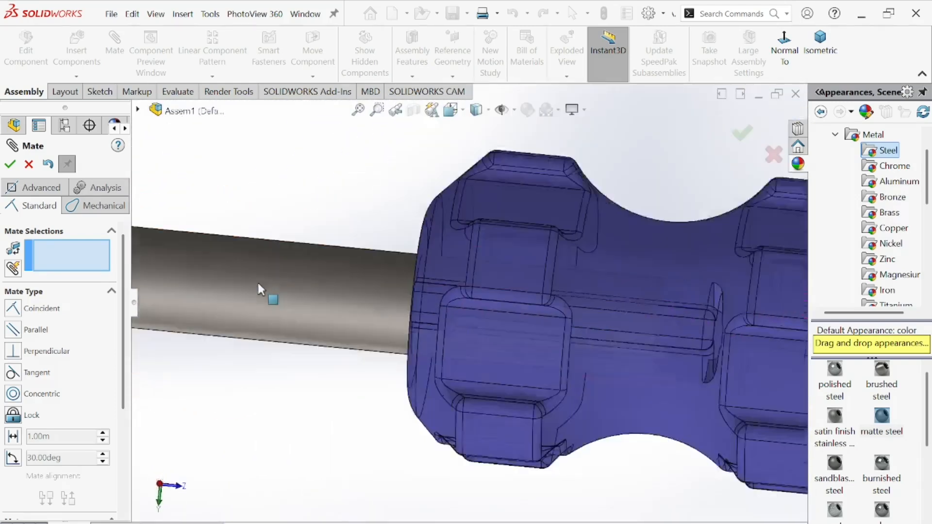
pyautogui.scroll(-6, 546, 336)
pyautogui.scroll(-3, 650, 389)
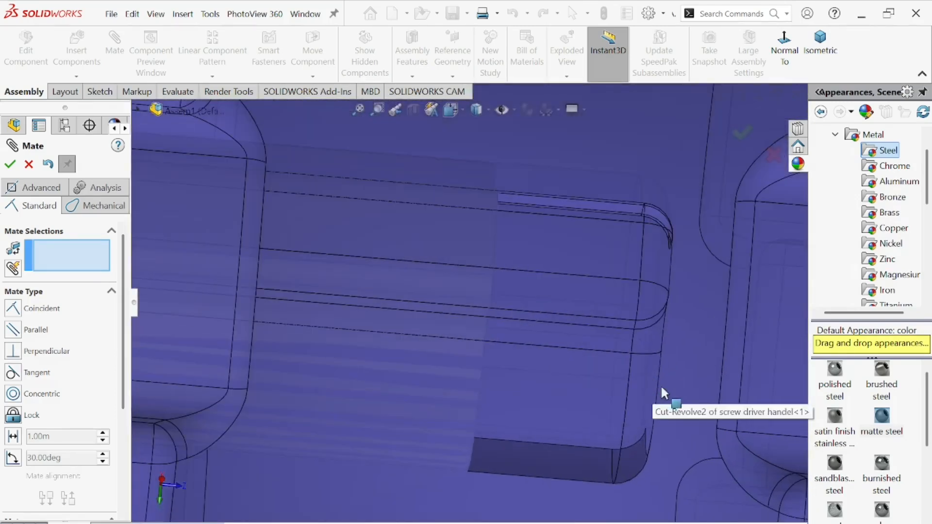
pyautogui.moveTo(662, 391); pyautogui.dragTo(676, 401, button='middle')
pyautogui.scroll(2, 491, 328)
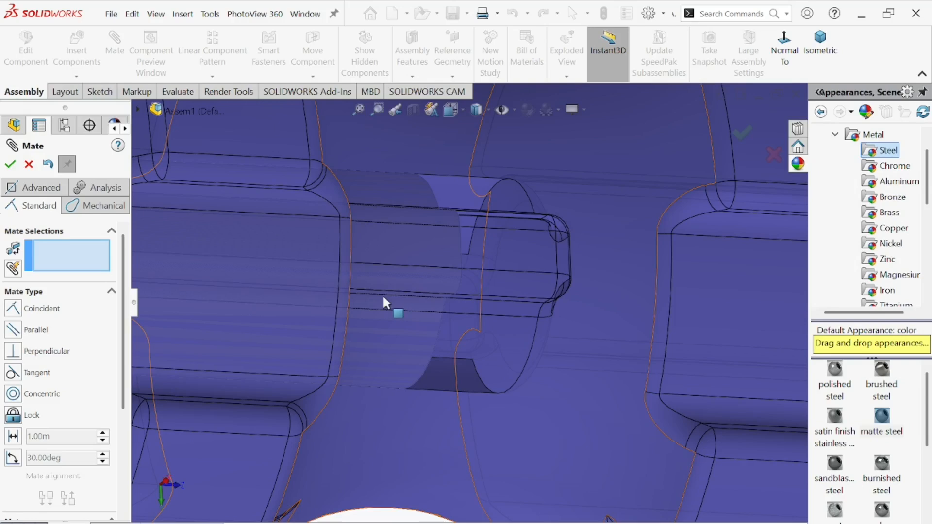
pyautogui.click(10, 165)
# Slide the screwdriver head along its axis out of the handle until its keyed end is clear of the socket.
pyautogui.scroll(5, 474, 309)
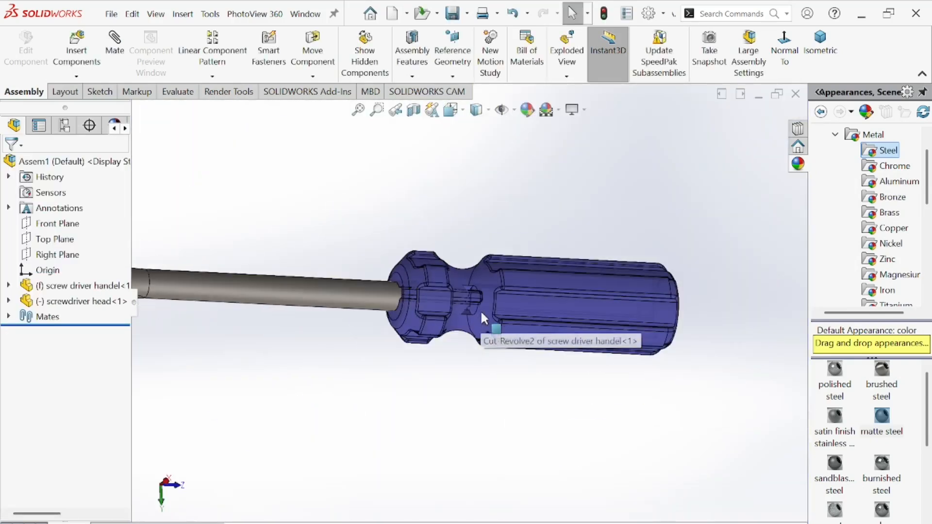
pyautogui.scroll(2, 427, 405)
pyautogui.scroll(-1, 372, 311)
pyautogui.moveTo(371, 310); pyautogui.dragTo(380, 315, button='middle')
pyautogui.moveTo(379, 313); pyautogui.dragTo(341, 320)
pyautogui.scroll(-1, 461, 280)
pyautogui.moveTo(462, 280); pyautogui.dragTo(420, 305, button='middle')
pyautogui.scroll(-3, 412, 328)
pyautogui.scroll(3, 412, 323)
pyautogui.click(421, 349)
pyautogui.moveTo(421, 308); pyautogui.dragTo(368, 343)
pyautogui.moveTo(362, 339); pyautogui.dragTo(424, 345, button='middle')
pyautogui.click(423, 343)
# Add a coincident mate between the flat bottom face of the handle's socket and the shaft's keyed end face.
pyautogui.scroll(-4, 422, 284)
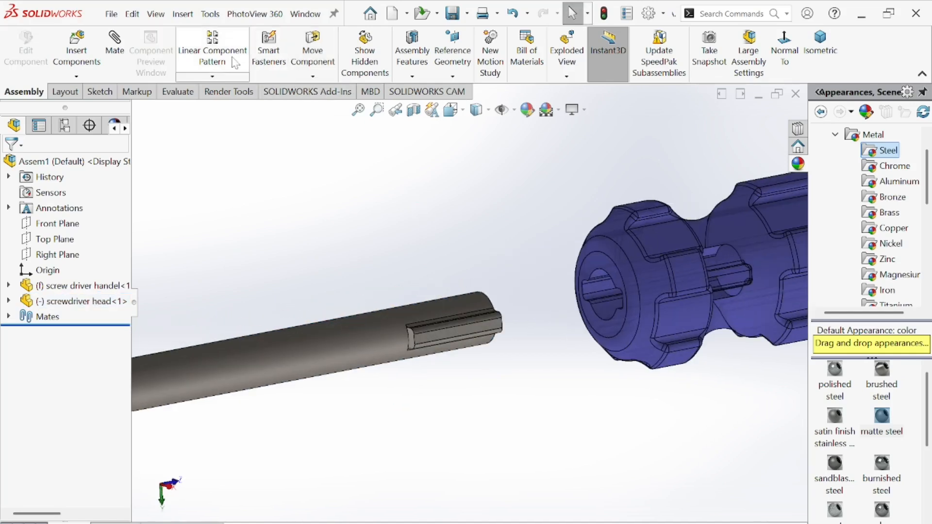
pyautogui.moveTo(602, 285); pyautogui.dragTo(654, 278, button='middle')
pyautogui.scroll(-5, 643, 281)
pyautogui.moveTo(572, 354); pyautogui.dragTo(631, 284, button='middle')
pyautogui.click(637, 270)
pyautogui.moveTo(573, 275); pyautogui.dragTo(430, 350, button='middle')
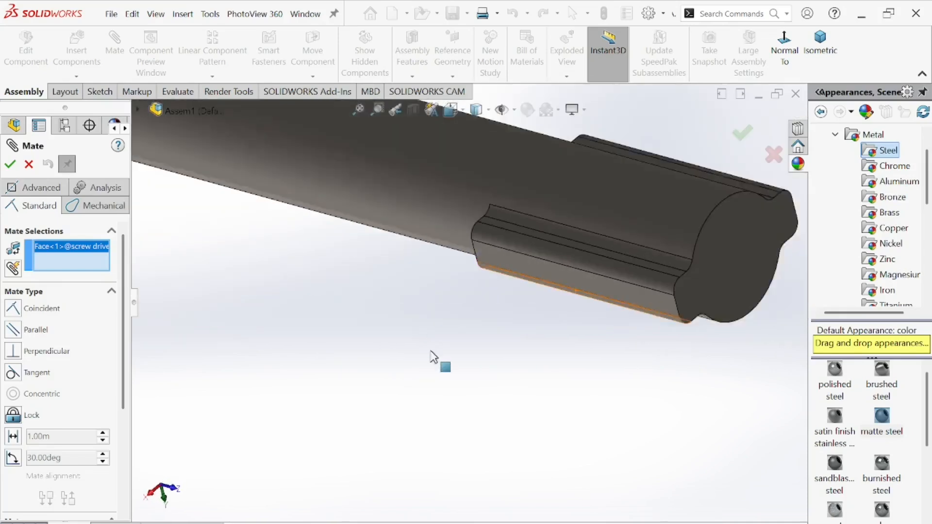
pyautogui.scroll(3, 430, 350)
pyautogui.click(613, 263)
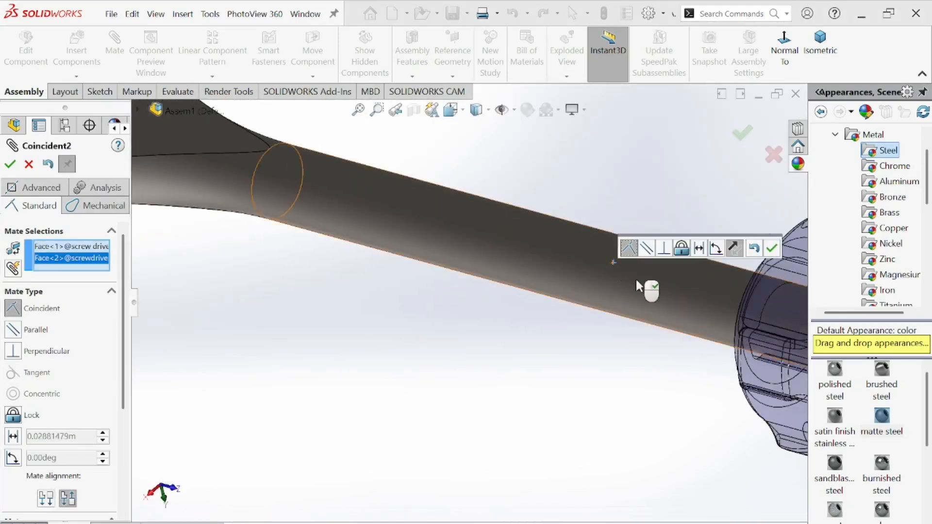
pyautogui.scroll(5, 627, 301)
pyautogui.click(770, 249)
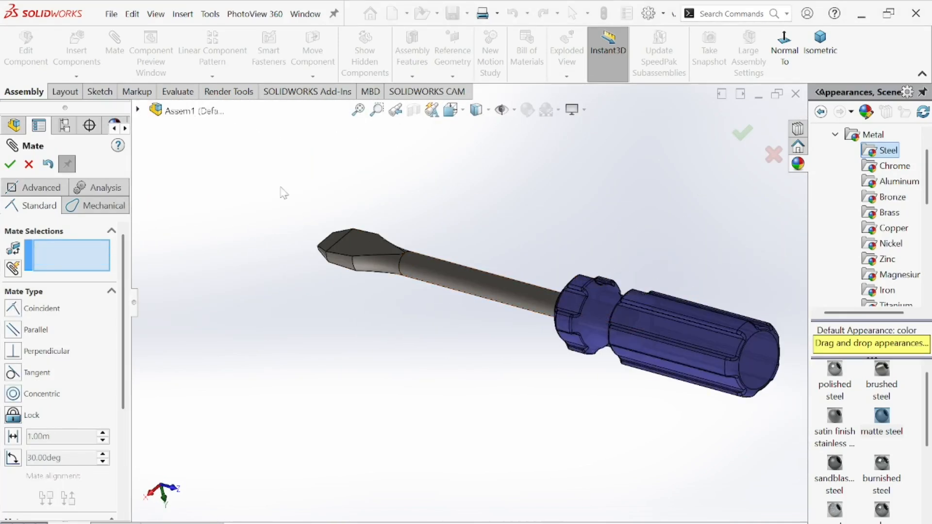
pyautogui.click(10, 165)
# Test whether the mated screwdriver head can still be moved relative to the handle.
pyautogui.moveTo(388, 262); pyautogui.dragTo(535, 226, button='middle')
pyautogui.scroll(2, 535, 226)
pyautogui.moveTo(537, 288); pyautogui.dragTo(377, 299, button='middle')
pyautogui.scroll(-4, 571, 294)
pyautogui.scroll(4, 570, 291)
pyautogui.moveTo(374, 314); pyautogui.dragTo(429, 313)
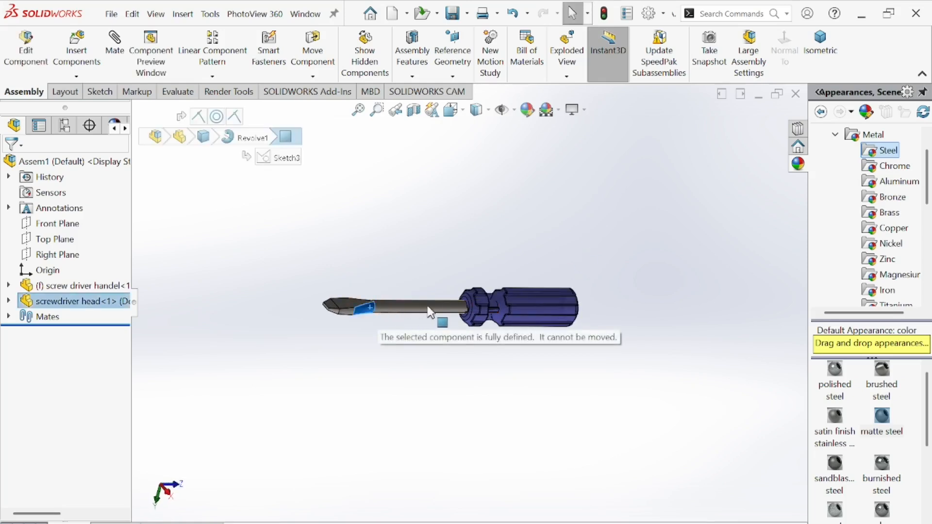
pyautogui.click(391, 244)
pyautogui.moveTo(539, 241); pyautogui.dragTo(520, 272, button='middle')
pyautogui.moveTo(416, 307); pyautogui.dragTo(400, 308)
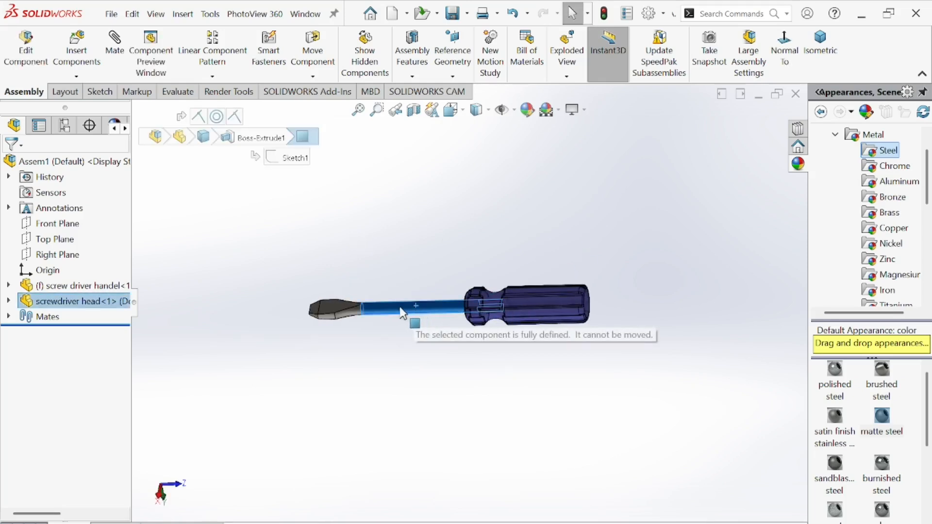
pyautogui.click(308, 276)
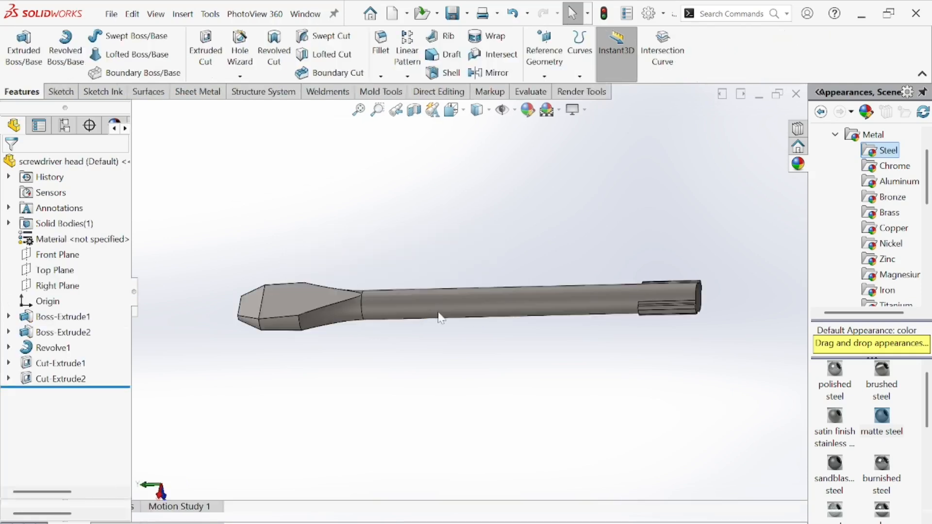
# Inspect the screwdriver head part in its own window and close it to return to the assembly.
pyautogui.scroll(-5, 468, 300)
pyautogui.scroll(10, 473, 300)
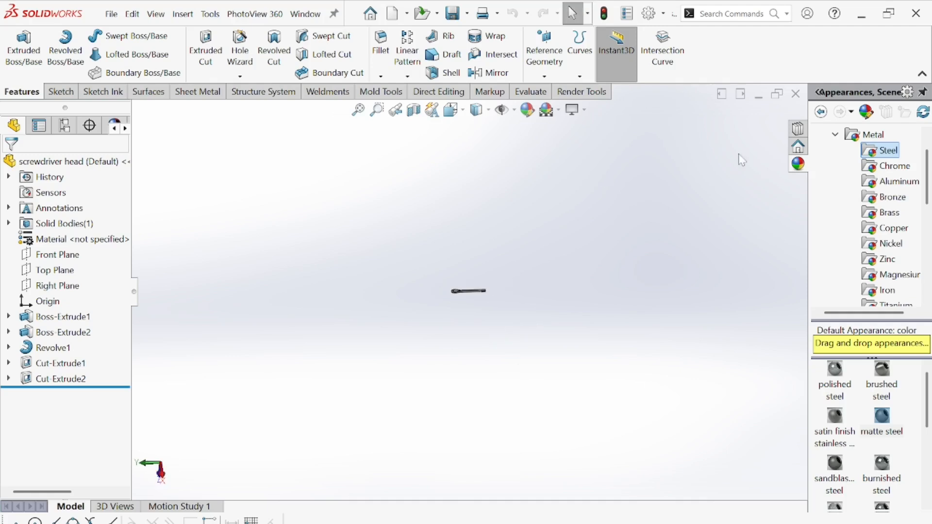
pyautogui.click(794, 94)
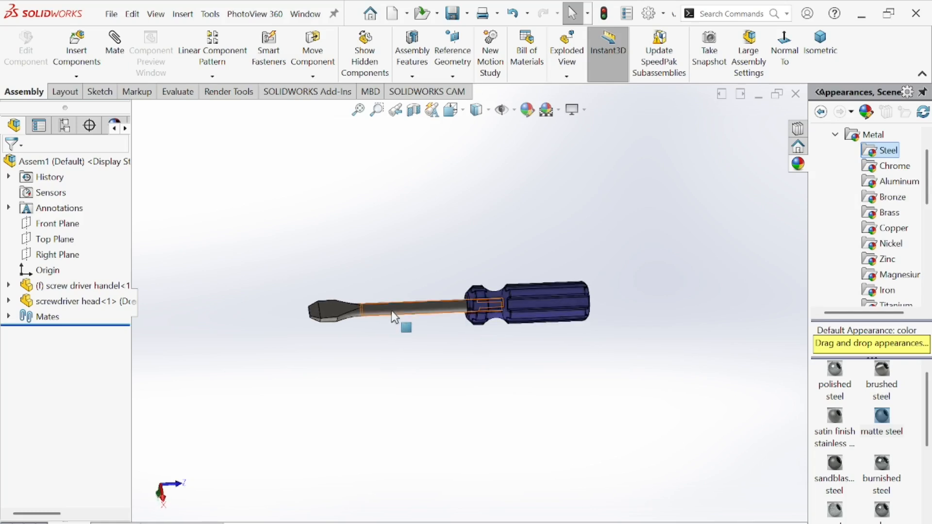
# Try to move the screwdriver head by its shaft and flat blade tip to check whether the mates hold it in place.
pyautogui.moveTo(394, 317); pyautogui.dragTo(319, 321)
pyautogui.click(245, 318)
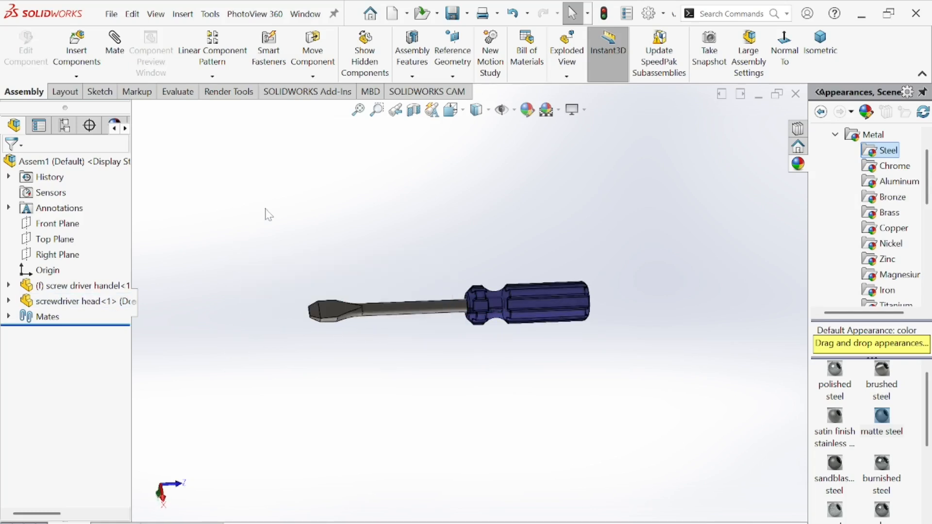
pyautogui.click(319, 317)
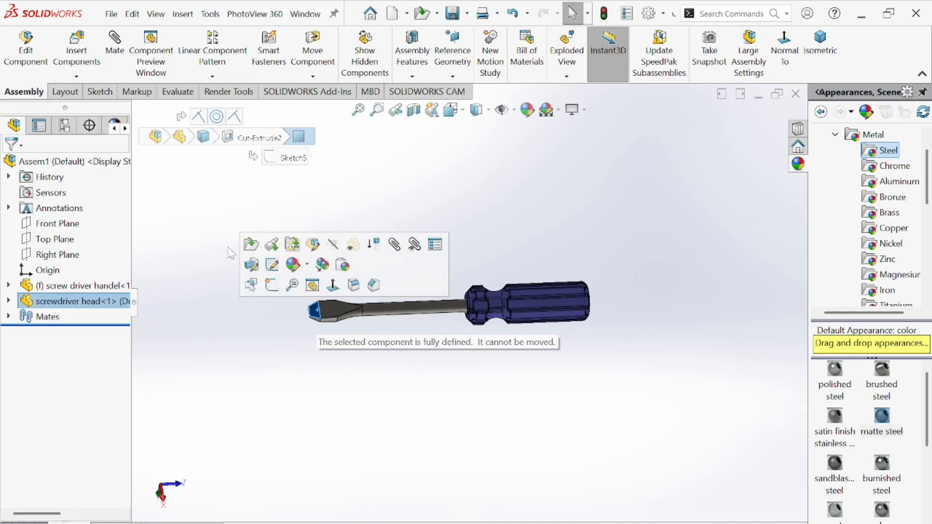
pyautogui.click(364, 357)
# Examine the assembled screwdriver from all sides, both as a whole and close up at the blade, shaft and handle joint.
pyautogui.moveTo(573, 420); pyautogui.dragTo(521, 306, button='middle')
pyautogui.scroll(-4, 522, 307)
pyautogui.moveTo(613, 238); pyautogui.dragTo(674, 342, button='middle')
pyautogui.scroll(4, 577, 331)
pyautogui.moveTo(462, 317)
pyautogui.mouseDown(button='middle')
pyautogui.moveTo(456, 301)
pyautogui.moveTo(490, 278)
pyautogui.moveTo(500, 319)
pyautogui.moveTo(474, 319)
pyautogui.mouseUp(button='middle')
pyautogui.scroll(-4, 456, 302)
pyautogui.scroll(4, 458, 308)
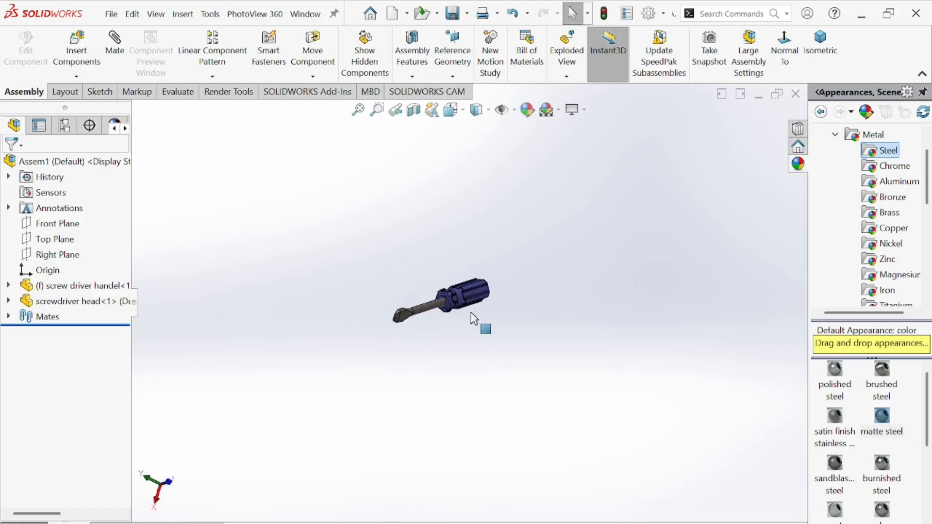
pyautogui.scroll(-3, 465, 321)
pyautogui.moveTo(560, 319); pyautogui.dragTo(513, 280, button='middle')
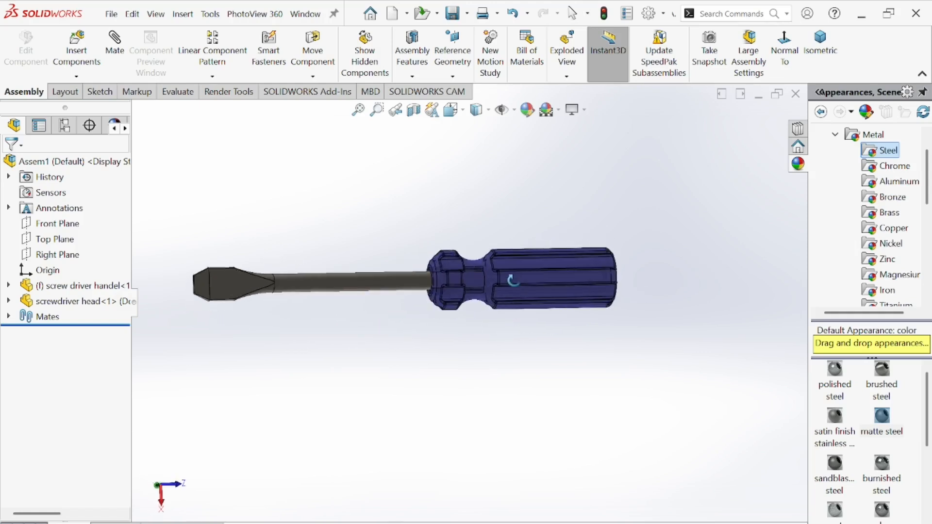
pyautogui.moveTo(321, 289); pyautogui.dragTo(482, 304, button='middle')
pyautogui.moveTo(526, 183); pyautogui.dragTo(401, 306, button='middle')
pyautogui.moveTo(528, 167); pyautogui.dragTo(448, 258, button='middle')
pyautogui.moveTo(620, 238); pyautogui.dragTo(353, 328, button='middle')
pyautogui.moveTo(421, 305); pyautogui.dragTo(539, 431, button='middle')
pyautogui.moveTo(521, 323); pyautogui.dragTo(487, 298, button='middle')
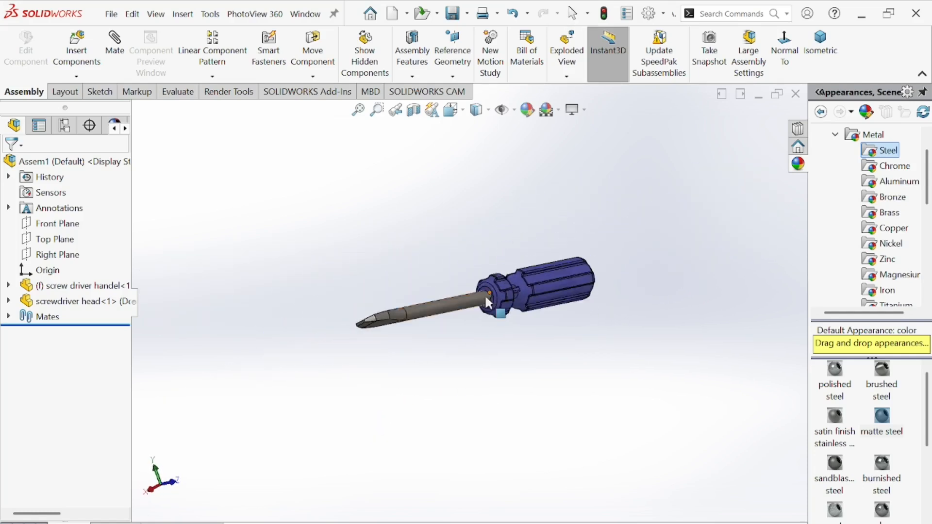
pyautogui.moveTo(514, 329); pyautogui.dragTo(473, 314, button='middle')
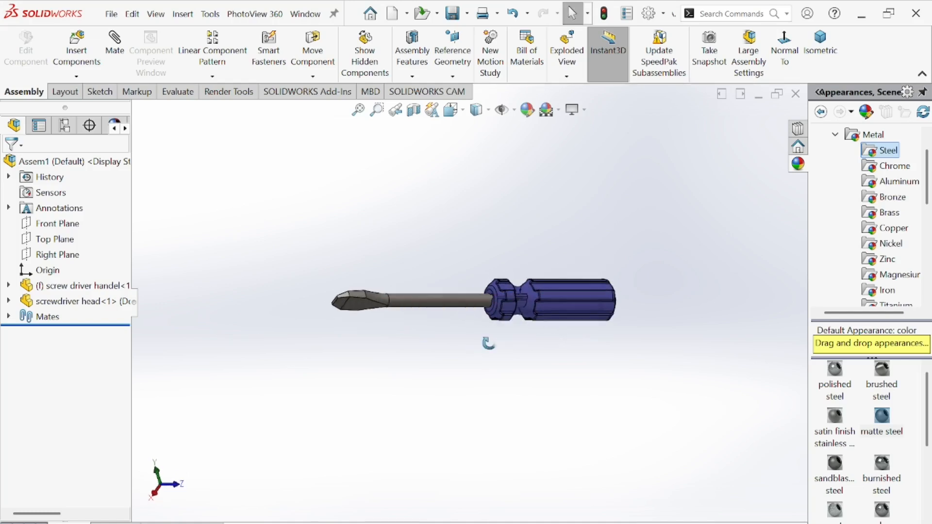
pyautogui.moveTo(475, 330); pyautogui.dragTo(493, 353, button='middle')
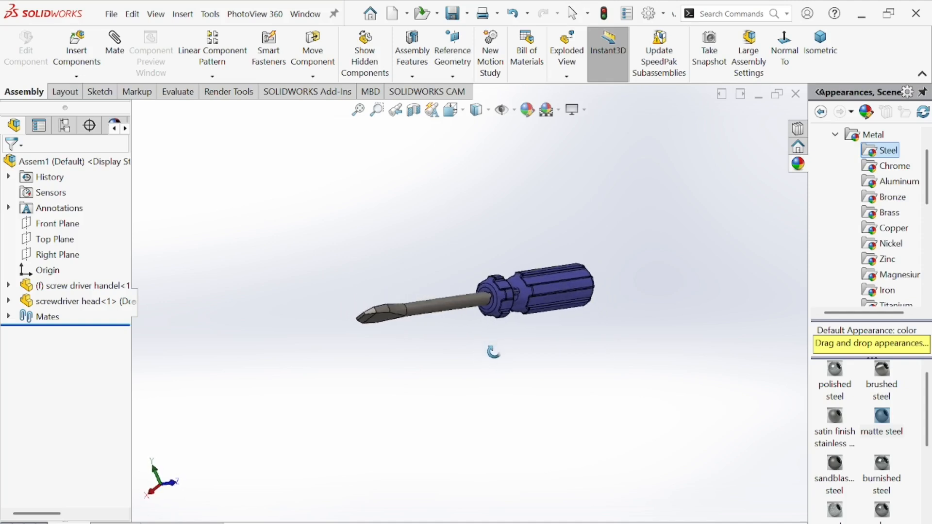
pyautogui.moveTo(489, 356); pyautogui.dragTo(518, 261, button='middle')
pyautogui.scroll(-4, 553, 319)
pyautogui.scroll(4, 551, 317)
pyautogui.scroll(-3, 442, 296)
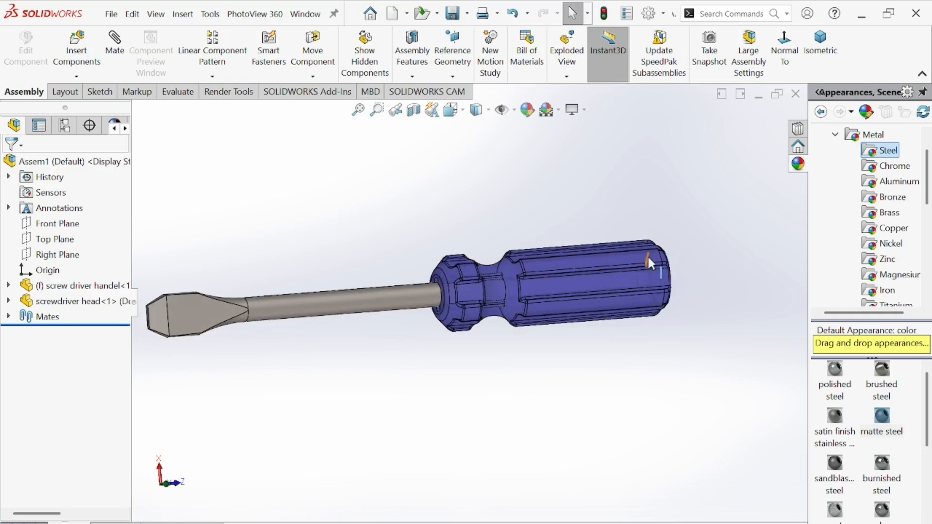
pyautogui.moveTo(596, 267); pyautogui.dragTo(574, 278, button='middle')
pyautogui.moveTo(445, 292); pyautogui.dragTo(630, 335, button='middle')
pyautogui.scroll(3, 591, 354)
pyautogui.scroll(-3, 425, 337)
pyautogui.scroll(-1, 401, 216)
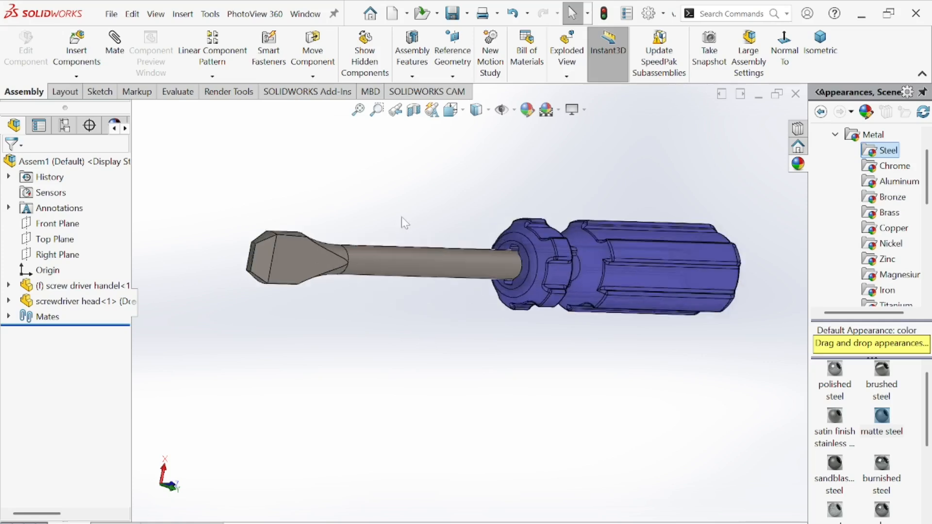
pyautogui.scroll(3, 401, 216)
pyautogui.moveTo(430, 214); pyautogui.dragTo(539, 306, button='middle')
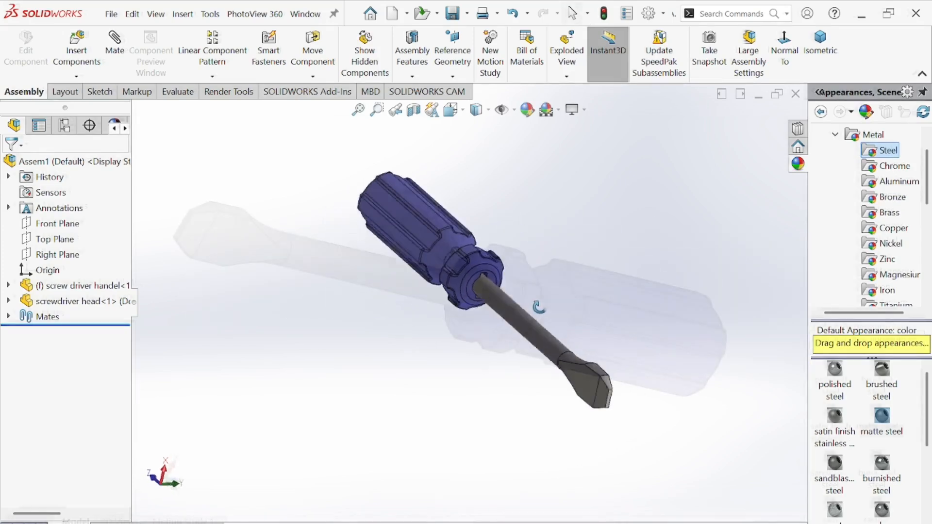